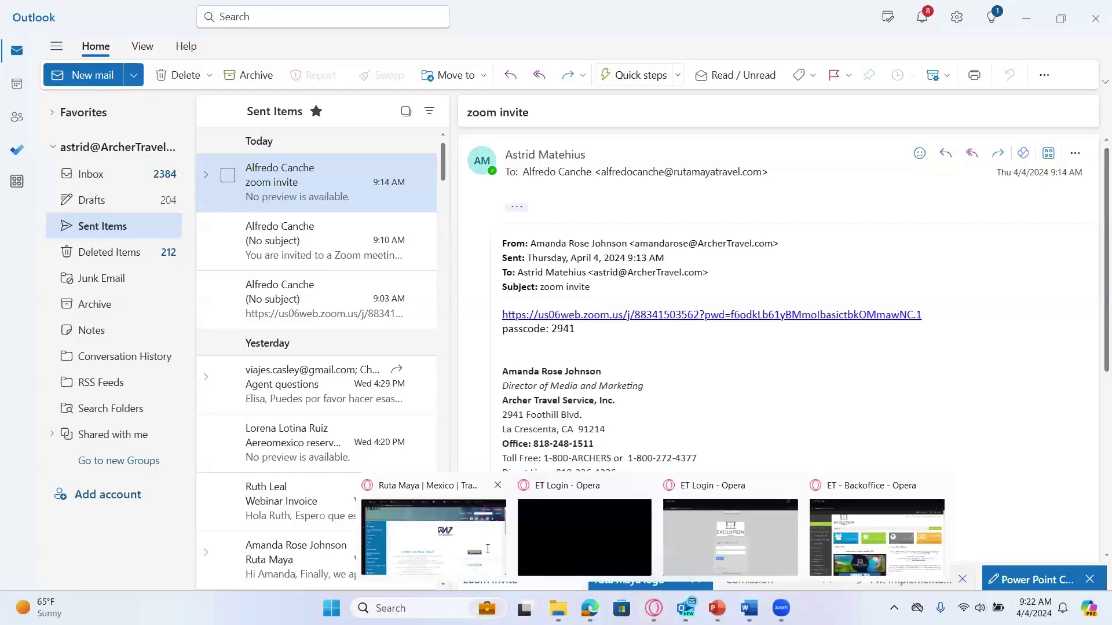
Bring the browser window showing the Ruta Maya Mexico supplier page to the front.
{"action": "left_click", "coordinate": [488, 549]}
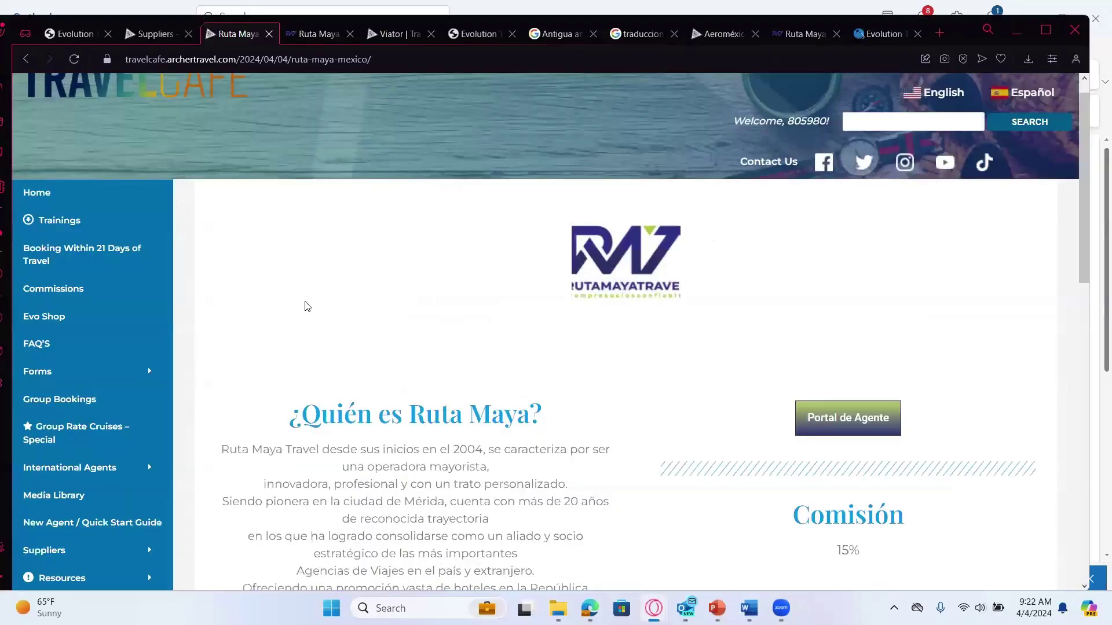
Scroll through the Ruta Maya Mexico supplier page to read its 15% commission and registration details.
{"action": "scroll", "coordinate": [307, 306], "scroll_direction": "down", "scroll_amount": 4}
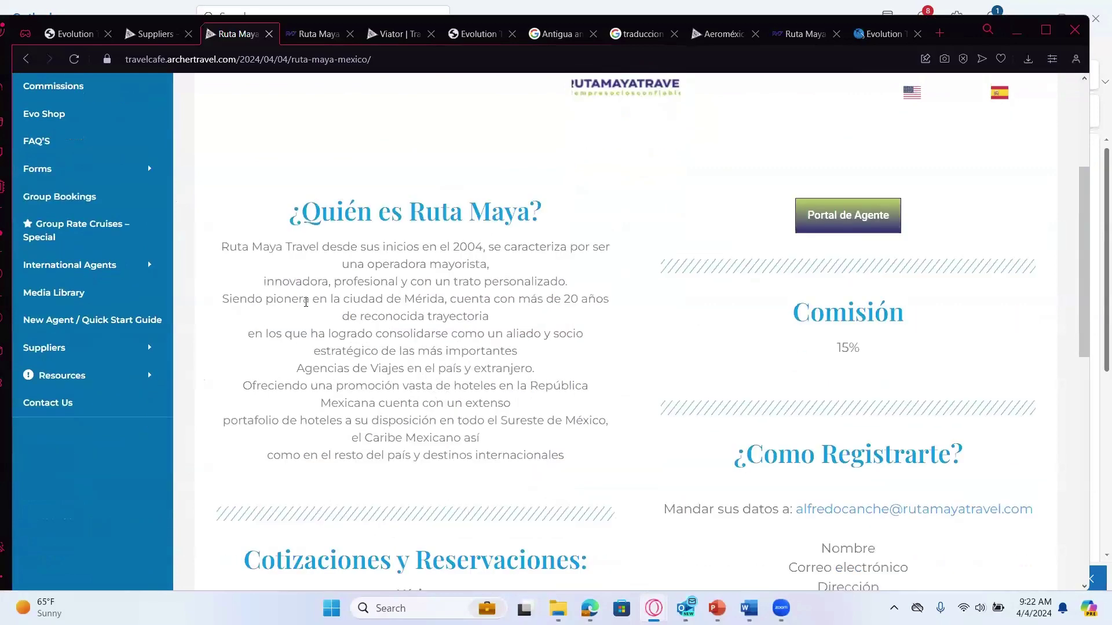
{"action": "scroll", "coordinate": [306, 302], "scroll_direction": "down", "scroll_amount": 1}
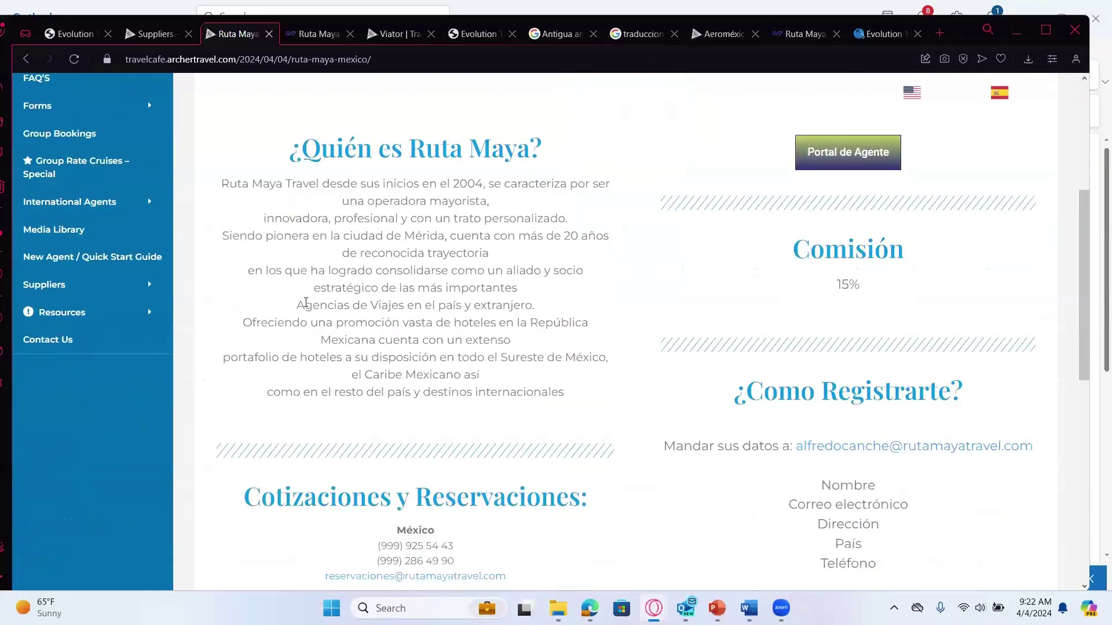
{"action": "scroll", "coordinate": [691, 285], "scroll_direction": "up", "scroll_amount": 2}
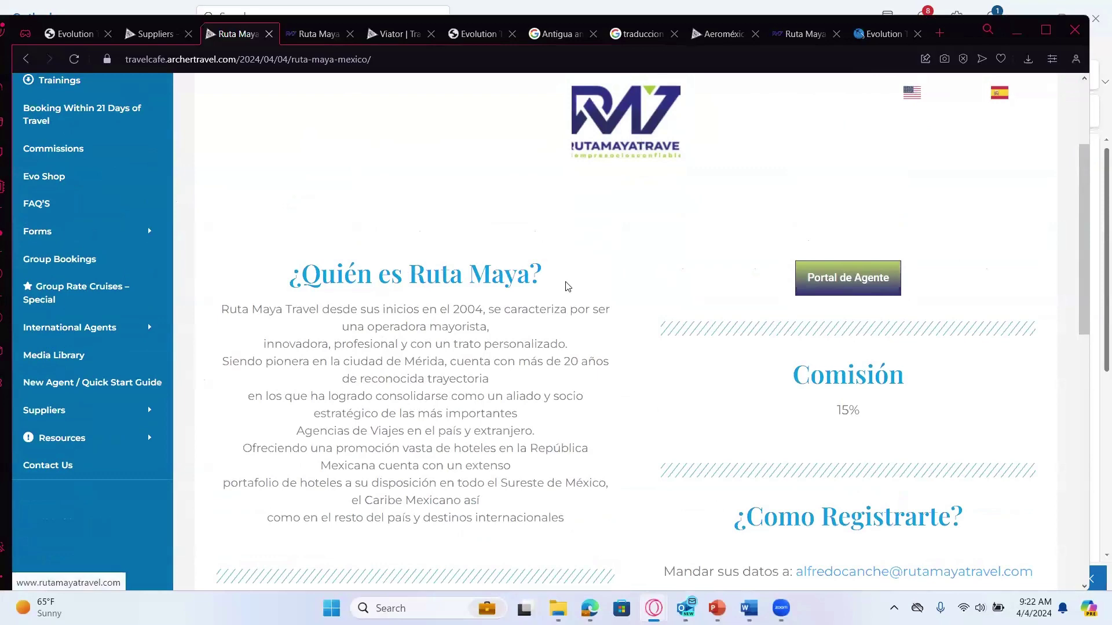
{"action": "scroll", "coordinate": [567, 286], "scroll_direction": "down", "scroll_amount": 3}
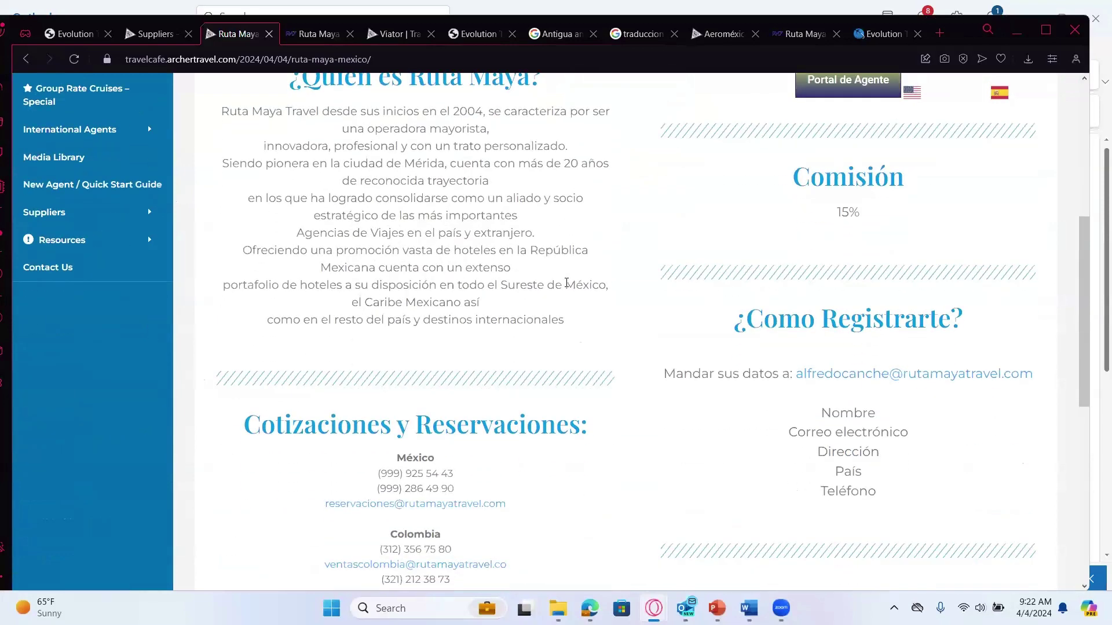
{"action": "scroll", "coordinate": [567, 282], "scroll_direction": "down", "scroll_amount": 1}
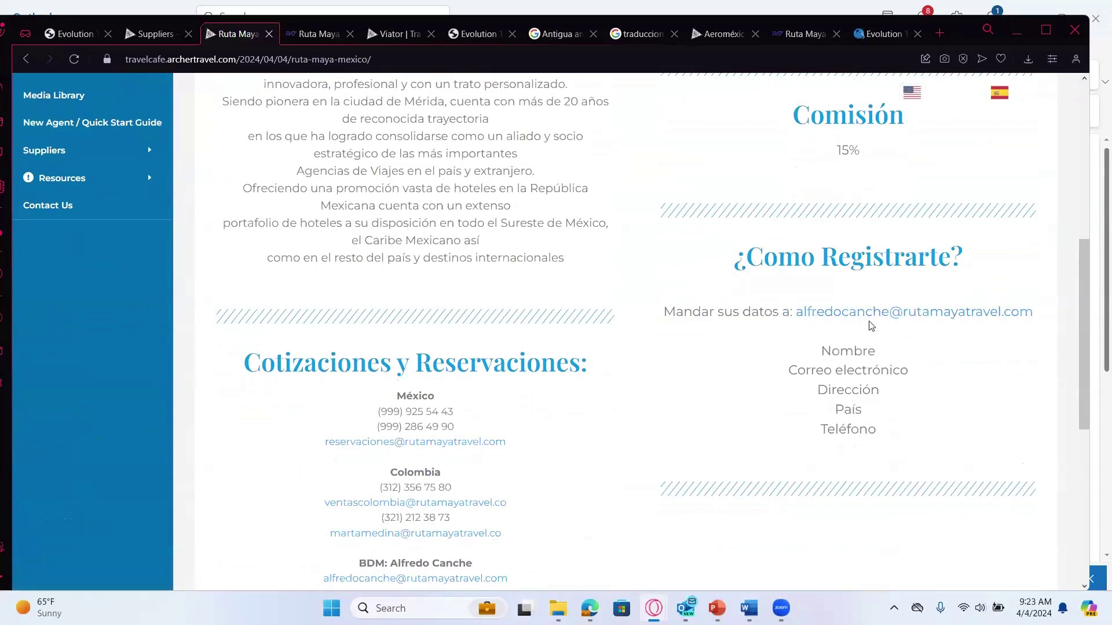
{"action": "scroll", "coordinate": [762, 356], "scroll_direction": "down", "scroll_amount": 1}
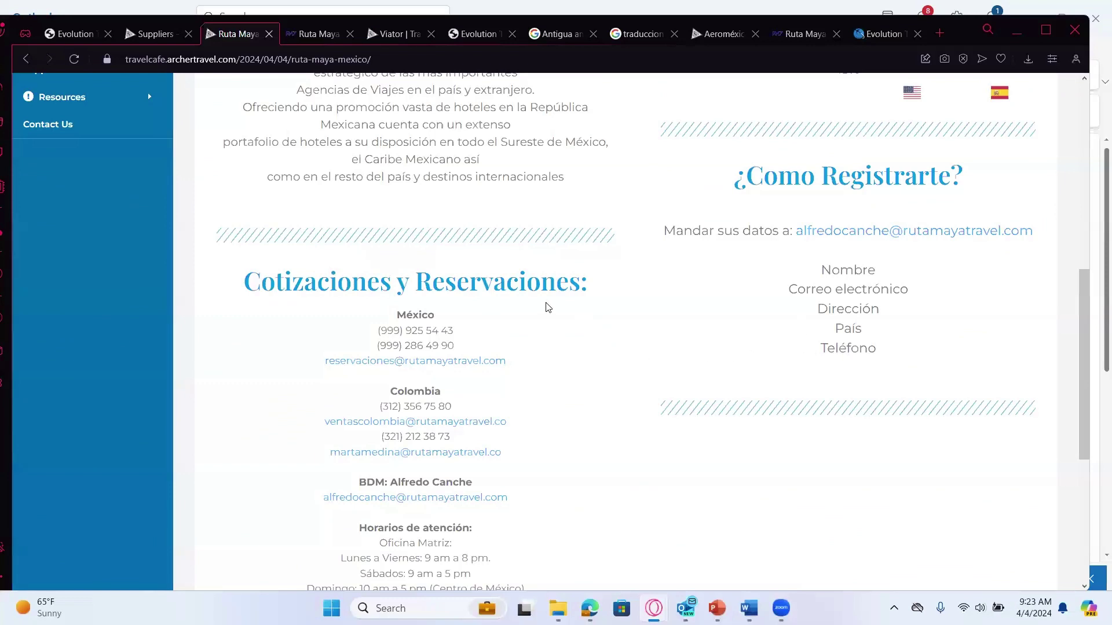
{"action": "scroll", "coordinate": [547, 307], "scroll_direction": "up", "scroll_amount": 2}
{"action": "scroll", "coordinate": [548, 307], "scroll_direction": "up", "scroll_amount": 2}
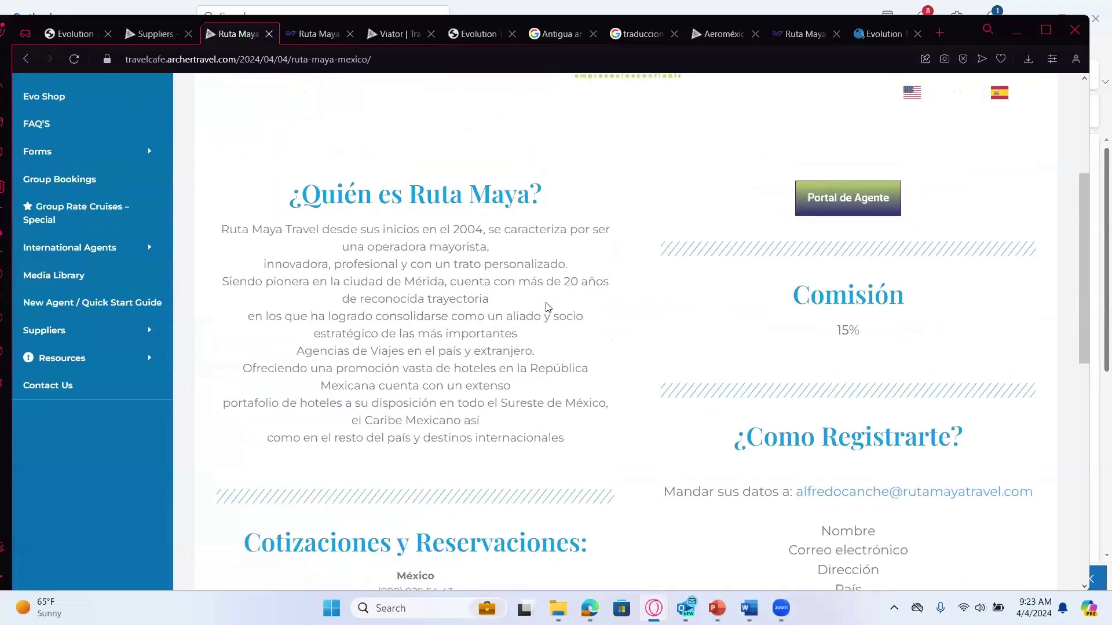
{"action": "scroll", "coordinate": [548, 307], "scroll_direction": "down", "scroll_amount": 3}
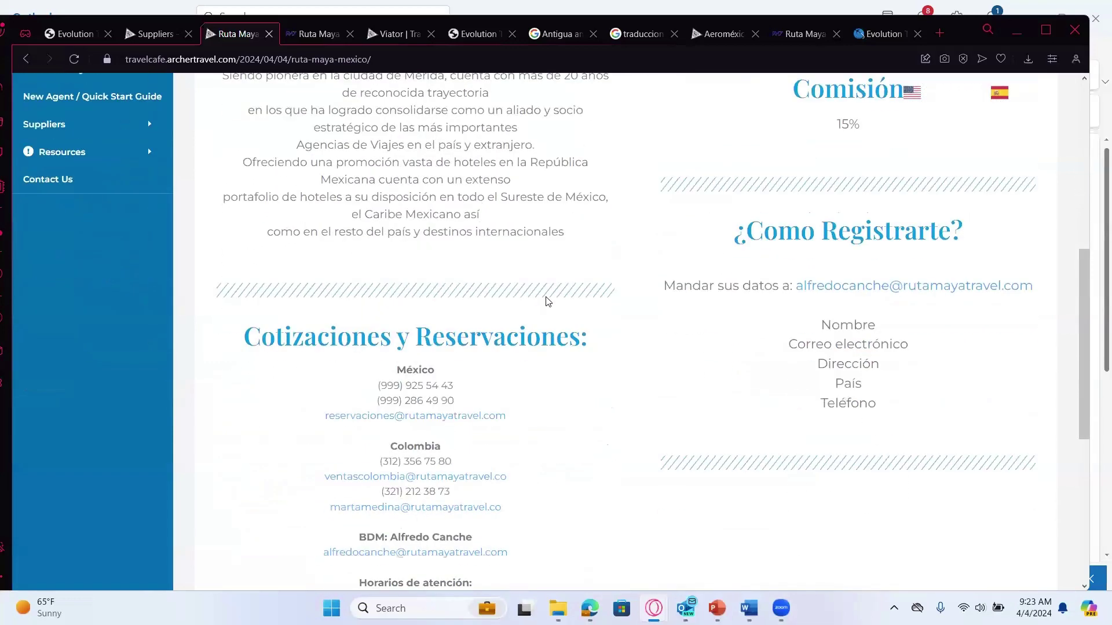
{"action": "scroll", "coordinate": [548, 301], "scroll_direction": "down", "scroll_amount": 2}
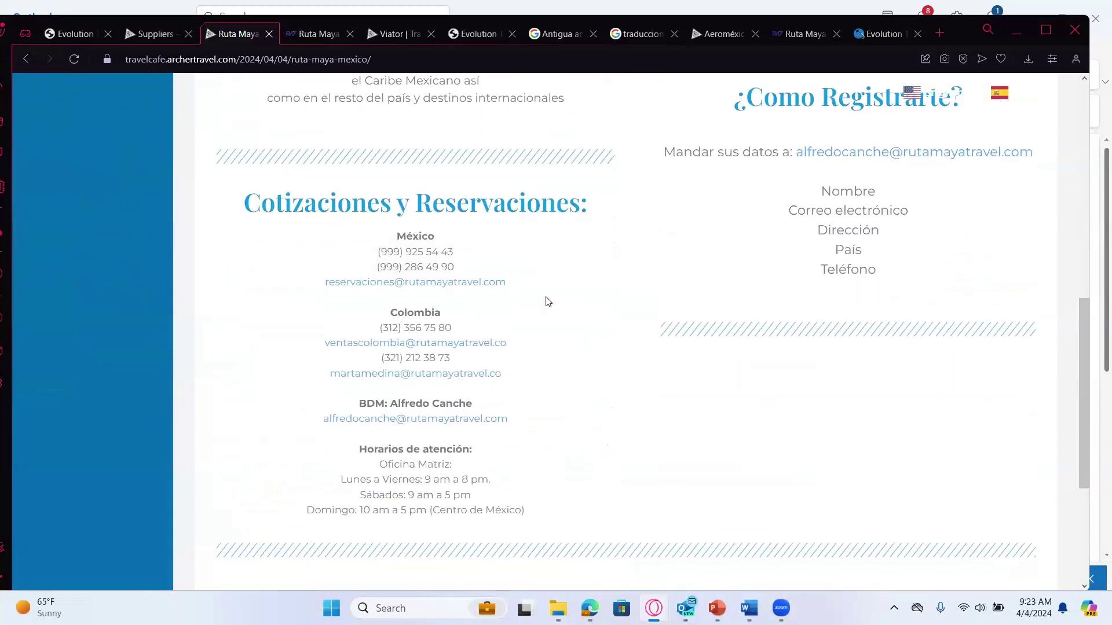
{"action": "scroll", "coordinate": [548, 302], "scroll_direction": "down", "scroll_amount": 1}
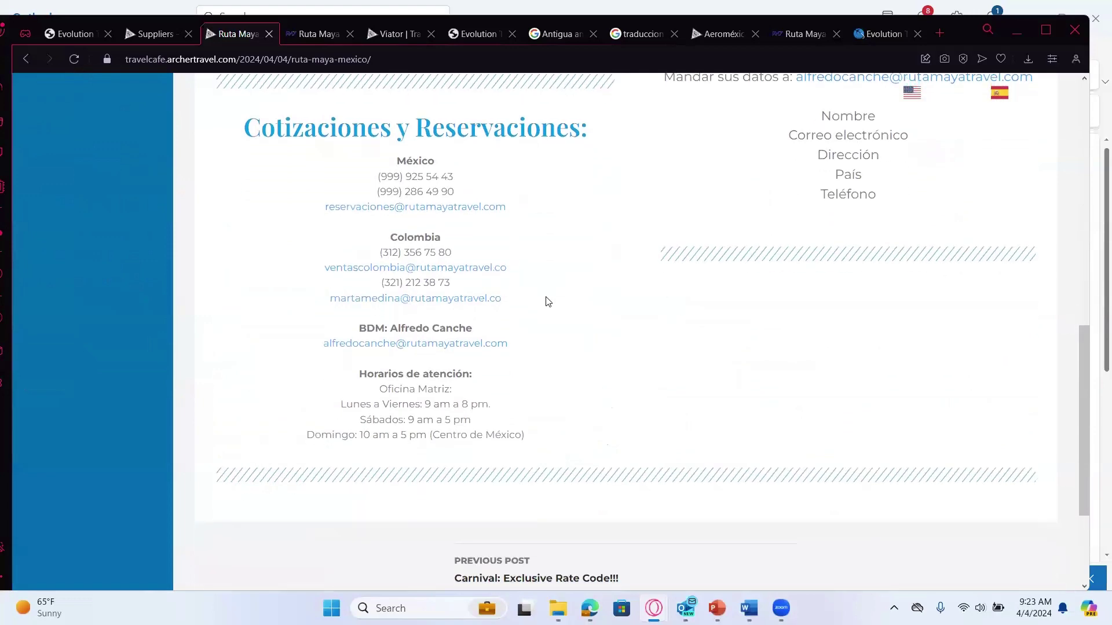
{"action": "scroll", "coordinate": [548, 302], "scroll_direction": "down", "scroll_amount": 2}
{"action": "scroll", "coordinate": [548, 302], "scroll_direction": "up", "scroll_amount": 4}
{"action": "scroll", "coordinate": [548, 302], "scroll_direction": "up", "scroll_amount": 2}
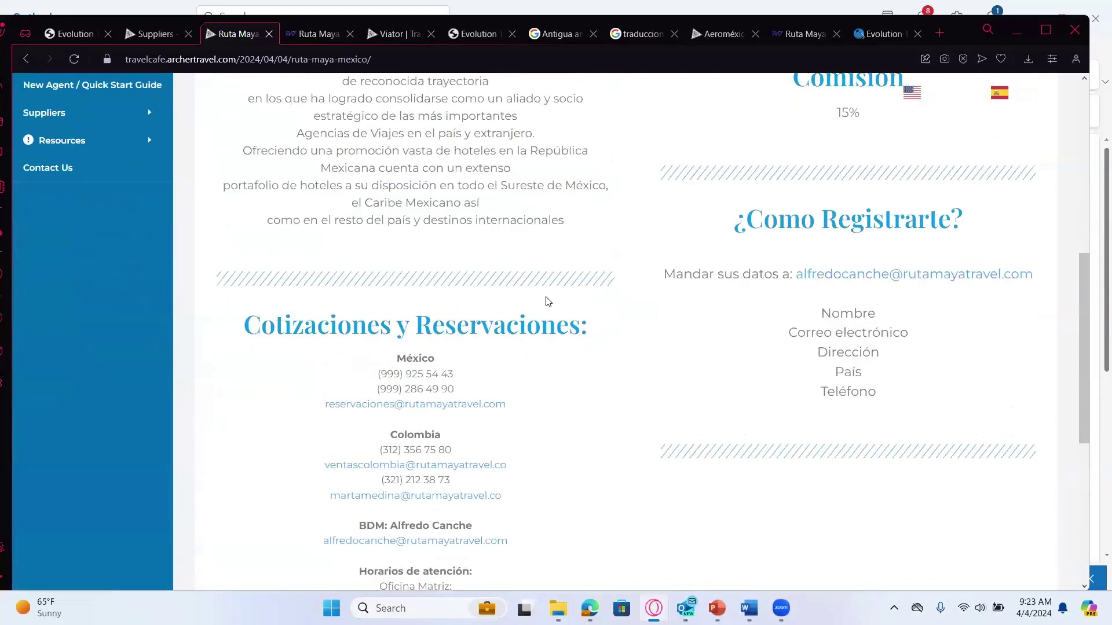
{"action": "scroll", "coordinate": [548, 302], "scroll_direction": "up", "scroll_amount": 1}
{"action": "scroll", "coordinate": [547, 296], "scroll_direction": "up", "scroll_amount": 3}
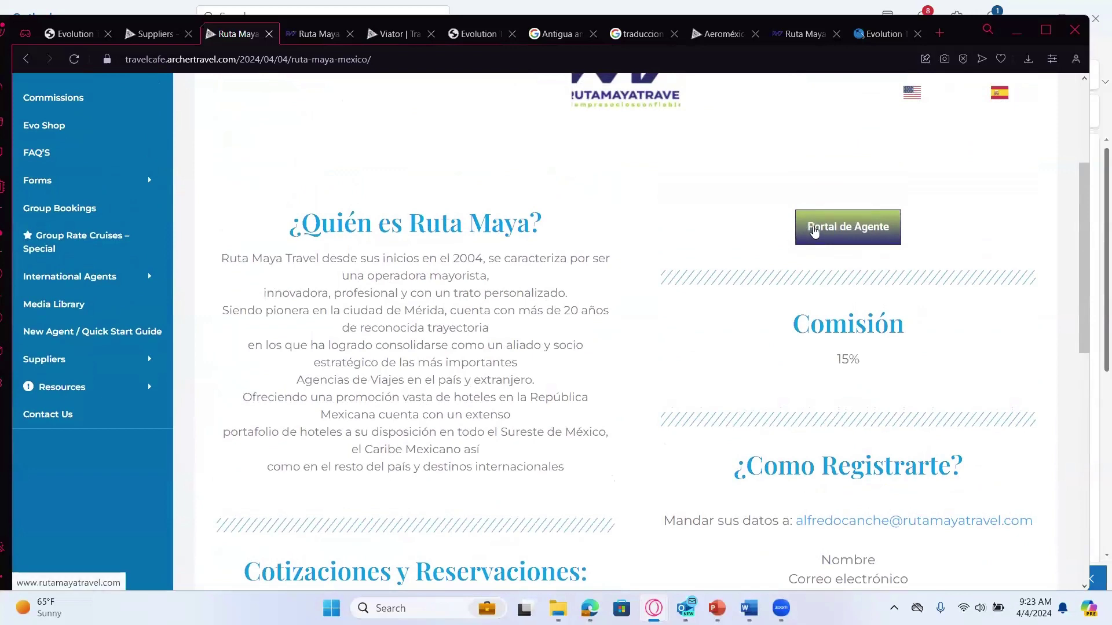
Open the Ruta Maya agent portal to reach the RMT reservation system login page.
{"action": "left_click", "coordinate": [815, 231]}
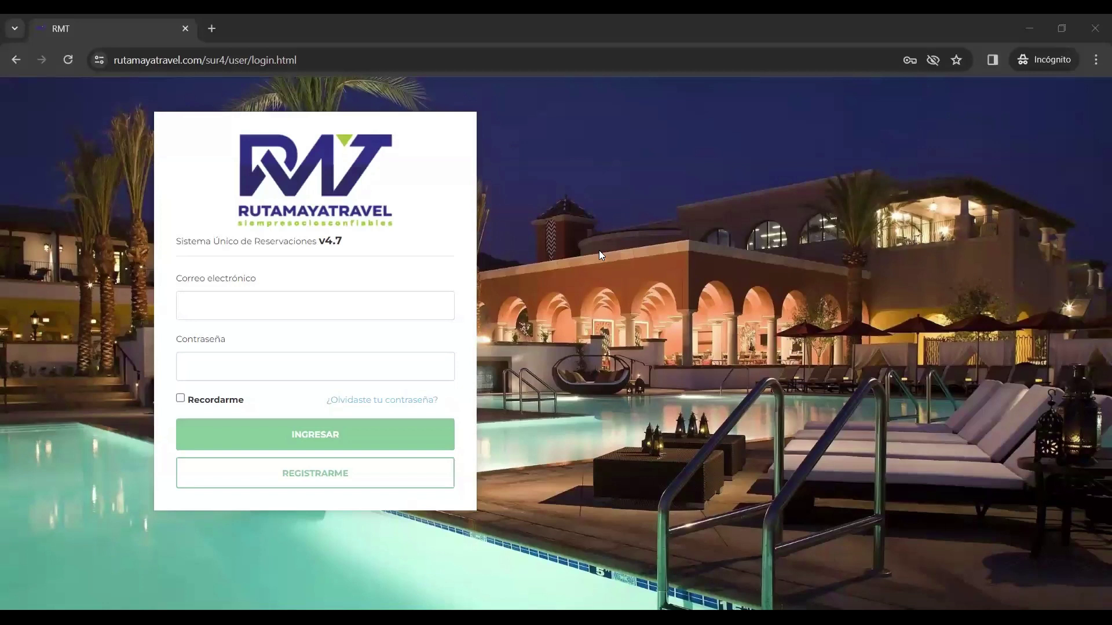
Enter the agent's login e-mail in the Correo electrónico field and move to the password field.
{"action": "left_click", "coordinate": [323, 309]}
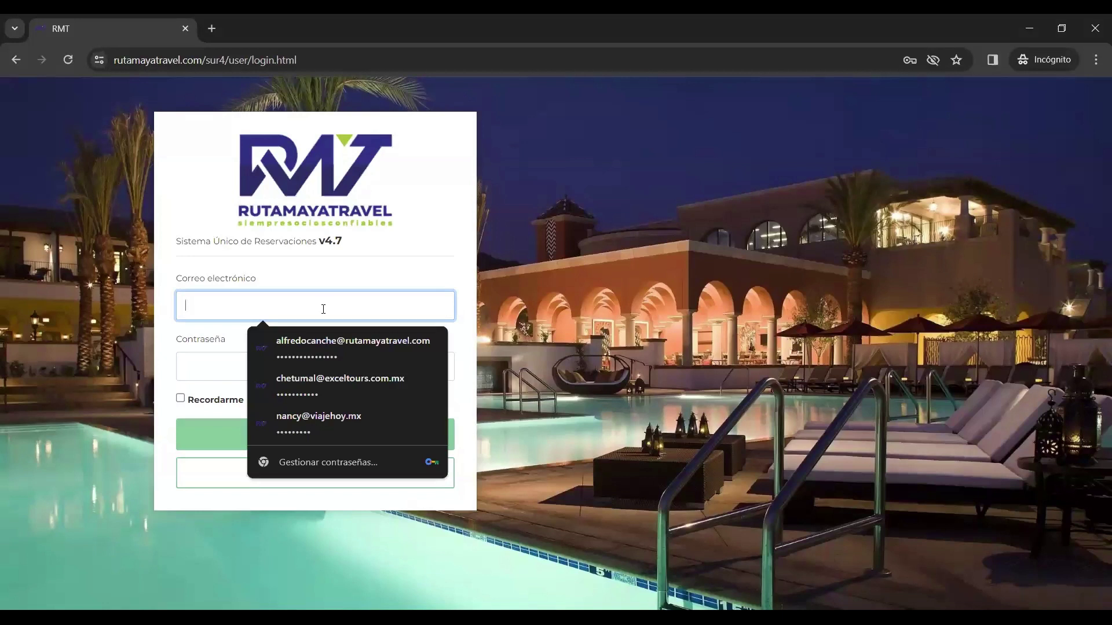
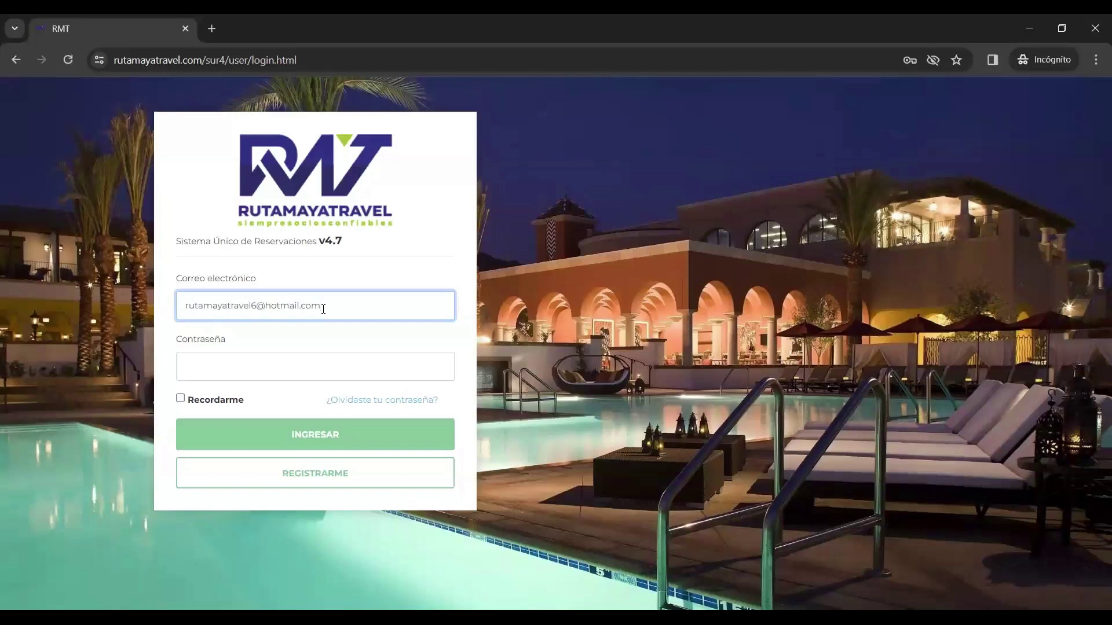
{"action": "key", "text": "Tab"}
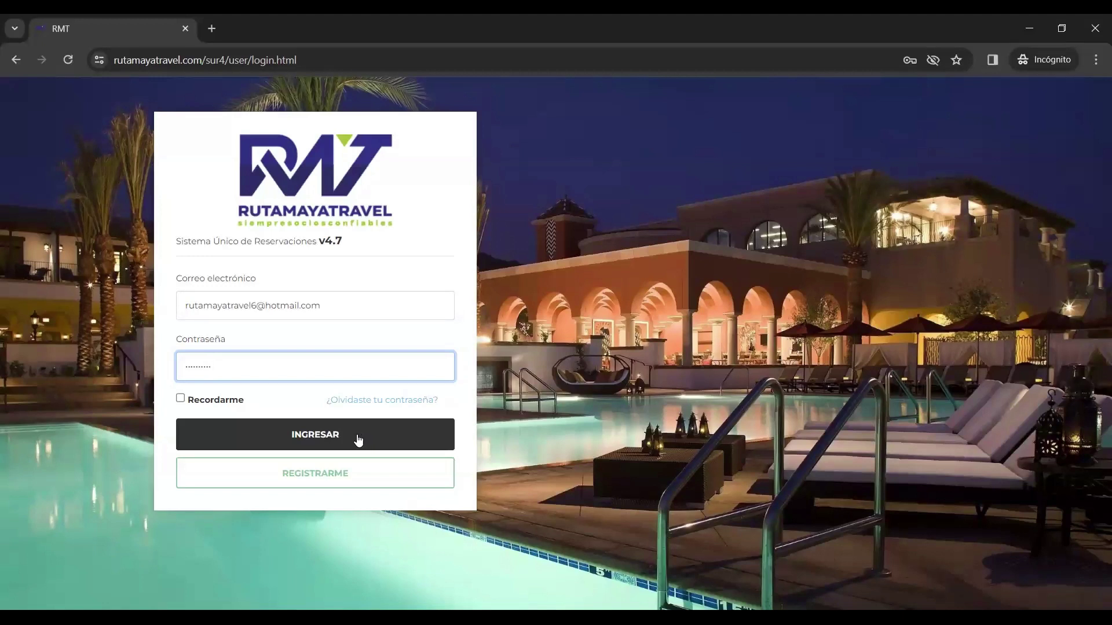
{"action": "left_click", "coordinate": [356, 436]}
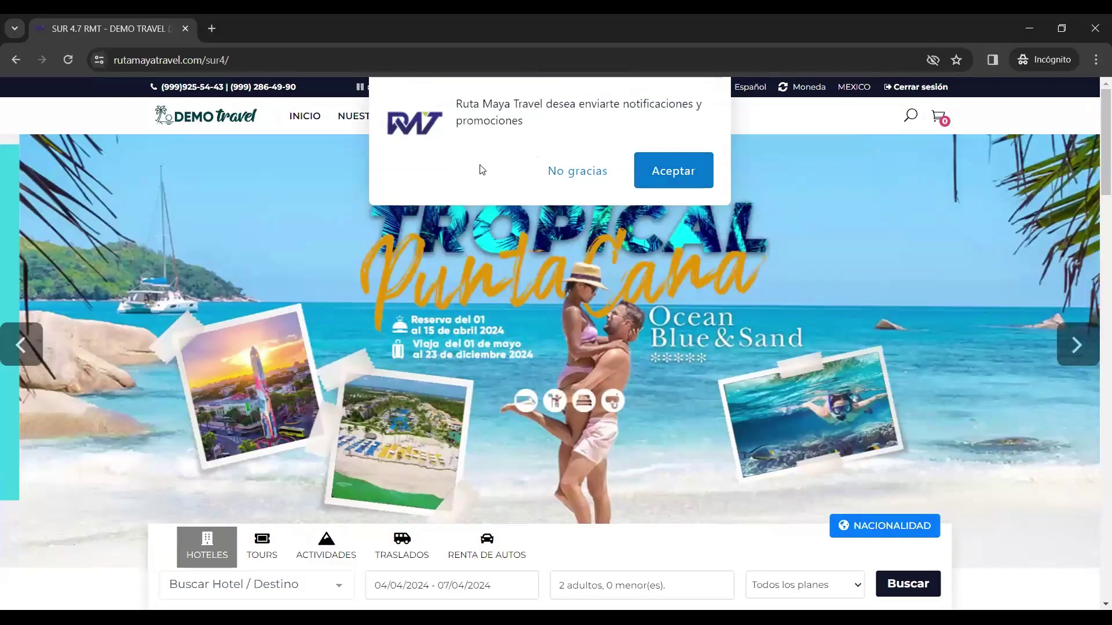
{"action": "left_click", "coordinate": [677, 176]}
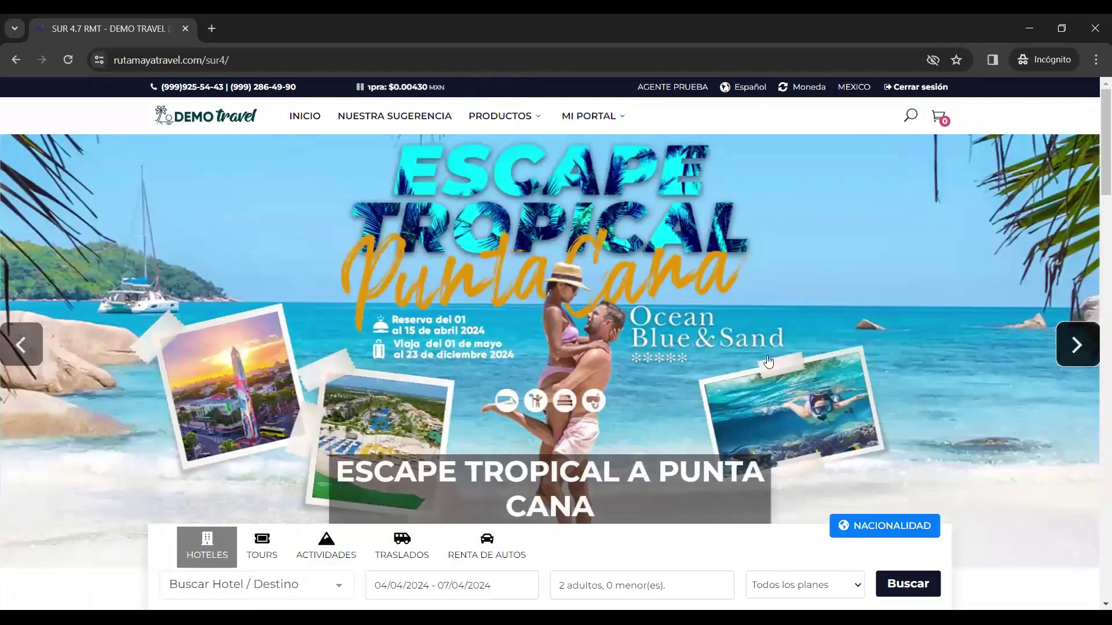
{"action": "scroll", "coordinate": [695, 278], "scroll_direction": "down", "scroll_amount": 1}
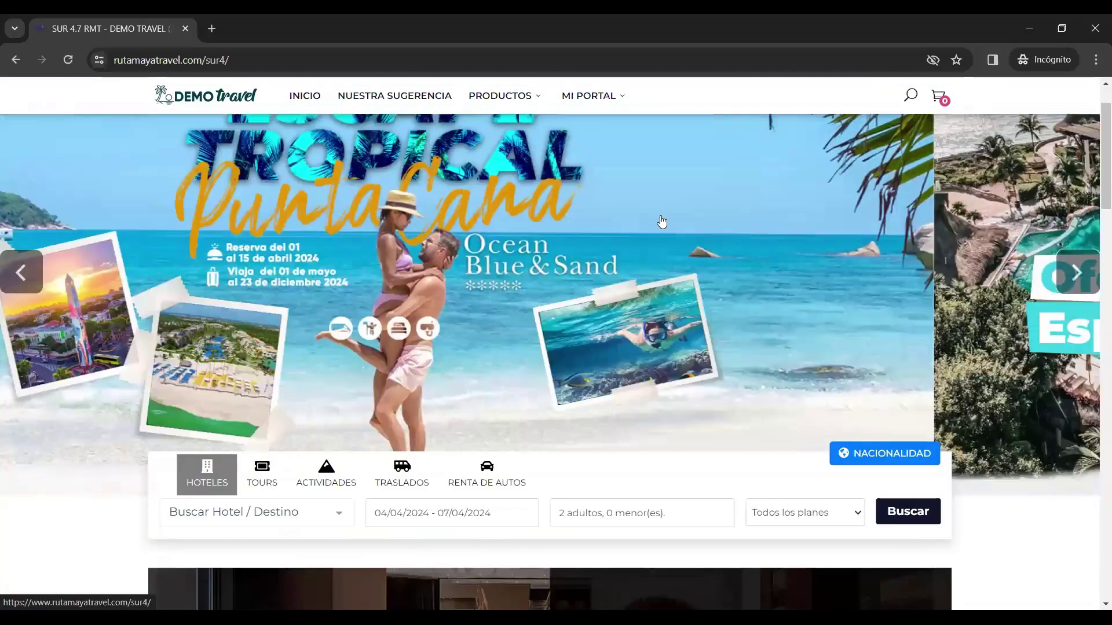
{"action": "scroll", "coordinate": [414, 305], "scroll_direction": "down", "scroll_amount": 1}
{"action": "scroll", "coordinate": [415, 305], "scroll_direction": "up", "scroll_amount": 2}
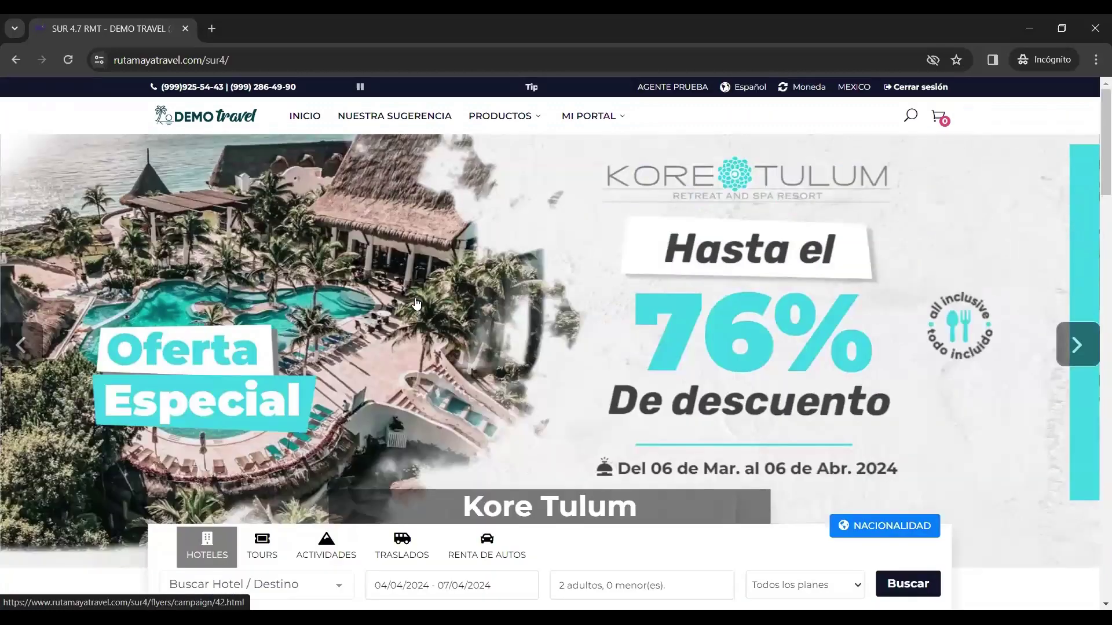
{"action": "scroll", "coordinate": [414, 306], "scroll_direction": "down", "scroll_amount": 1}
{"action": "scroll", "coordinate": [415, 304], "scroll_direction": "down", "scroll_amount": 1}
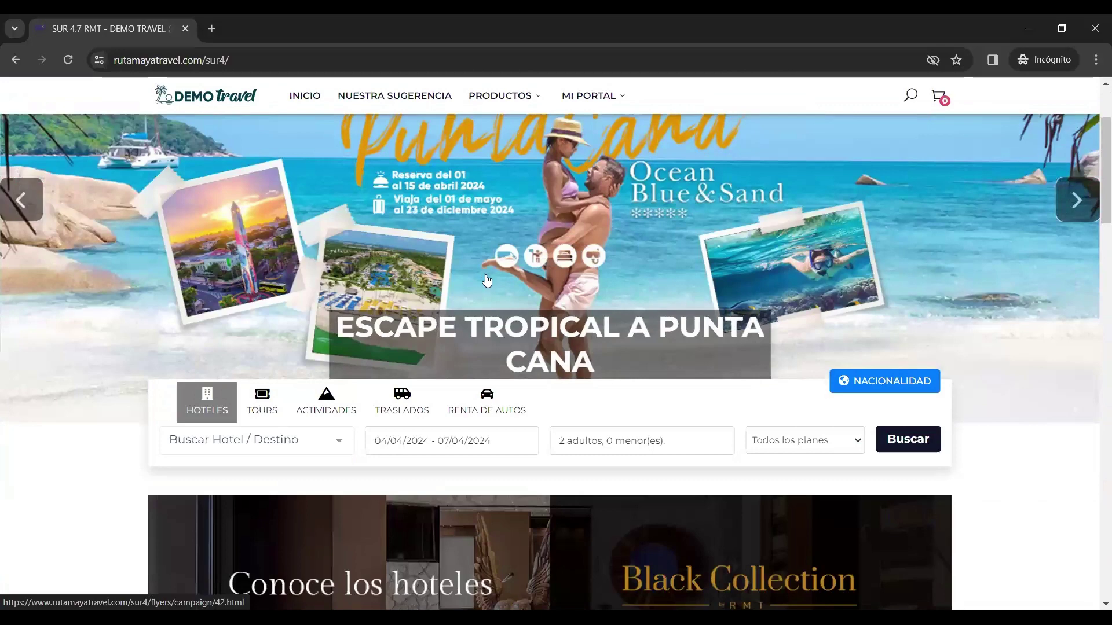
{"action": "scroll", "coordinate": [493, 284], "scroll_direction": "down", "scroll_amount": 2}
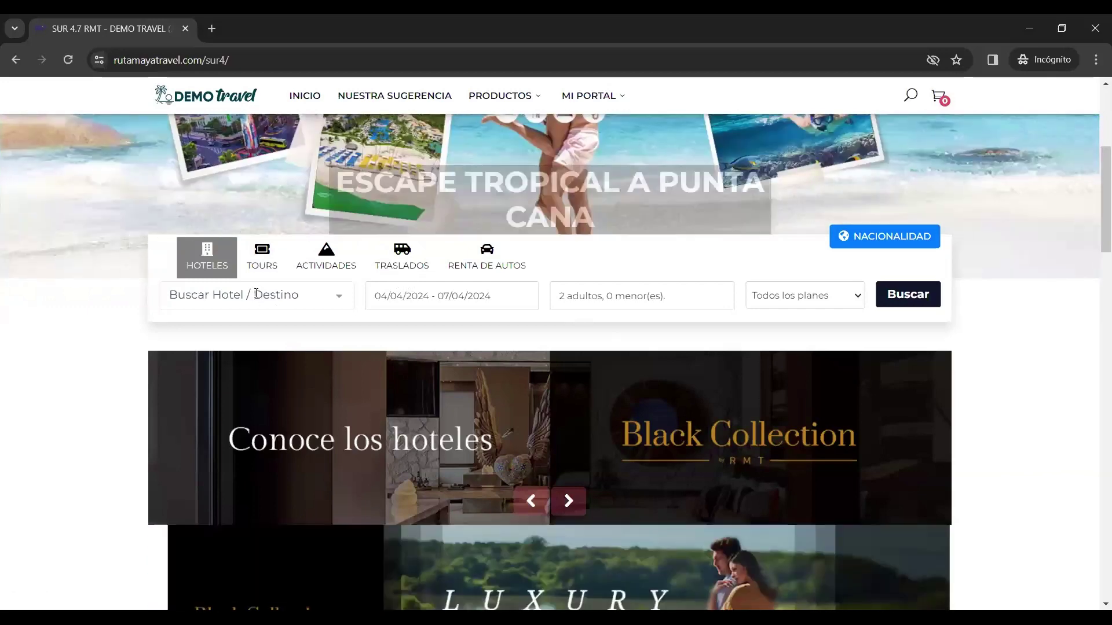
{"action": "scroll", "coordinate": [607, 313], "scroll_direction": "down", "scroll_amount": 3}
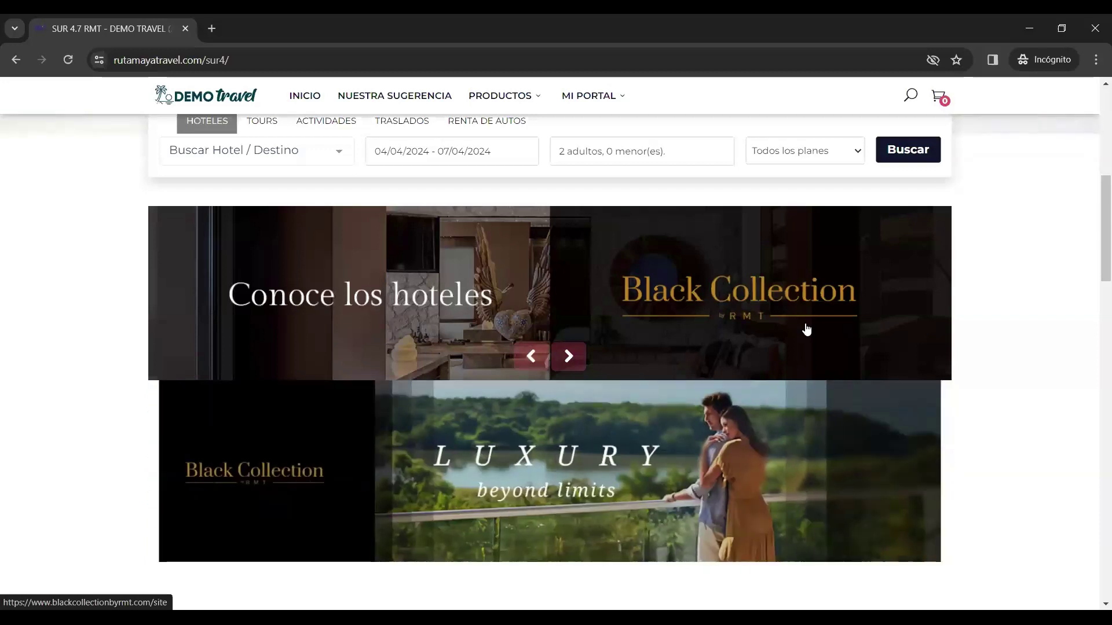
{"action": "scroll", "coordinate": [808, 331], "scroll_direction": "down", "scroll_amount": 1}
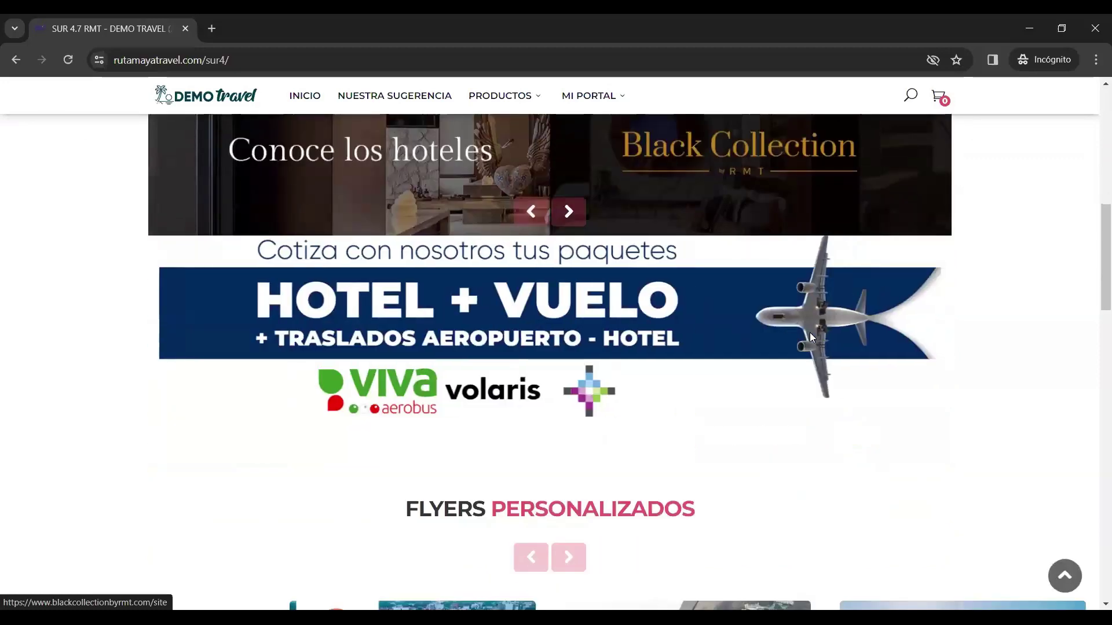
{"action": "scroll", "coordinate": [810, 337], "scroll_direction": "up", "scroll_amount": 2}
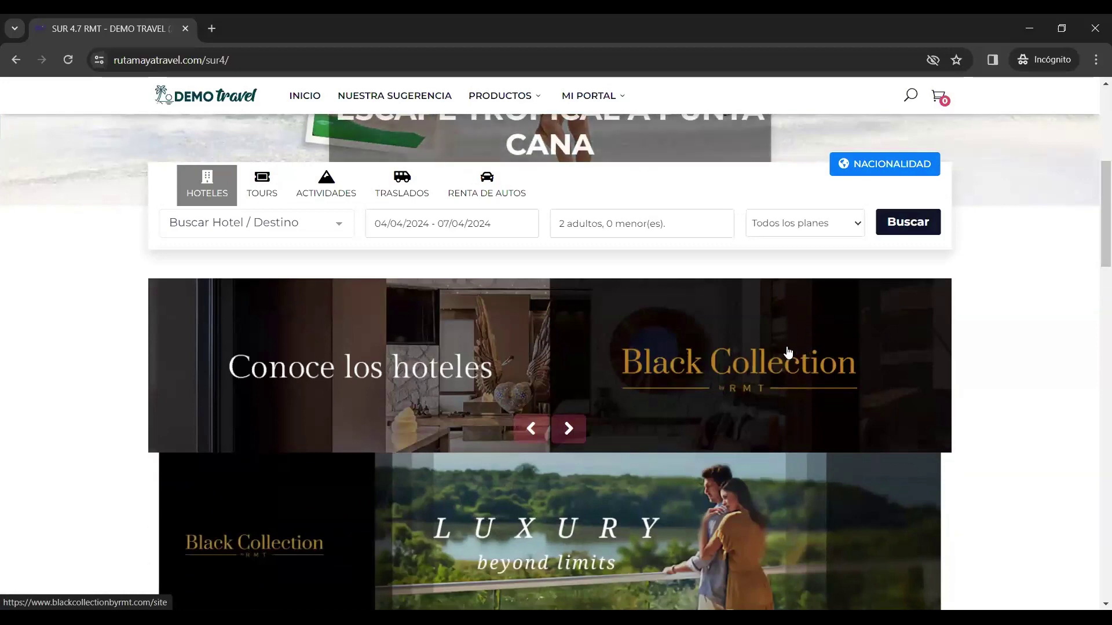
{"action": "scroll", "coordinate": [718, 341], "scroll_direction": "down", "scroll_amount": 1}
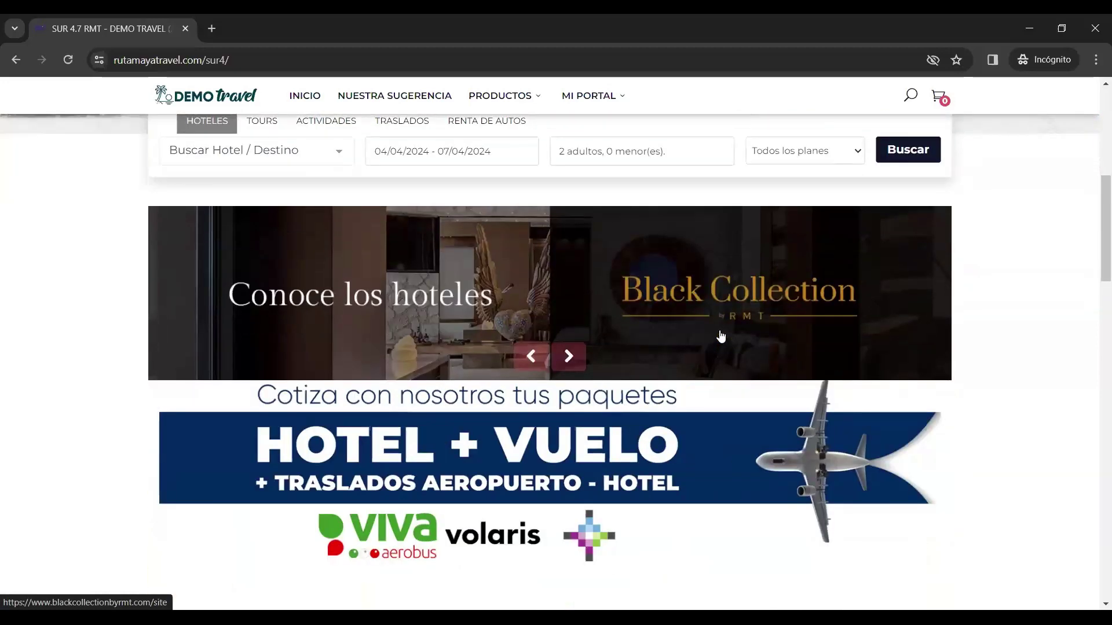
{"action": "scroll", "coordinate": [721, 336], "scroll_direction": "down", "scroll_amount": 1}
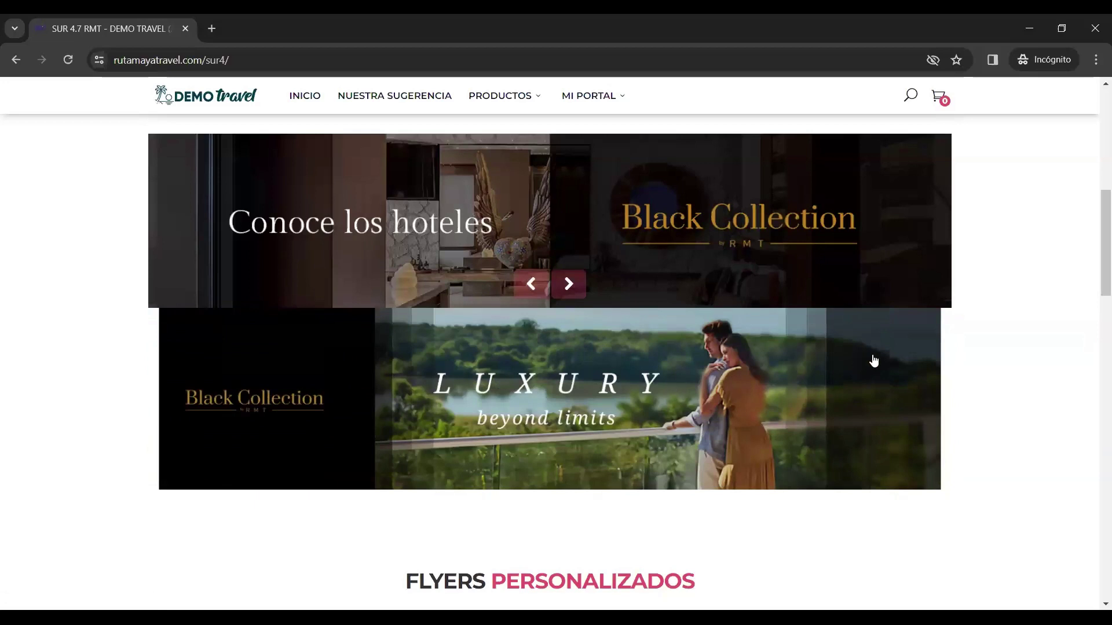
Scroll the home page down to the Flyers Personalizados hotel flyers, such as Barceló Huatulco.
{"action": "scroll", "coordinate": [875, 362], "scroll_direction": "down", "scroll_amount": 2}
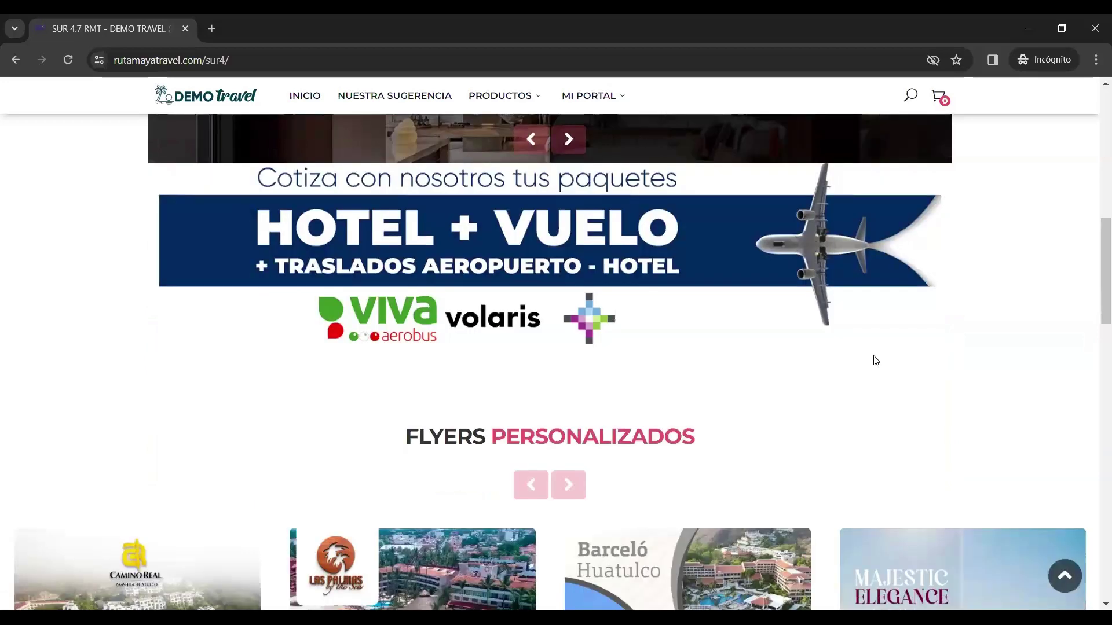
{"action": "scroll", "coordinate": [876, 361], "scroll_direction": "down", "scroll_amount": 3}
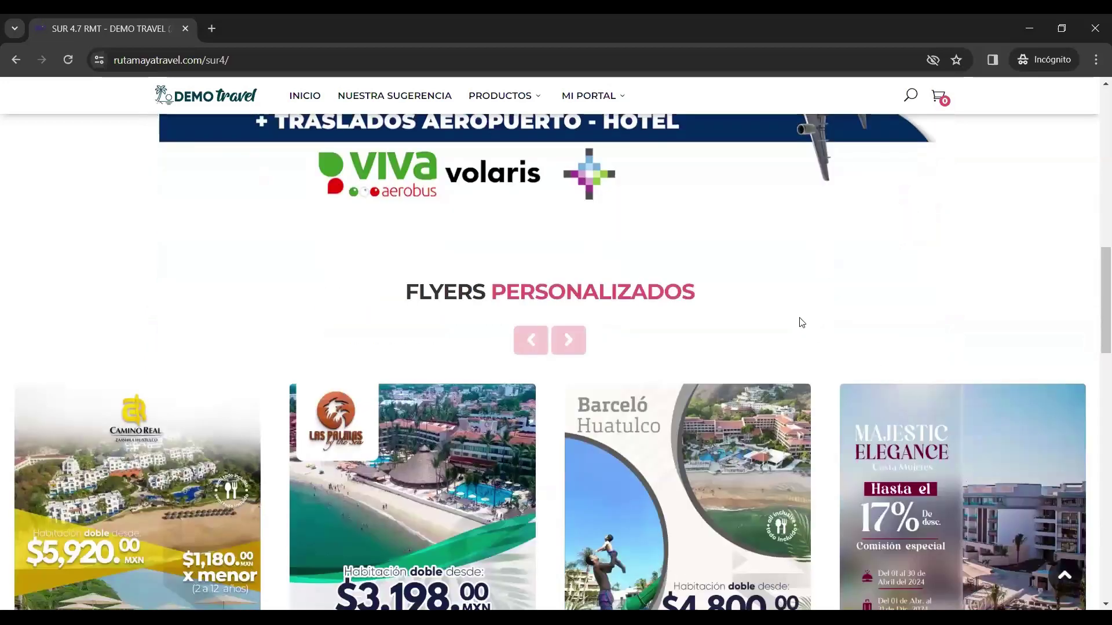
{"action": "scroll", "coordinate": [801, 323], "scroll_direction": "down", "scroll_amount": 1}
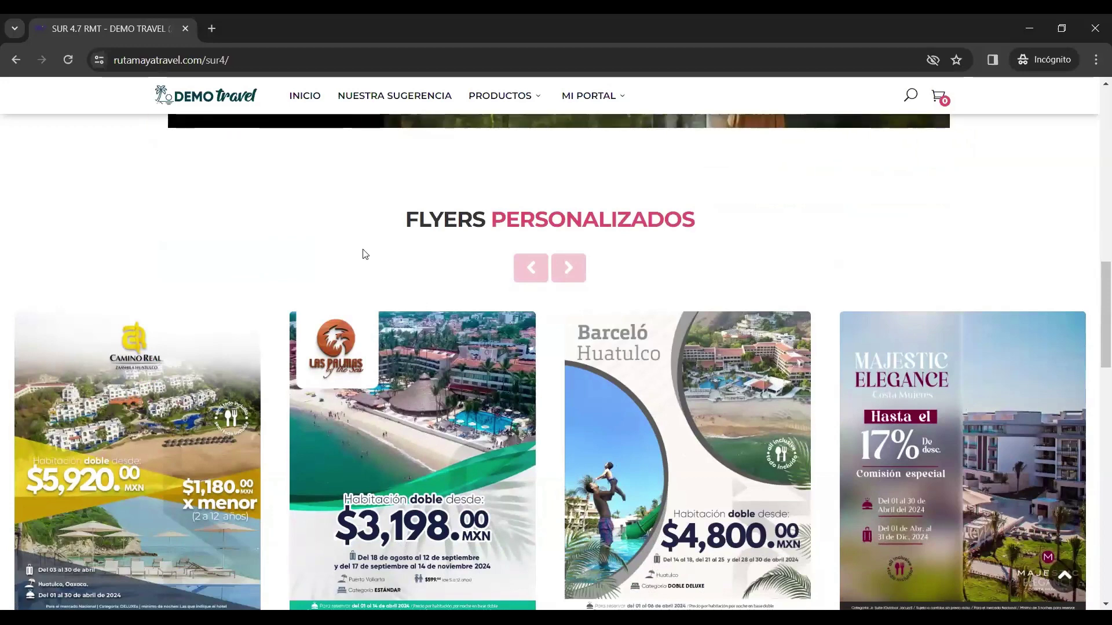
{"action": "scroll", "coordinate": [365, 253], "scroll_direction": "down", "scroll_amount": 1}
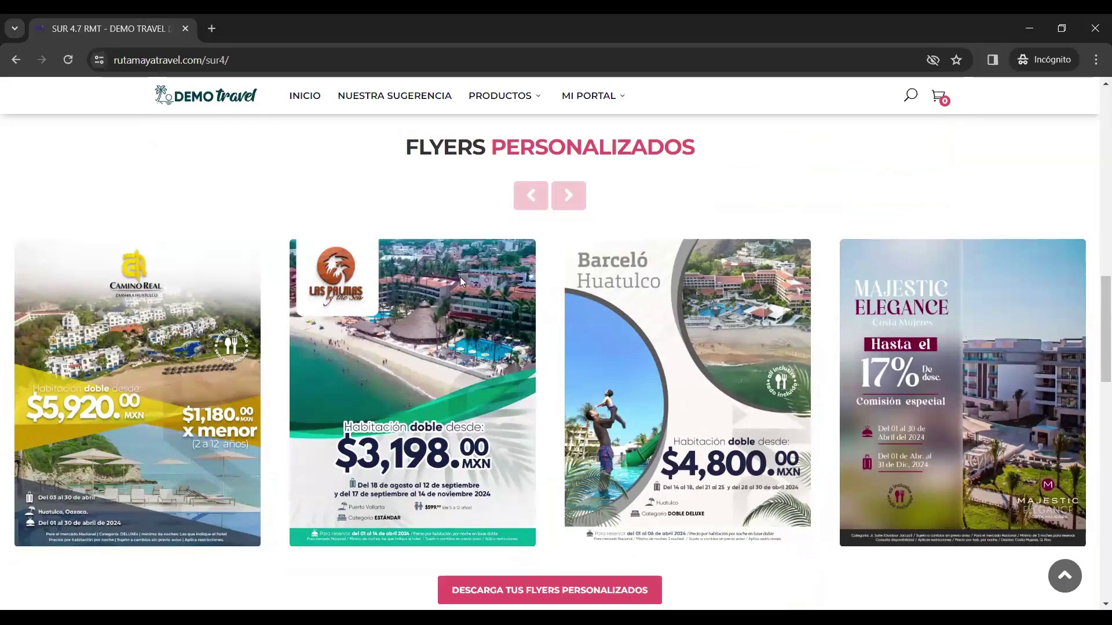
{"action": "scroll", "coordinate": [540, 280], "scroll_direction": "down", "scroll_amount": 1}
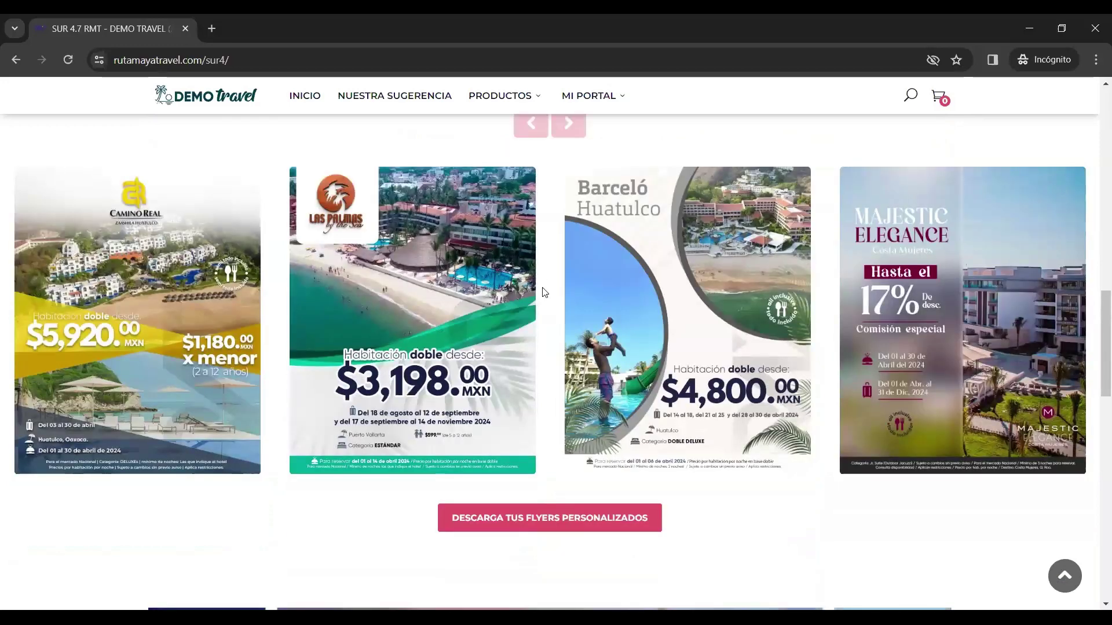
{"action": "scroll", "coordinate": [482, 263], "scroll_direction": "down", "scroll_amount": 1}
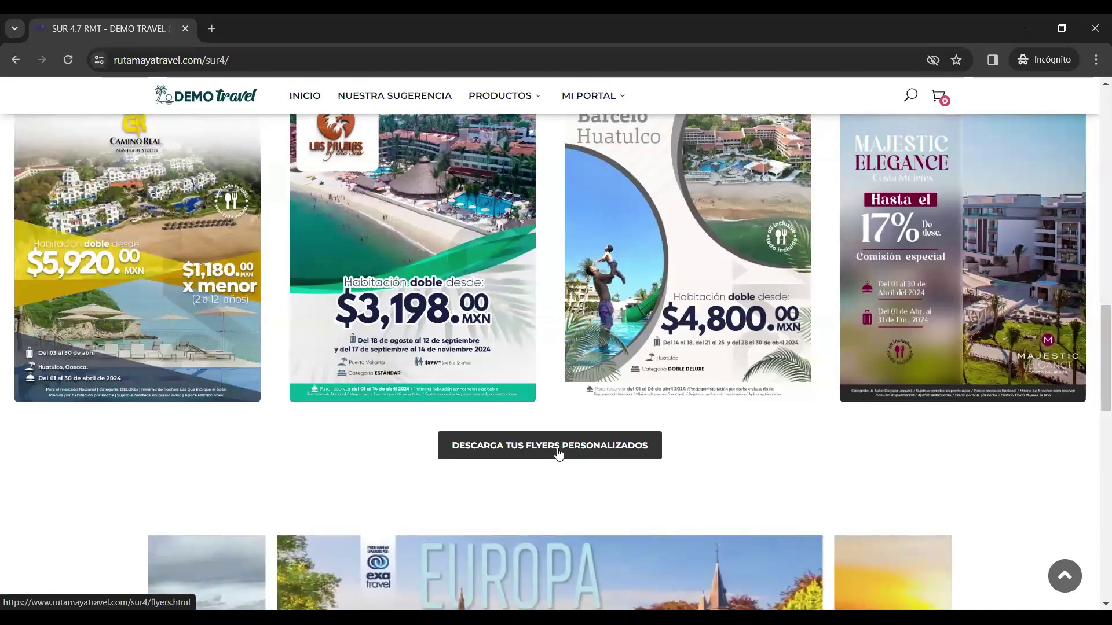
Open the custom flyers download page and scroll to the destination flyers, Cancun through Punta Cana.
{"action": "left_click", "coordinate": [585, 445]}
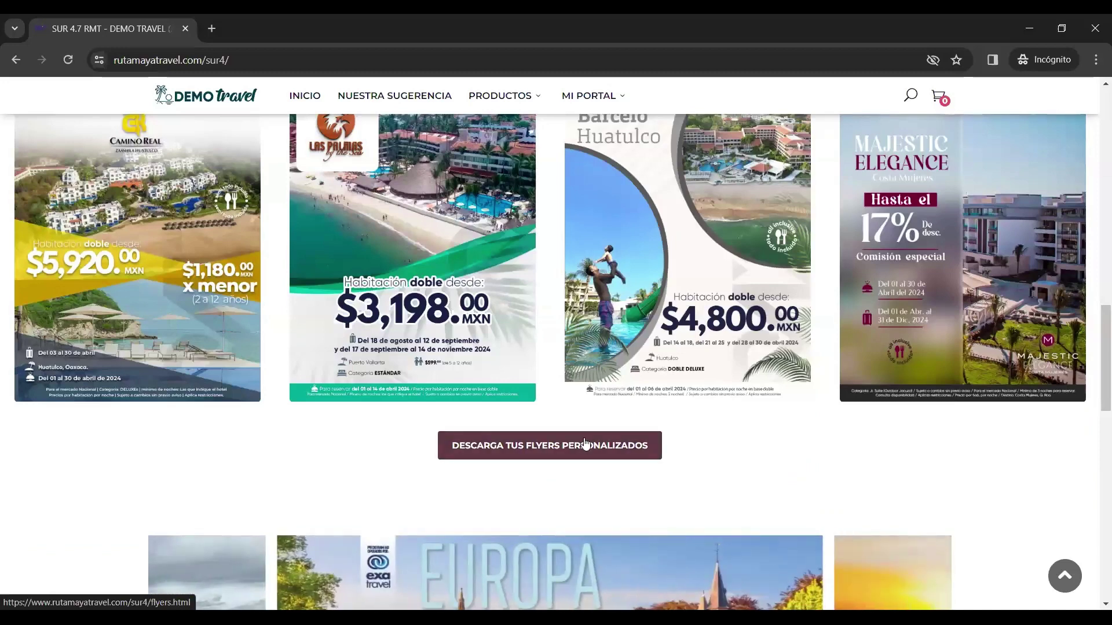
{"action": "left_click", "coordinate": [549, 455]}
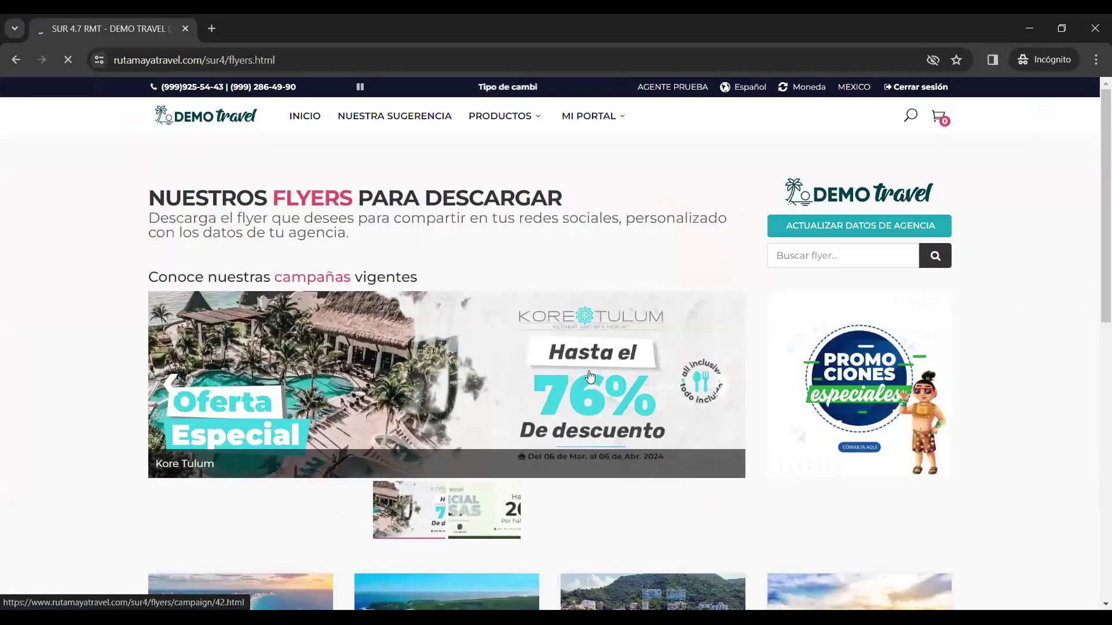
{"action": "scroll", "coordinate": [538, 300], "scroll_direction": "down", "scroll_amount": 3}
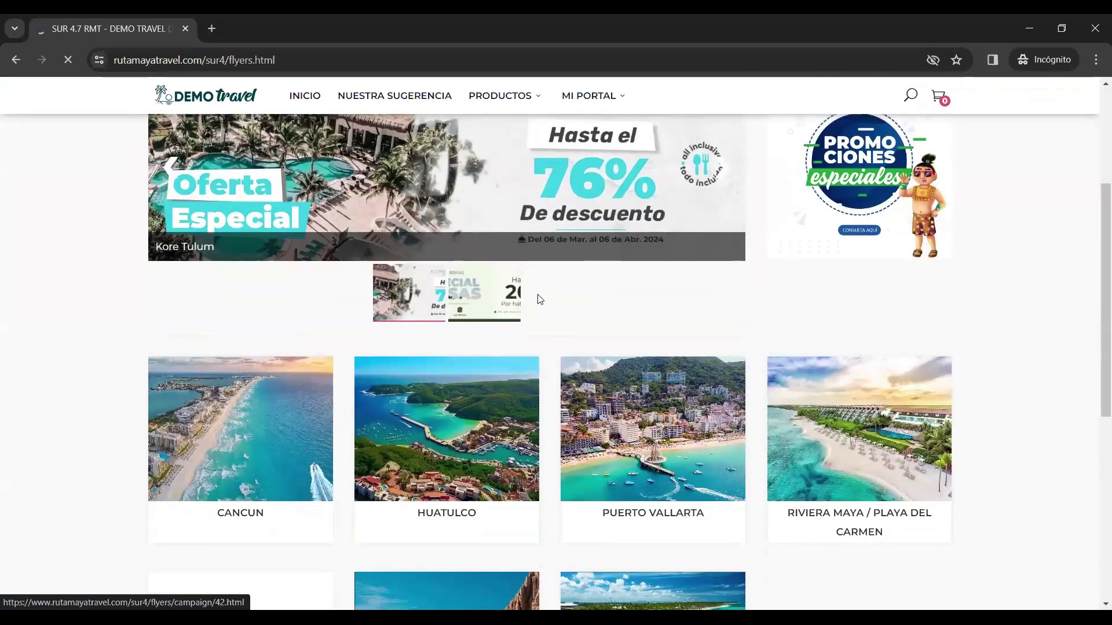
{"action": "scroll", "coordinate": [550, 319], "scroll_direction": "down", "scroll_amount": 1}
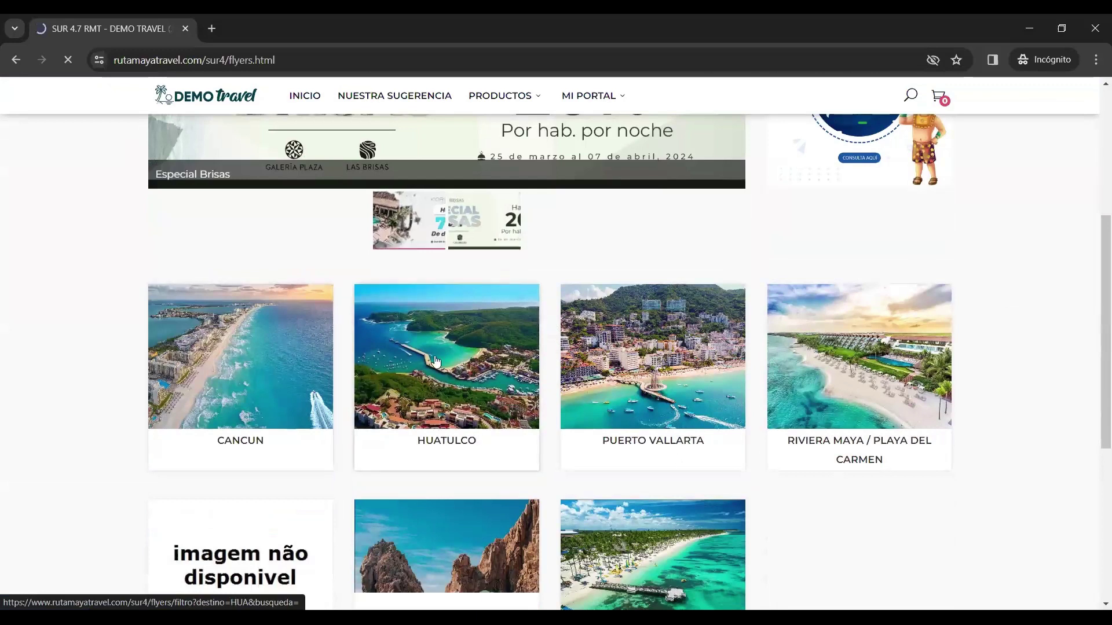
{"action": "scroll", "coordinate": [436, 361], "scroll_direction": "down", "scroll_amount": 2}
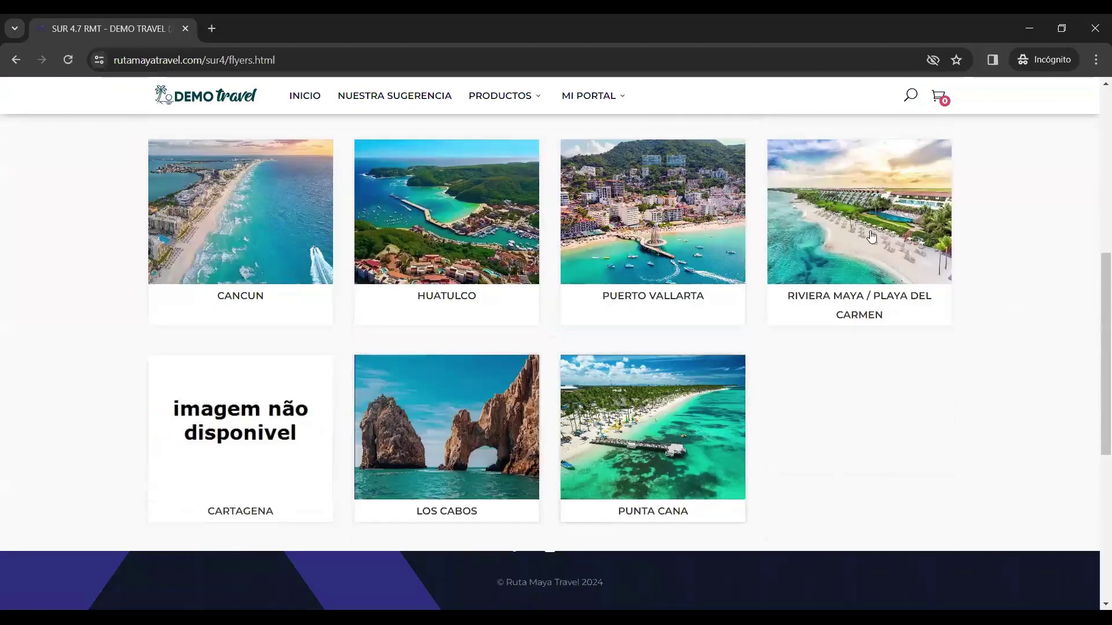
Filter the flyers to Riviera Maya / Playa del Carmen and scroll the Bahia Principe offers.
{"action": "left_click", "coordinate": [829, 233]}
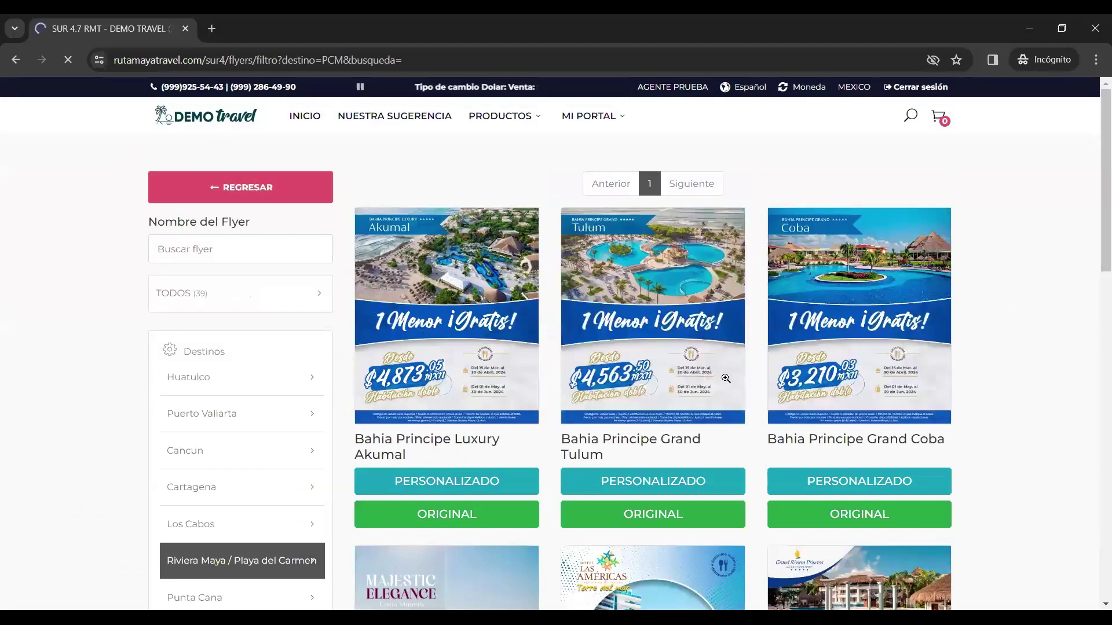
{"action": "scroll", "coordinate": [724, 377], "scroll_direction": "down", "scroll_amount": 1}
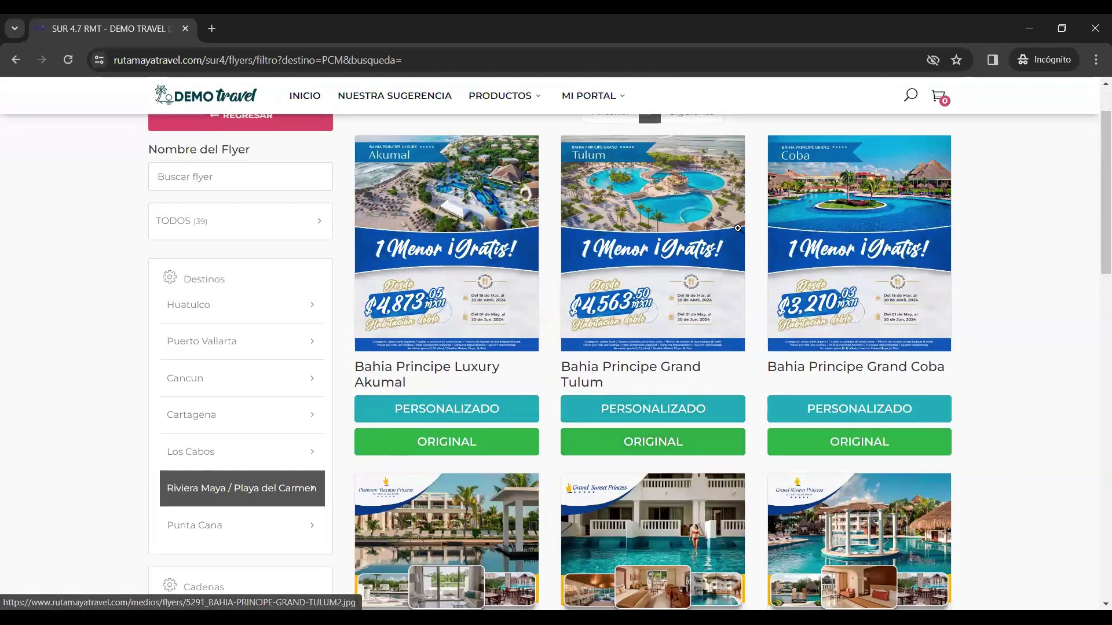
Save the personalised Bahia Principe Grand Tulum flyer to the desktop as BAHIA-PRINCIPE-GRAND-TULUM2 JPEG.
{"action": "left_click", "coordinate": [665, 413]}
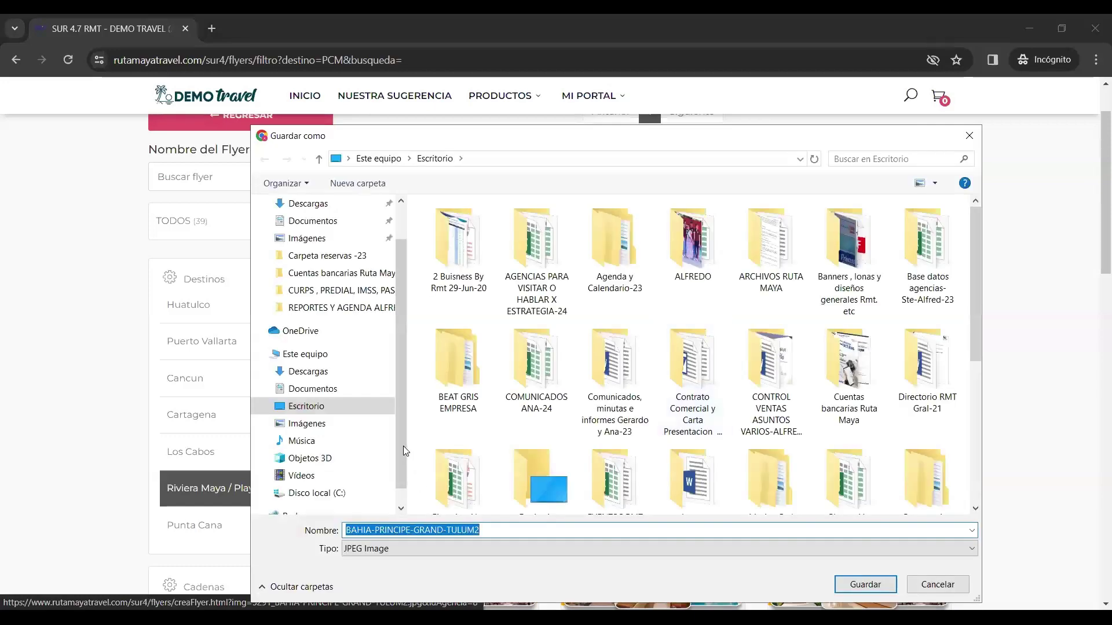
{"action": "left_click_drag", "start_coordinate": [401, 314], "coordinate": [409, 282]}
{"action": "left_click", "coordinate": [307, 232]}
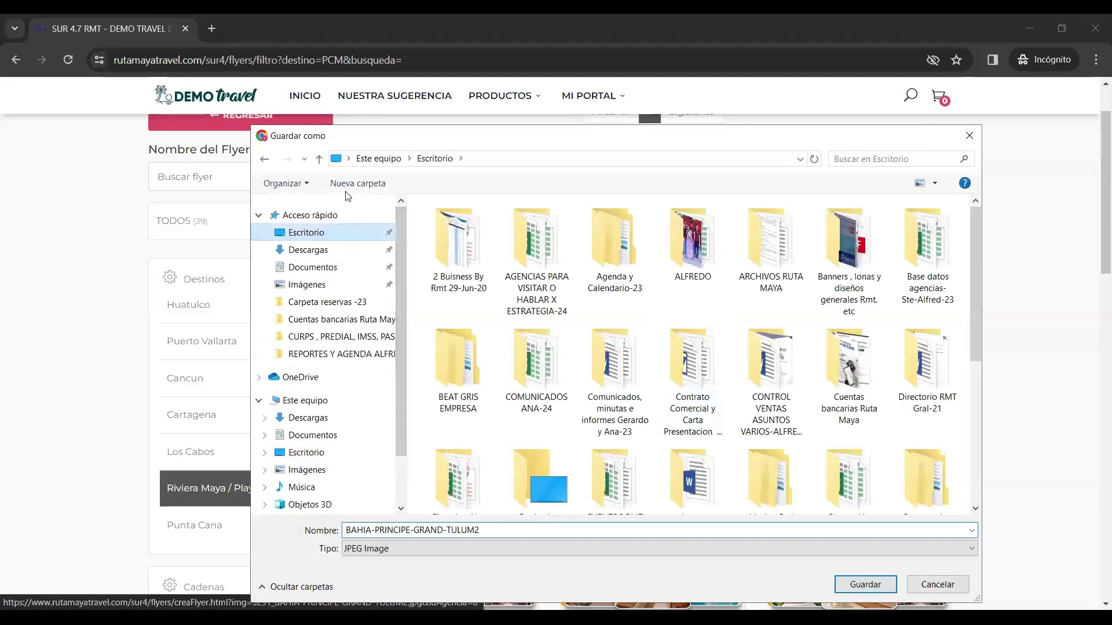
{"action": "left_click", "coordinate": [868, 586]}
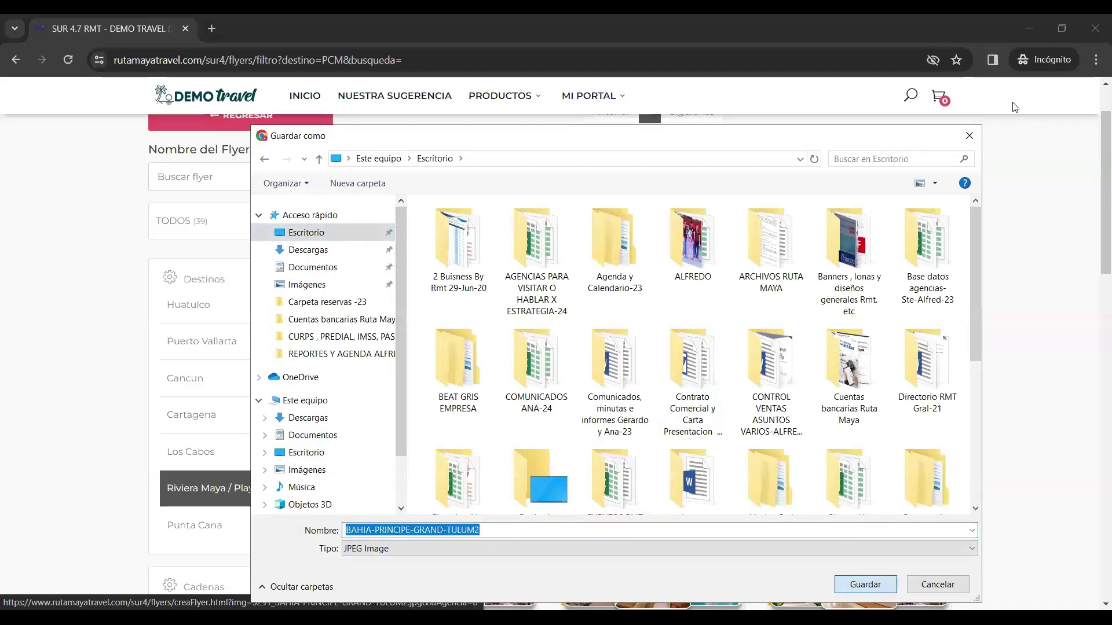
{"action": "key", "text": "Return"}
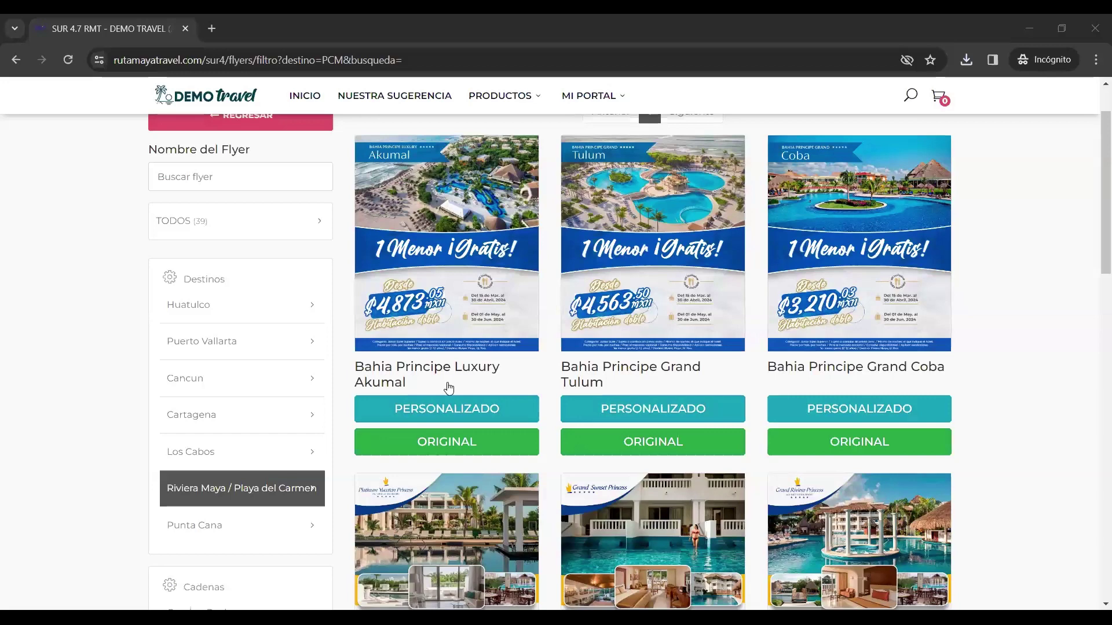
Go back to the main flyers page and scroll up to the Kore Tulum campaign banner.
{"action": "scroll", "coordinate": [449, 389], "scroll_direction": "up", "scroll_amount": 2}
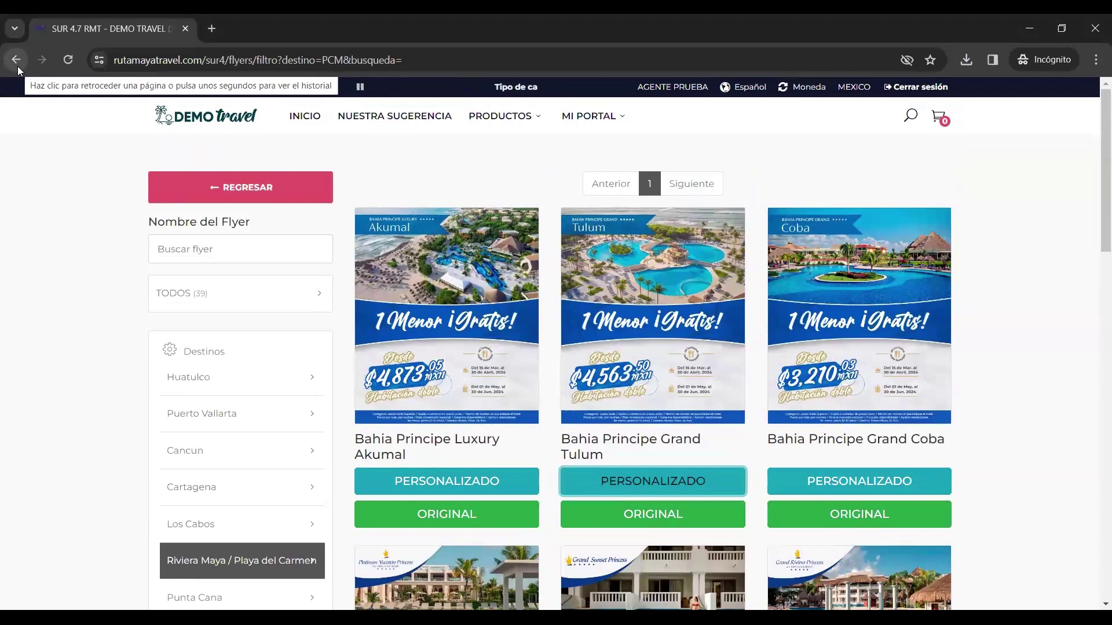
{"action": "left_click", "coordinate": [18, 66]}
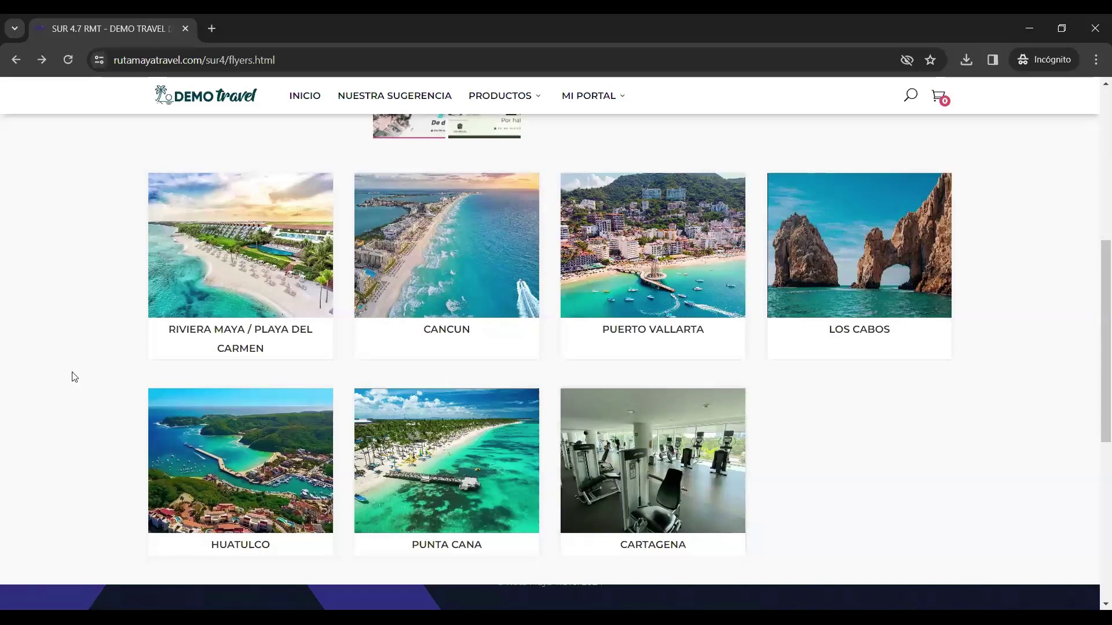
{"action": "scroll", "coordinate": [74, 377], "scroll_direction": "up", "scroll_amount": 1}
{"action": "scroll", "coordinate": [75, 377], "scroll_direction": "up", "scroll_amount": 2}
{"action": "scroll", "coordinate": [74, 377], "scroll_direction": "up", "scroll_amount": 4}
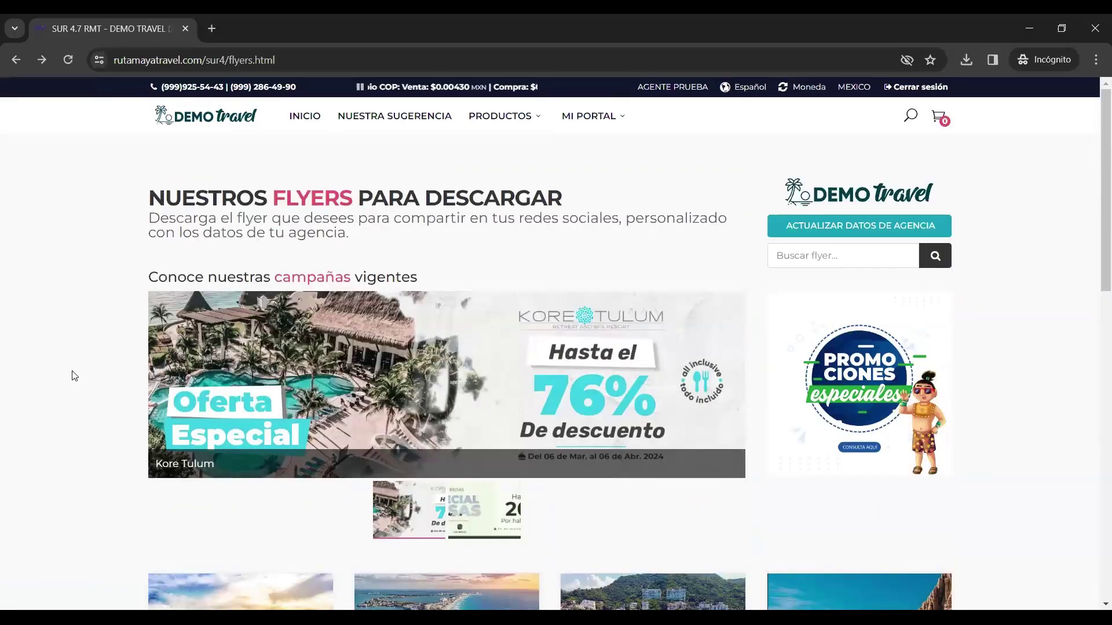
Return to the portal home page and scroll down toward the Flyers Personalizados section.
{"action": "left_click", "coordinate": [15, 65]}
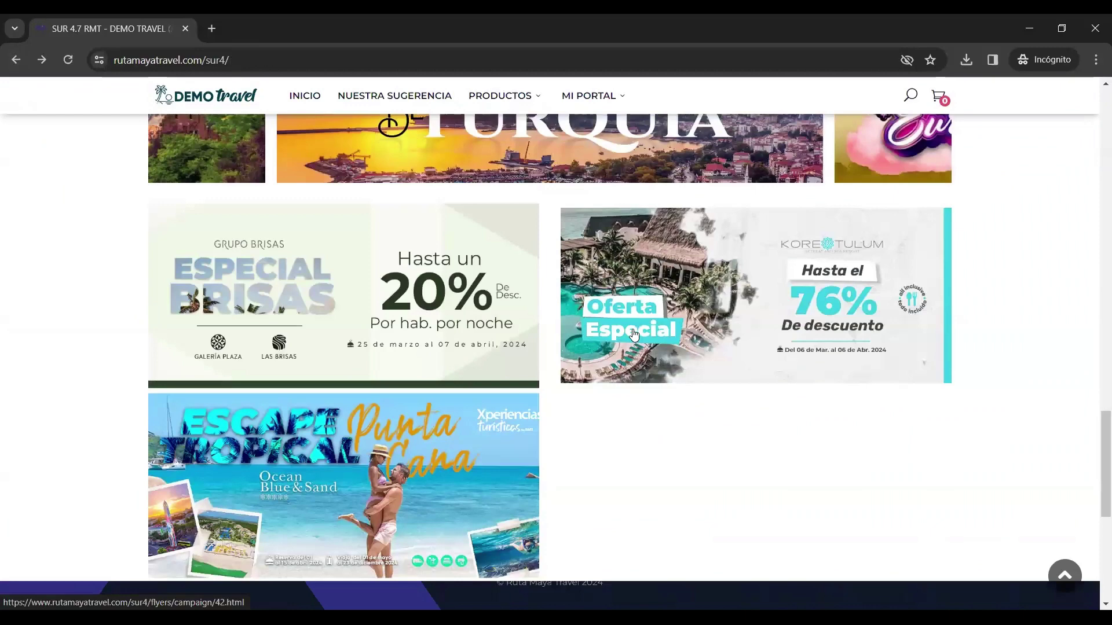
{"action": "scroll", "coordinate": [634, 335], "scroll_direction": "up", "scroll_amount": 5}
{"action": "scroll", "coordinate": [634, 335], "scroll_direction": "up", "scroll_amount": 3}
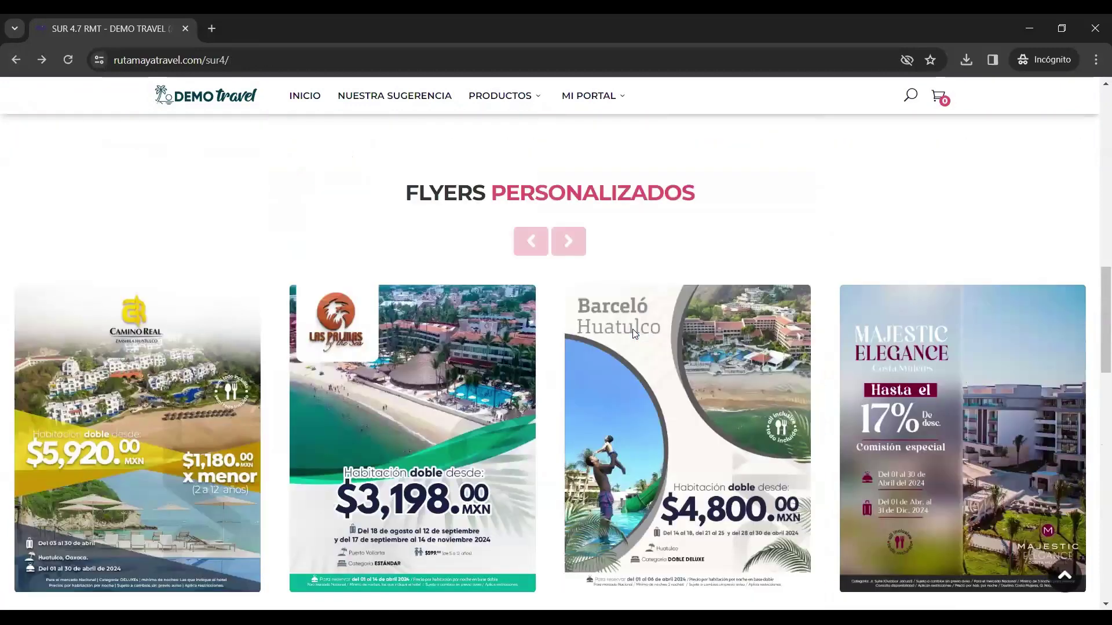
{"action": "scroll", "coordinate": [633, 329], "scroll_direction": "down", "scroll_amount": 2}
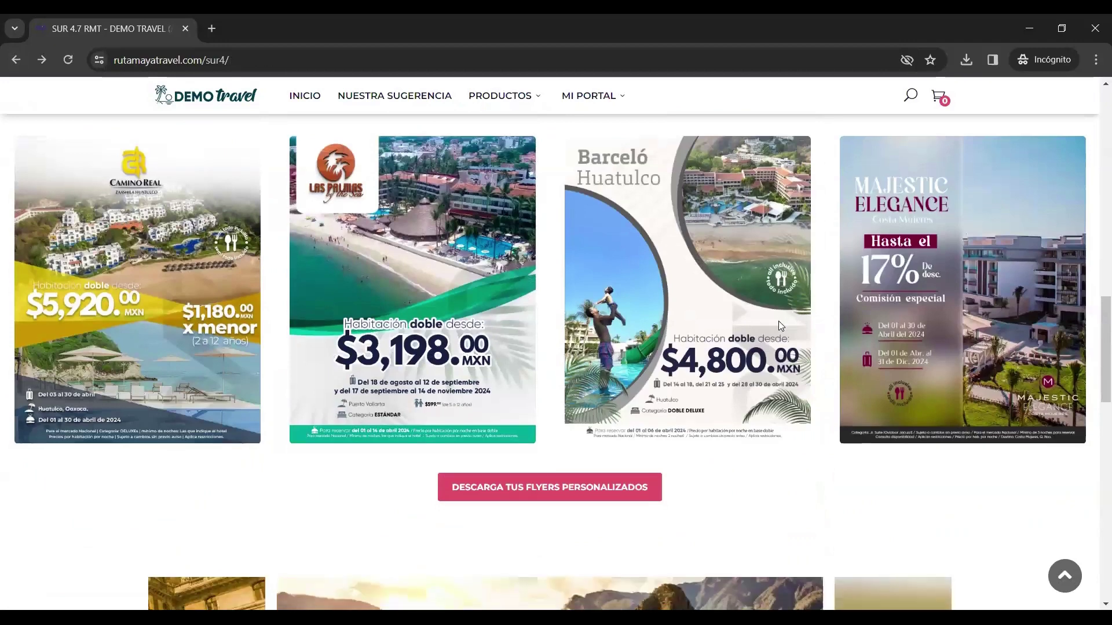
{"action": "scroll", "coordinate": [776, 314], "scroll_direction": "down", "scroll_amount": 2}
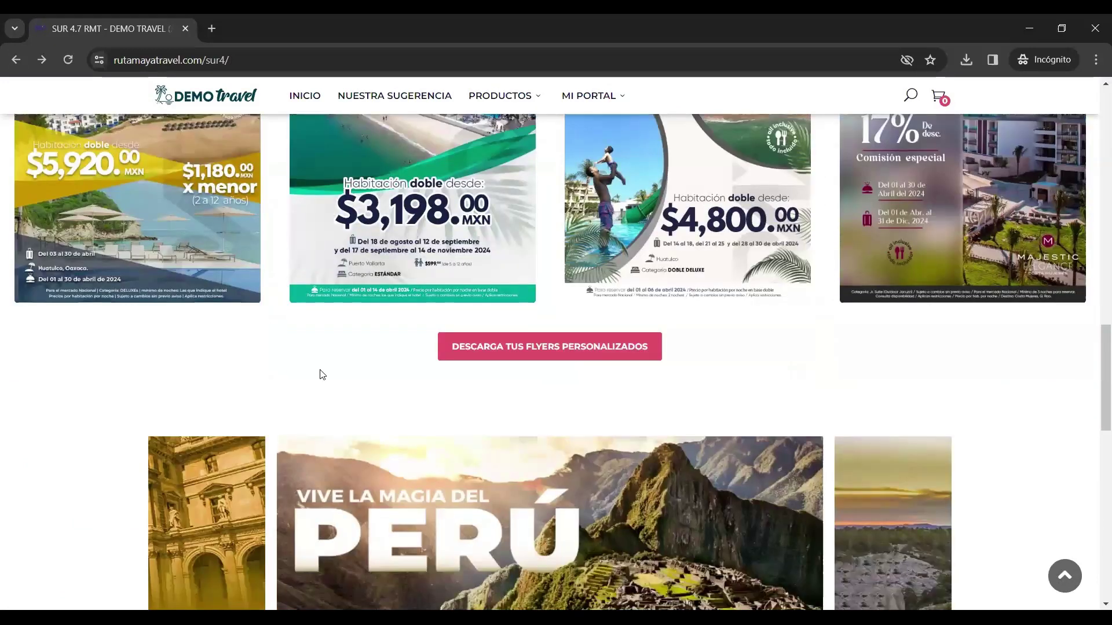
{"action": "scroll", "coordinate": [509, 368], "scroll_direction": "down", "scroll_amount": 2}
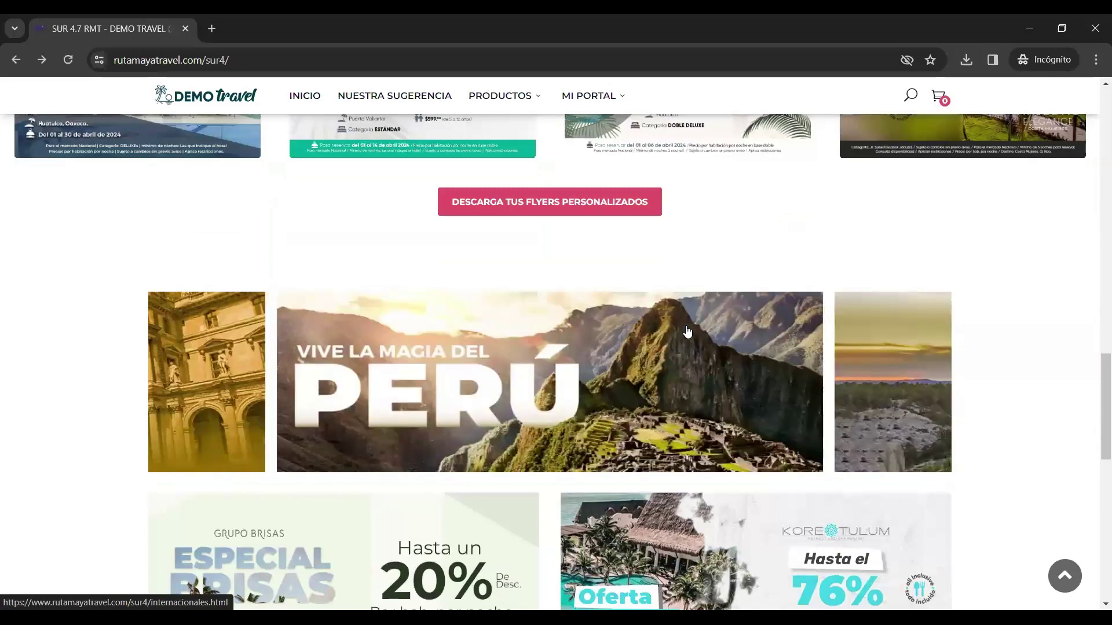
Browse the promotional banners, then scroll back up to the 04/04/2024–07/04/2024 hotel search bar.
{"action": "scroll", "coordinate": [688, 332], "scroll_direction": "down", "scroll_amount": 1}
{"action": "scroll", "coordinate": [687, 331], "scroll_direction": "down", "scroll_amount": 1}
{"action": "scroll", "coordinate": [688, 331], "scroll_direction": "down", "scroll_amount": 1}
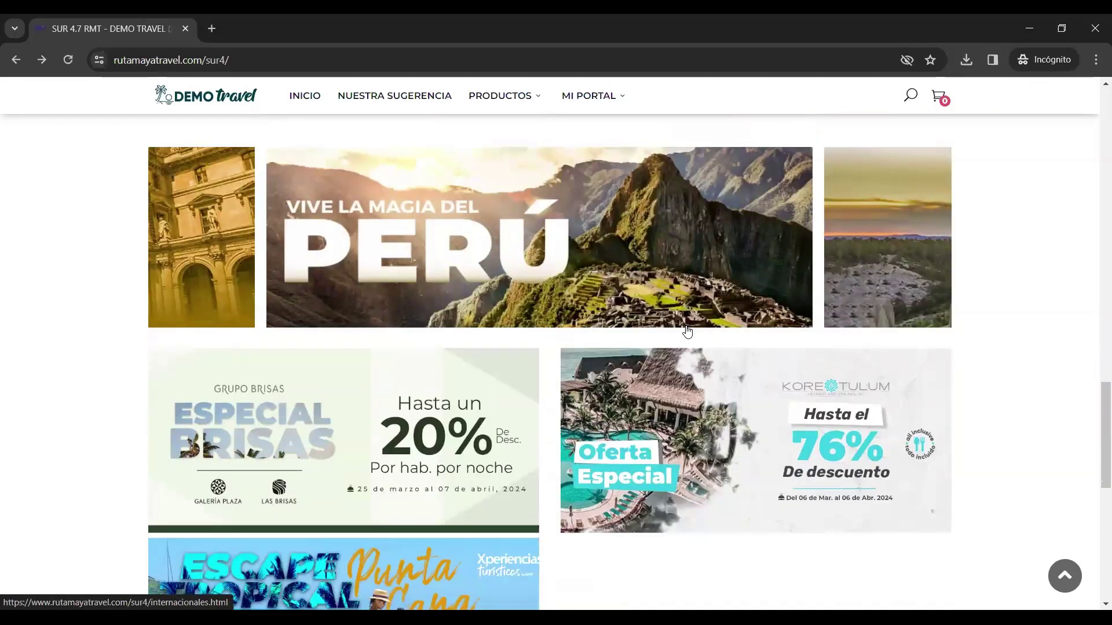
{"action": "scroll", "coordinate": [802, 461], "scroll_direction": "down", "scroll_amount": 1}
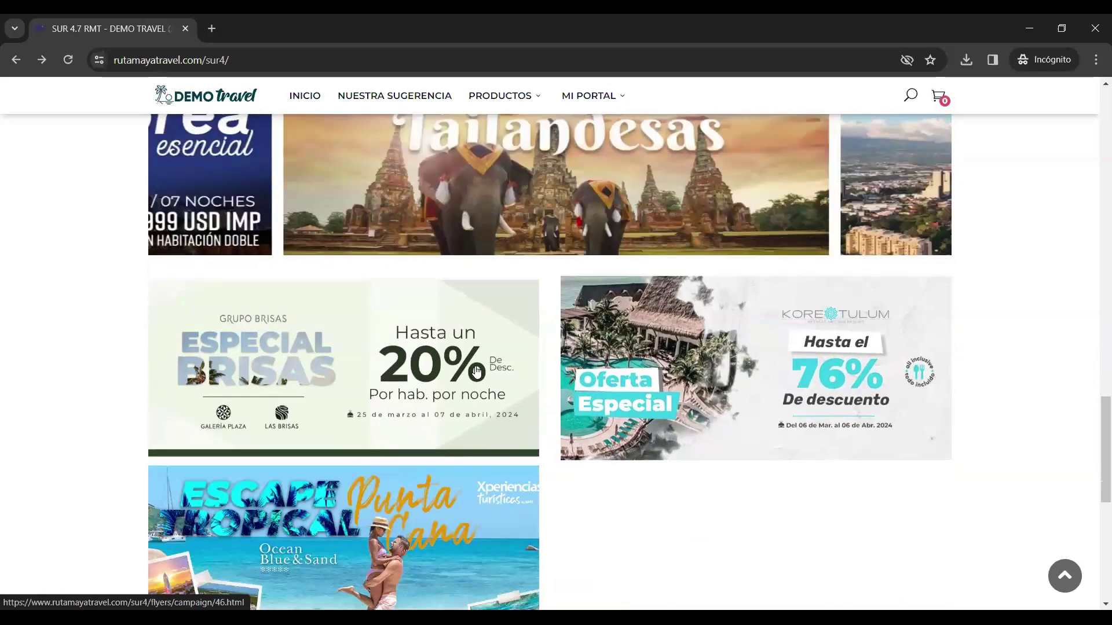
{"action": "scroll", "coordinate": [476, 371], "scroll_direction": "down", "scroll_amount": 2}
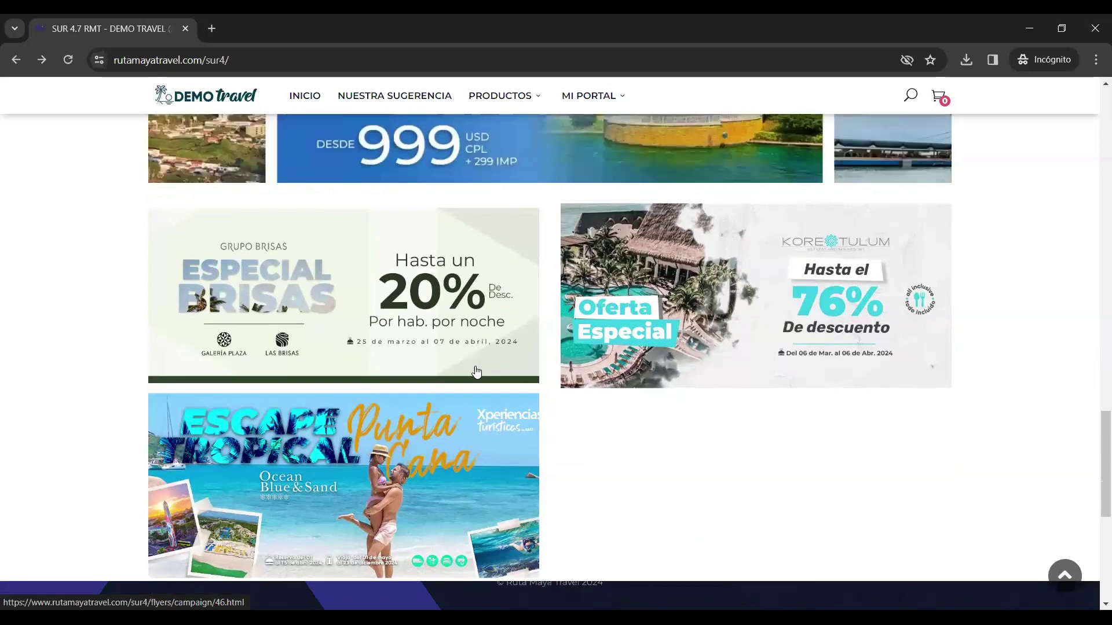
{"action": "scroll", "coordinate": [516, 389], "scroll_direction": "down", "scroll_amount": 5}
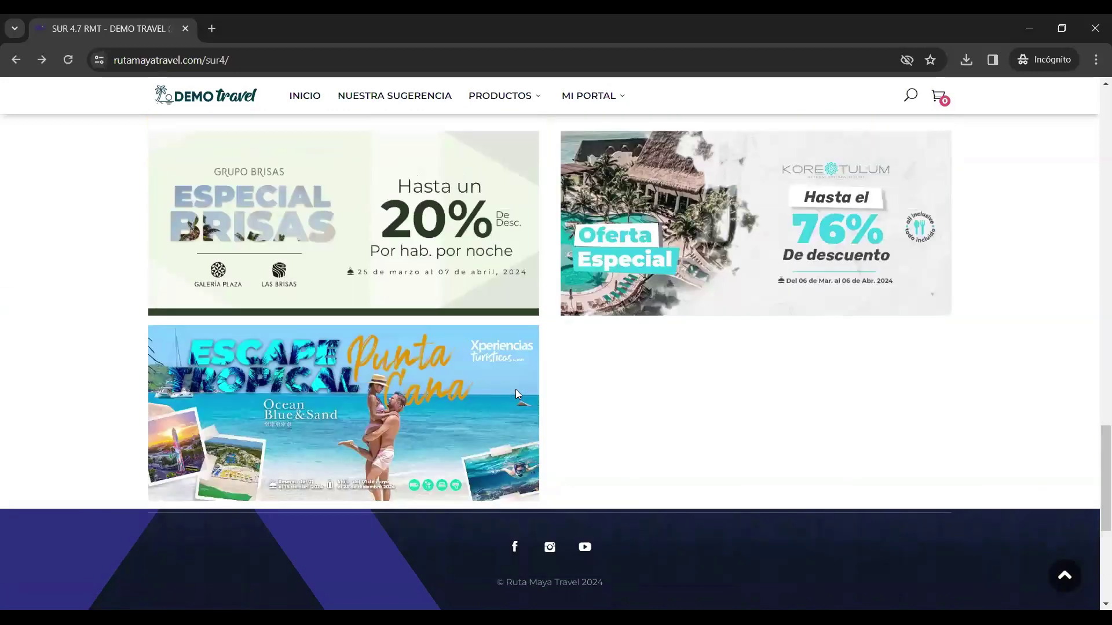
{"action": "scroll", "coordinate": [515, 390], "scroll_direction": "up", "scroll_amount": 2}
{"action": "scroll", "coordinate": [515, 389], "scroll_direction": "up", "scroll_amount": 2}
{"action": "scroll", "coordinate": [515, 389], "scroll_direction": "up", "scroll_amount": 1}
{"action": "scroll", "coordinate": [516, 389], "scroll_direction": "up", "scroll_amount": 1}
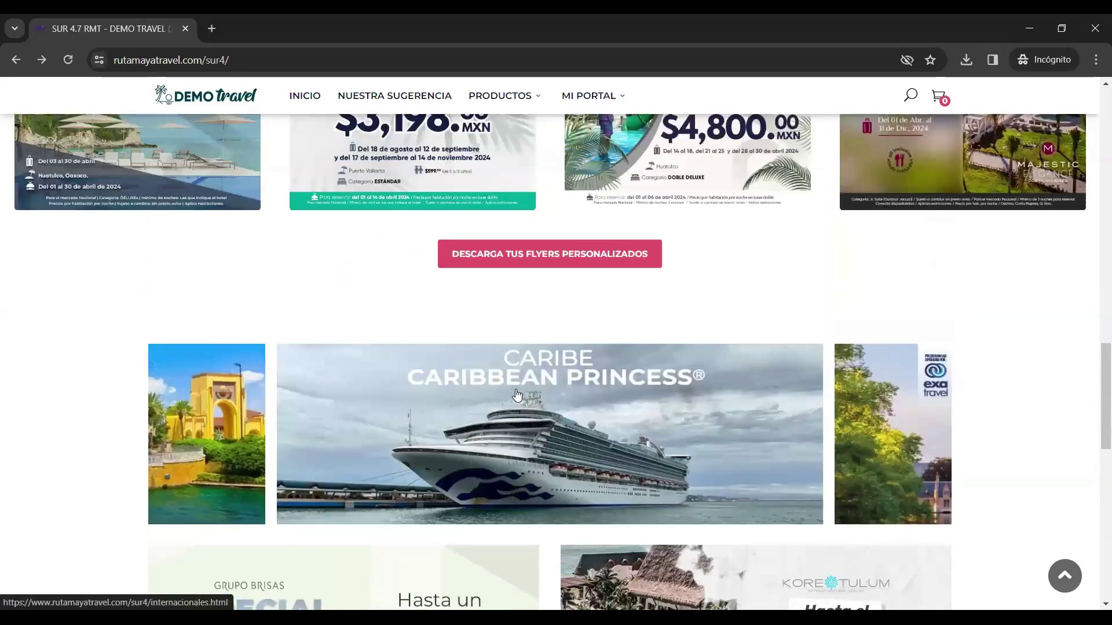
{"action": "scroll", "coordinate": [517, 395], "scroll_direction": "up", "scroll_amount": 2}
{"action": "scroll", "coordinate": [517, 395], "scroll_direction": "up", "scroll_amount": 4}
{"action": "scroll", "coordinate": [517, 394], "scroll_direction": "up", "scroll_amount": 6}
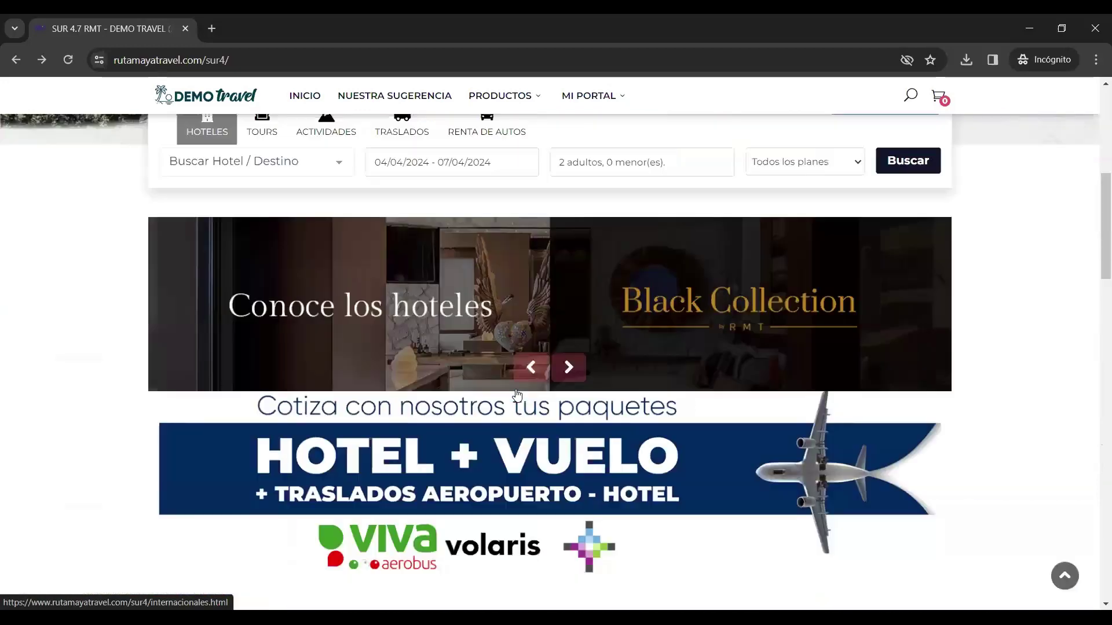
{"action": "scroll", "coordinate": [517, 395], "scroll_direction": "up", "scroll_amount": 3}
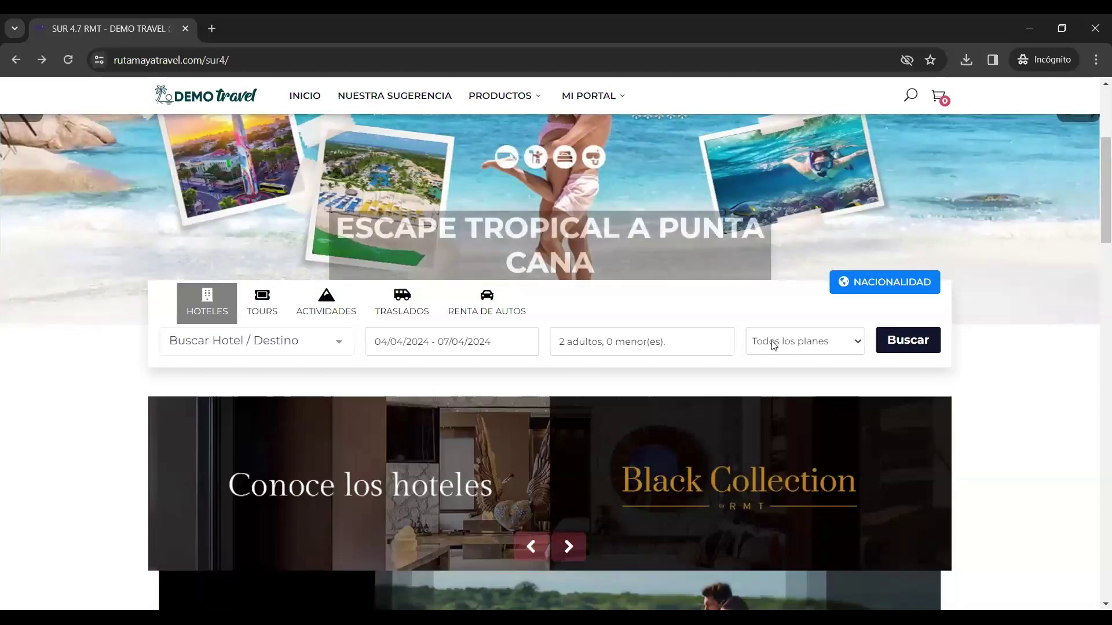
{"action": "scroll", "coordinate": [685, 375], "scroll_direction": "up", "scroll_amount": 1}
{"action": "scroll", "coordinate": [685, 375], "scroll_direction": "up", "scroll_amount": 2}
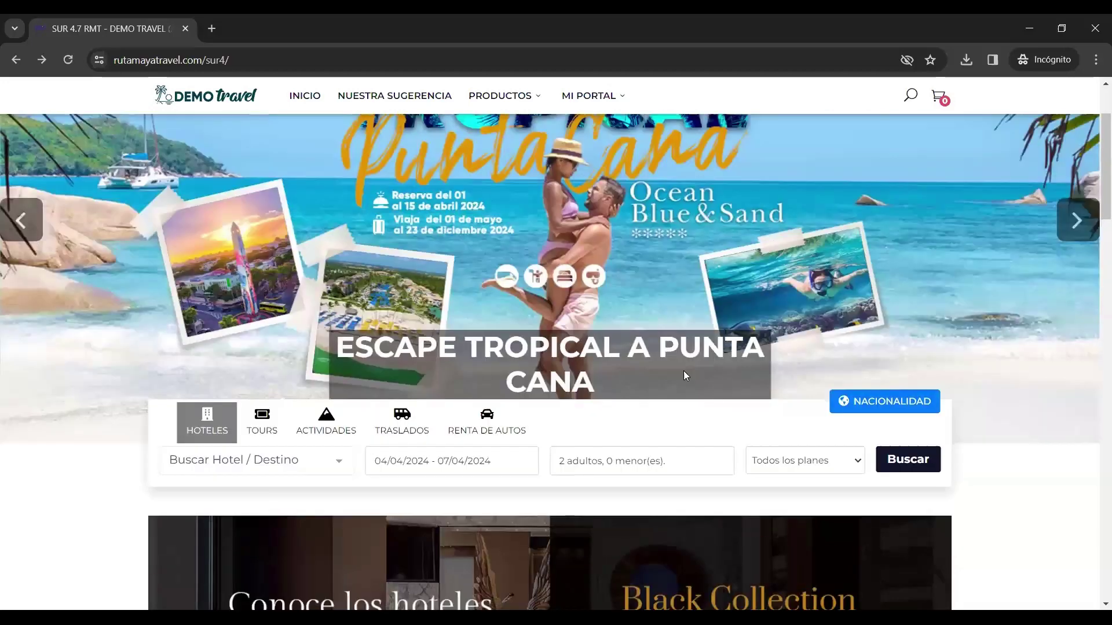
{"action": "scroll", "coordinate": [685, 375], "scroll_direction": "up", "scroll_amount": 1}
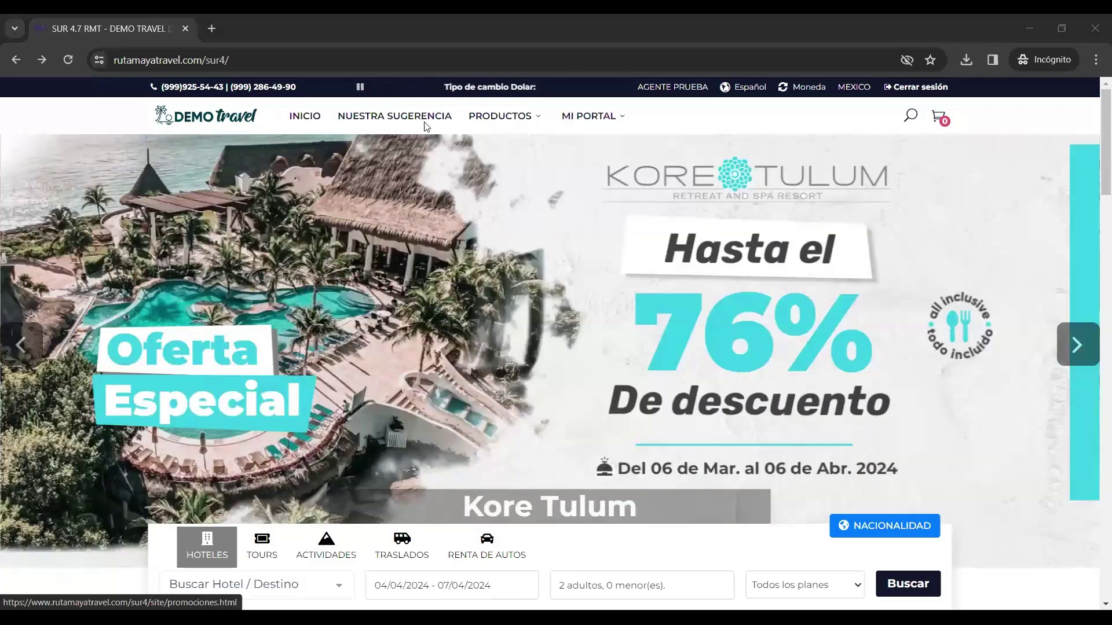
Open NUESTRA SUGERENCIA and browse promotions like Andaz Mexico City Condesa at 313.00 USD.
{"action": "left_click", "coordinate": [425, 123]}
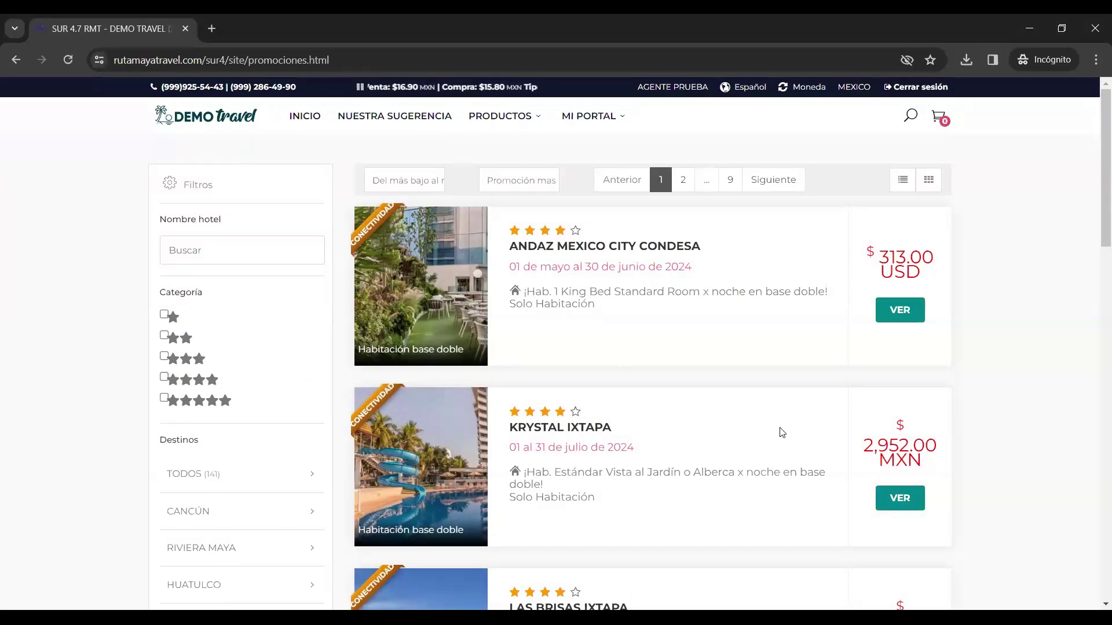
{"action": "scroll", "coordinate": [683, 428], "scroll_direction": "down", "scroll_amount": 4}
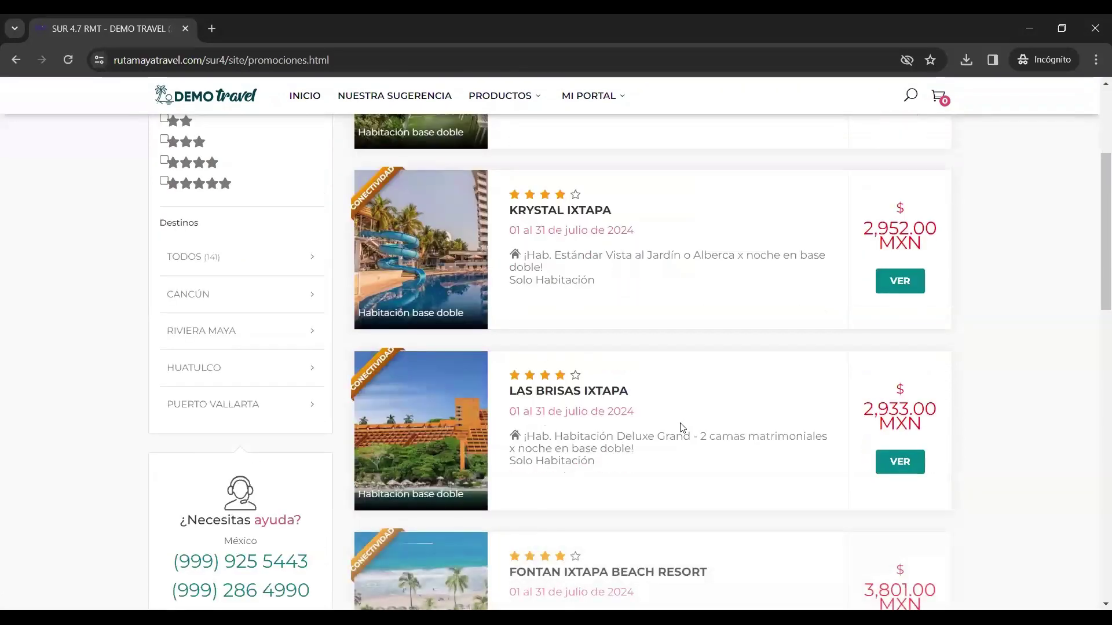
{"action": "scroll", "coordinate": [681, 428], "scroll_direction": "down", "scroll_amount": 3}
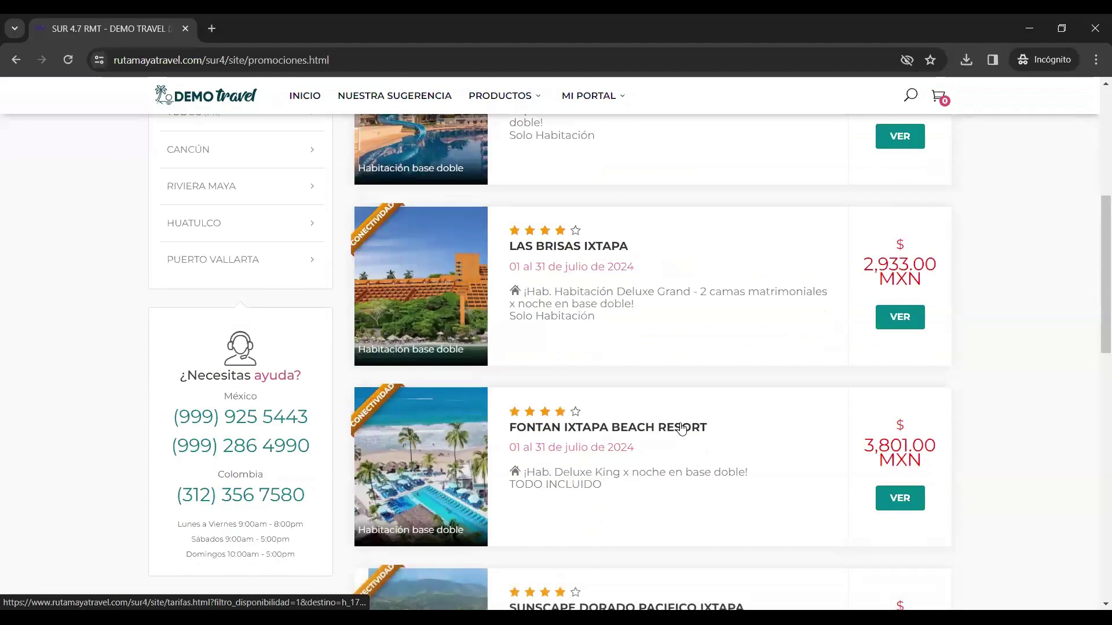
{"action": "scroll", "coordinate": [681, 428], "scroll_direction": "up", "scroll_amount": 1}
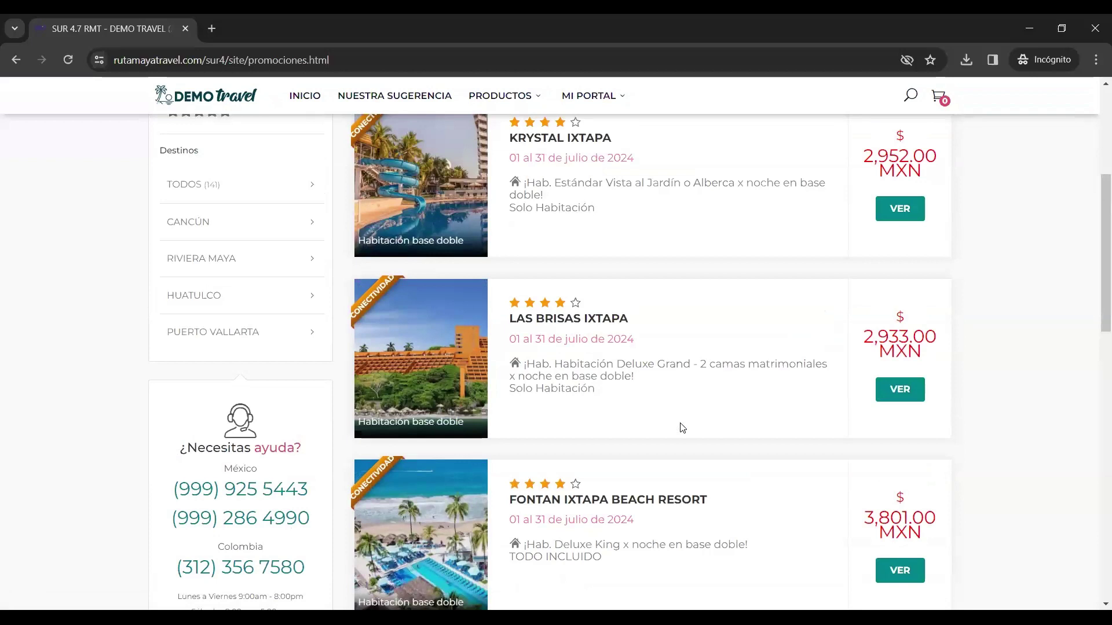
{"action": "scroll", "coordinate": [704, 426], "scroll_direction": "up", "scroll_amount": 1}
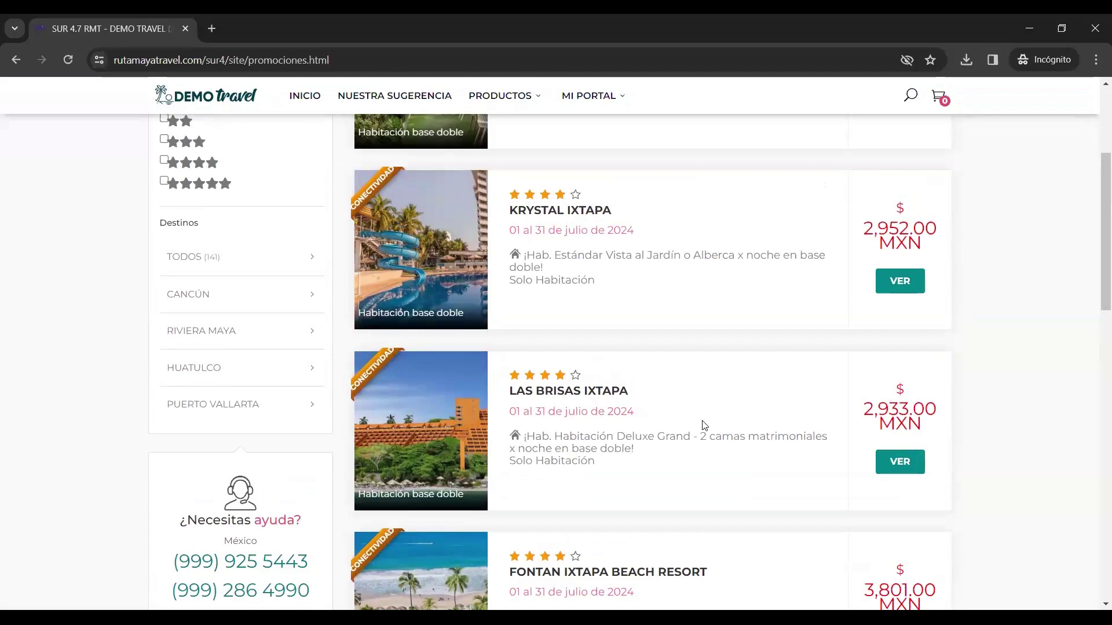
{"action": "scroll", "coordinate": [698, 431], "scroll_direction": "up", "scroll_amount": 4}
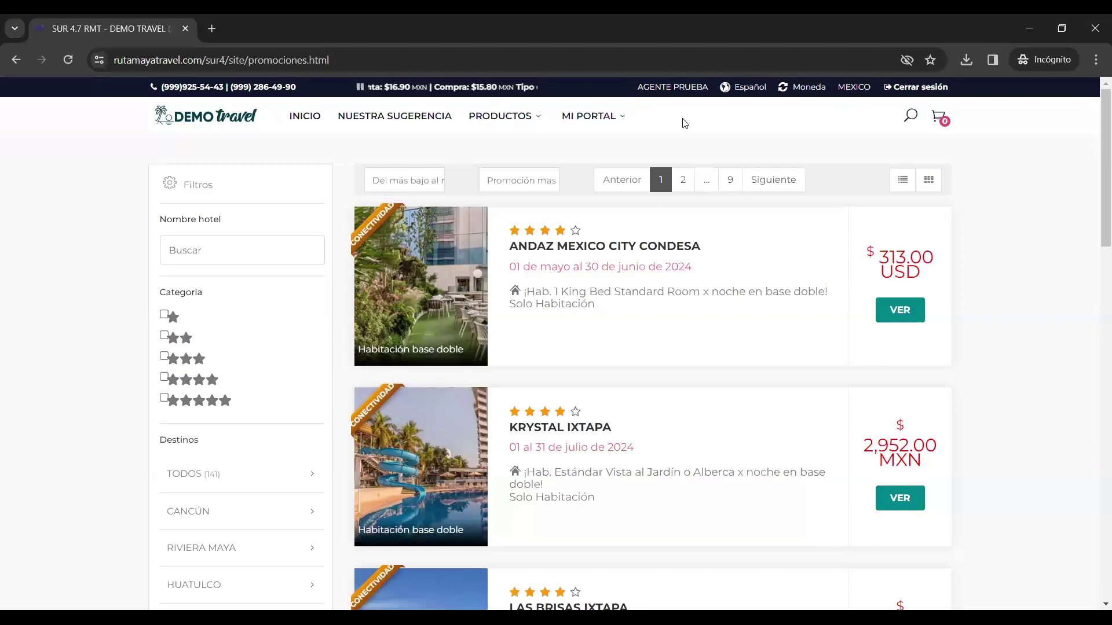
Open the Internacionales category from the PRODUCTOS menu.
{"action": "left_click", "coordinate": [509, 131]}
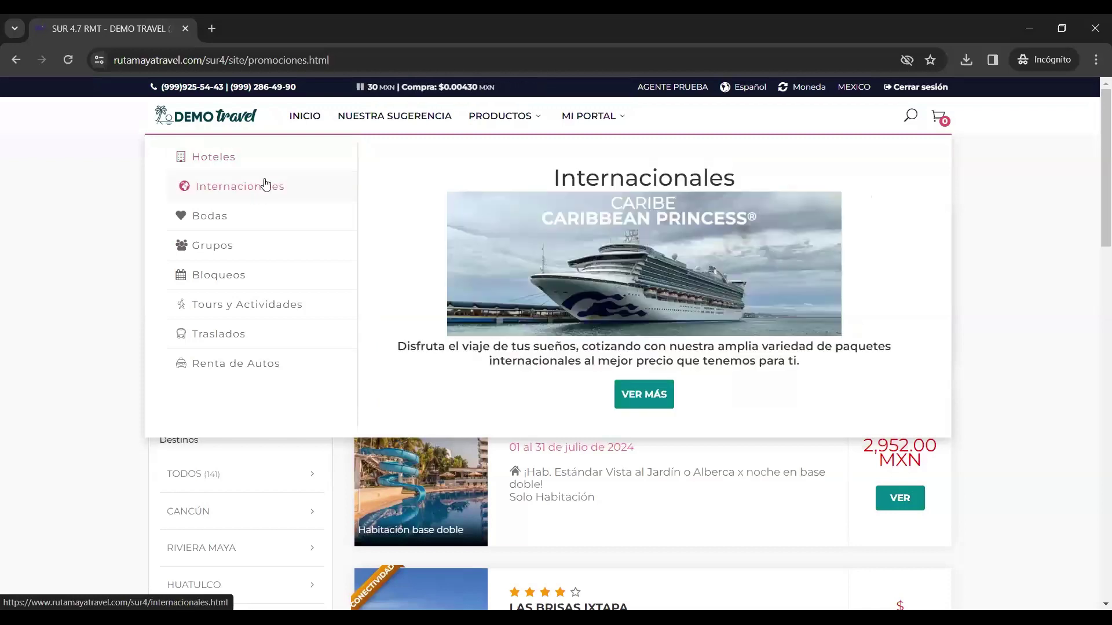
{"action": "mouse_move", "coordinate": [239, 186]}
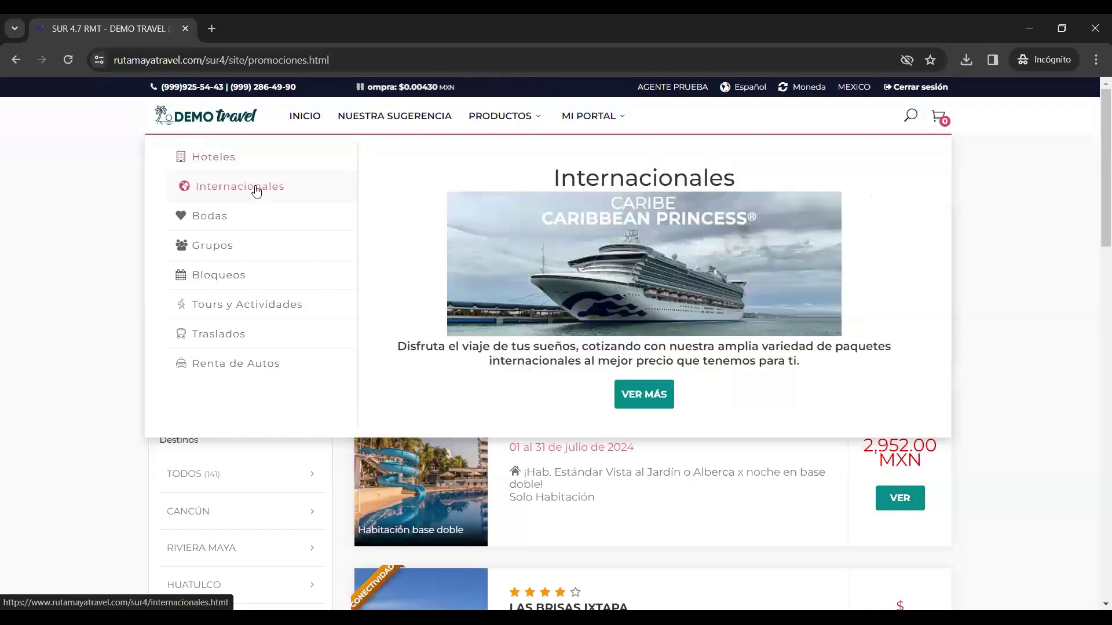
{"action": "left_click", "coordinate": [256, 190]}
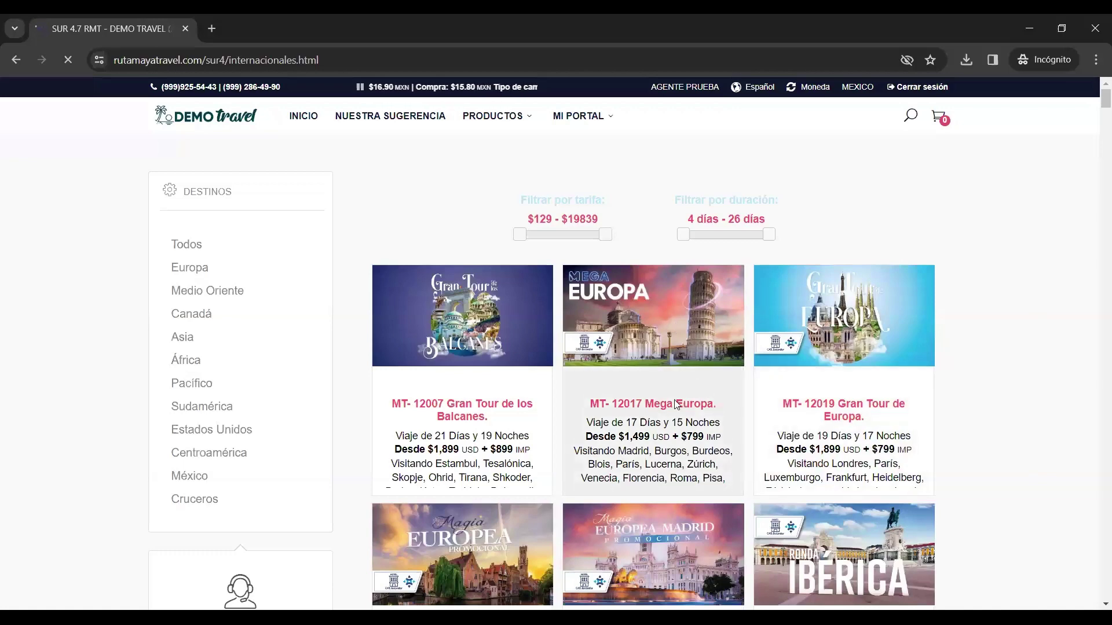
Open the MT-12337 Magia Italiana card further down the Internacionales catalog.
{"action": "scroll", "coordinate": [793, 405], "scroll_direction": "down", "scroll_amount": 1}
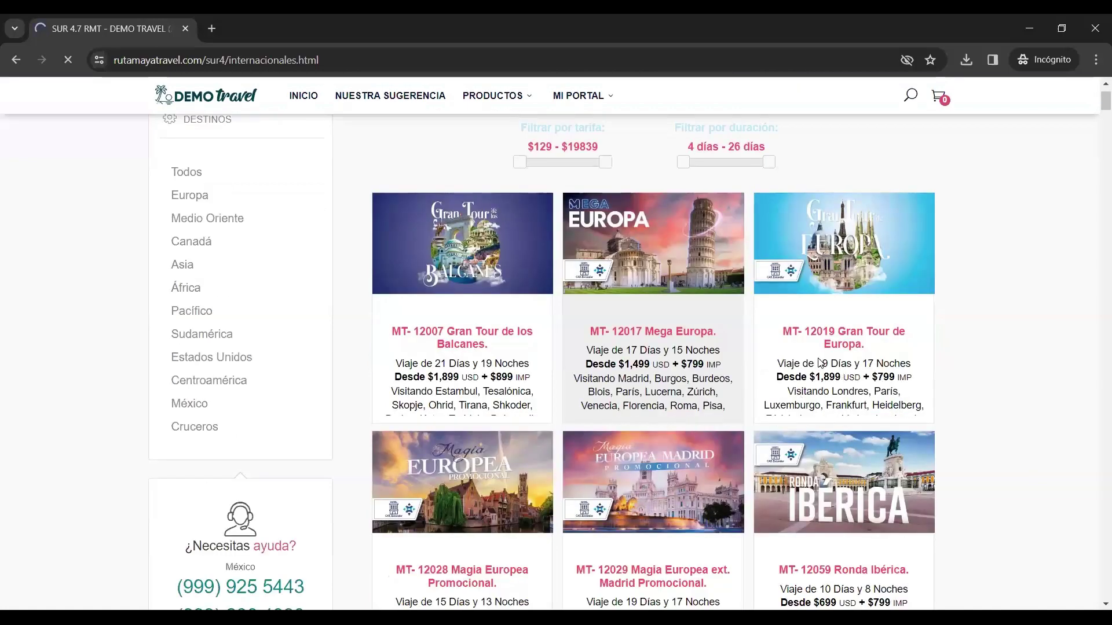
{"action": "scroll", "coordinate": [822, 364], "scroll_direction": "down", "scroll_amount": 1}
{"action": "scroll", "coordinate": [818, 358], "scroll_direction": "down", "scroll_amount": 1}
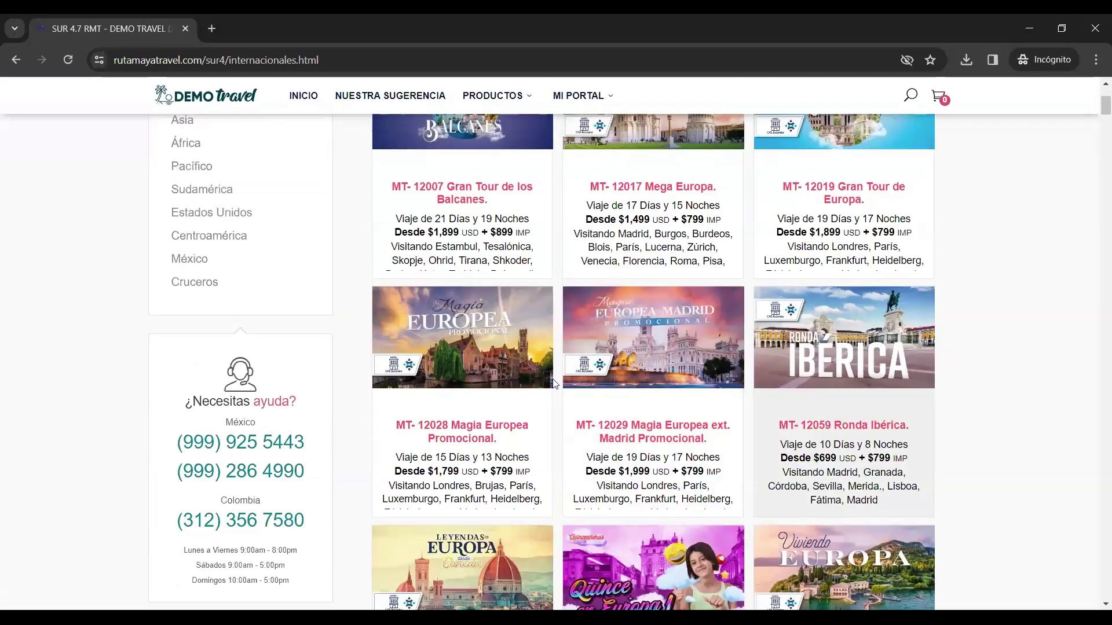
{"action": "scroll", "coordinate": [554, 383], "scroll_direction": "down", "scroll_amount": 3}
{"action": "scroll", "coordinate": [603, 385], "scroll_direction": "down", "scroll_amount": 3}
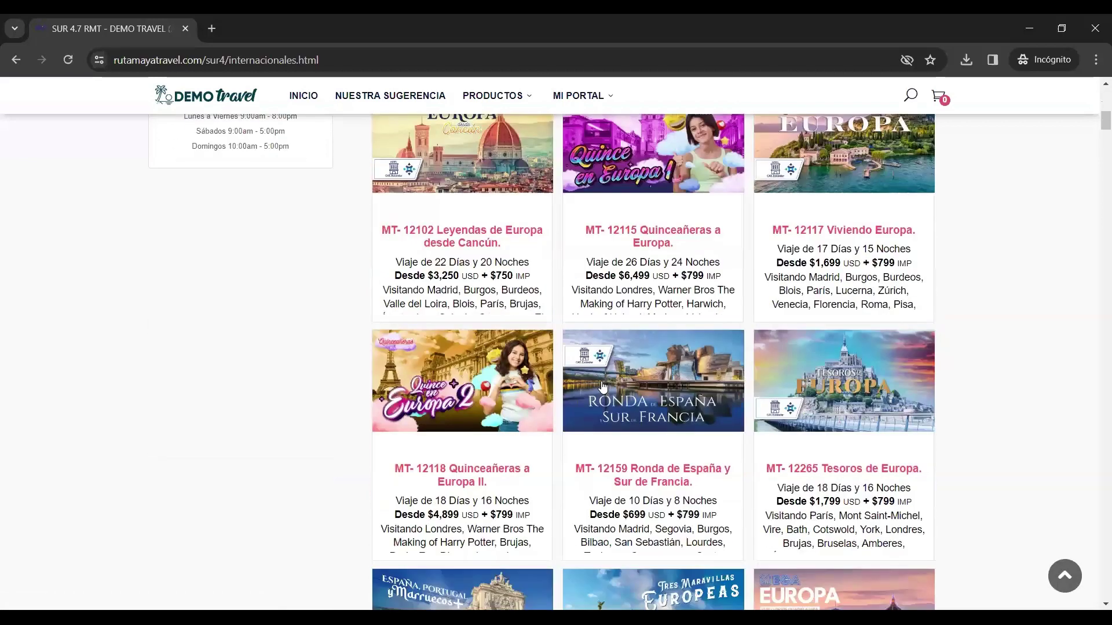
{"action": "scroll", "coordinate": [603, 383], "scroll_direction": "down", "scroll_amount": 3}
{"action": "scroll", "coordinate": [626, 343], "scroll_direction": "down", "scroll_amount": 3}
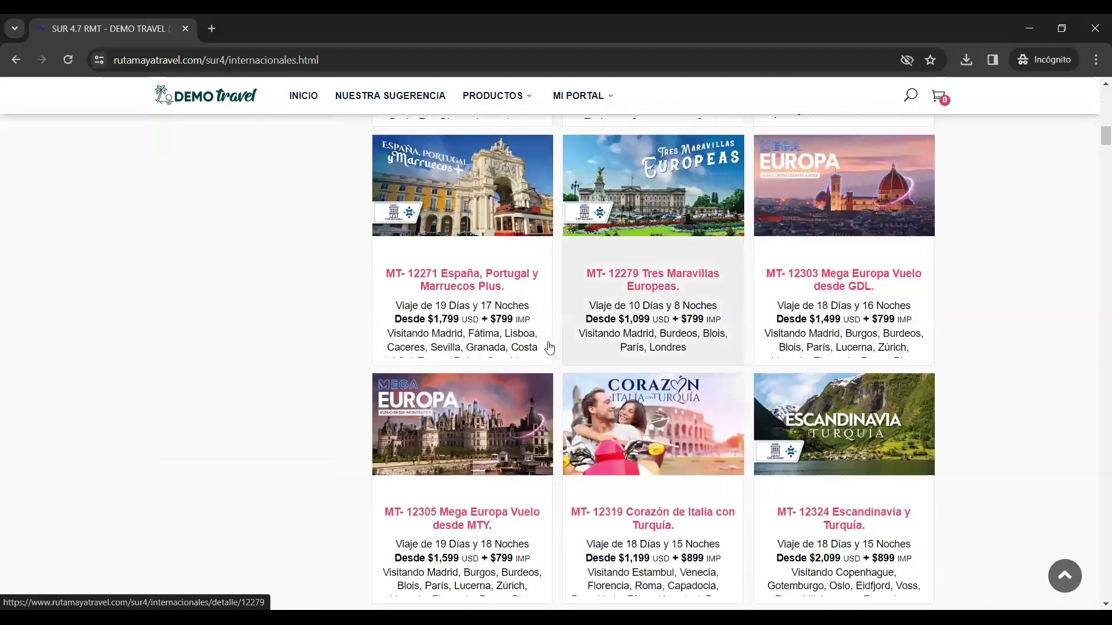
{"action": "scroll", "coordinate": [811, 322], "scroll_direction": "down", "scroll_amount": 3}
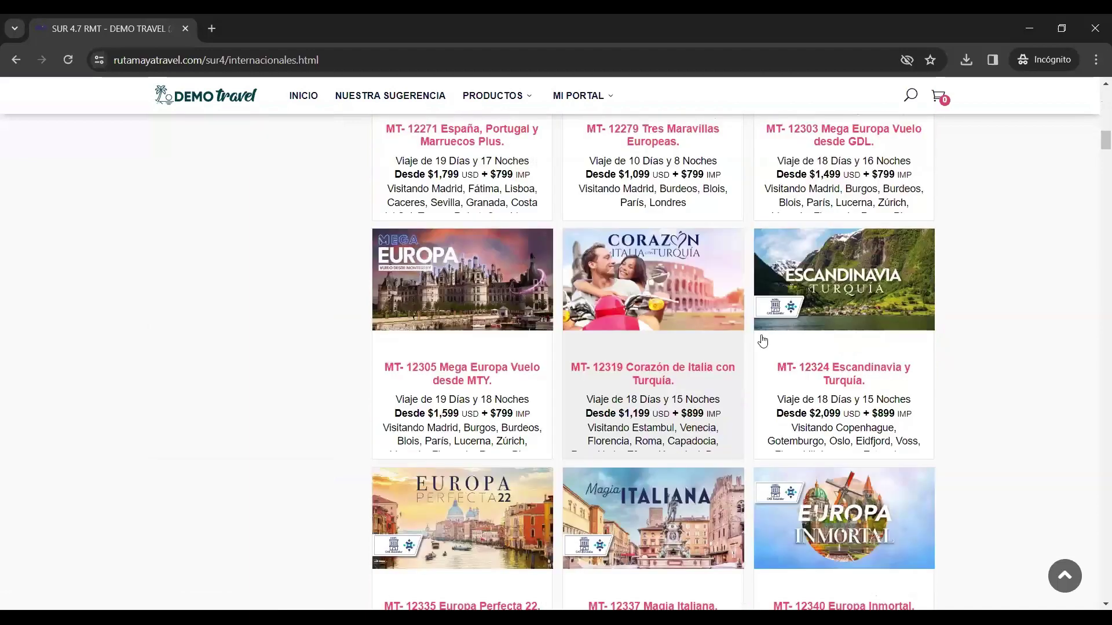
{"action": "scroll", "coordinate": [782, 318], "scroll_direction": "down", "scroll_amount": 2}
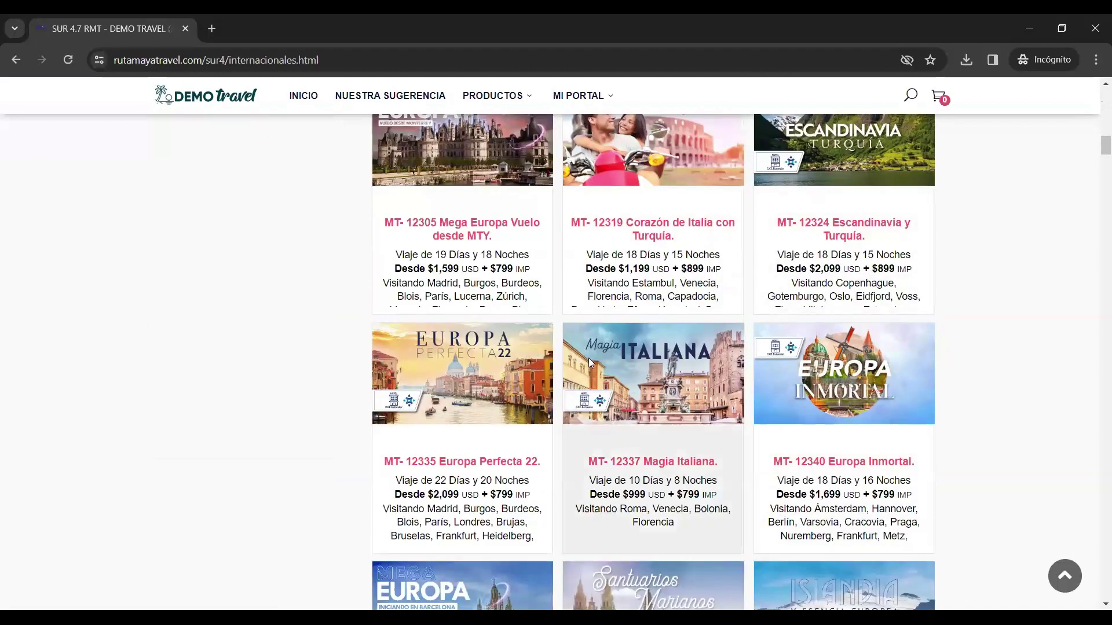
{"action": "scroll", "coordinate": [678, 360], "scroll_direction": "down", "scroll_amount": 1}
{"action": "scroll", "coordinate": [692, 361], "scroll_direction": "down", "scroll_amount": 1}
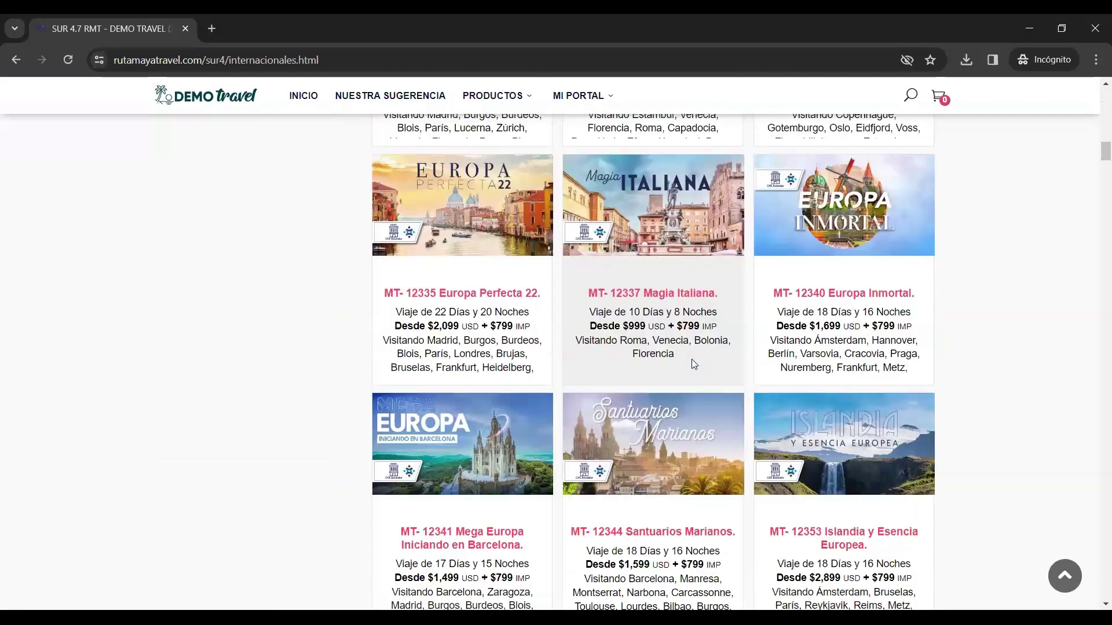
{"action": "scroll", "coordinate": [691, 359], "scroll_direction": "down", "scroll_amount": 1}
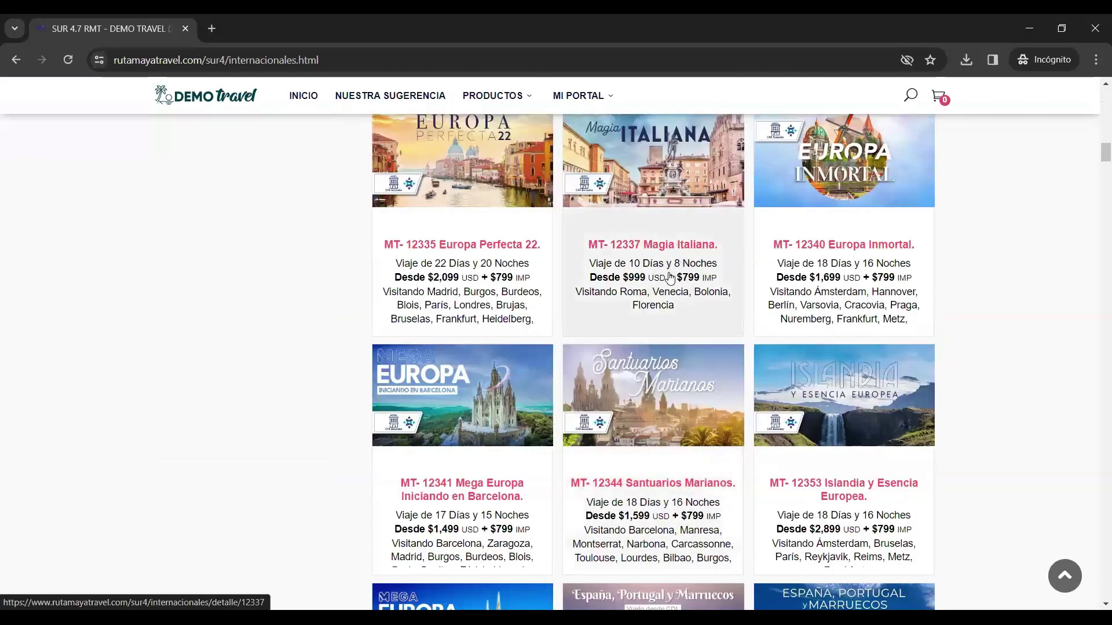
{"action": "scroll", "coordinate": [655, 267], "scroll_direction": "up", "scroll_amount": 1}
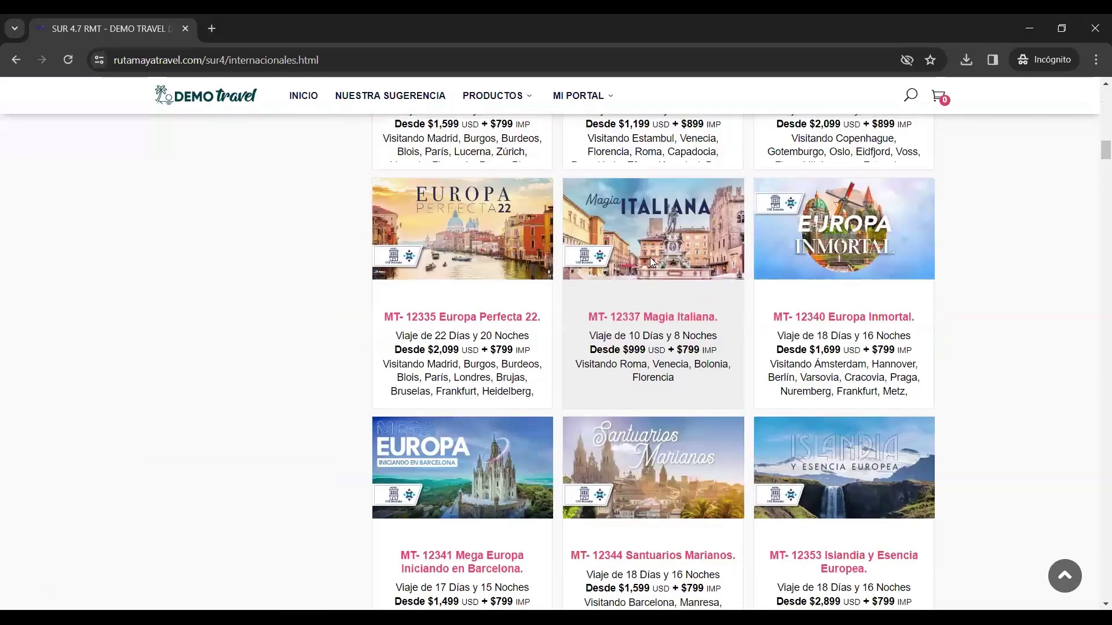
{"action": "left_click", "coordinate": [658, 327]}
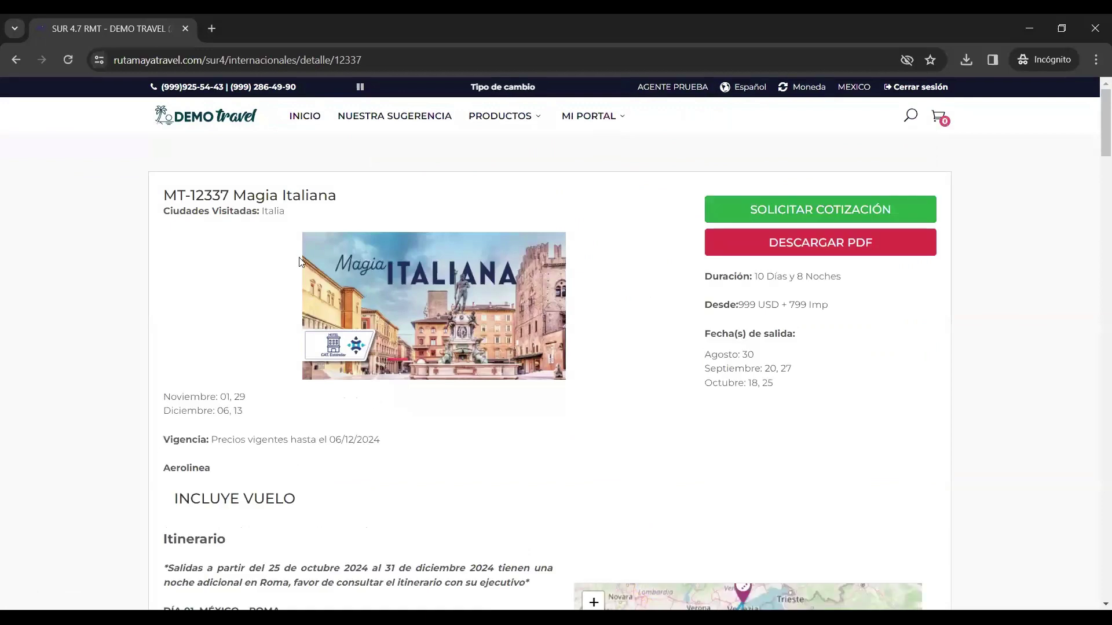
Read the MT-12337 departure dates, Incluye Vuelo note and Día 01–03 Rome itinerary with map.
{"action": "scroll", "coordinate": [301, 262], "scroll_direction": "down", "scroll_amount": 1}
{"action": "scroll", "coordinate": [553, 286], "scroll_direction": "down", "scroll_amount": 1}
{"action": "scroll", "coordinate": [552, 287], "scroll_direction": "up", "scroll_amount": 2}
{"action": "scroll", "coordinate": [643, 393], "scroll_direction": "down", "scroll_amount": 1}
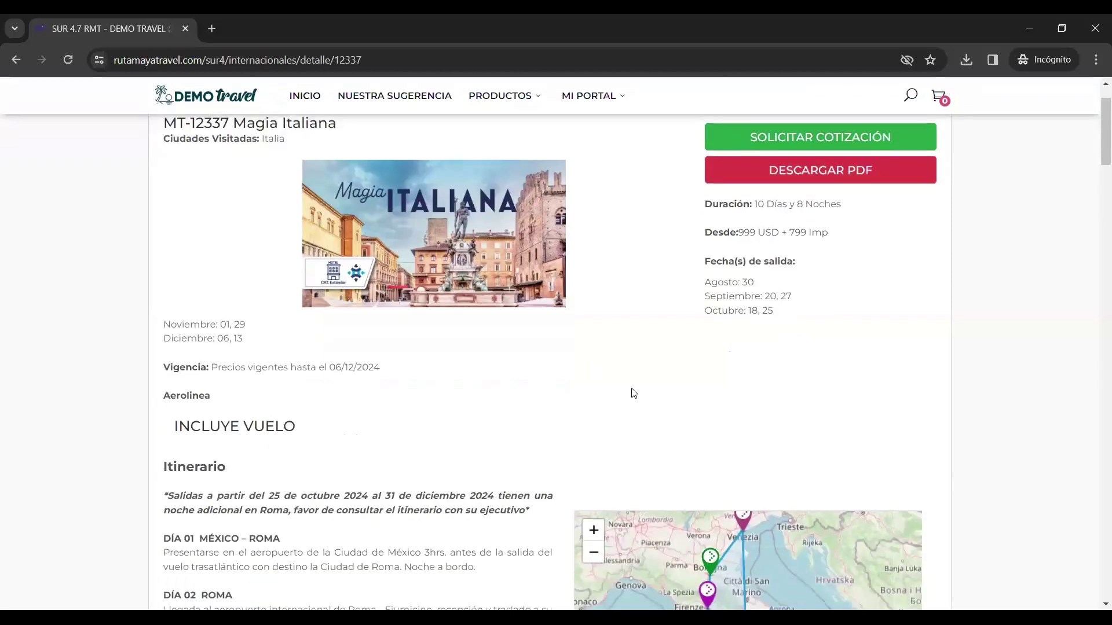
{"action": "scroll", "coordinate": [634, 393], "scroll_direction": "down", "scroll_amount": 1}
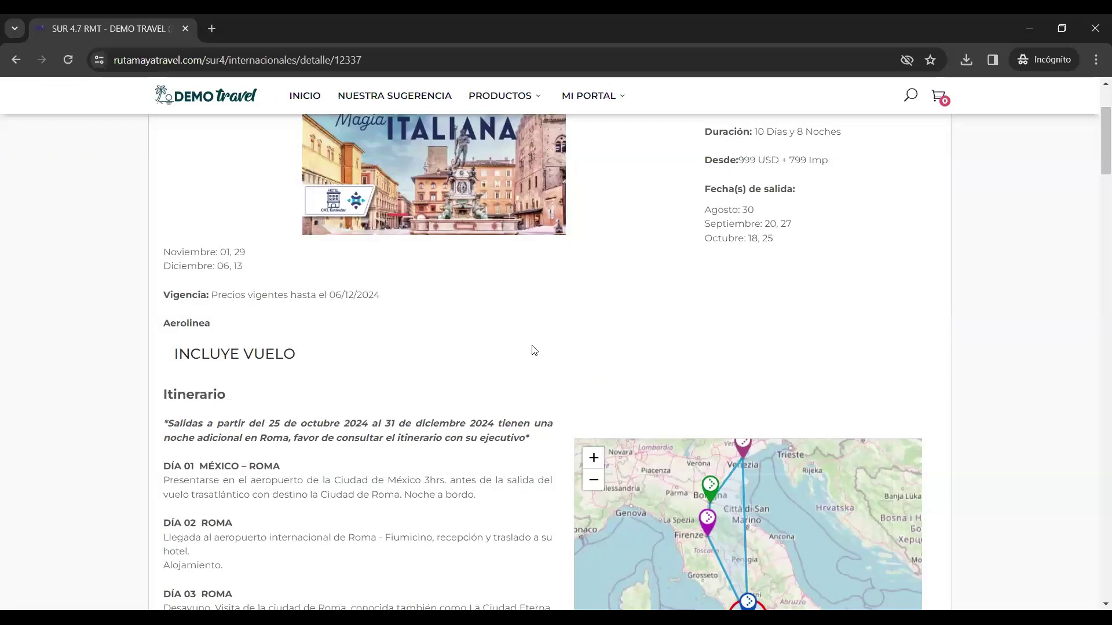
{"action": "scroll", "coordinate": [534, 349], "scroll_direction": "down", "scroll_amount": 2}
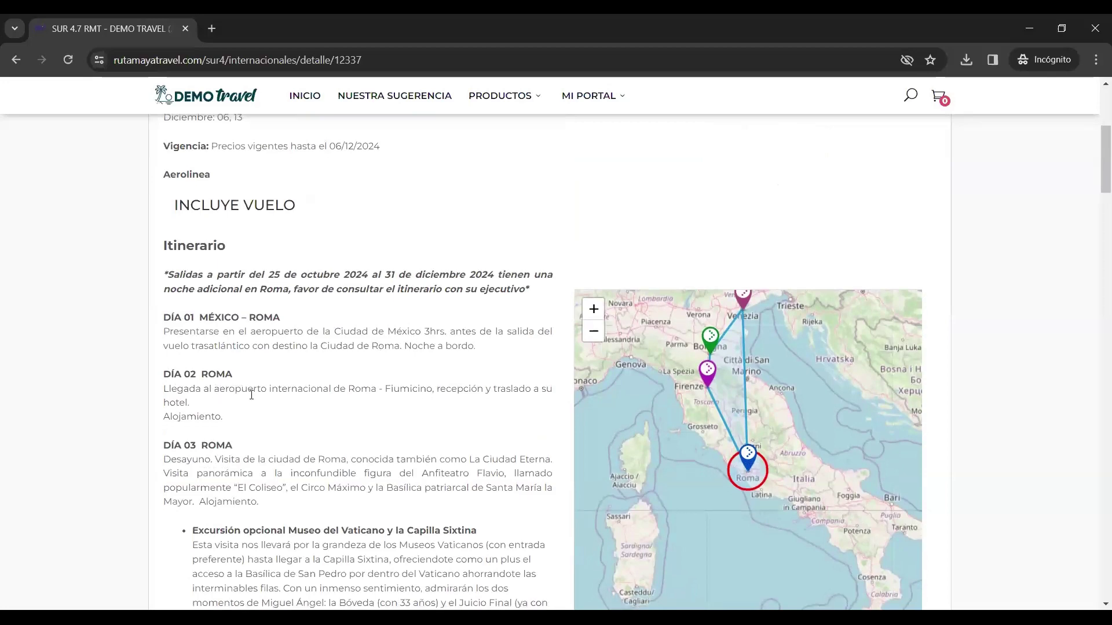
{"action": "scroll", "coordinate": [245, 395], "scroll_direction": "down", "scroll_amount": 1}
{"action": "scroll", "coordinate": [253, 406], "scroll_direction": "down", "scroll_amount": 1}
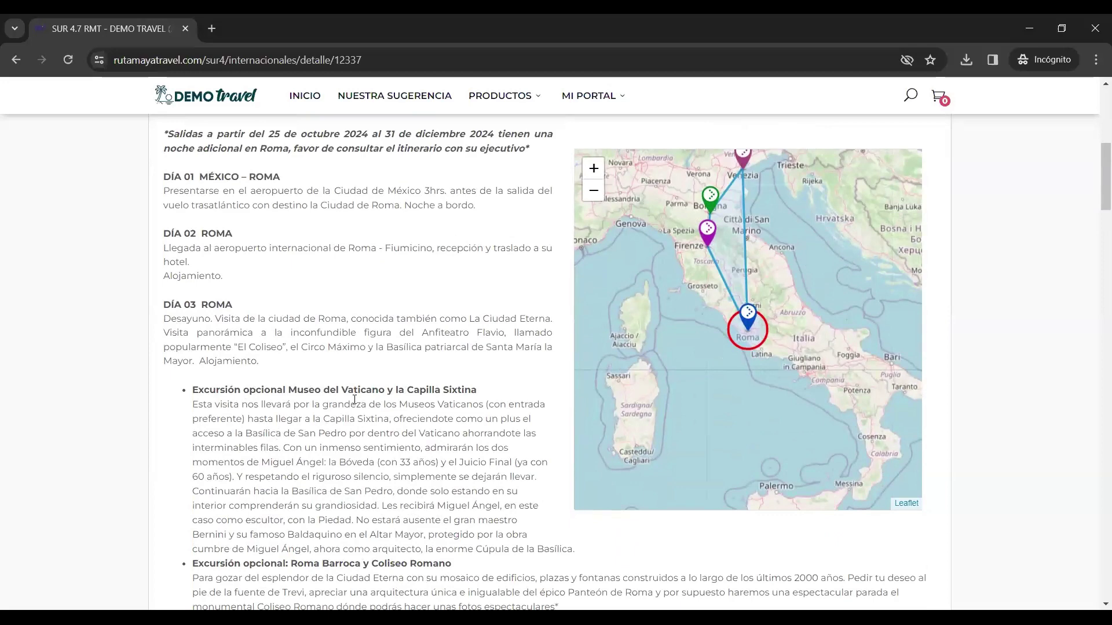
{"action": "scroll", "coordinate": [364, 396], "scroll_direction": "down", "scroll_amount": 3}
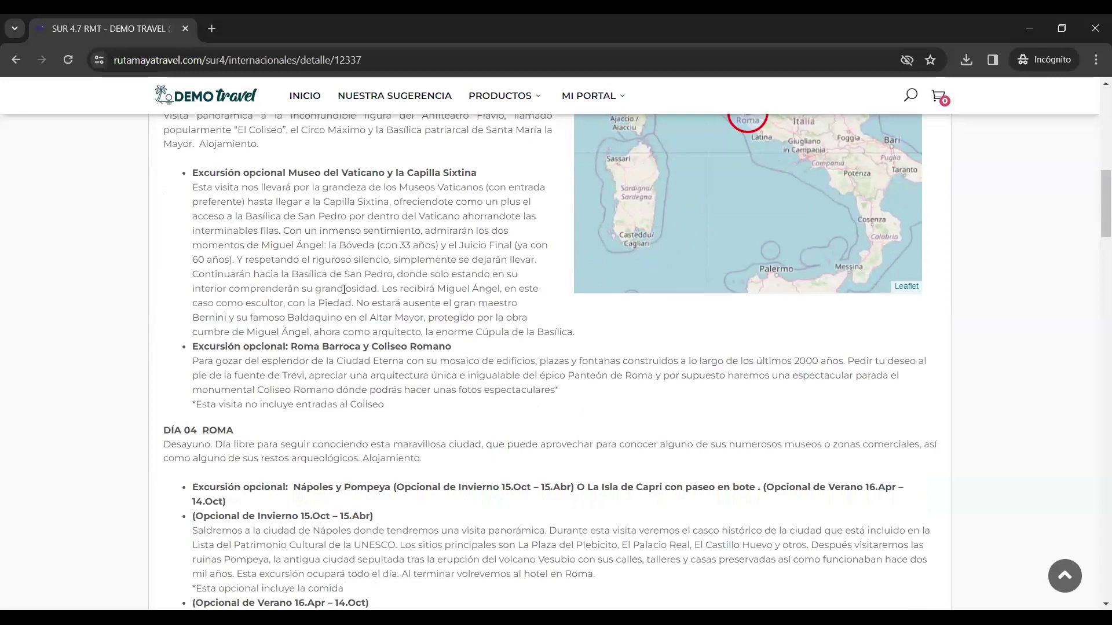
Highlight the TARIFAS 2024 room prices, Sencilla $ 1699 through Triple 999.
{"action": "scroll", "coordinate": [382, 325], "scroll_direction": "down", "scroll_amount": 2}
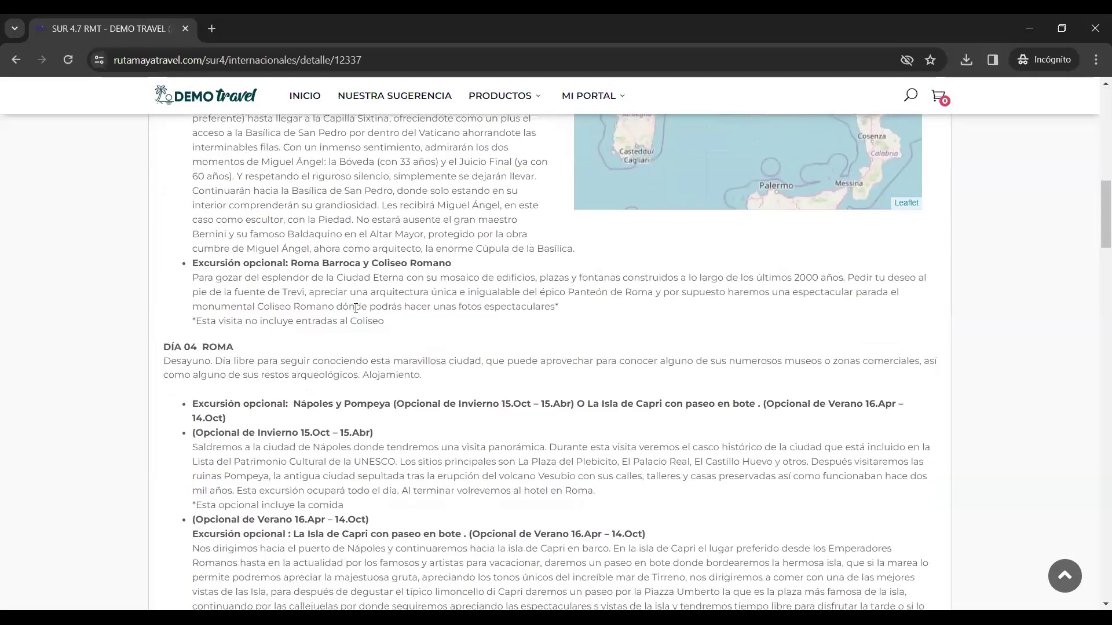
{"action": "scroll", "coordinate": [356, 307], "scroll_direction": "down", "scroll_amount": 3}
{"action": "scroll", "coordinate": [356, 308], "scroll_direction": "down", "scroll_amount": 1}
{"action": "scroll", "coordinate": [356, 307], "scroll_direction": "down", "scroll_amount": 3}
{"action": "scroll", "coordinate": [355, 308], "scroll_direction": "down", "scroll_amount": 1}
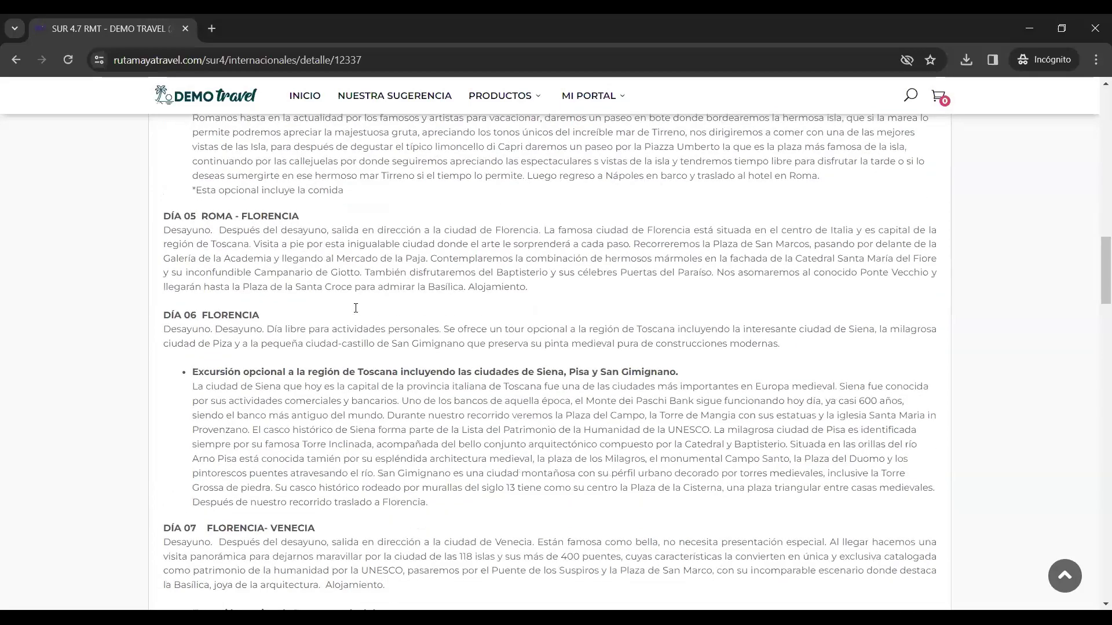
{"action": "scroll", "coordinate": [355, 307], "scroll_direction": "down", "scroll_amount": 5}
{"action": "scroll", "coordinate": [355, 307], "scroll_direction": "down", "scroll_amount": 5}
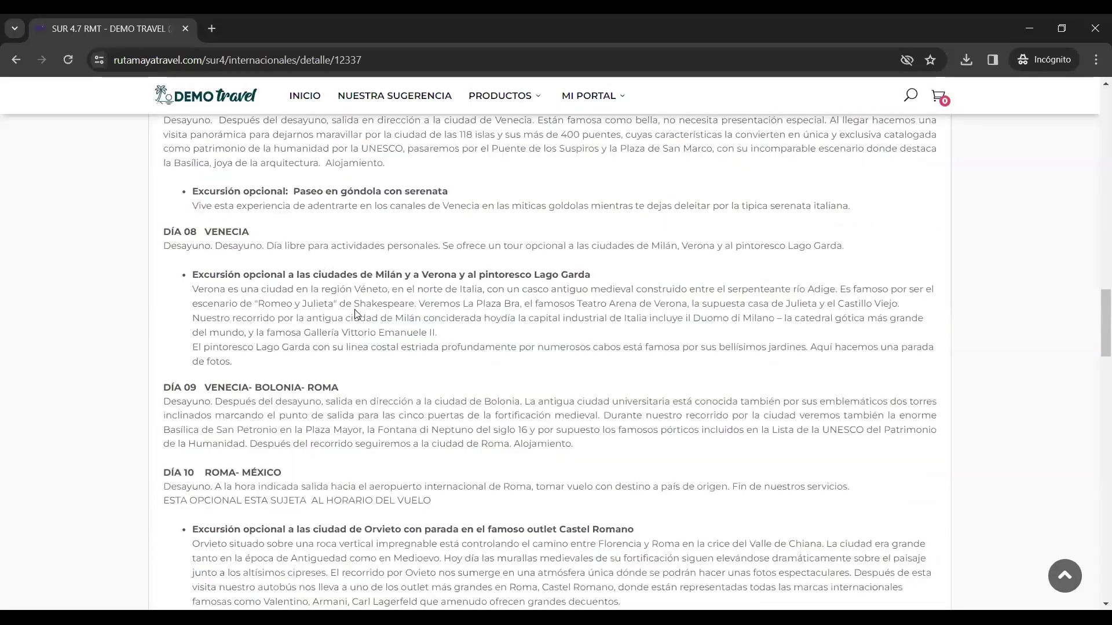
{"action": "scroll", "coordinate": [356, 310], "scroll_direction": "down", "scroll_amount": 3}
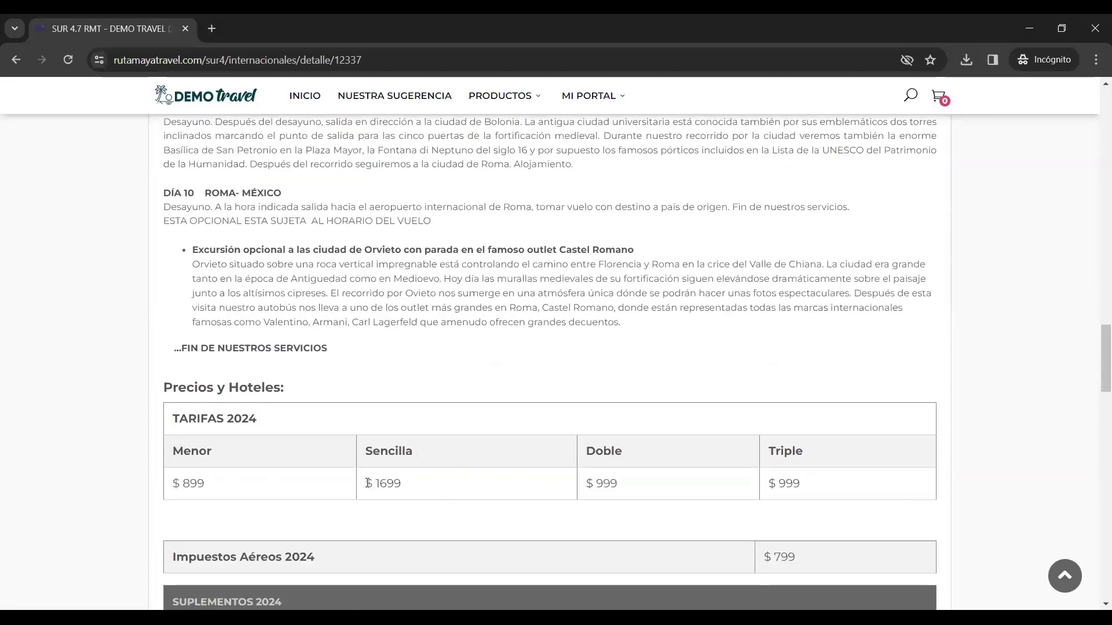
{"action": "left_click_drag", "start_coordinate": [368, 483], "coordinate": [435, 487]}
{"action": "left_click_drag", "start_coordinate": [616, 481], "coordinate": [584, 483]}
{"action": "left_click_drag", "start_coordinate": [813, 483], "coordinate": [775, 485]}
Move past SUPLEMENTOS to the HOTELES PREVISTOS O SIMILARES table for Venice, Rome and Florence.
{"action": "scroll", "coordinate": [352, 435], "scroll_direction": "down", "scroll_amount": 1}
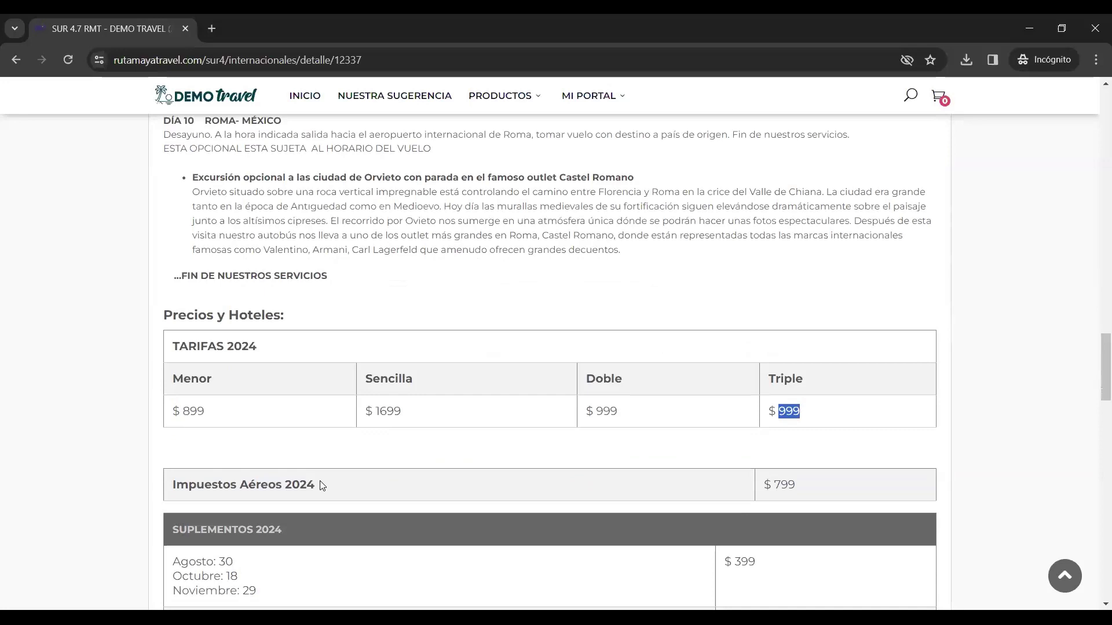
{"action": "scroll", "coordinate": [524, 419], "scroll_direction": "down", "scroll_amount": 1}
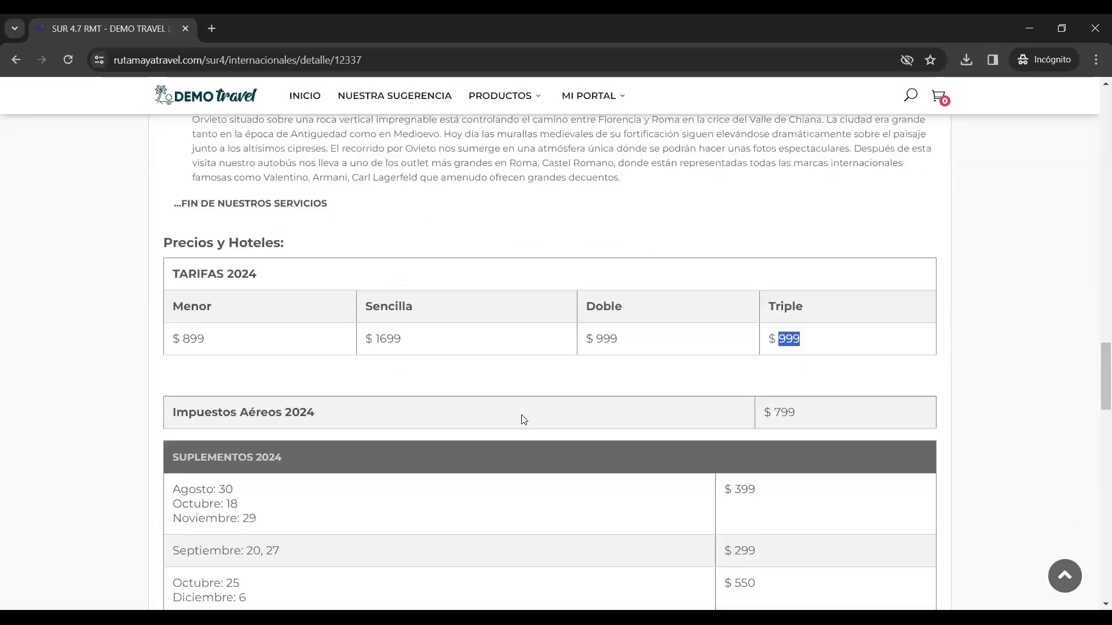
{"action": "scroll", "coordinate": [613, 400], "scroll_direction": "down", "scroll_amount": 1}
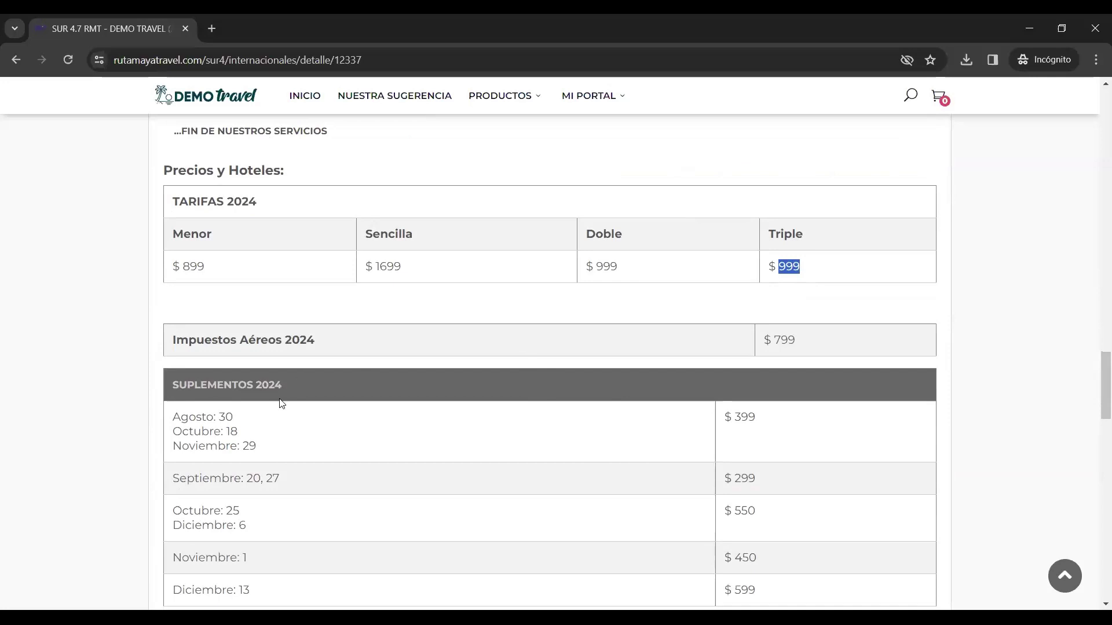
{"action": "scroll", "coordinate": [424, 392], "scroll_direction": "down", "scroll_amount": 1}
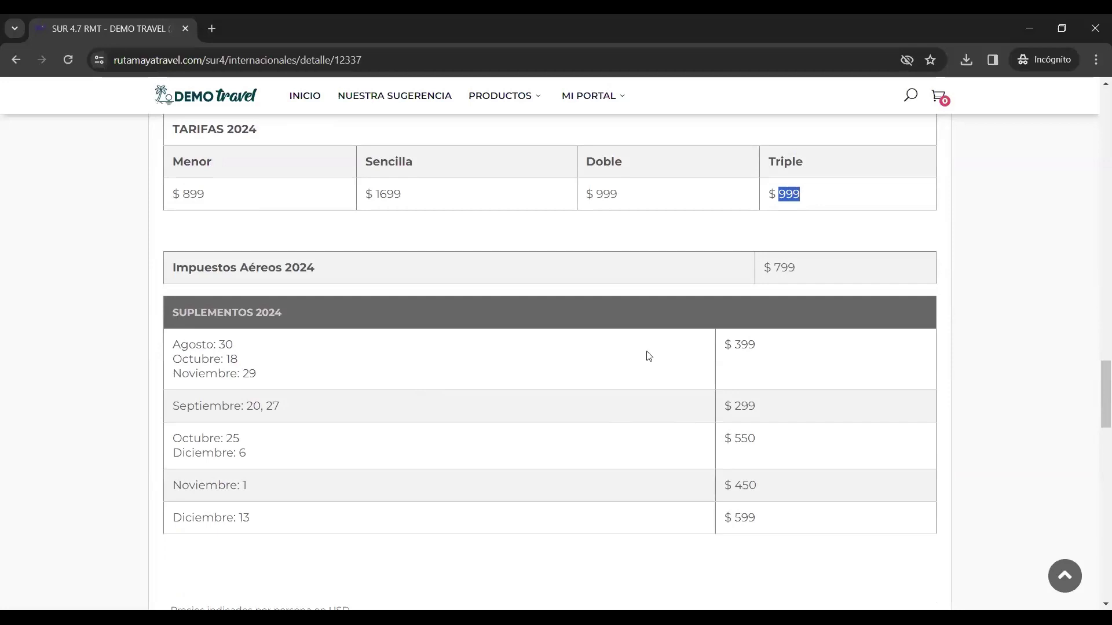
{"action": "scroll", "coordinate": [625, 357], "scroll_direction": "down", "scroll_amount": 1}
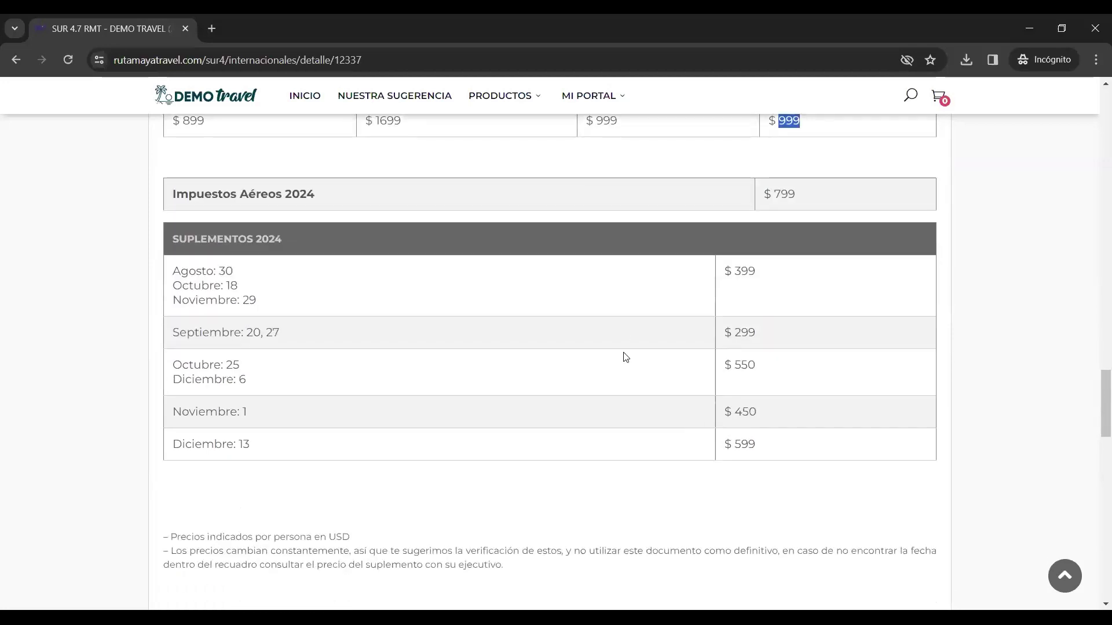
{"action": "scroll", "coordinate": [625, 357], "scroll_direction": "down", "scroll_amount": 1}
{"action": "scroll", "coordinate": [625, 357], "scroll_direction": "down", "scroll_amount": 1}
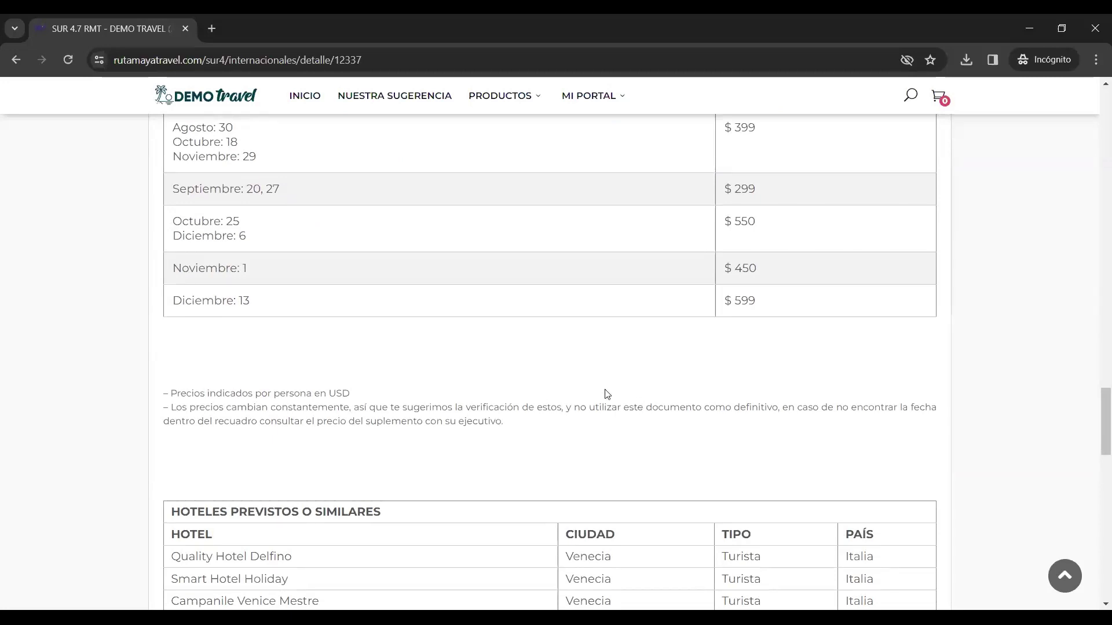
{"action": "scroll", "coordinate": [607, 393], "scroll_direction": "down", "scroll_amount": 1}
{"action": "scroll", "coordinate": [604, 390], "scroll_direction": "down", "scroll_amount": 1}
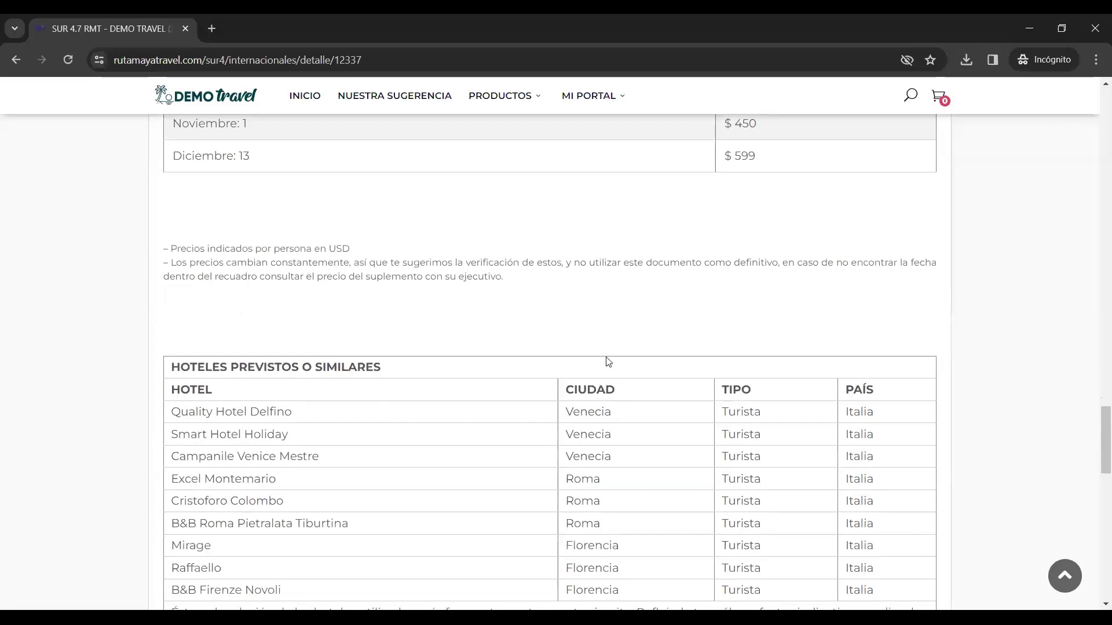
{"action": "scroll", "coordinate": [496, 364], "scroll_direction": "down", "scroll_amount": 1}
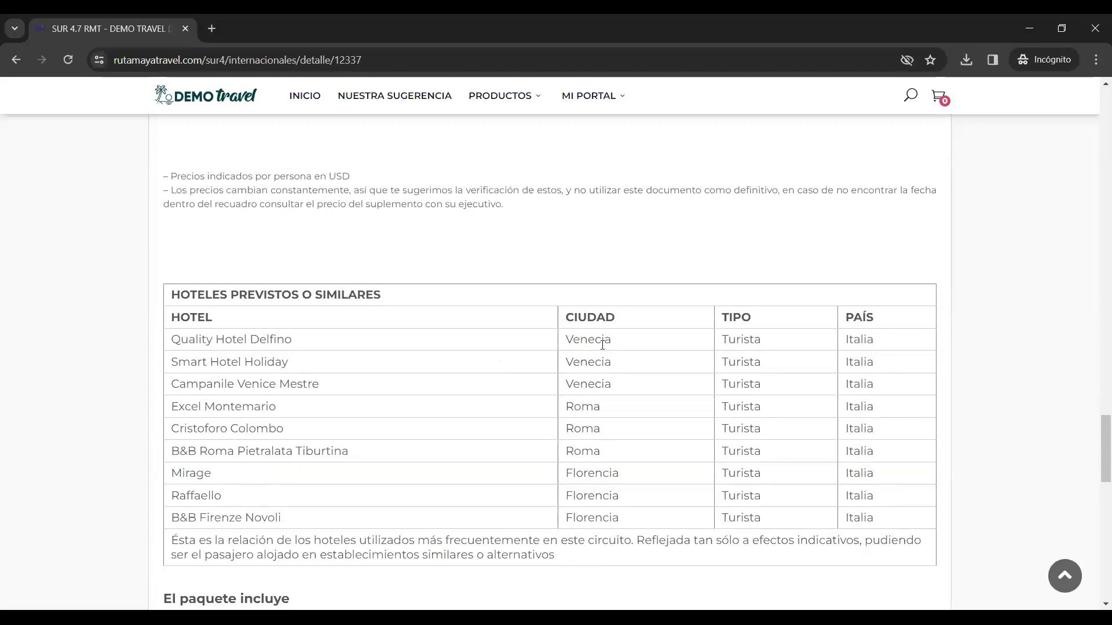
{"action": "scroll", "coordinate": [516, 350], "scroll_direction": "down", "scroll_amount": 1}
Check the package exclusions down at the page footer.
{"action": "scroll", "coordinate": [547, 332], "scroll_direction": "down", "scroll_amount": 1}
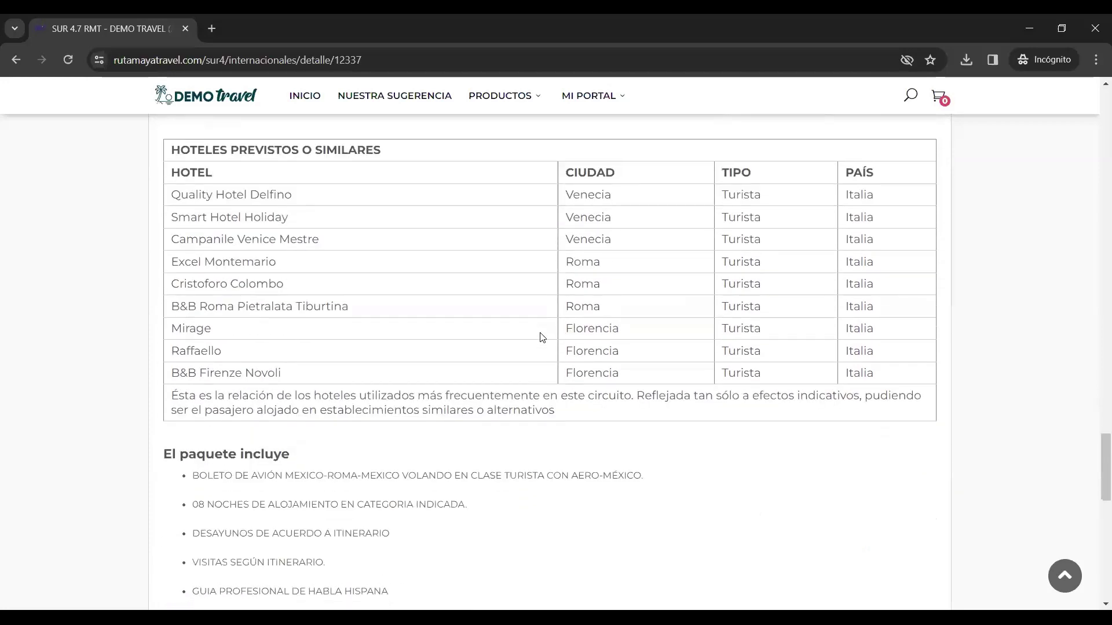
{"action": "scroll", "coordinate": [541, 335], "scroll_direction": "down", "scroll_amount": 1}
{"action": "scroll", "coordinate": [541, 334], "scroll_direction": "down", "scroll_amount": 1}
{"action": "scroll", "coordinate": [542, 333], "scroll_direction": "down", "scroll_amount": 1}
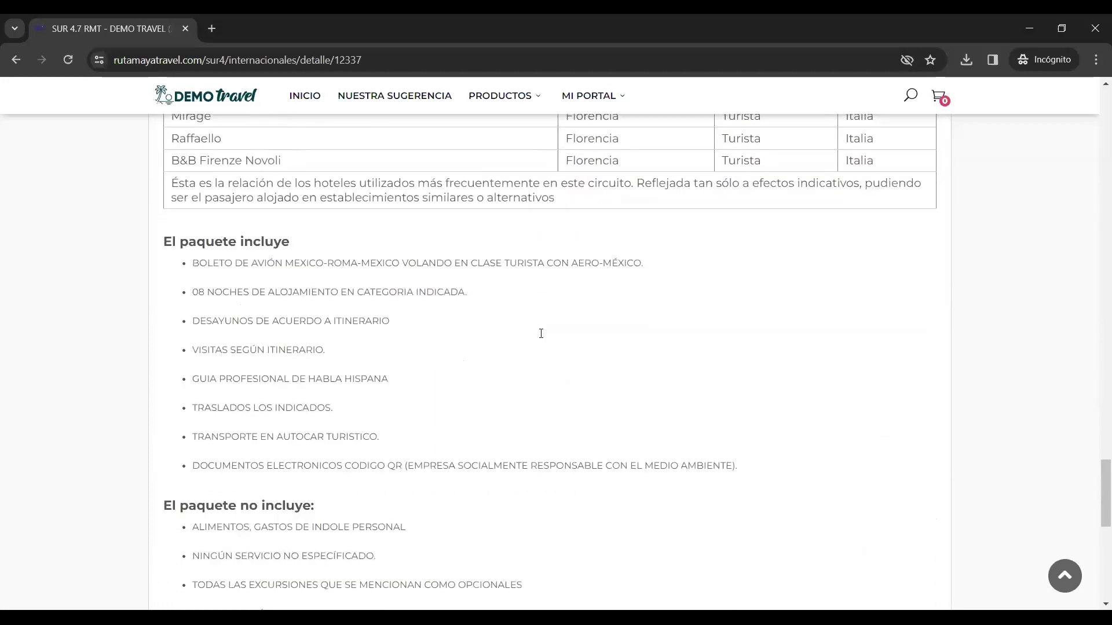
{"action": "scroll", "coordinate": [540, 335], "scroll_direction": "down", "scroll_amount": 1}
{"action": "scroll", "coordinate": [542, 342], "scroll_direction": "down", "scroll_amount": 1}
{"action": "scroll", "coordinate": [542, 342], "scroll_direction": "down", "scroll_amount": 2}
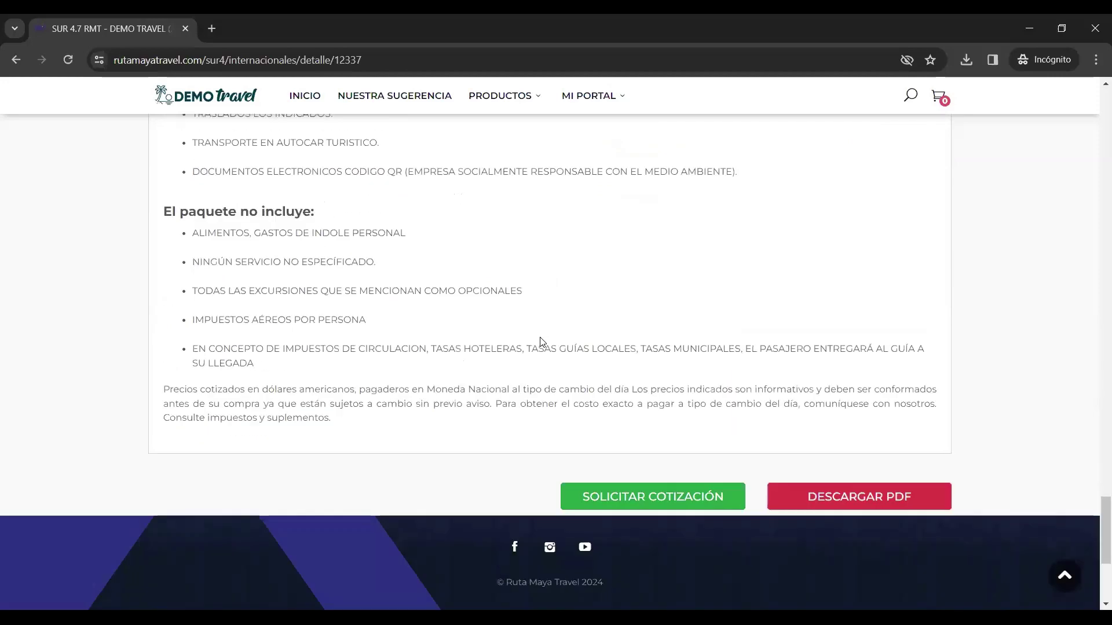
Go back up past the price tables to the Día 04 Roma itinerary section.
{"action": "scroll", "coordinate": [541, 341], "scroll_direction": "up", "scroll_amount": 3}
{"action": "scroll", "coordinate": [541, 342], "scroll_direction": "up", "scroll_amount": 3}
{"action": "scroll", "coordinate": [542, 342], "scroll_direction": "up", "scroll_amount": 4}
{"action": "scroll", "coordinate": [541, 342], "scroll_direction": "up", "scroll_amount": 5}
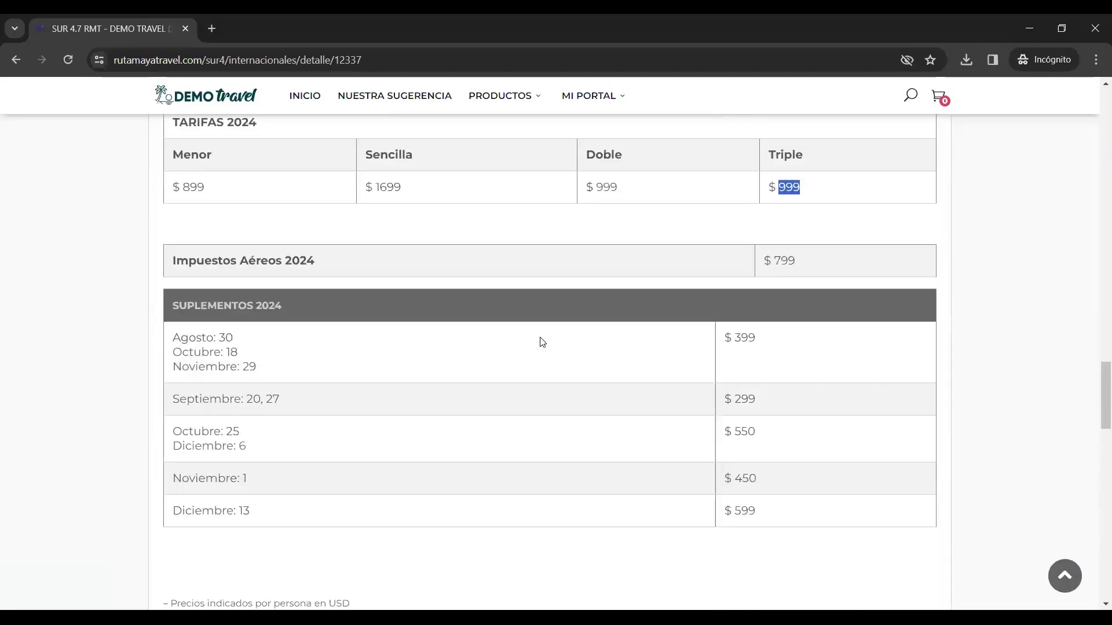
{"action": "scroll", "coordinate": [542, 342], "scroll_direction": "up", "scroll_amount": 1}
{"action": "scroll", "coordinate": [541, 341], "scroll_direction": "up", "scroll_amount": 2}
{"action": "scroll", "coordinate": [541, 342], "scroll_direction": "up", "scroll_amount": 1}
{"action": "scroll", "coordinate": [542, 342], "scroll_direction": "up", "scroll_amount": 2}
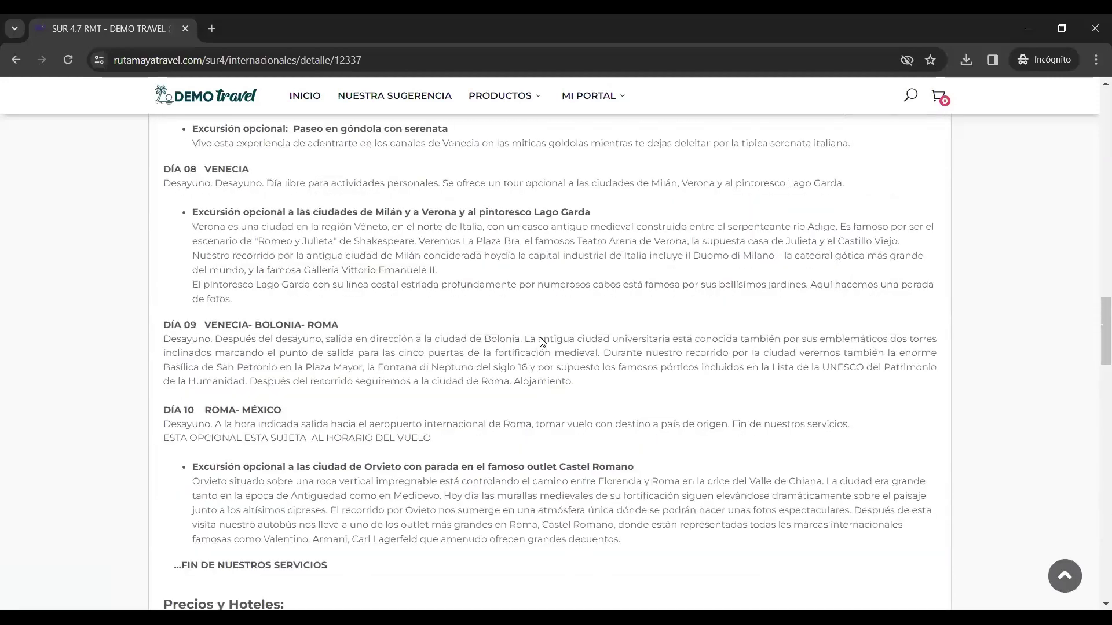
{"action": "scroll", "coordinate": [542, 341], "scroll_direction": "up", "scroll_amount": 3}
{"action": "scroll", "coordinate": [541, 341], "scroll_direction": "up", "scroll_amount": 3}
{"action": "scroll", "coordinate": [542, 342], "scroll_direction": "up", "scroll_amount": 4}
{"action": "scroll", "coordinate": [542, 341], "scroll_direction": "up", "scroll_amount": 4}
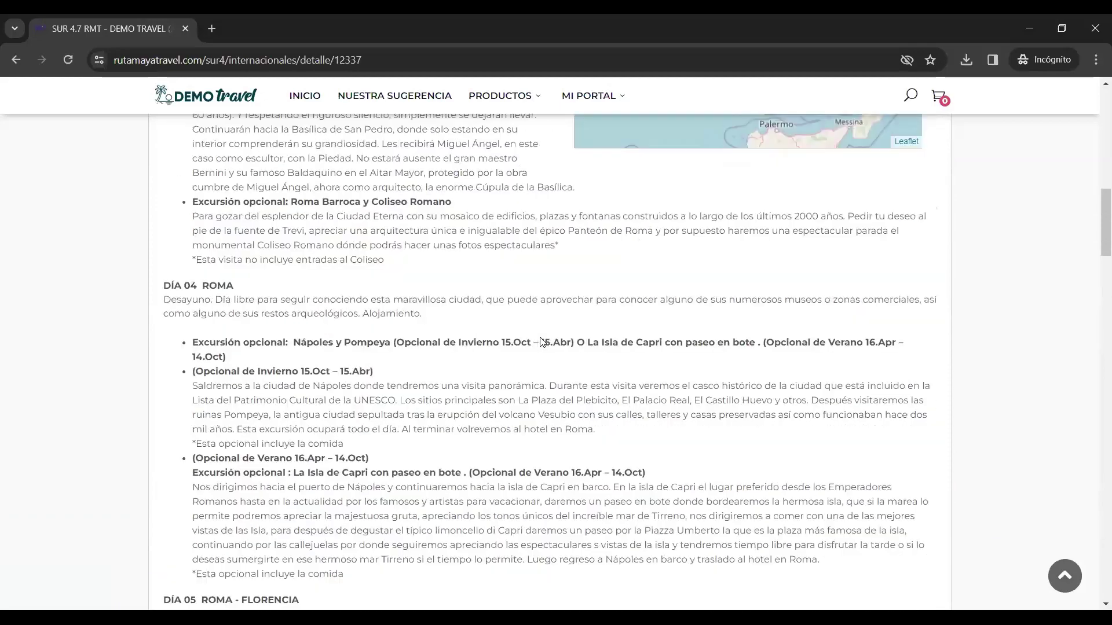
{"action": "scroll", "coordinate": [541, 342], "scroll_direction": "up", "scroll_amount": 3}
{"action": "scroll", "coordinate": [541, 342], "scroll_direction": "up", "scroll_amount": 7}
{"action": "scroll", "coordinate": [541, 342], "scroll_direction": "up", "scroll_amount": 2}
{"action": "scroll", "coordinate": [536, 330], "scroll_direction": "up", "scroll_amount": 1}
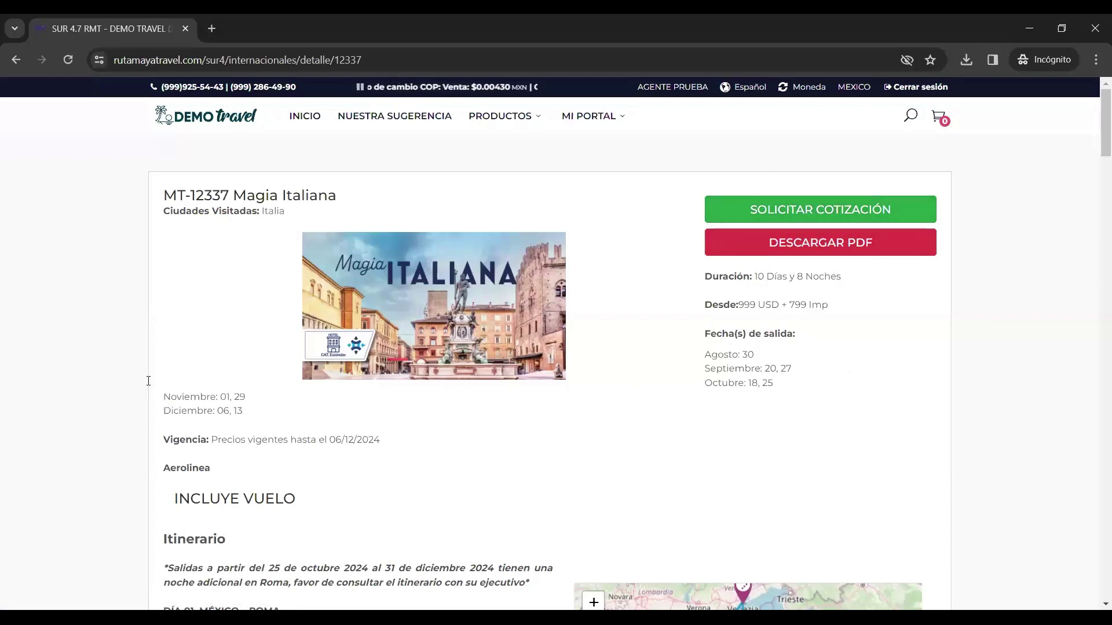
{"action": "left_click_drag", "start_coordinate": [164, 398], "coordinate": [674, 388]}
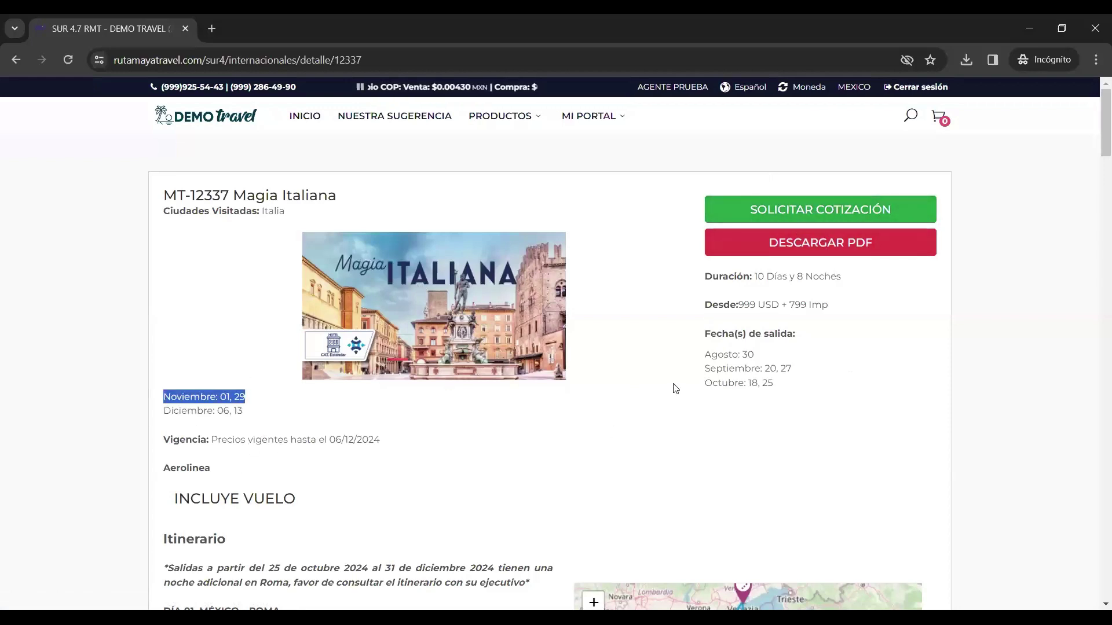
{"action": "left_click_drag", "start_coordinate": [706, 354], "coordinate": [782, 409]}
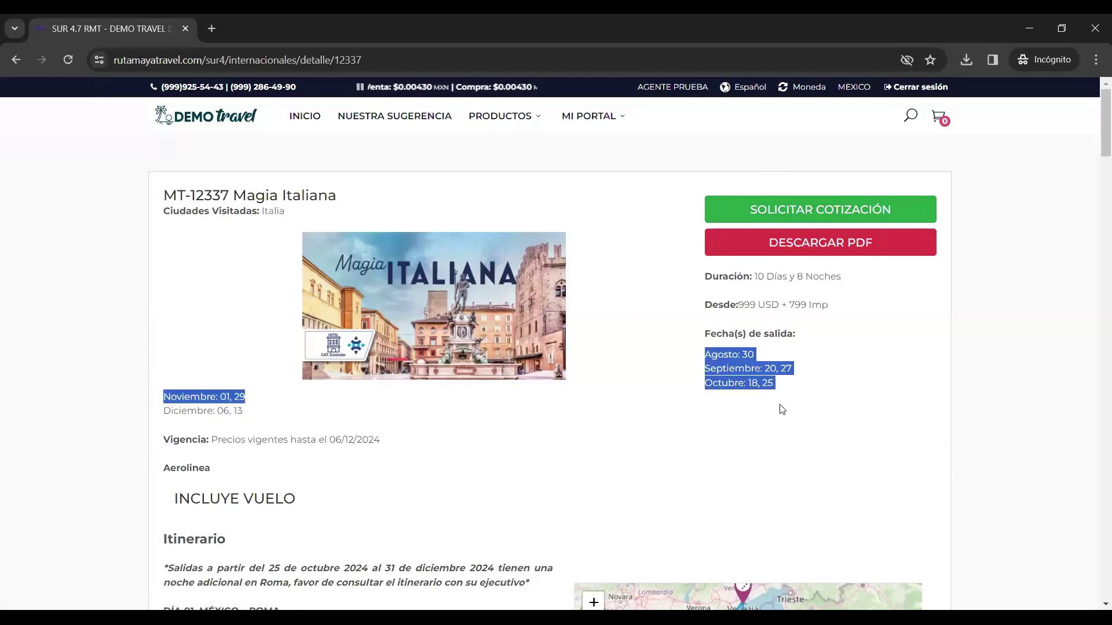
{"action": "left_click", "coordinate": [781, 426]}
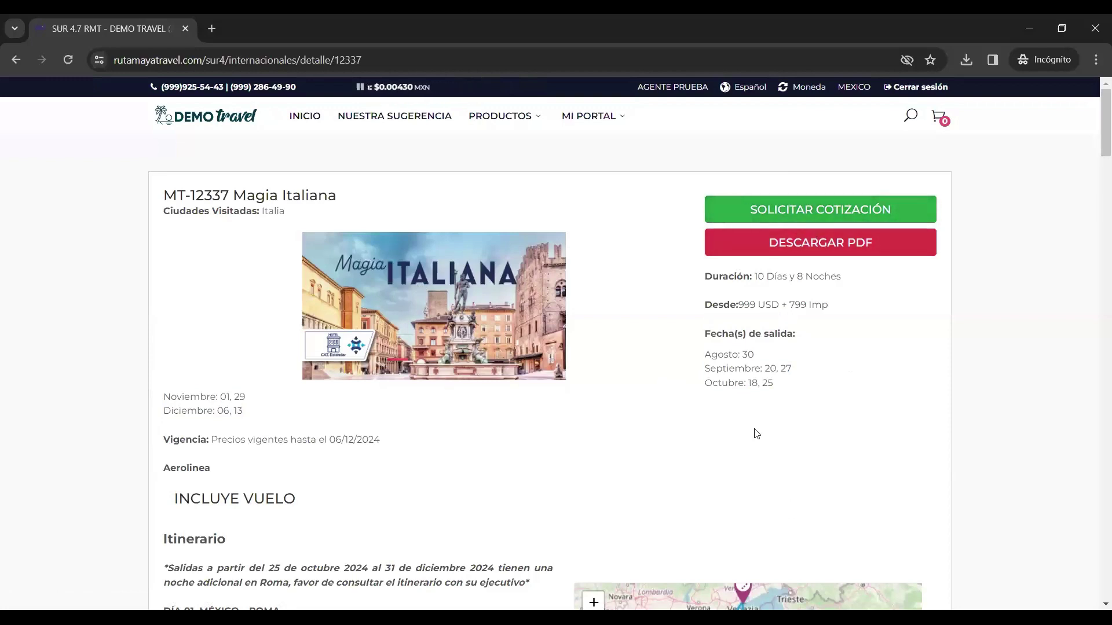
{"action": "left_click_drag", "start_coordinate": [705, 355], "coordinate": [782, 363]}
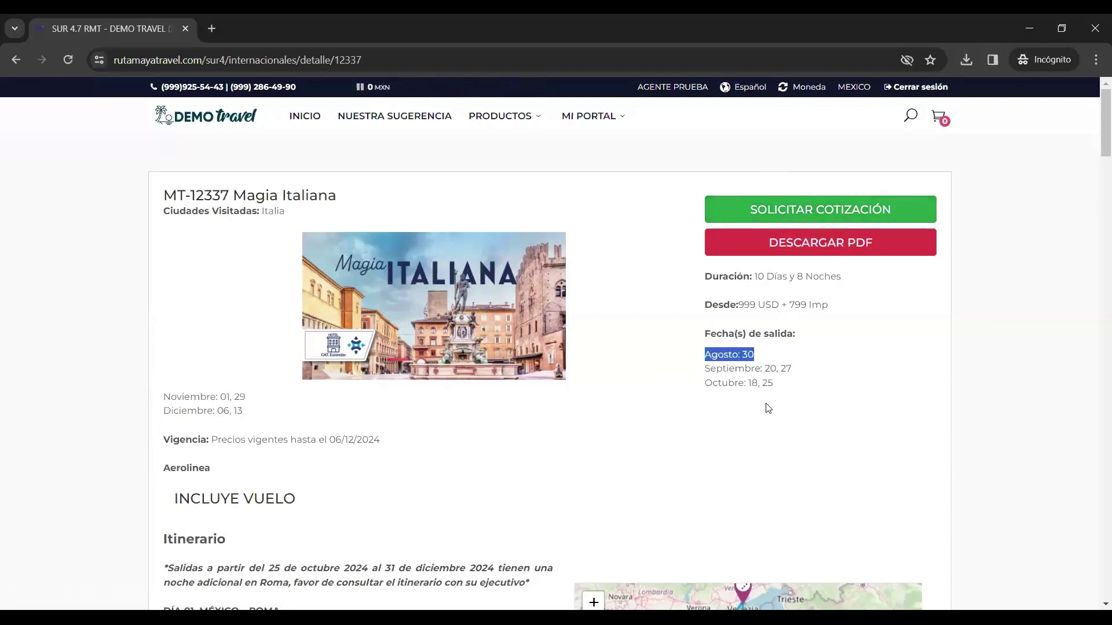
{"action": "left_click", "coordinate": [781, 431]}
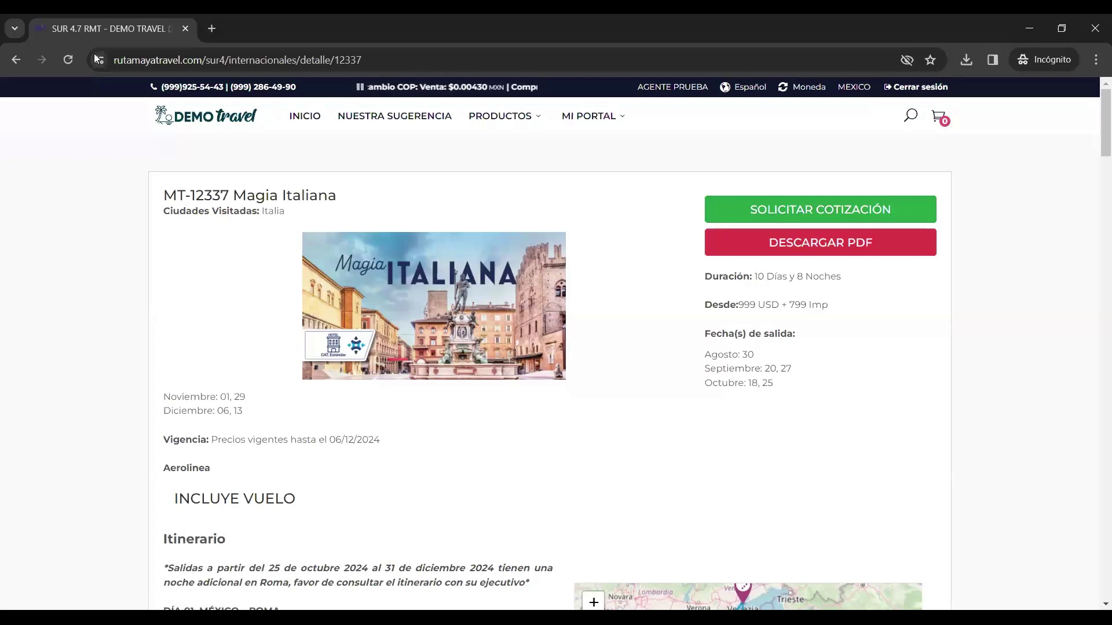
Go back to the Internacionales catalog and show the PRODUCTOS category menu.
{"action": "left_click", "coordinate": [18, 64]}
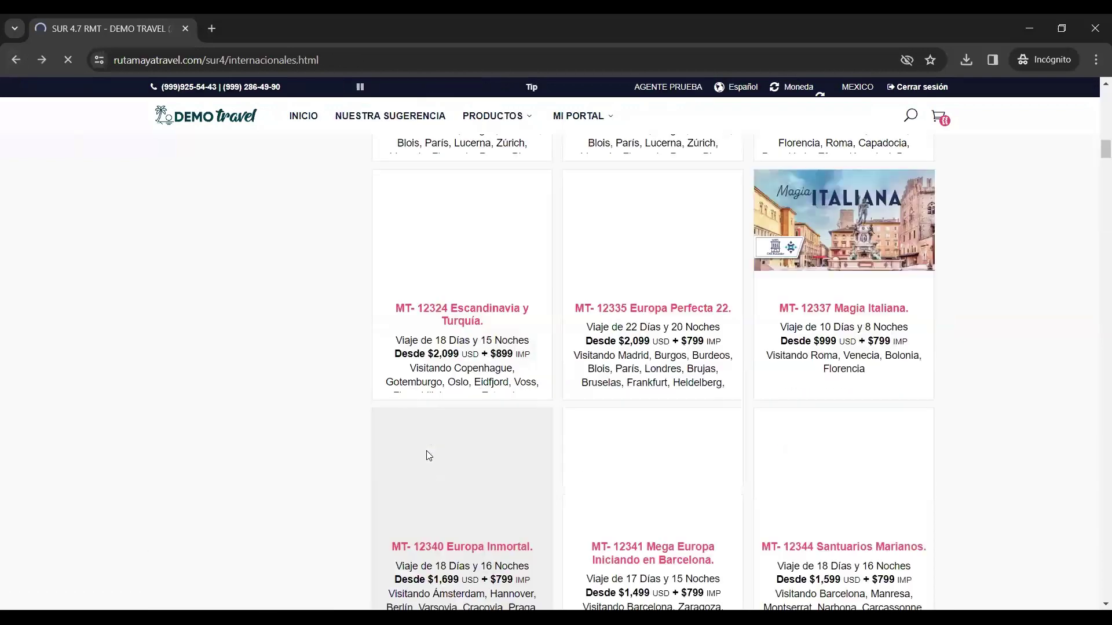
{"action": "scroll", "coordinate": [597, 422], "scroll_direction": "up", "scroll_amount": 8}
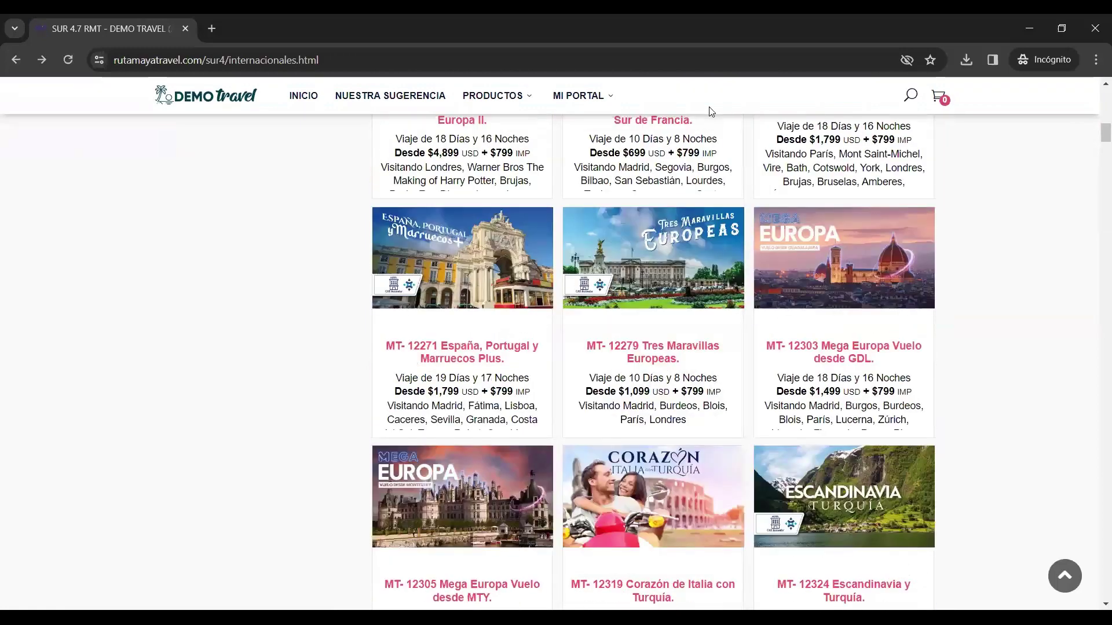
{"action": "left_click", "coordinate": [517, 103]}
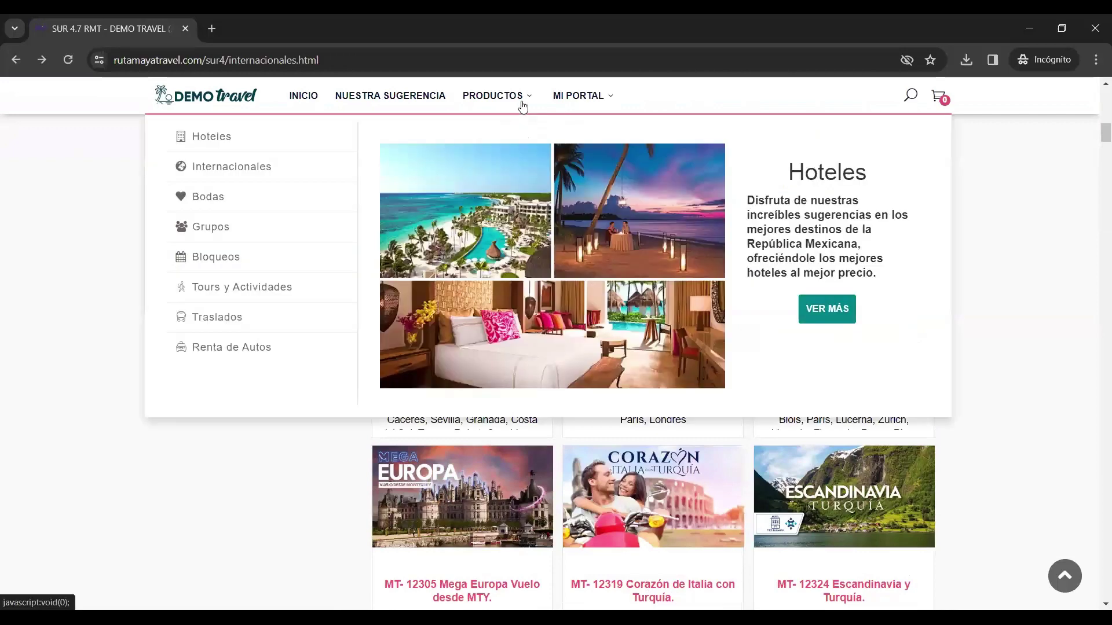
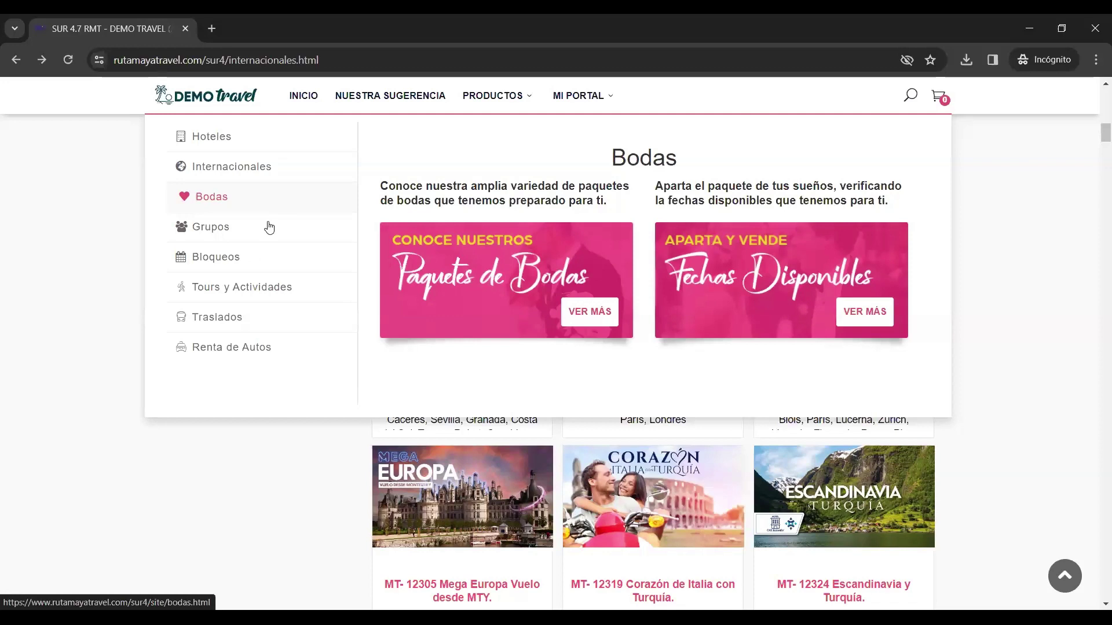
Open the Paquetes de Bodas catalogue with Dreams Jade Resort & Spa Paquete Diamante prices.
{"action": "left_click", "coordinate": [589, 318]}
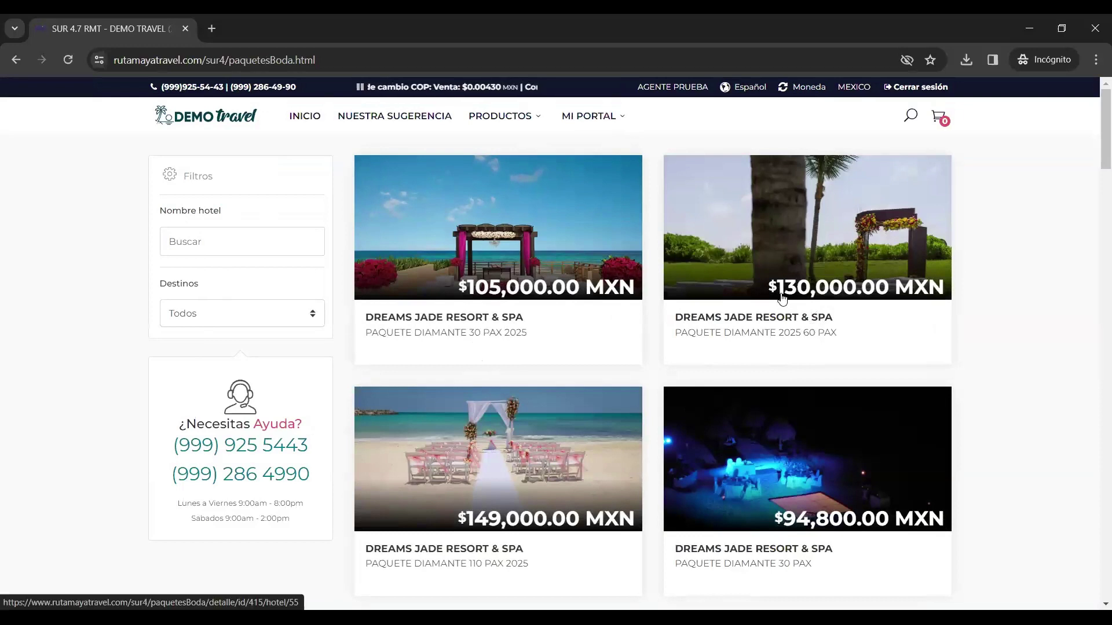
Open the $130,000.00 MXN Dreams Jade Paquete Diamante 2025 60 PAX package and browse its Información and Detalle sections.
{"action": "left_click", "coordinate": [745, 282]}
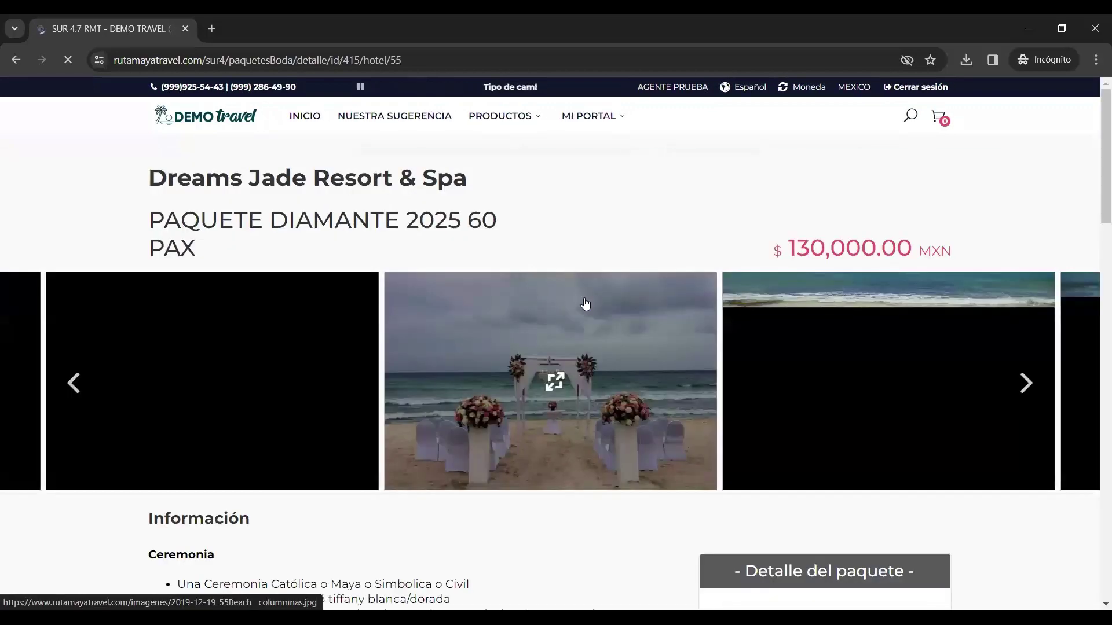
{"action": "scroll", "coordinate": [543, 300], "scroll_direction": "down", "scroll_amount": 2}
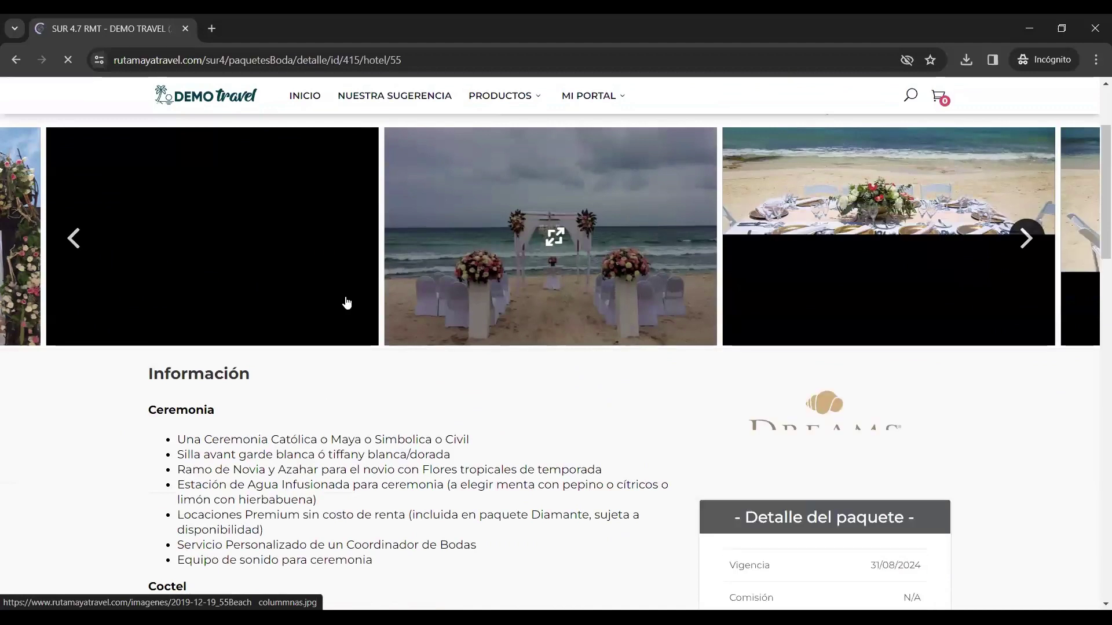
{"action": "scroll", "coordinate": [347, 303], "scroll_direction": "up", "scroll_amount": 1}
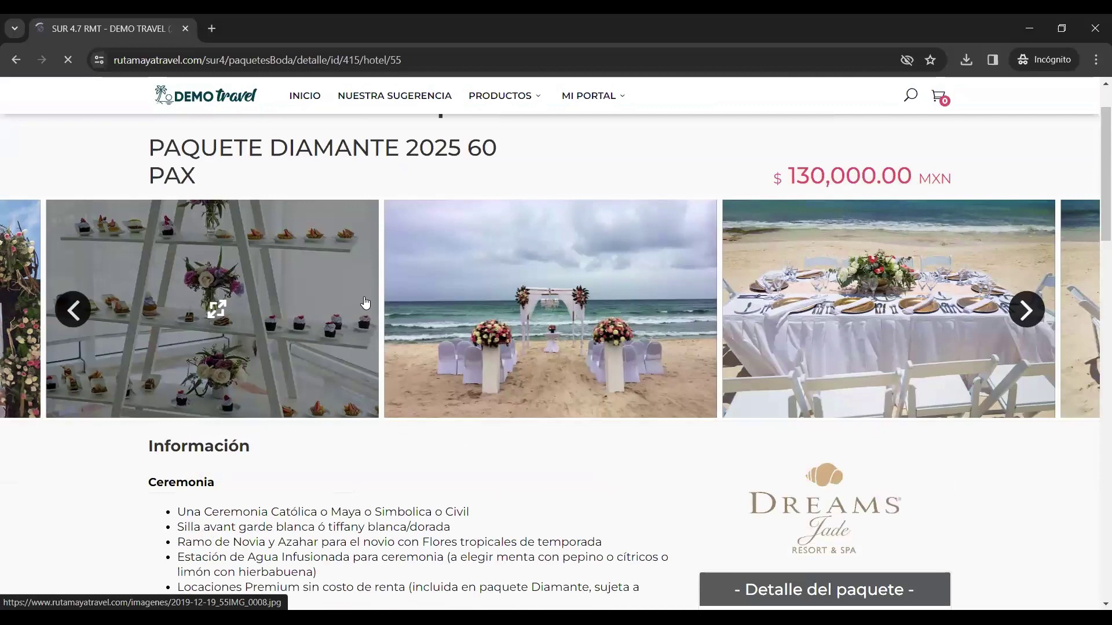
{"action": "scroll", "coordinate": [366, 302], "scroll_direction": "down", "scroll_amount": 1}
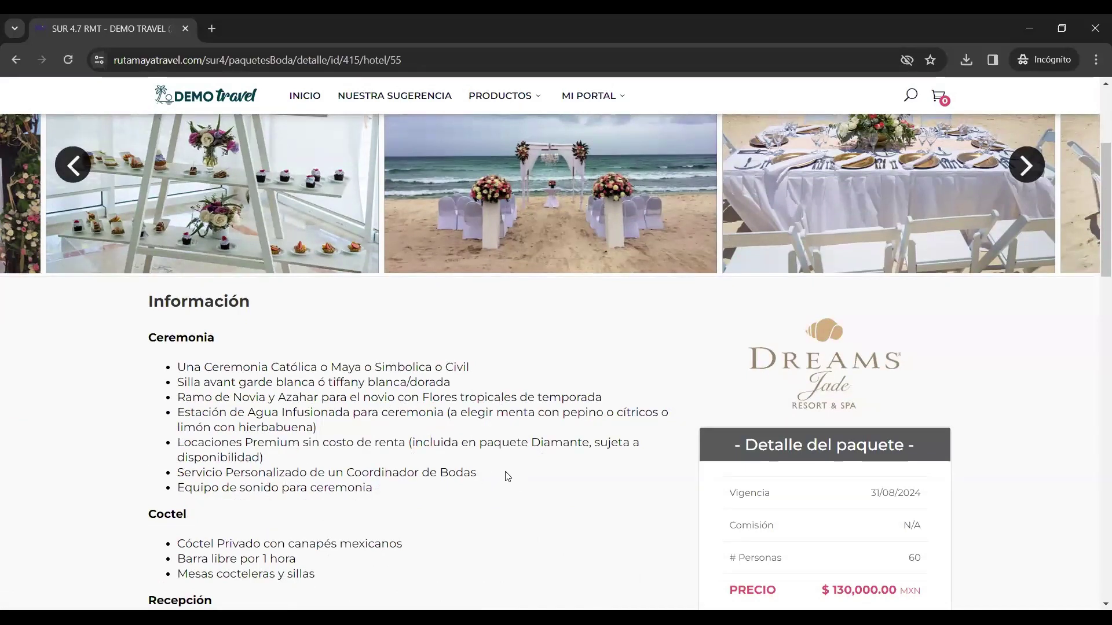
{"action": "scroll", "coordinate": [387, 454], "scroll_direction": "down", "scroll_amount": 1}
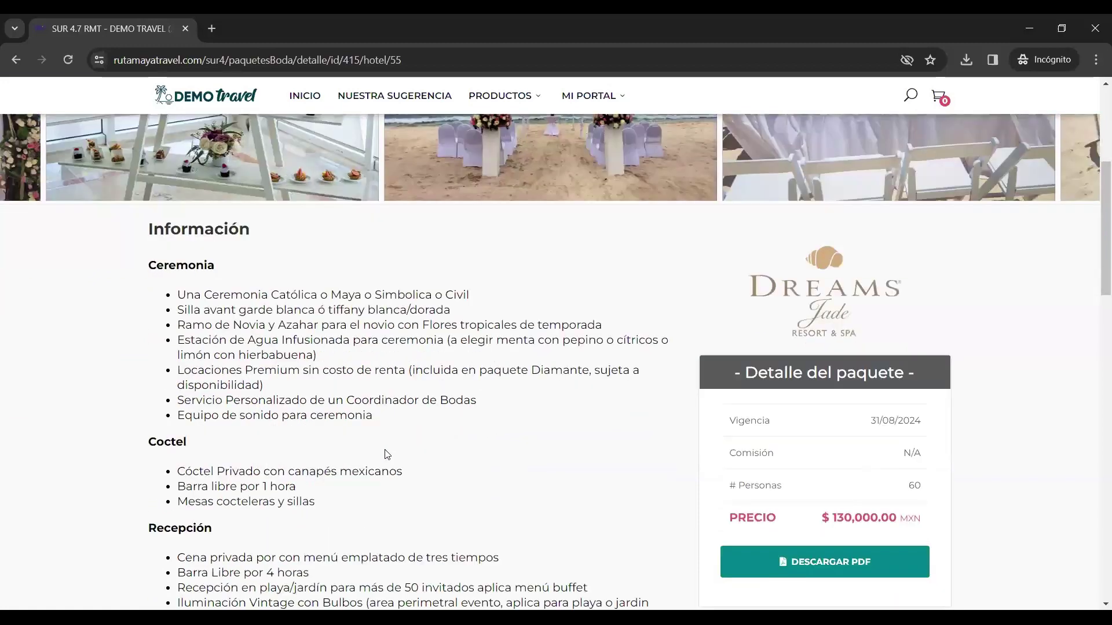
{"action": "scroll", "coordinate": [387, 454], "scroll_direction": "down", "scroll_amount": 1}
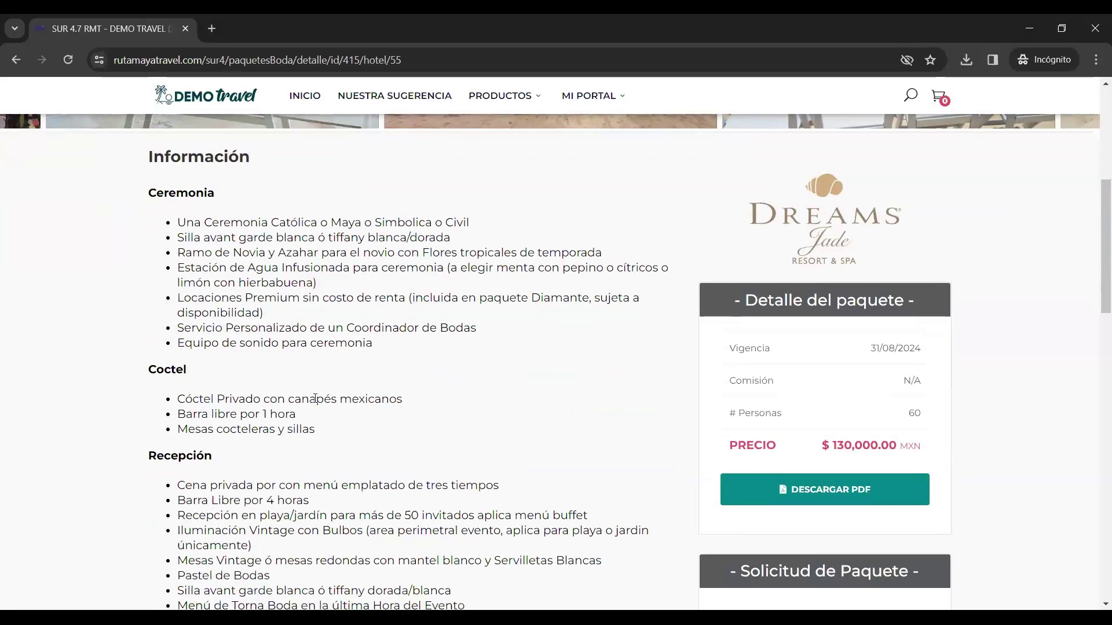
{"action": "scroll", "coordinate": [315, 398], "scroll_direction": "down", "scroll_amount": 1}
{"action": "scroll", "coordinate": [315, 399], "scroll_direction": "down", "scroll_amount": 1}
{"action": "scroll", "coordinate": [316, 402], "scroll_direction": "down", "scroll_amount": 1}
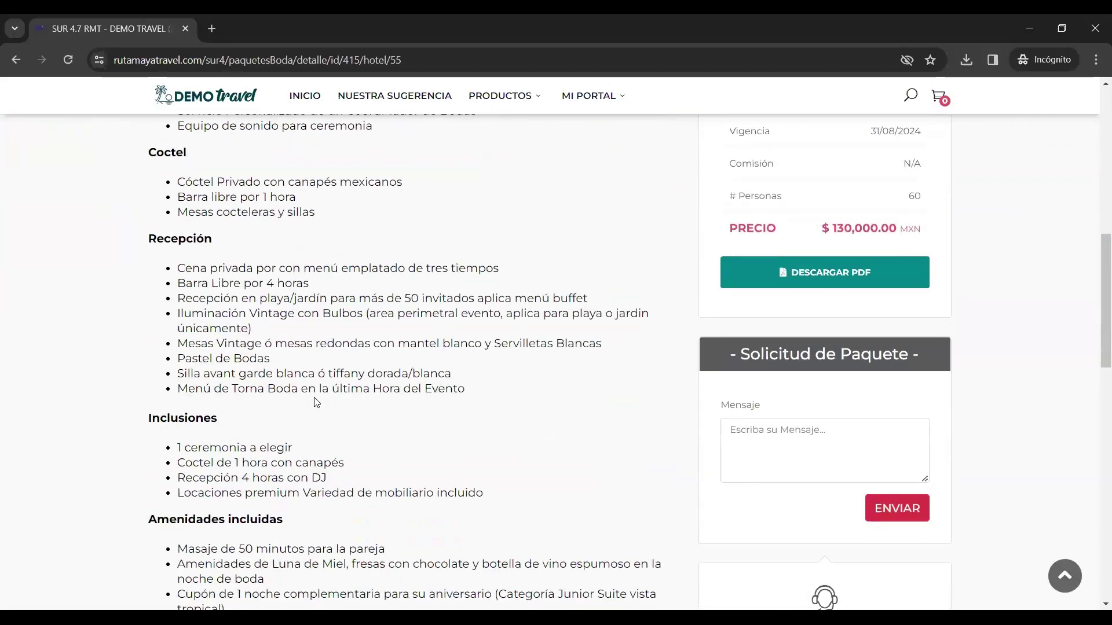
{"action": "scroll", "coordinate": [491, 386], "scroll_direction": "up", "scroll_amount": 1}
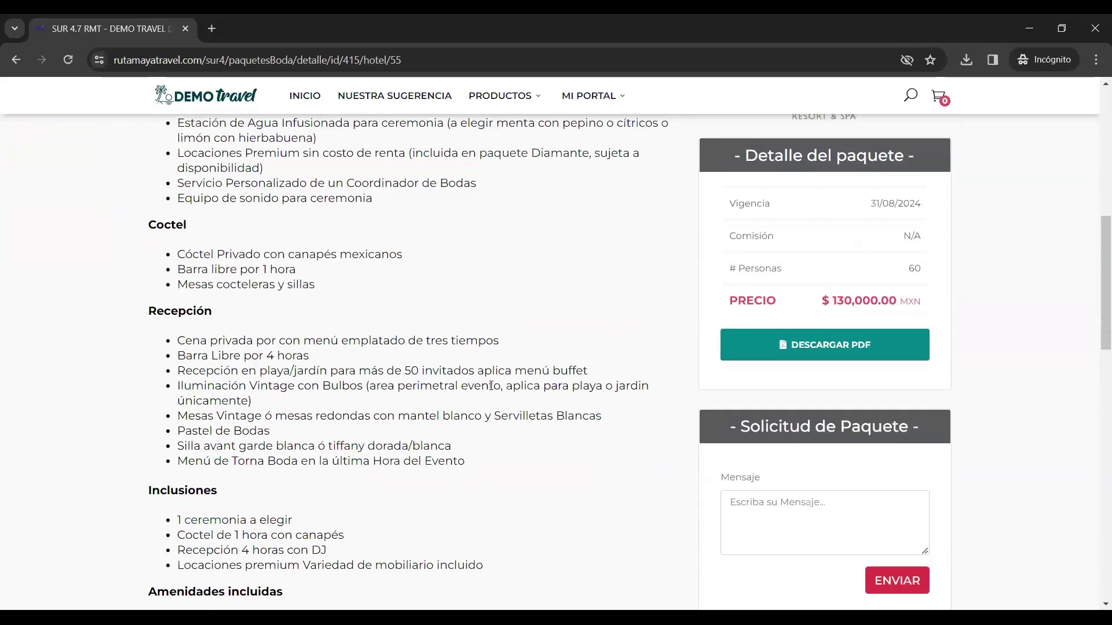
{"action": "scroll", "coordinate": [515, 380], "scroll_direction": "down", "scroll_amount": 1}
{"action": "scroll", "coordinate": [550, 374], "scroll_direction": "down", "scroll_amount": 3}
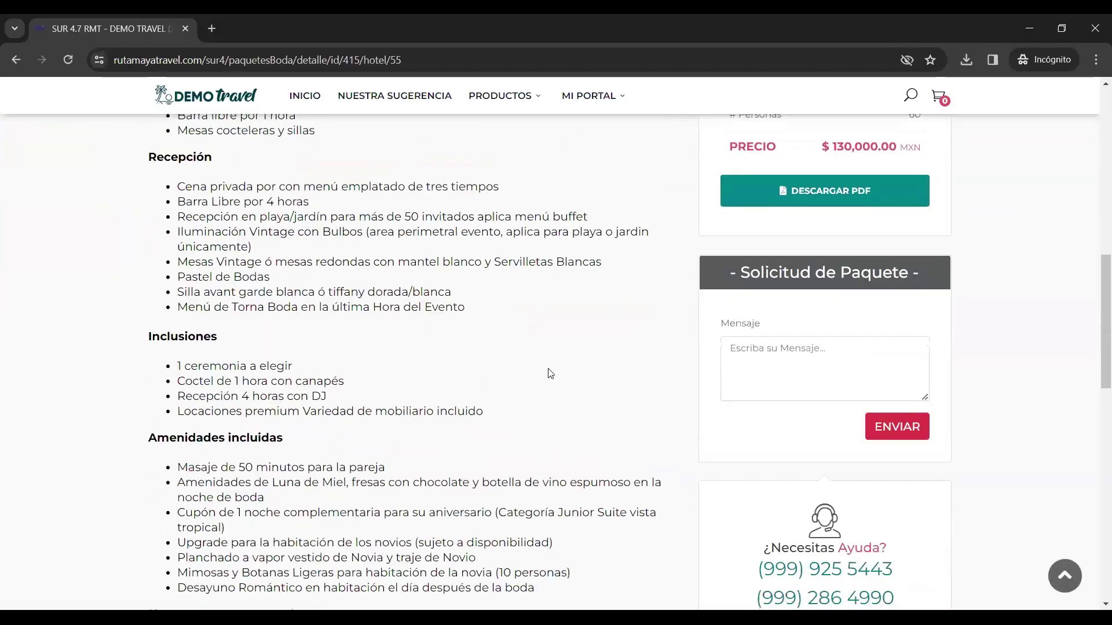
{"action": "scroll", "coordinate": [550, 373], "scroll_direction": "down", "scroll_amount": 1}
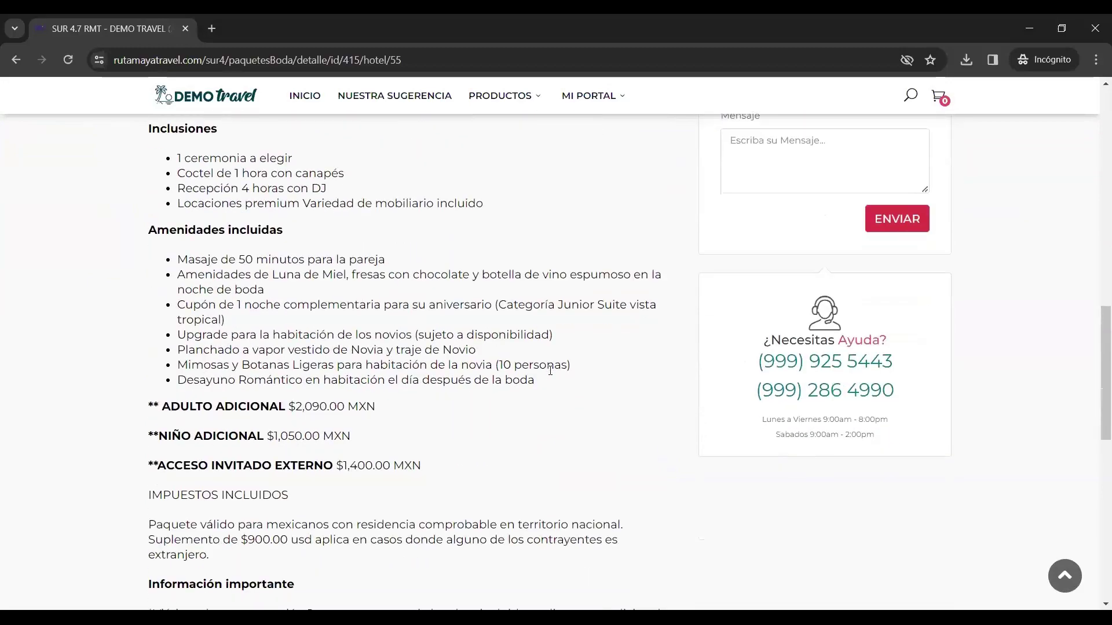
{"action": "scroll", "coordinate": [550, 370], "scroll_direction": "down", "scroll_amount": 1}
{"action": "scroll", "coordinate": [550, 371], "scroll_direction": "down", "scroll_amount": 3}
{"action": "scroll", "coordinate": [550, 370], "scroll_direction": "up", "scroll_amount": 1}
{"action": "scroll", "coordinate": [550, 372], "scroll_direction": "up", "scroll_amount": 4}
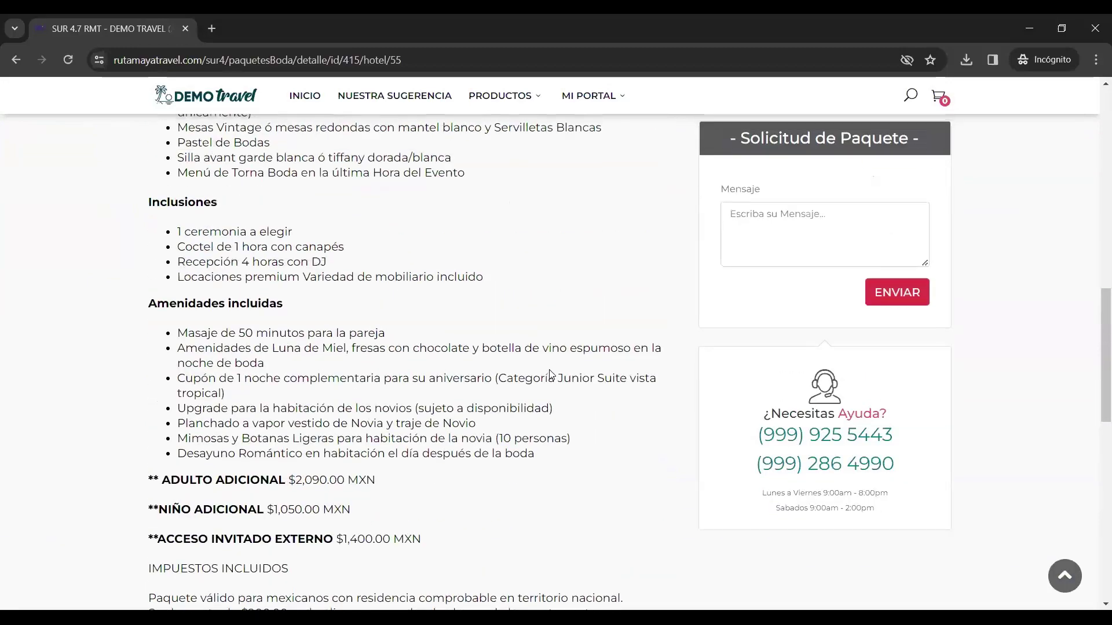
{"action": "scroll", "coordinate": [552, 375], "scroll_direction": "up", "scroll_amount": 3}
{"action": "scroll", "coordinate": [551, 374], "scroll_direction": "up", "scroll_amount": 3}
{"action": "scroll", "coordinate": [552, 375], "scroll_direction": "up", "scroll_amount": 2}
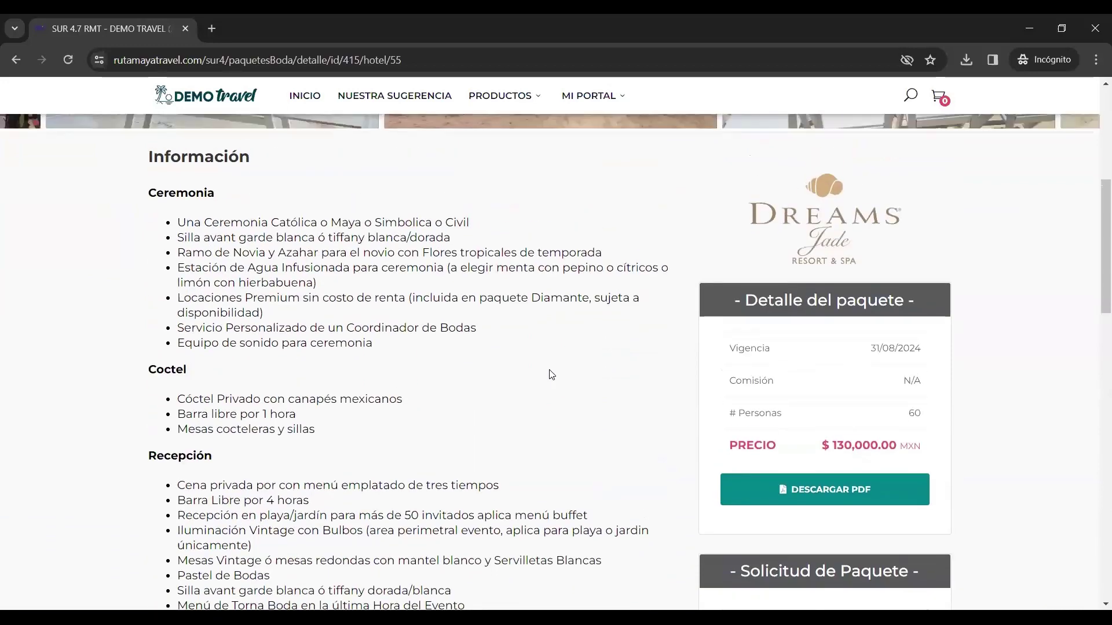
{"action": "scroll", "coordinate": [551, 374], "scroll_direction": "up", "scroll_amount": 1}
{"action": "scroll", "coordinate": [551, 374], "scroll_direction": "up", "scroll_amount": 1}
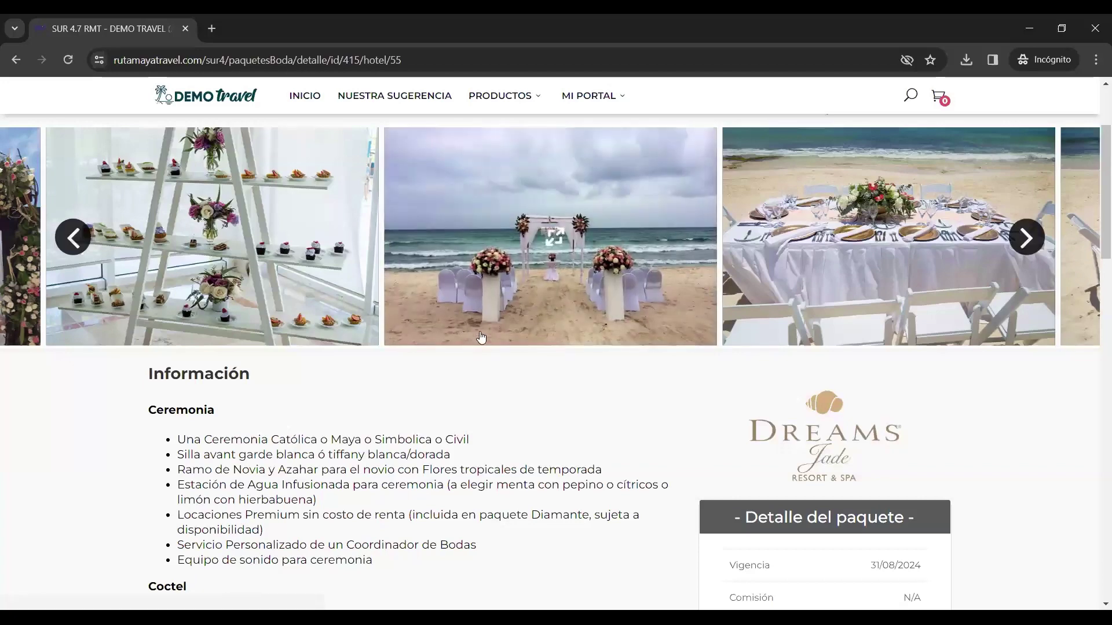
{"action": "scroll", "coordinate": [553, 367], "scroll_direction": "up", "scroll_amount": 3}
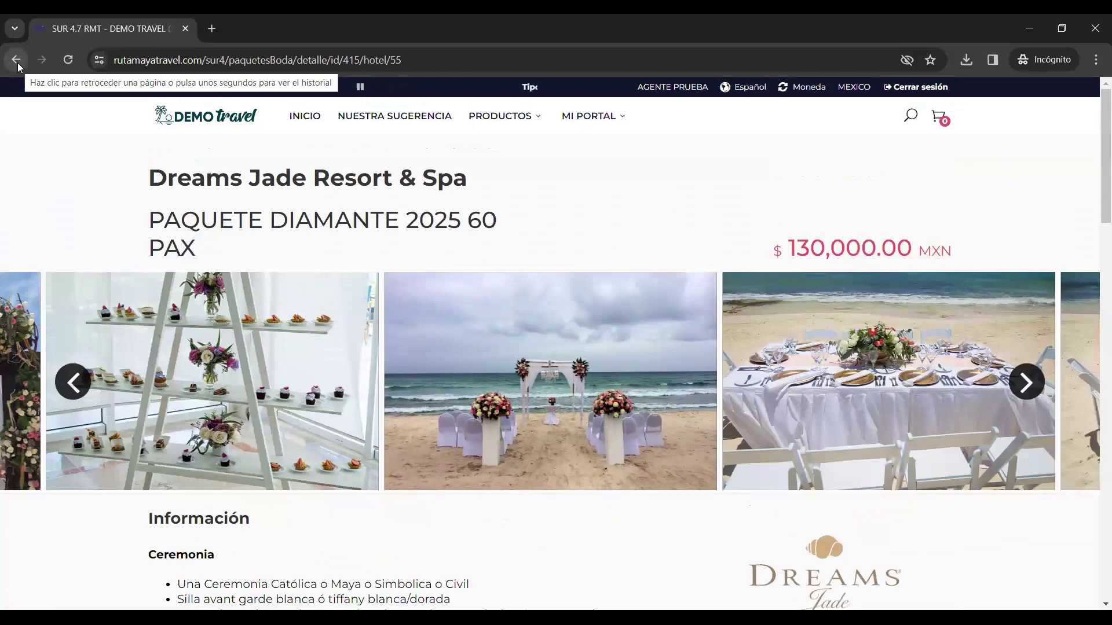
Go back from the package details and scroll down through the listing and back up.
{"action": "left_click", "coordinate": [18, 65]}
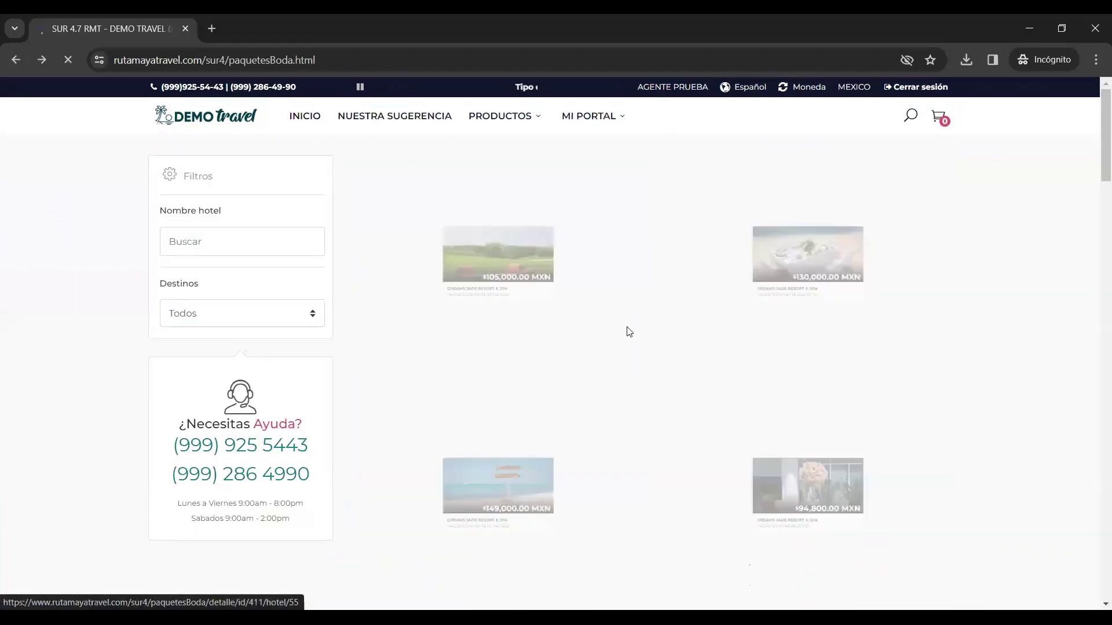
{"action": "scroll", "coordinate": [679, 339], "scroll_direction": "down", "scroll_amount": 2}
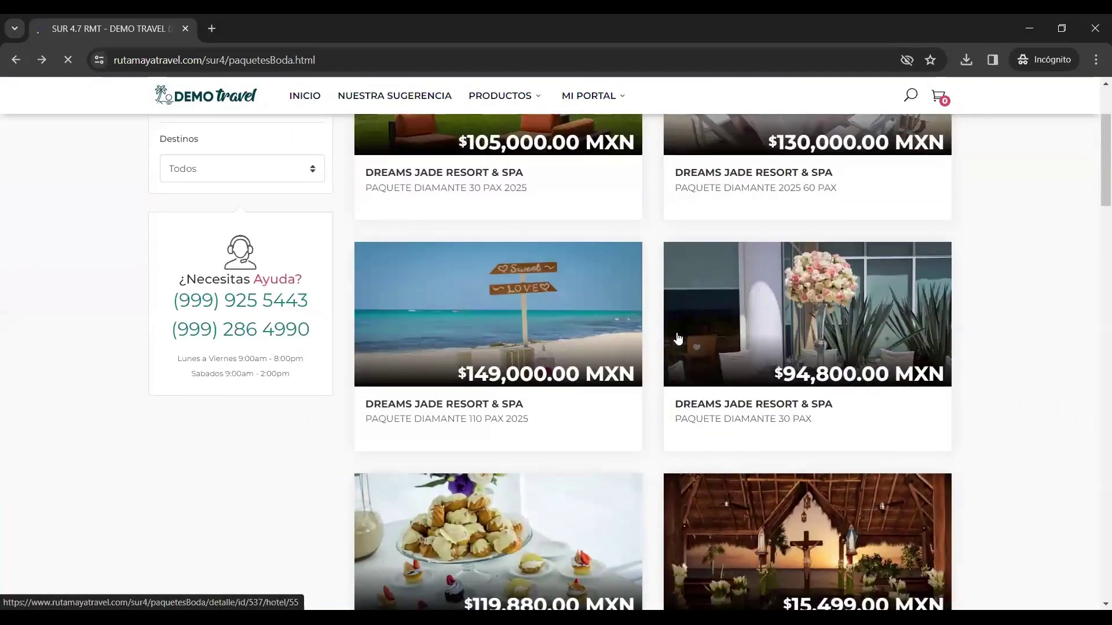
{"action": "scroll", "coordinate": [678, 338], "scroll_direction": "down", "scroll_amount": 3}
{"action": "scroll", "coordinate": [678, 338], "scroll_direction": "down", "scroll_amount": 2}
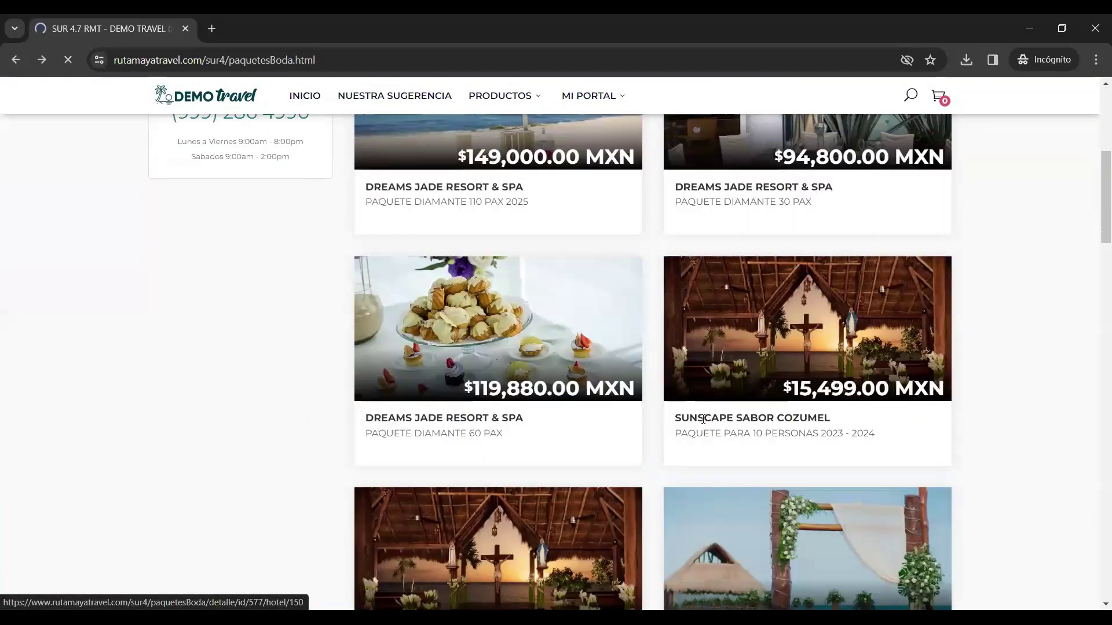
{"action": "scroll", "coordinate": [567, 397], "scroll_direction": "down", "scroll_amount": 2}
{"action": "scroll", "coordinate": [578, 374], "scroll_direction": "down", "scroll_amount": 3}
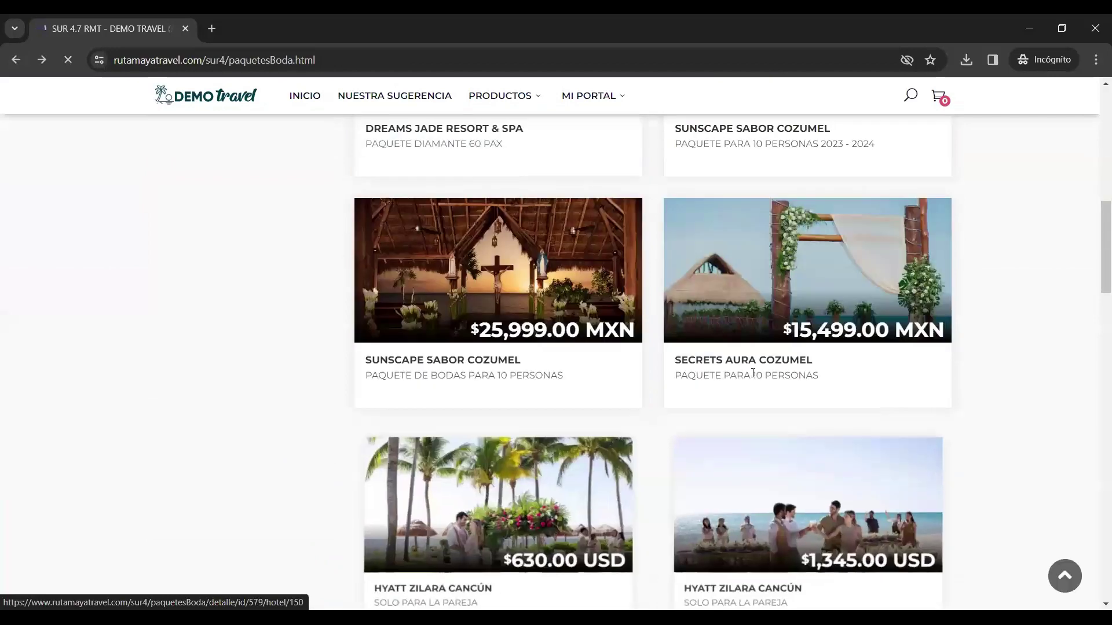
{"action": "scroll", "coordinate": [565, 446], "scroll_direction": "down", "scroll_amount": 2}
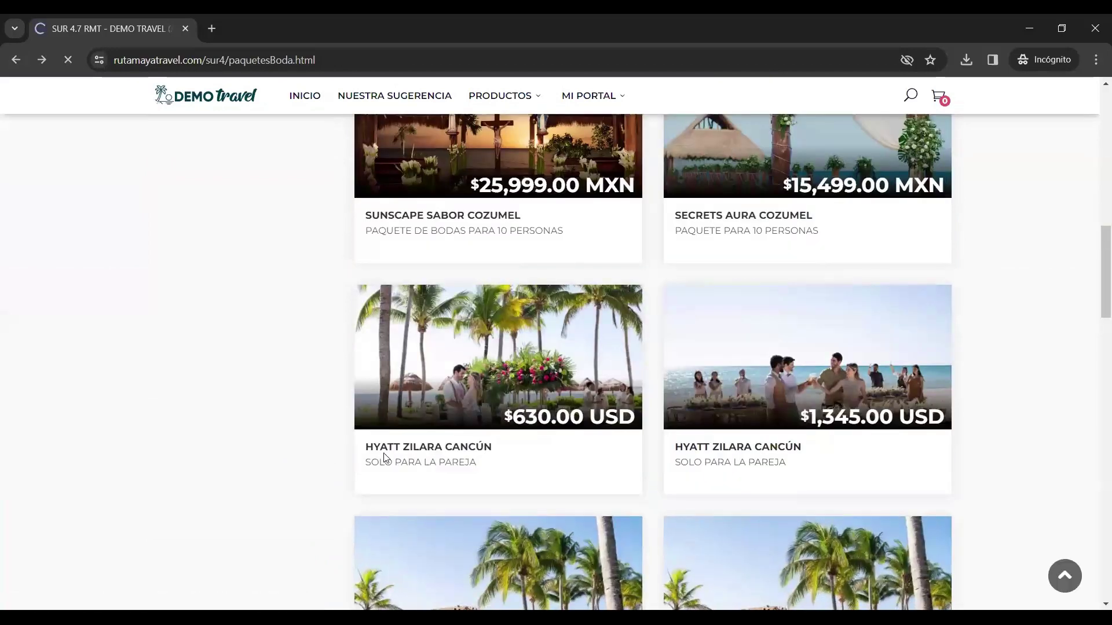
{"action": "scroll", "coordinate": [797, 435], "scroll_direction": "down", "scroll_amount": 2}
{"action": "scroll", "coordinate": [797, 436], "scroll_direction": "down", "scroll_amount": 2}
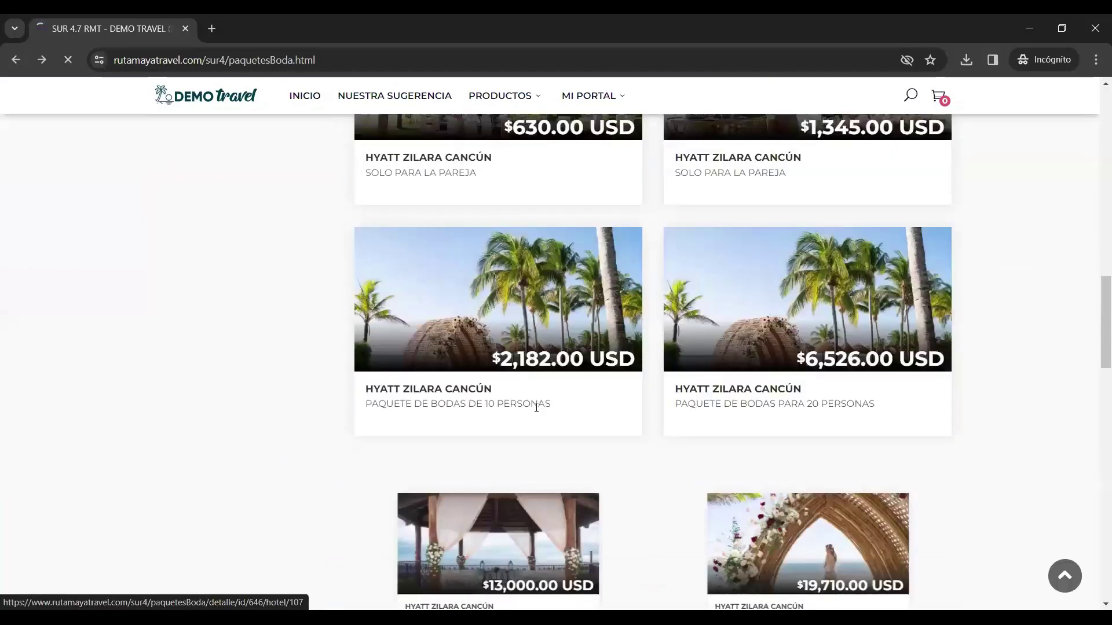
{"action": "scroll", "coordinate": [733, 391], "scroll_direction": "down", "scroll_amount": 2}
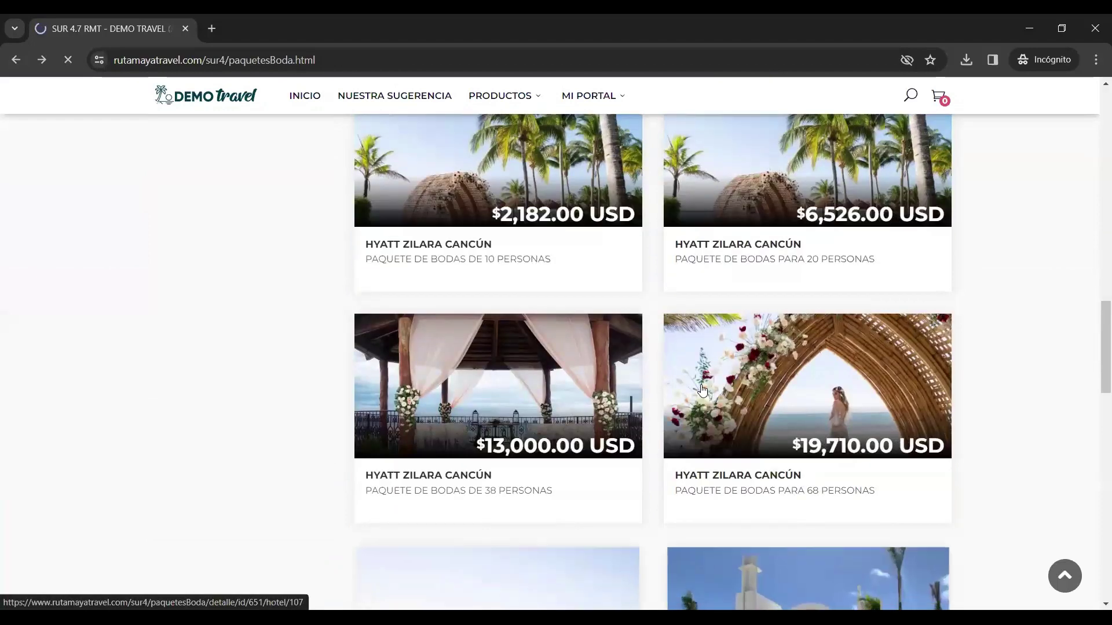
{"action": "scroll", "coordinate": [702, 391], "scroll_direction": "down", "scroll_amount": 2}
{"action": "scroll", "coordinate": [702, 391], "scroll_direction": "down", "scroll_amount": 1}
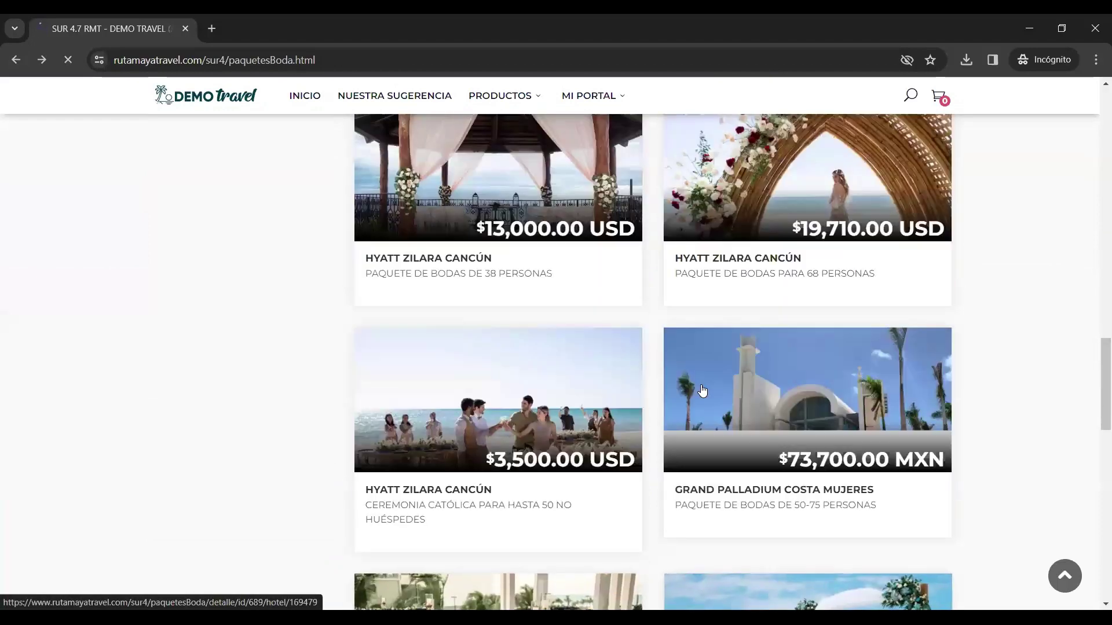
{"action": "scroll", "coordinate": [706, 382], "scroll_direction": "down", "scroll_amount": 1}
{"action": "scroll", "coordinate": [731, 289], "scroll_direction": "down", "scroll_amount": 1}
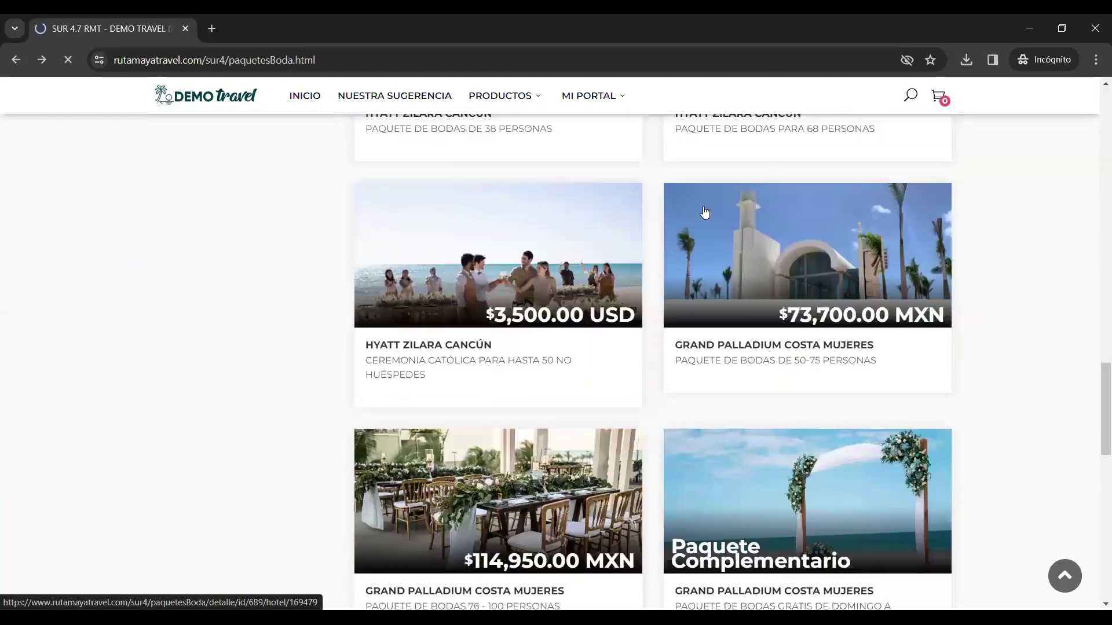
{"action": "scroll", "coordinate": [730, 392], "scroll_direction": "down", "scroll_amount": 1}
{"action": "scroll", "coordinate": [540, 417], "scroll_direction": "down", "scroll_amount": 2}
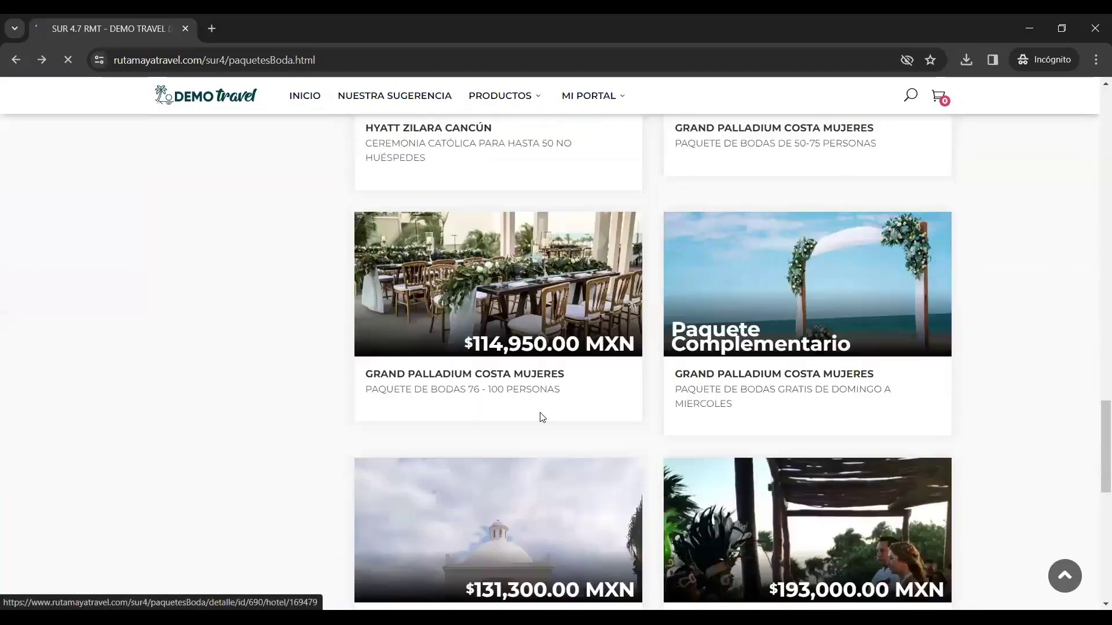
{"action": "scroll", "coordinate": [541, 417], "scroll_direction": "down", "scroll_amount": 3}
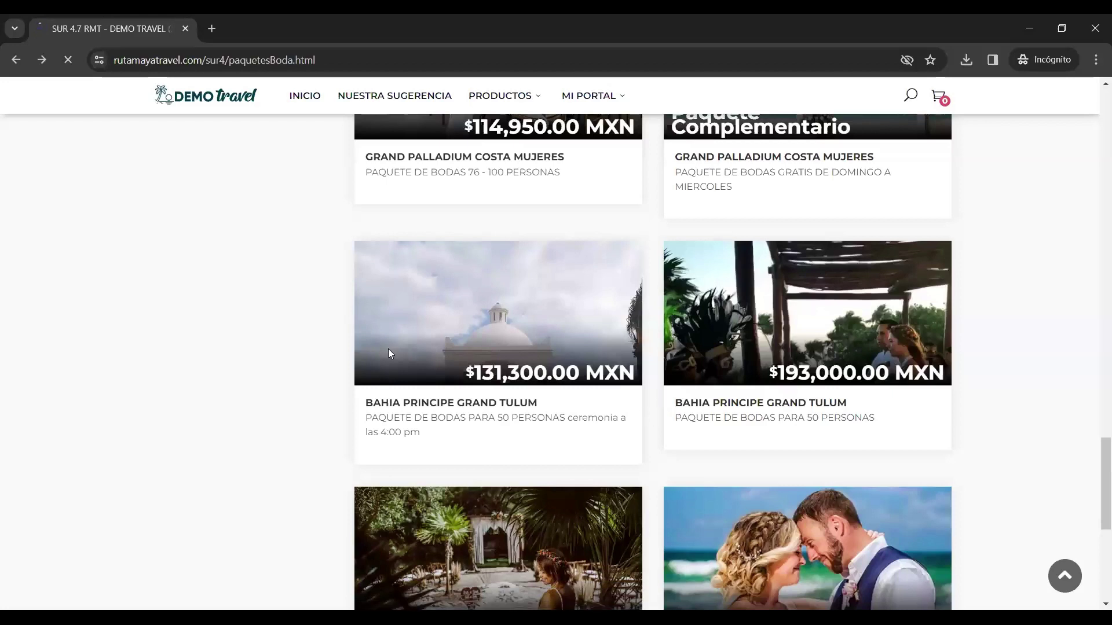
{"action": "scroll", "coordinate": [301, 378], "scroll_direction": "down", "scroll_amount": 4}
{"action": "scroll", "coordinate": [304, 382], "scroll_direction": "down", "scroll_amount": 1}
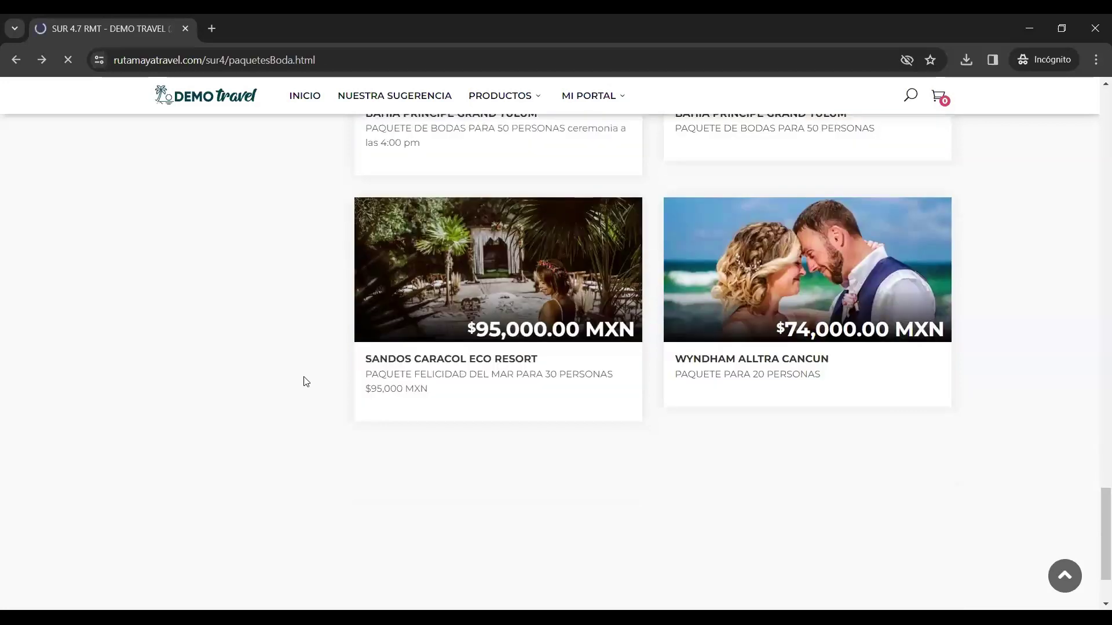
{"action": "scroll", "coordinate": [285, 374], "scroll_direction": "down", "scroll_amount": 2}
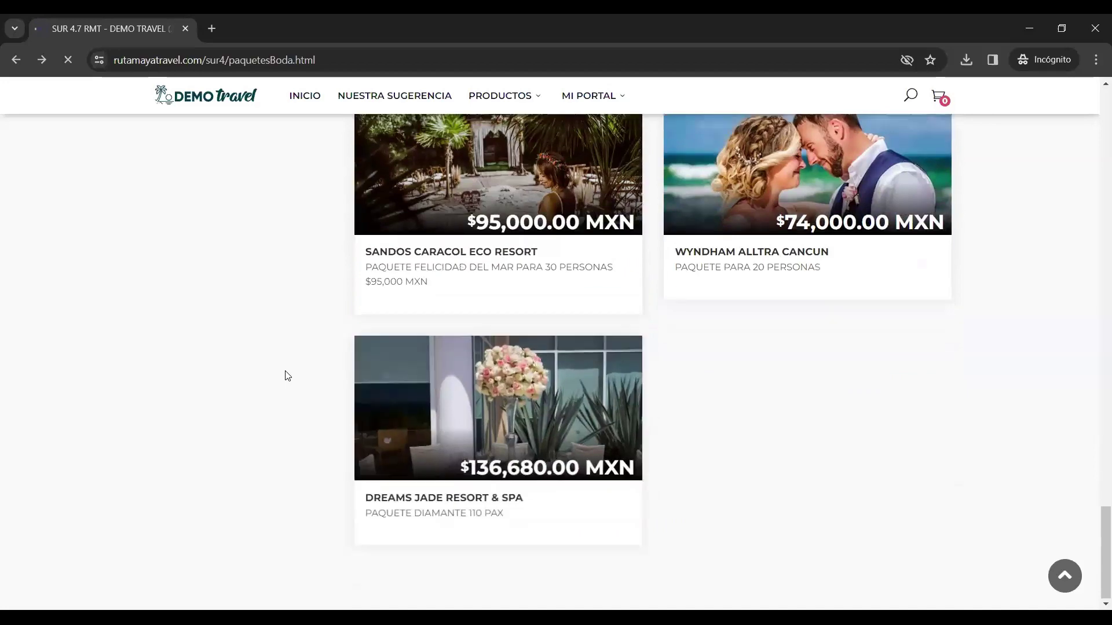
{"action": "scroll", "coordinate": [285, 376], "scroll_direction": "up", "scroll_amount": 4}
{"action": "scroll", "coordinate": [285, 375], "scroll_direction": "up", "scroll_amount": 5}
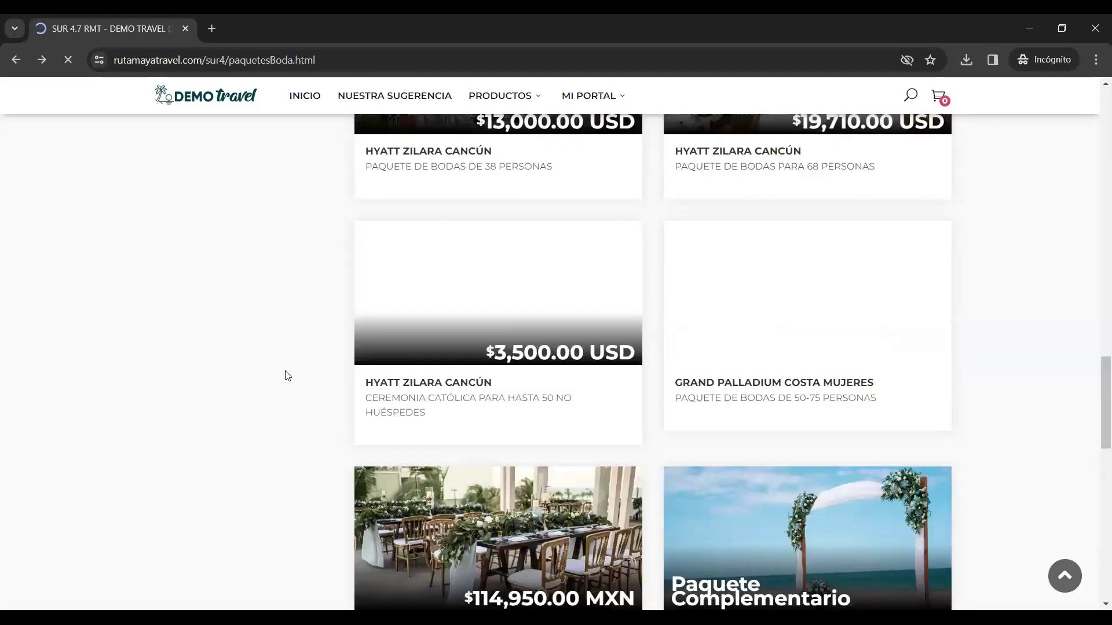
{"action": "scroll", "coordinate": [285, 376], "scroll_direction": "up", "scroll_amount": 5}
{"action": "scroll", "coordinate": [285, 376], "scroll_direction": "up", "scroll_amount": 5}
{"action": "scroll", "coordinate": [285, 376], "scroll_direction": "up", "scroll_amount": 4}
{"action": "scroll", "coordinate": [285, 376], "scroll_direction": "up", "scroll_amount": 8}
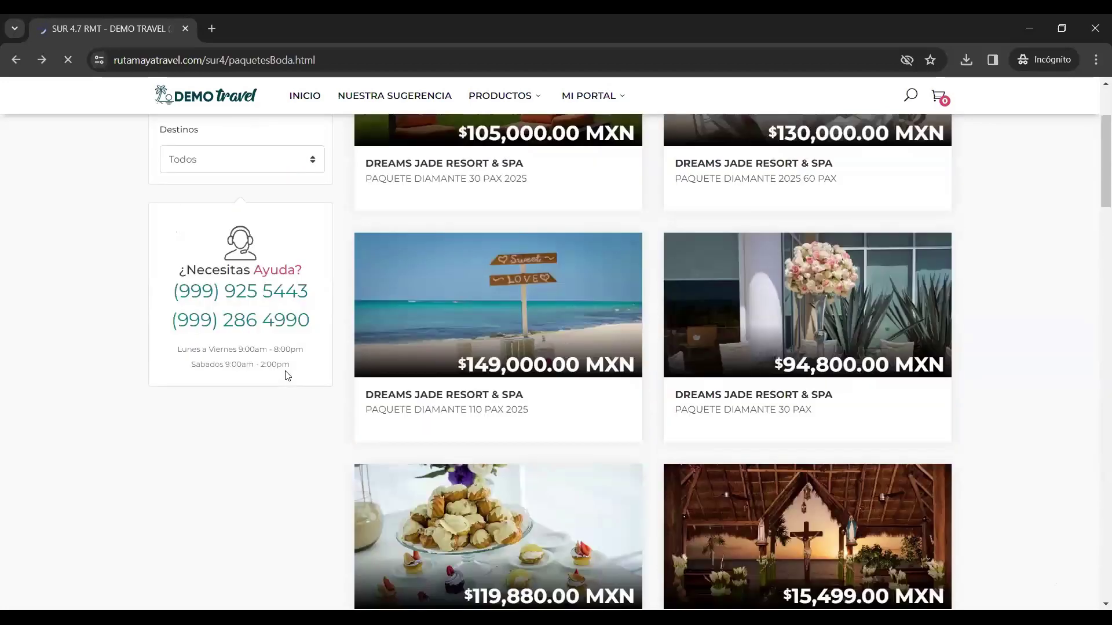
{"action": "scroll", "coordinate": [285, 376], "scroll_direction": "up", "scroll_amount": 5}
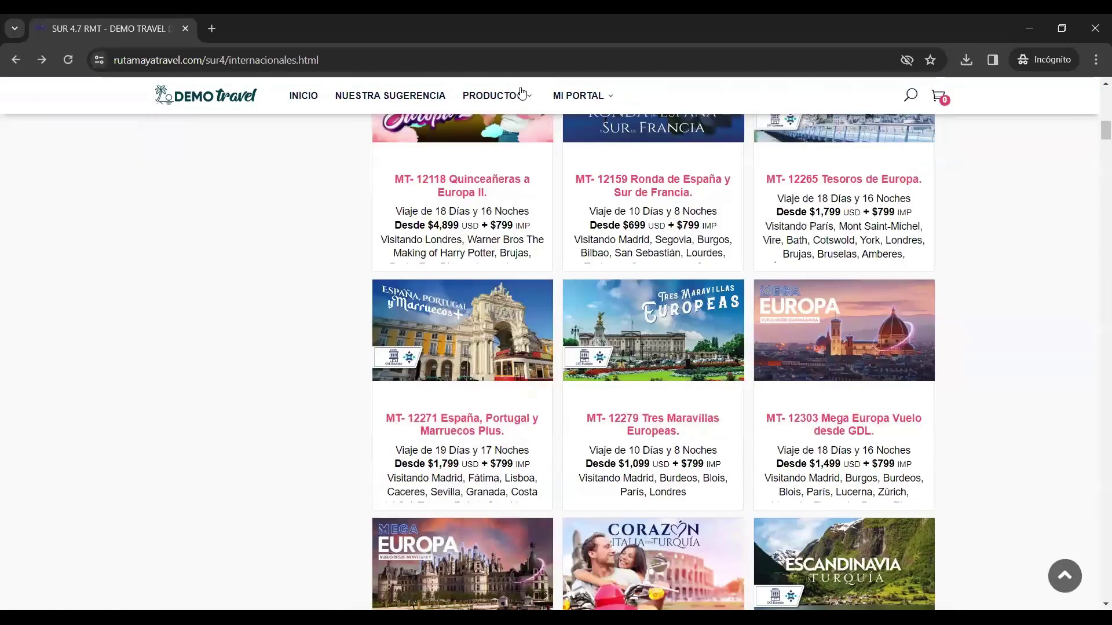
Open the Bodas section from the PRODUCTOS menu.
{"action": "left_click", "coordinate": [469, 107]}
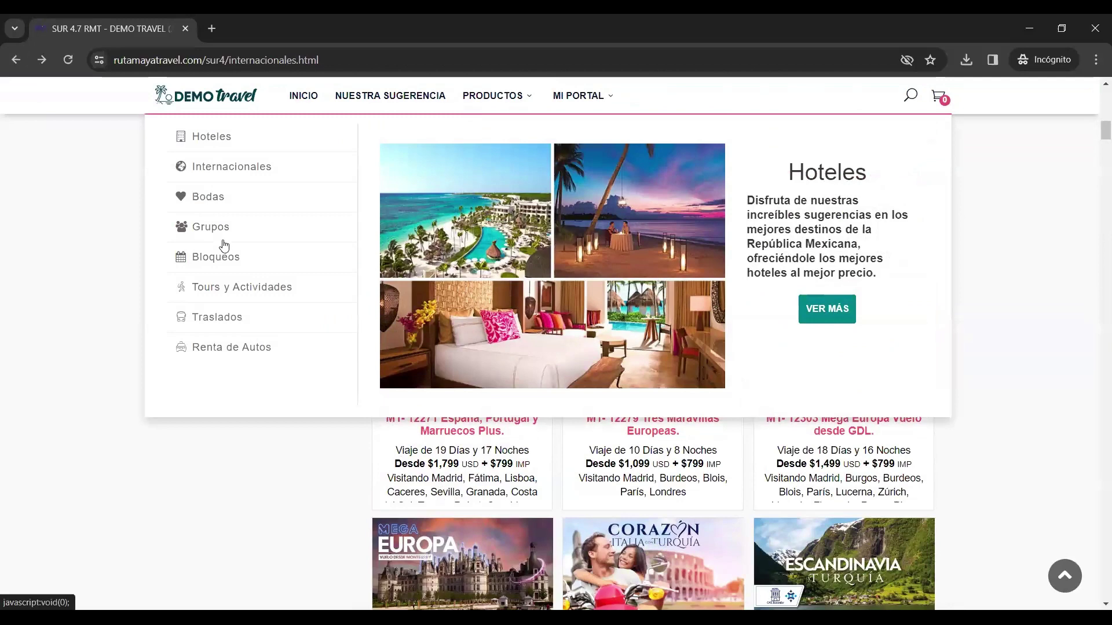
{"action": "mouse_move", "coordinate": [211, 196]}
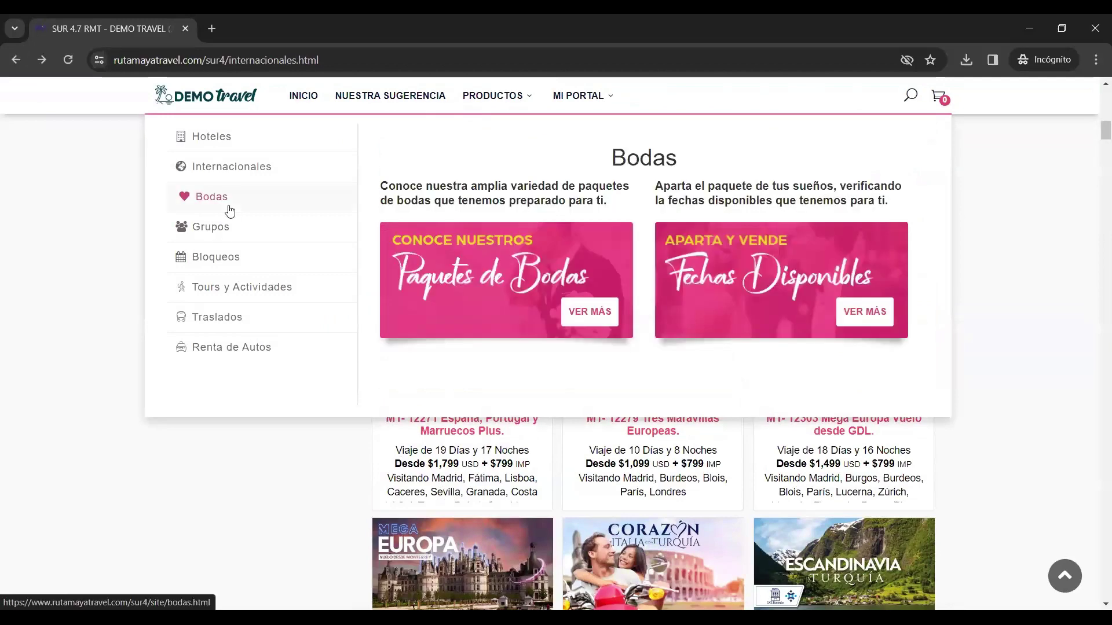
{"action": "left_click", "coordinate": [230, 210]}
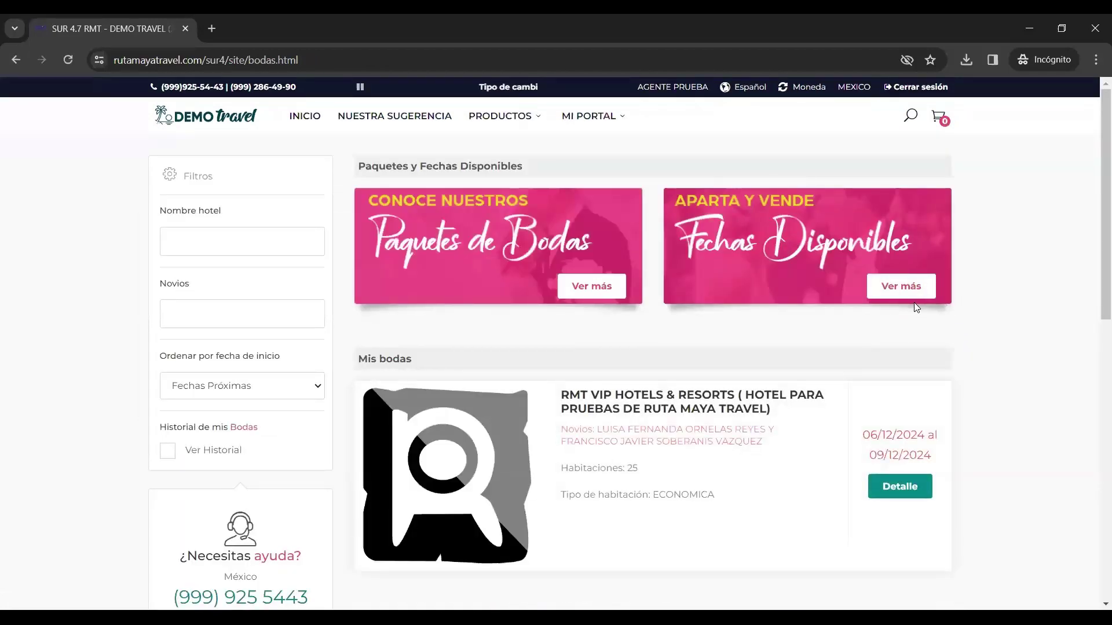
Show the Fechas Disponibles wedding dates, highlight 26–28 September 2025, and scroll through the listings.
{"action": "left_click", "coordinate": [913, 292]}
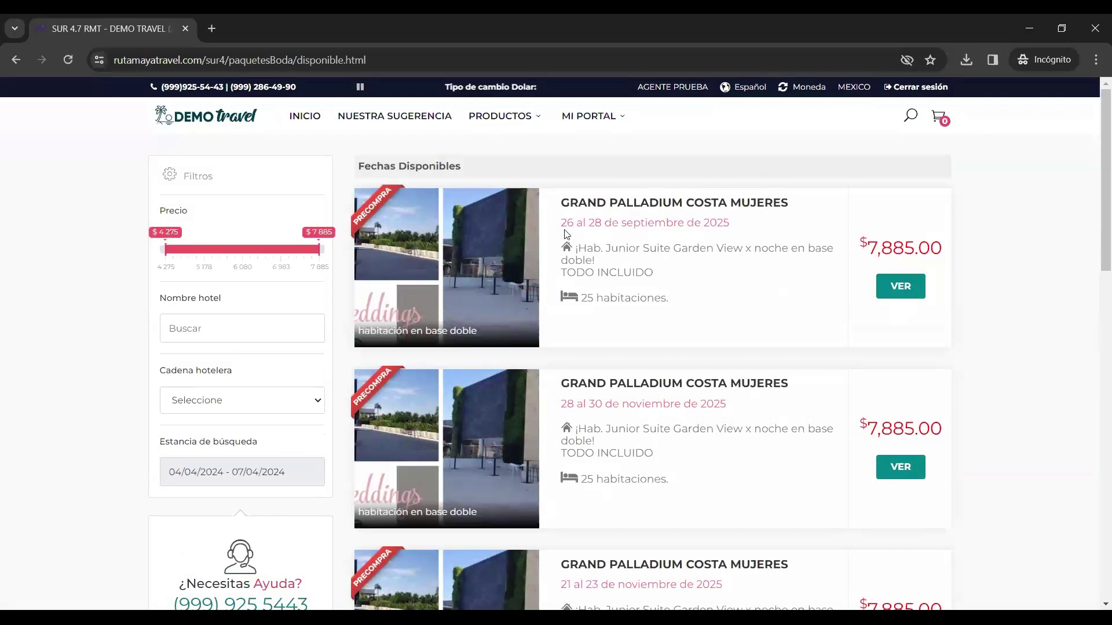
{"action": "left_click_drag", "start_coordinate": [561, 224], "coordinate": [749, 227]}
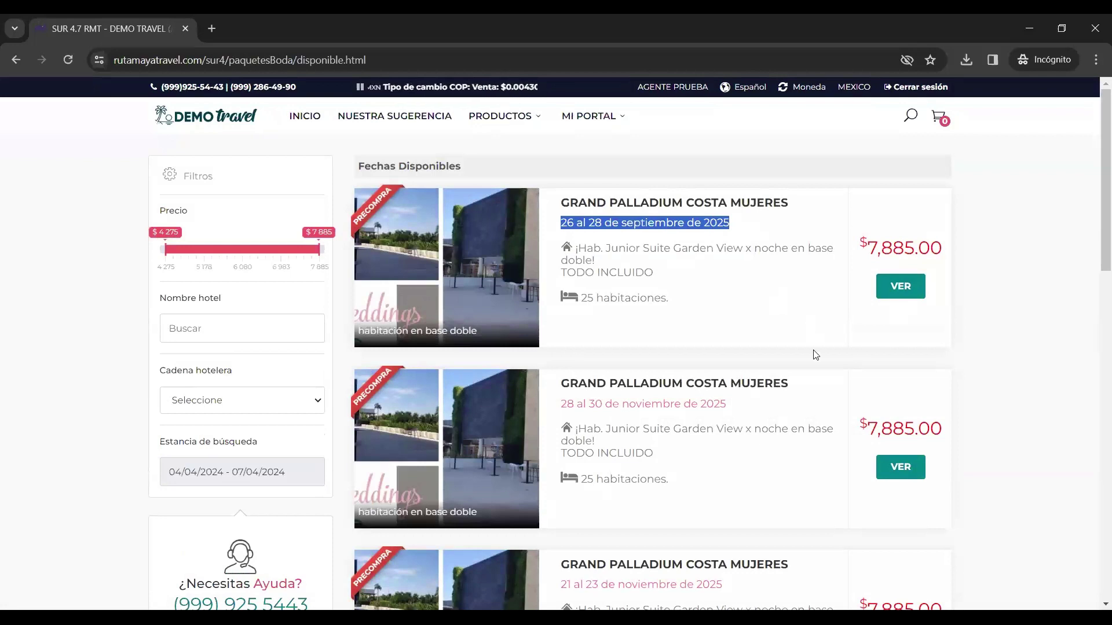
{"action": "scroll", "coordinate": [712, 298], "scroll_direction": "down", "scroll_amount": 1}
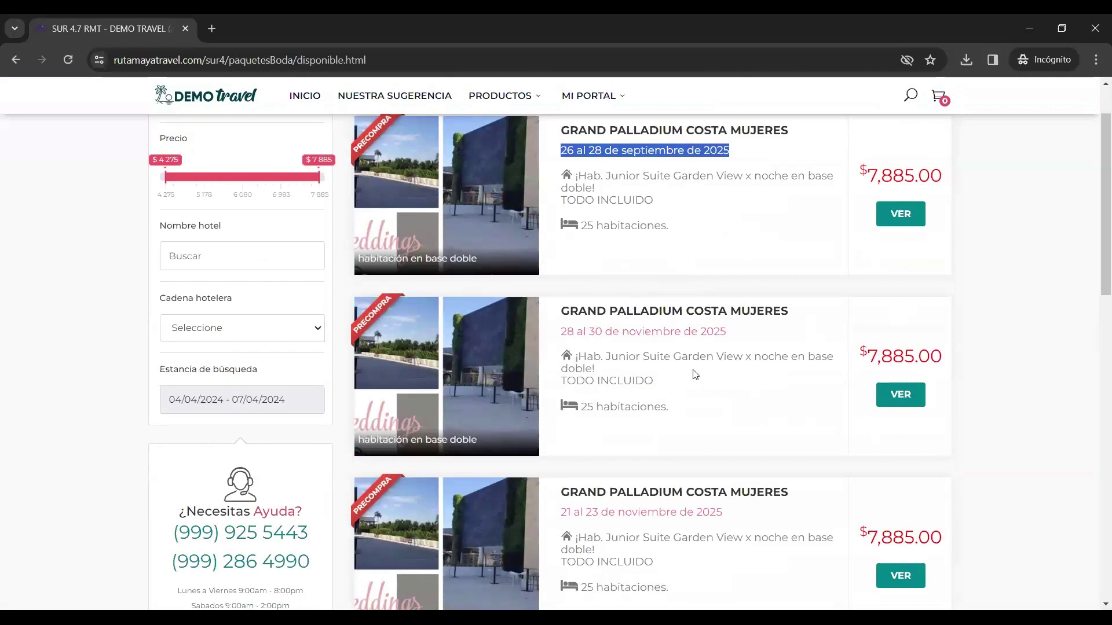
{"action": "scroll", "coordinate": [695, 373], "scroll_direction": "down", "scroll_amount": 1}
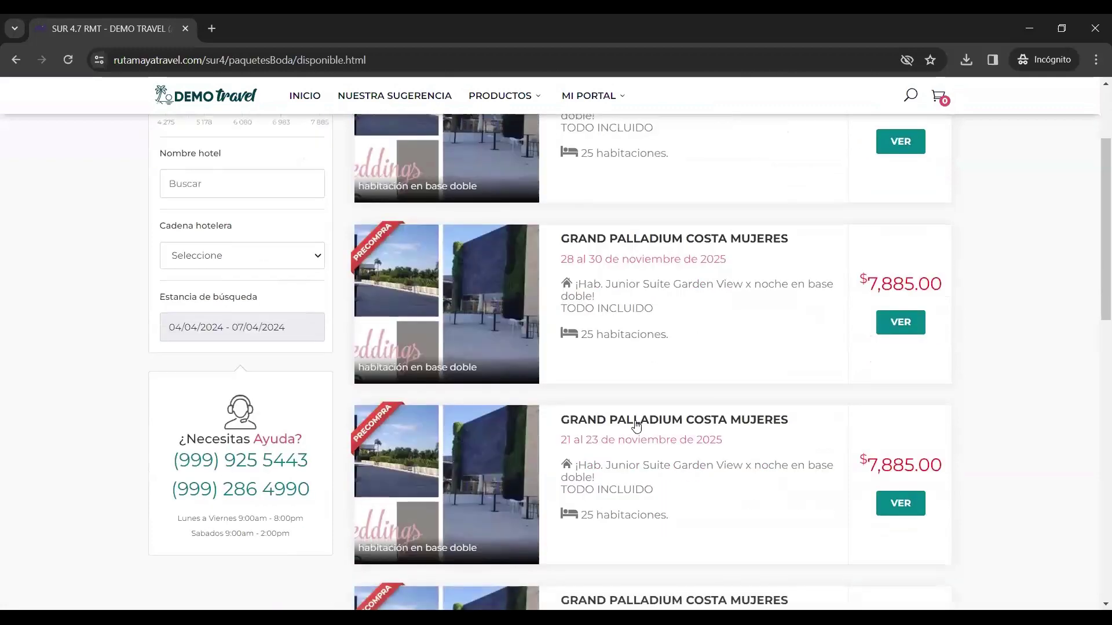
{"action": "scroll", "coordinate": [634, 388], "scroll_direction": "down", "scroll_amount": 1}
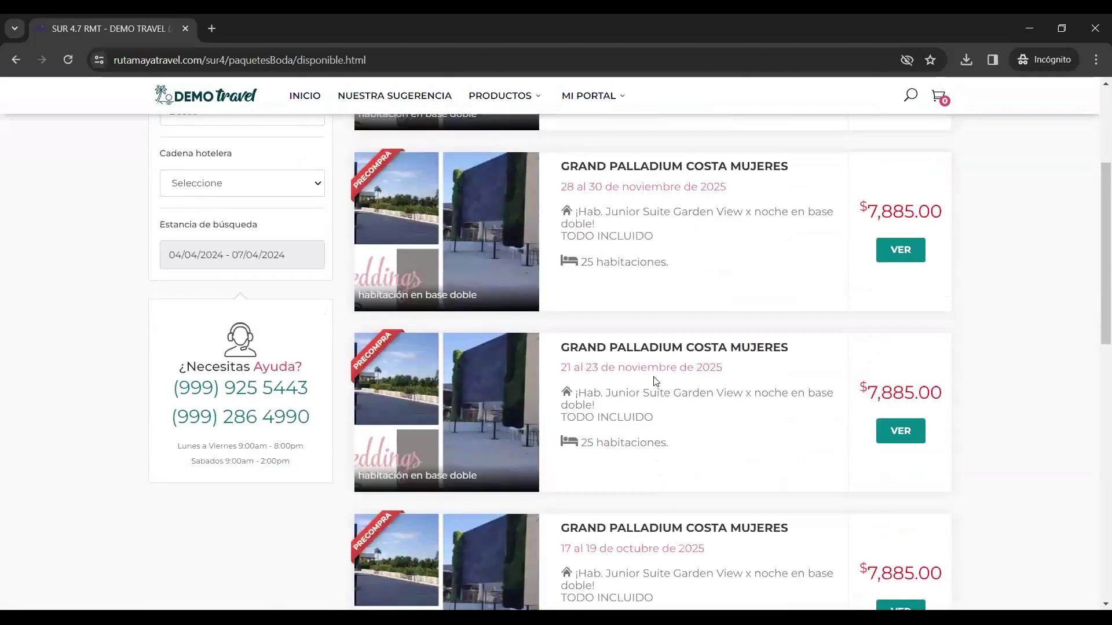
{"action": "scroll", "coordinate": [654, 380], "scroll_direction": "down", "scroll_amount": 1}
{"action": "scroll", "coordinate": [608, 469], "scroll_direction": "down", "scroll_amount": 1}
{"action": "scroll", "coordinate": [616, 452], "scroll_direction": "down", "scroll_amount": 1}
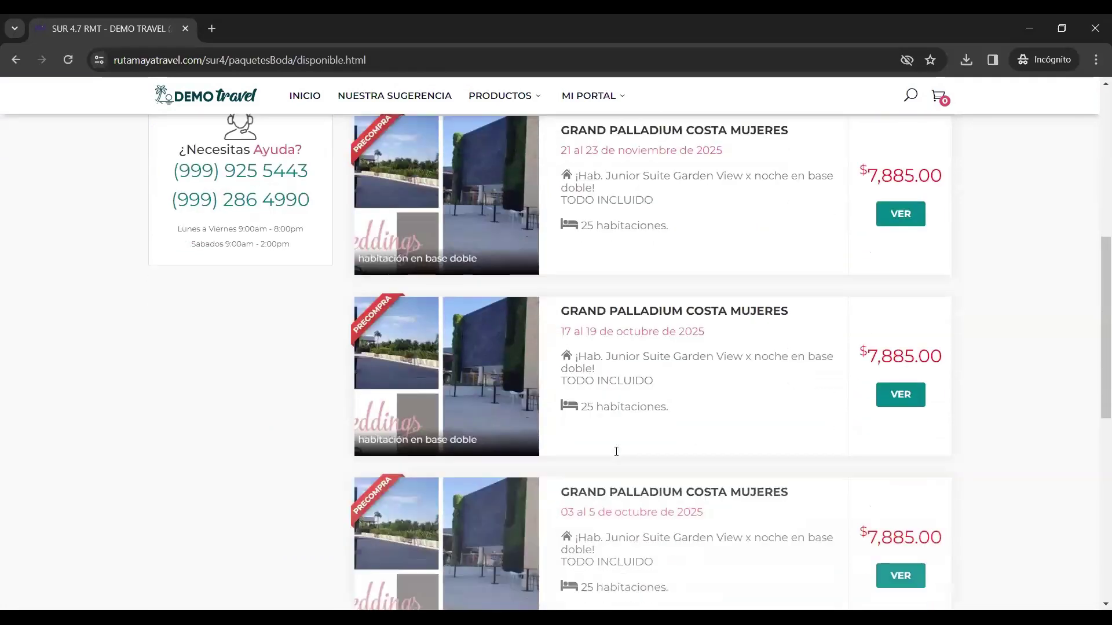
{"action": "scroll", "coordinate": [616, 452], "scroll_direction": "down", "scroll_amount": 1}
{"action": "scroll", "coordinate": [631, 455], "scroll_direction": "down", "scroll_amount": 1}
{"action": "scroll", "coordinate": [645, 443], "scroll_direction": "down", "scroll_amount": 1}
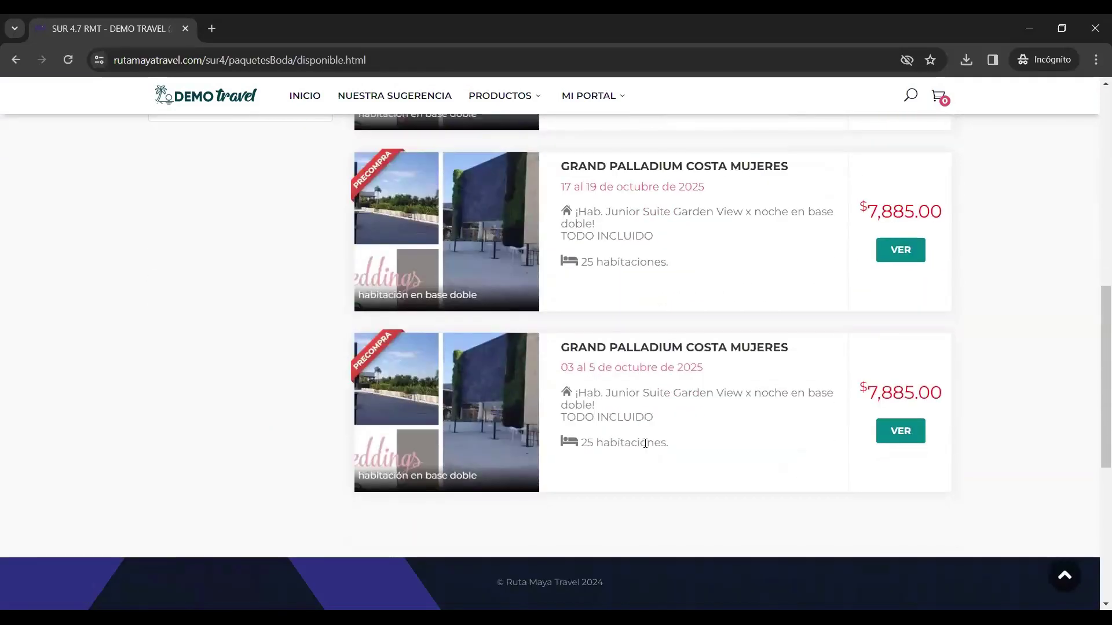
{"action": "scroll", "coordinate": [645, 445], "scroll_direction": "up", "scroll_amount": 4}
{"action": "scroll", "coordinate": [647, 446], "scroll_direction": "up", "scroll_amount": 5}
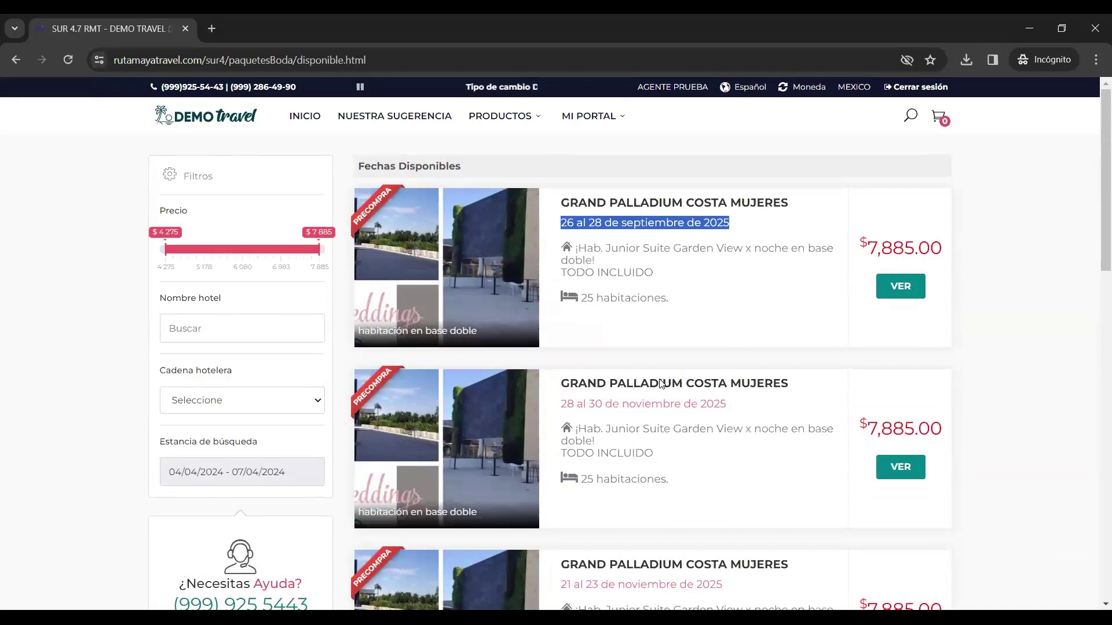
Go back through the weddings overview to the international tours listing.
{"action": "left_click", "coordinate": [19, 60]}
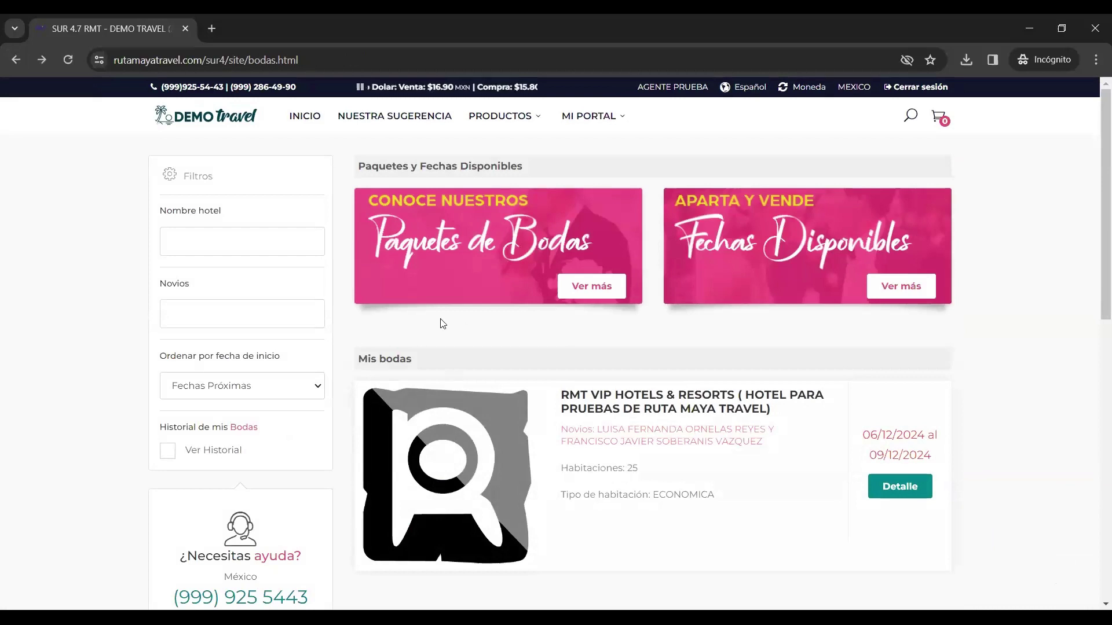
{"action": "scroll", "coordinate": [578, 331], "scroll_direction": "down", "scroll_amount": 1}
{"action": "scroll", "coordinate": [578, 331], "scroll_direction": "up", "scroll_amount": 1}
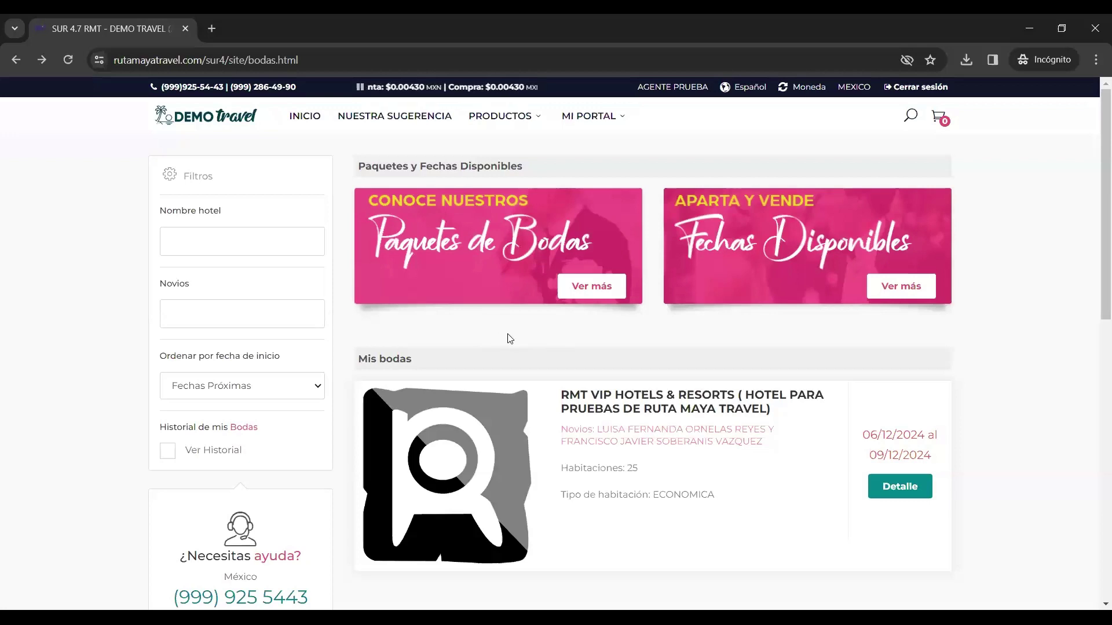
{"action": "left_click", "coordinate": [13, 64]}
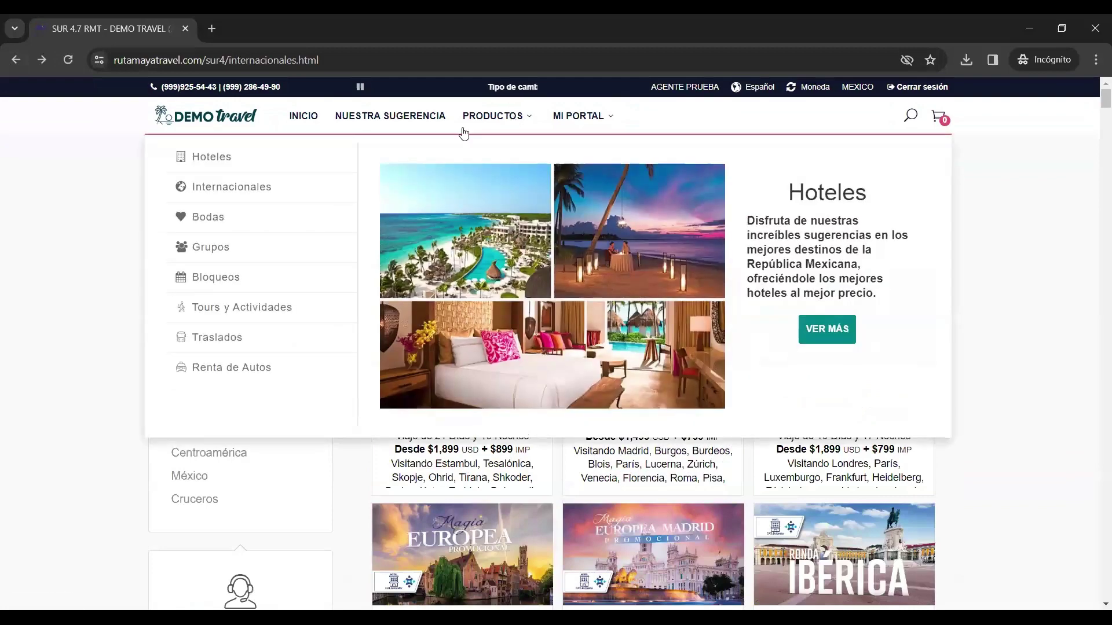
{"action": "mouse_move", "coordinate": [504, 116]}
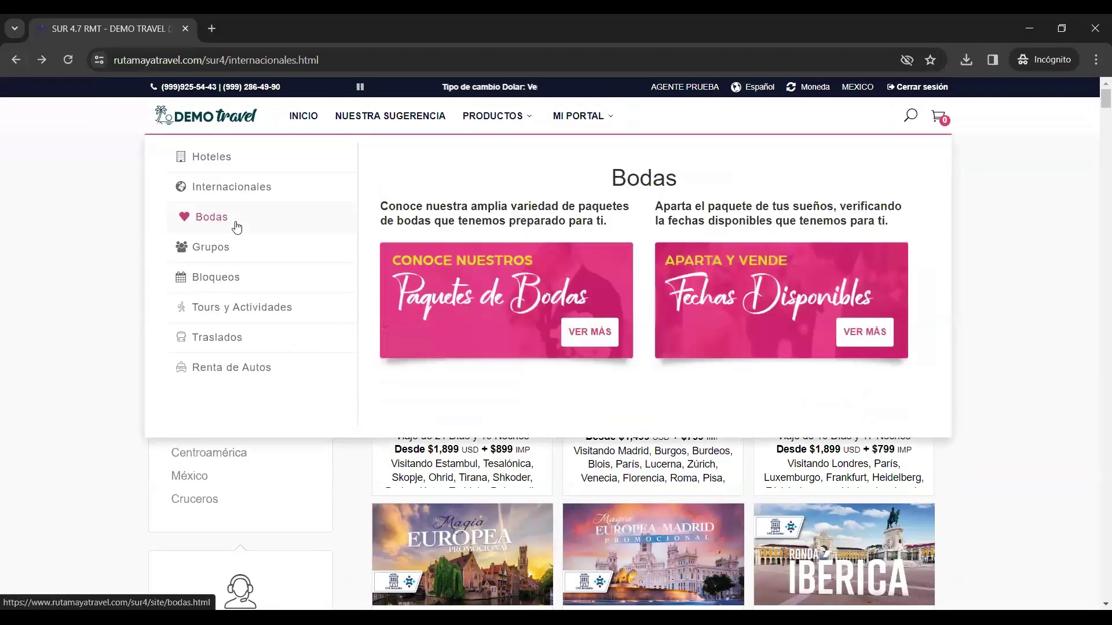
{"action": "mouse_move", "coordinate": [213, 248]}
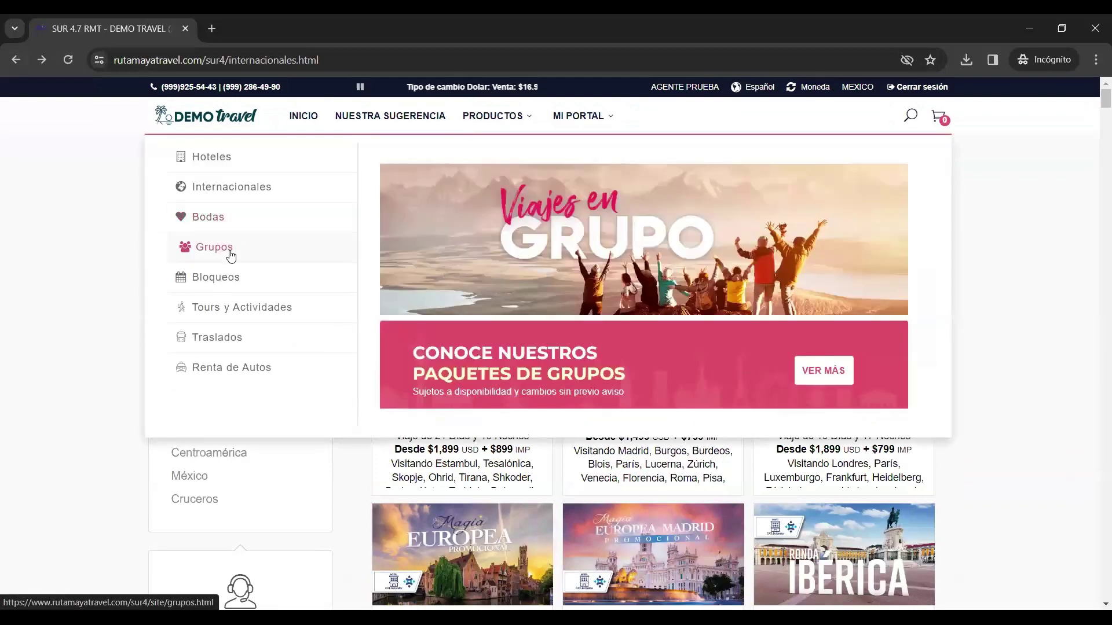
Open the Grupos page from the PRODUCTOS menu.
{"action": "left_click", "coordinate": [231, 256]}
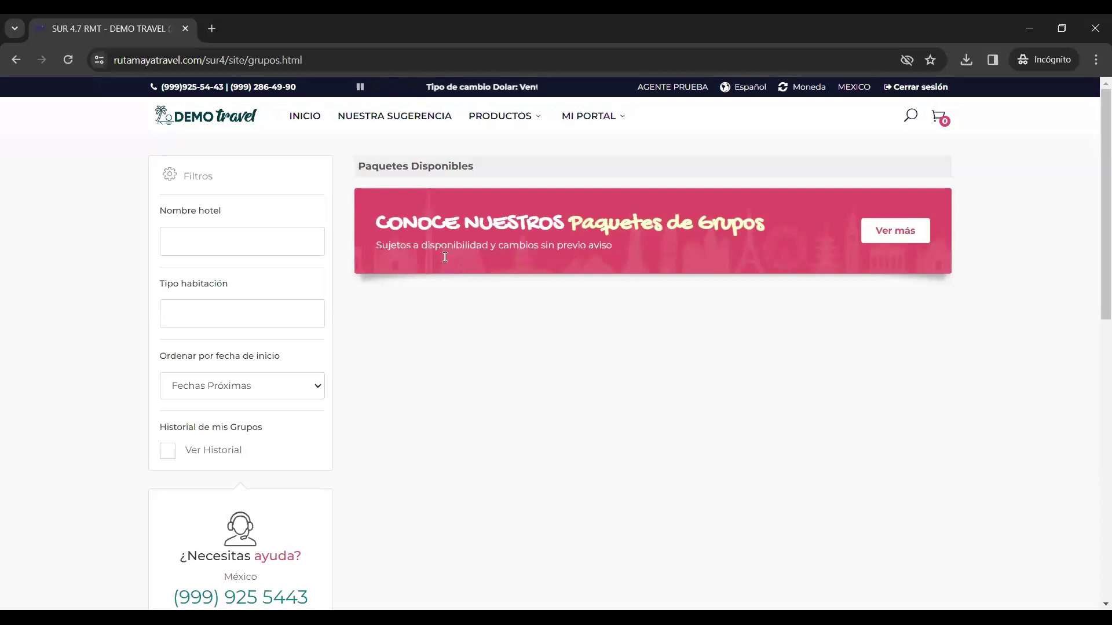
Go back, open Bloqueos from PRODUCTOS, and scroll down to the available room blocks.
{"action": "left_click", "coordinate": [19, 62]}
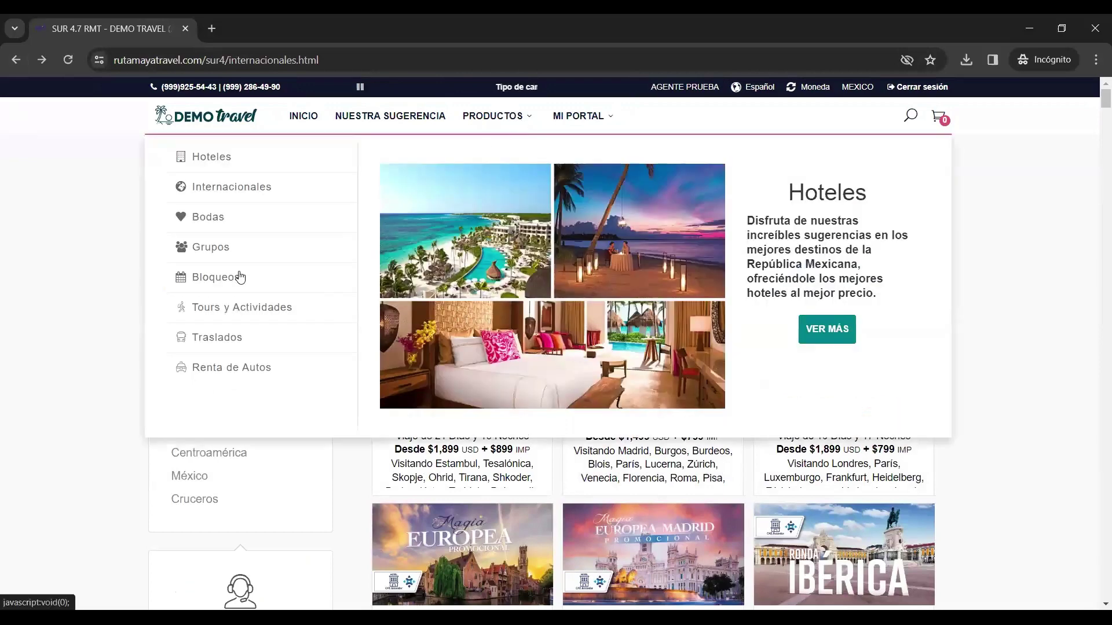
{"action": "mouse_move", "coordinate": [219, 277]}
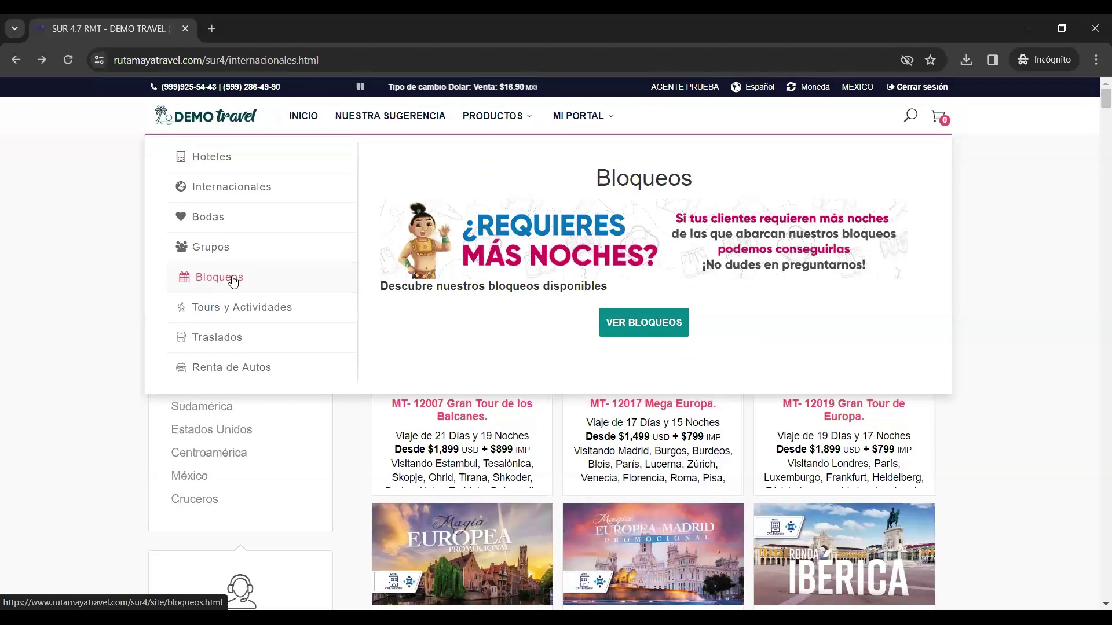
{"action": "left_click", "coordinate": [233, 281]}
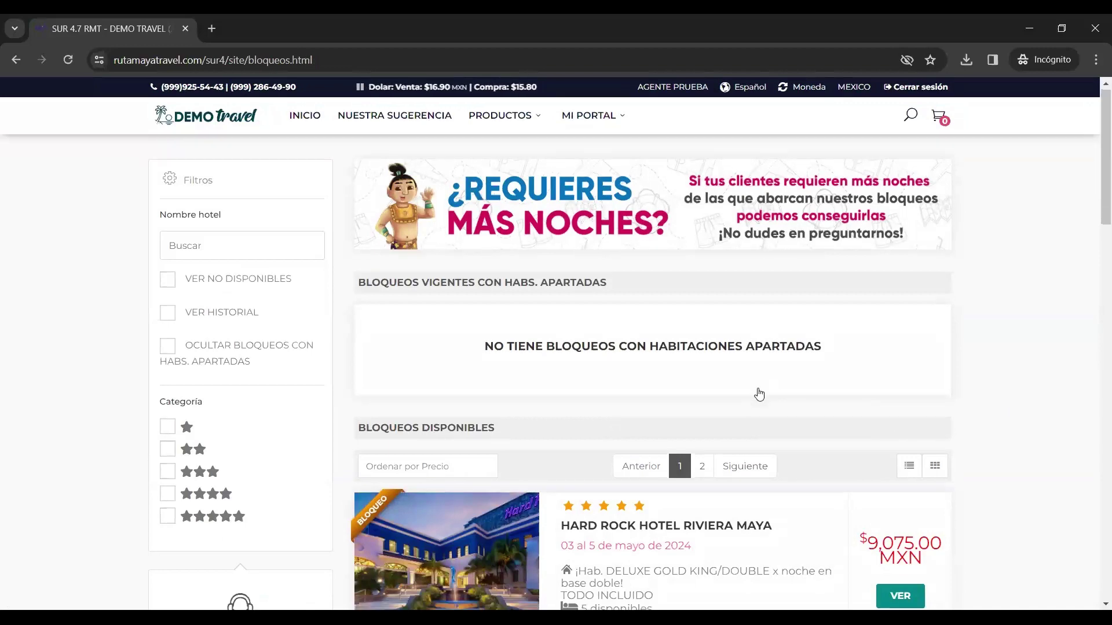
{"action": "scroll", "coordinate": [760, 393], "scroll_direction": "down", "scroll_amount": 3}
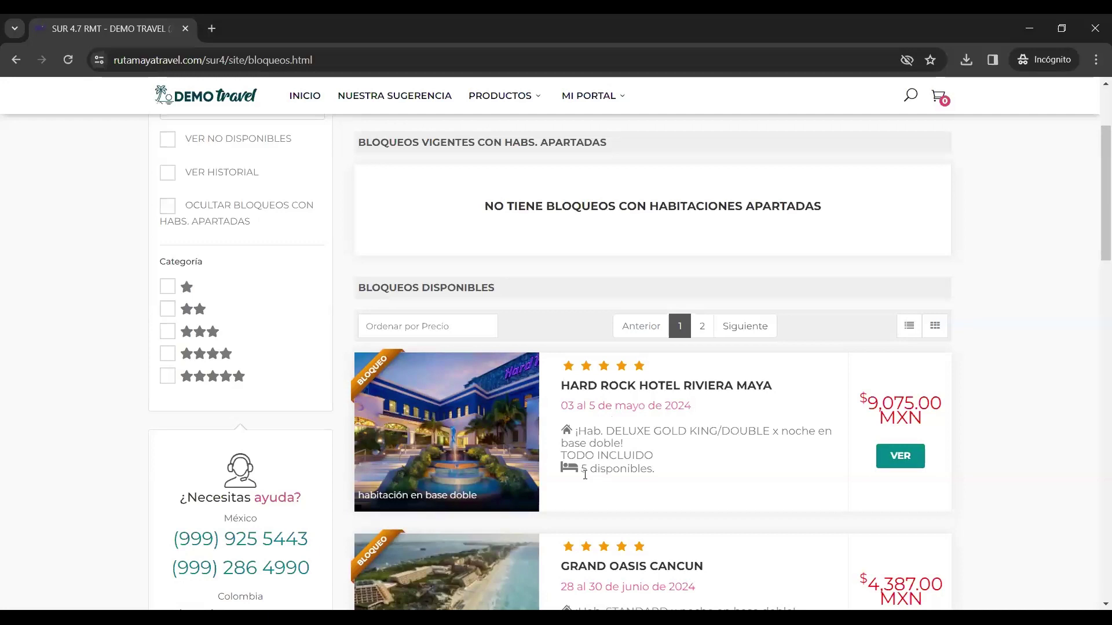
Open the Hard Rock Hotel Riviera Maya block, set 1 room, and hold it with APARTAR.
{"action": "left_click", "coordinate": [901, 457]}
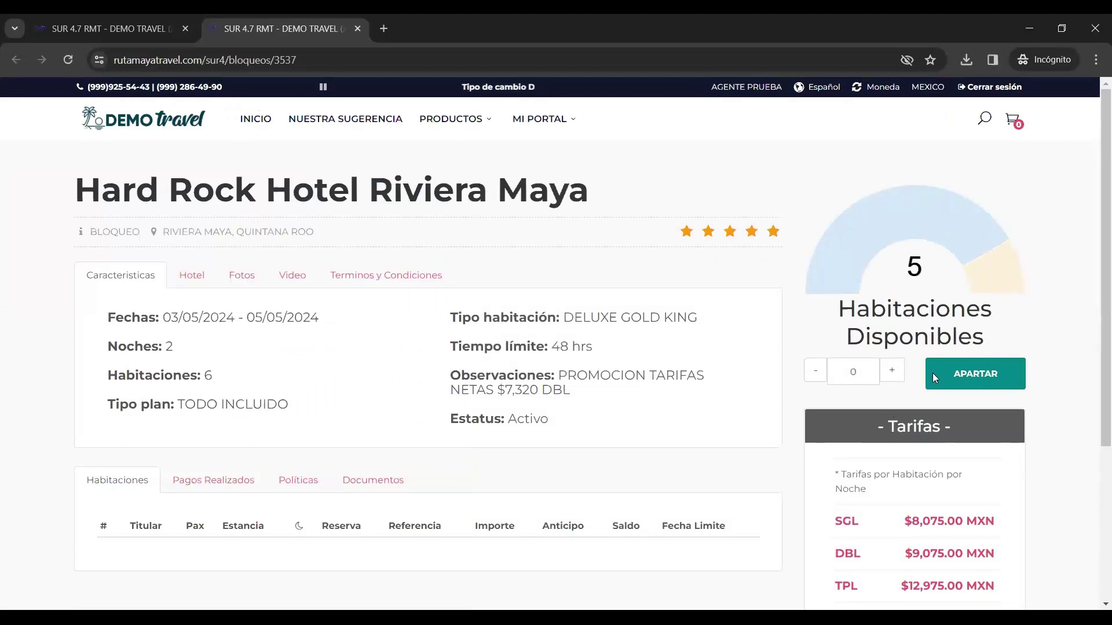
{"action": "left_click", "coordinate": [893, 375]}
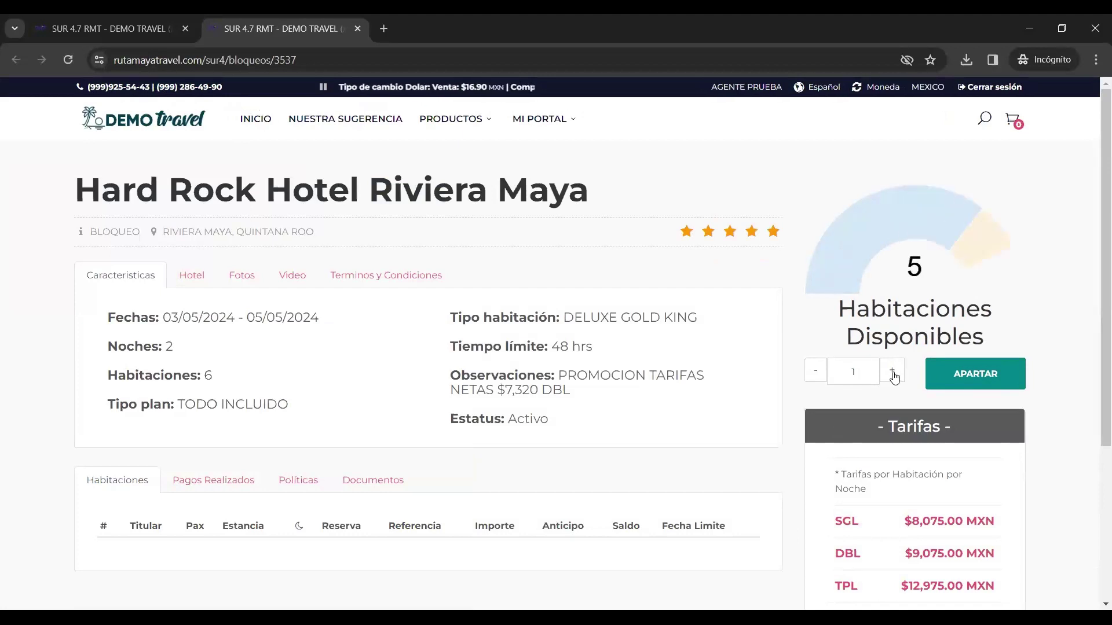
{"action": "left_click", "coordinate": [964, 386]}
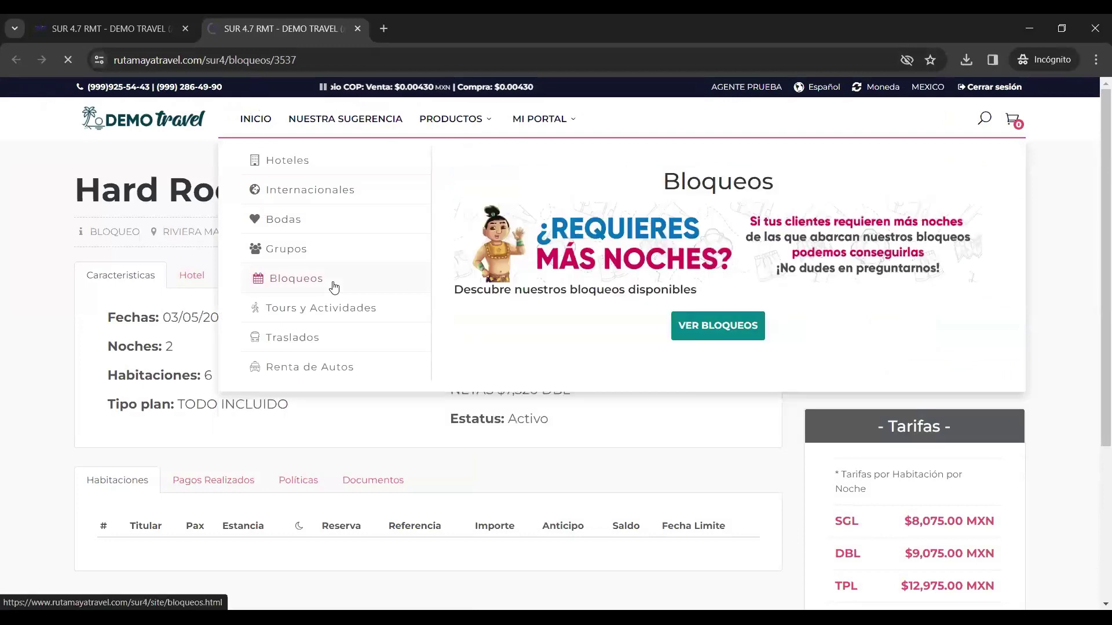
Return to the Bloqueos disponibles listing and scroll through its first page of blocks.
{"action": "left_click", "coordinate": [334, 287]}
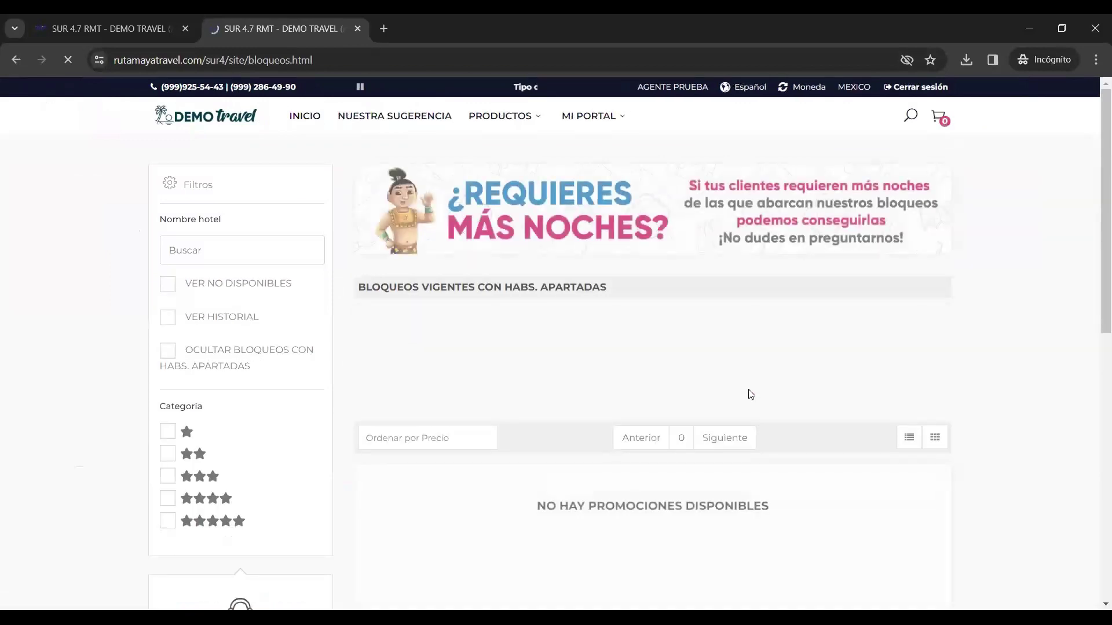
{"action": "scroll", "coordinate": [750, 393], "scroll_direction": "down", "scroll_amount": 2}
{"action": "scroll", "coordinate": [770, 413], "scroll_direction": "down", "scroll_amount": 3}
{"action": "scroll", "coordinate": [771, 411], "scroll_direction": "down", "scroll_amount": 3}
{"action": "scroll", "coordinate": [771, 411], "scroll_direction": "down", "scroll_amount": 3}
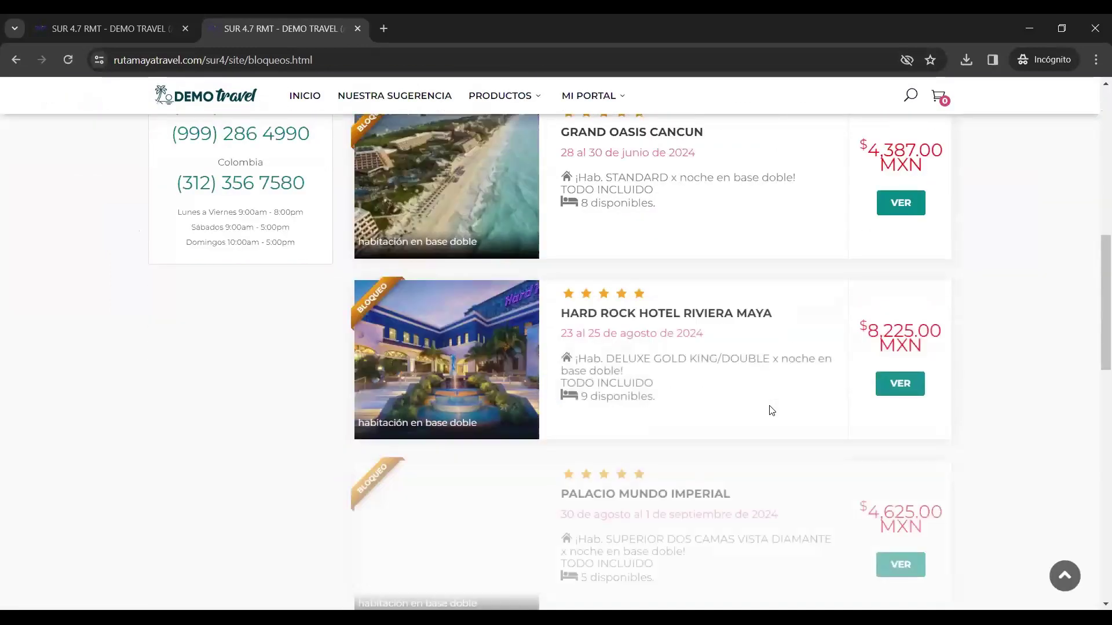
{"action": "scroll", "coordinate": [769, 409], "scroll_direction": "down", "scroll_amount": 2}
{"action": "scroll", "coordinate": [782, 401], "scroll_direction": "down", "scroll_amount": 3}
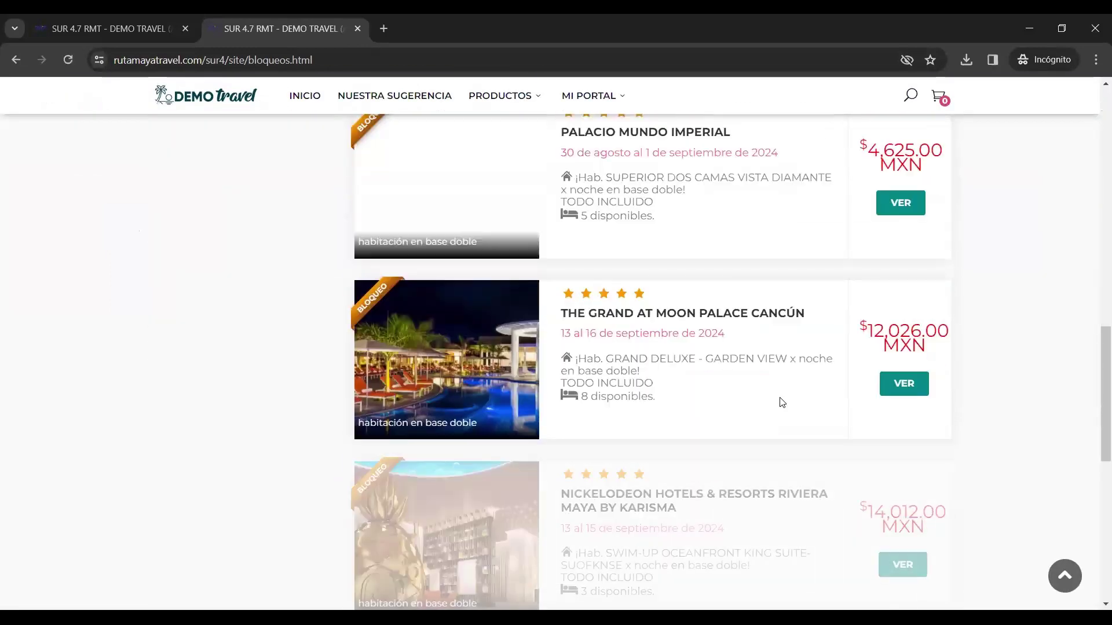
{"action": "scroll", "coordinate": [782, 403], "scroll_direction": "down", "scroll_amount": 3}
{"action": "scroll", "coordinate": [783, 403], "scroll_direction": "down", "scroll_amount": 1}
{"action": "scroll", "coordinate": [782, 400], "scroll_direction": "up", "scroll_amount": 6}
{"action": "scroll", "coordinate": [782, 387], "scroll_direction": "up", "scroll_amount": 2}
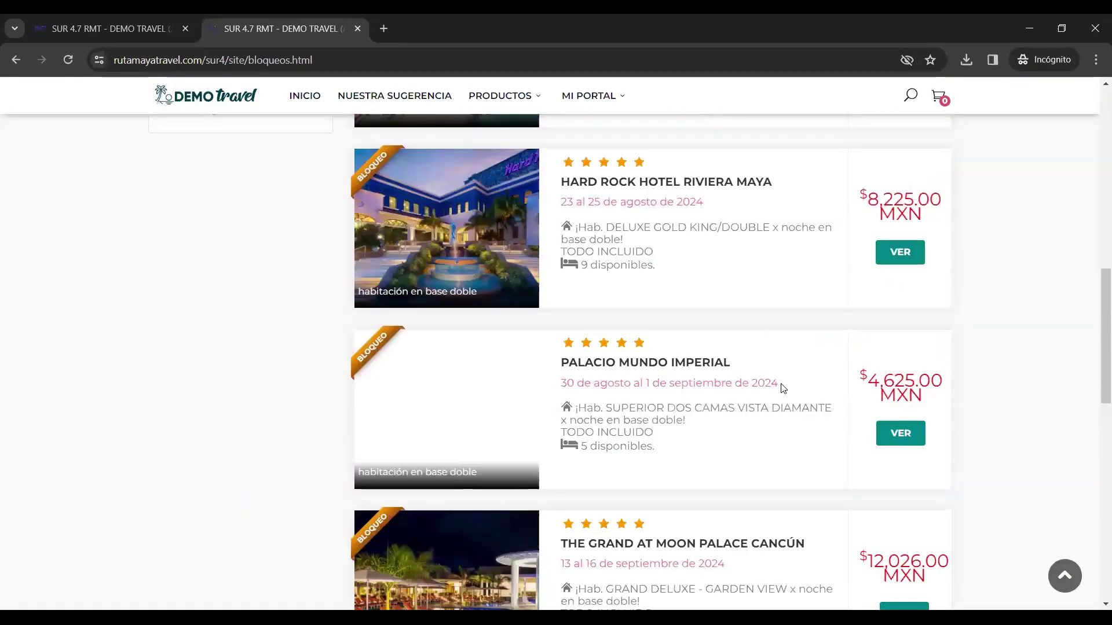
{"action": "scroll", "coordinate": [780, 385], "scroll_direction": "up", "scroll_amount": 5}
{"action": "scroll", "coordinate": [780, 385], "scroll_direction": "up", "scroll_amount": 4}
{"action": "scroll", "coordinate": [753, 397], "scroll_direction": "up", "scroll_amount": 1}
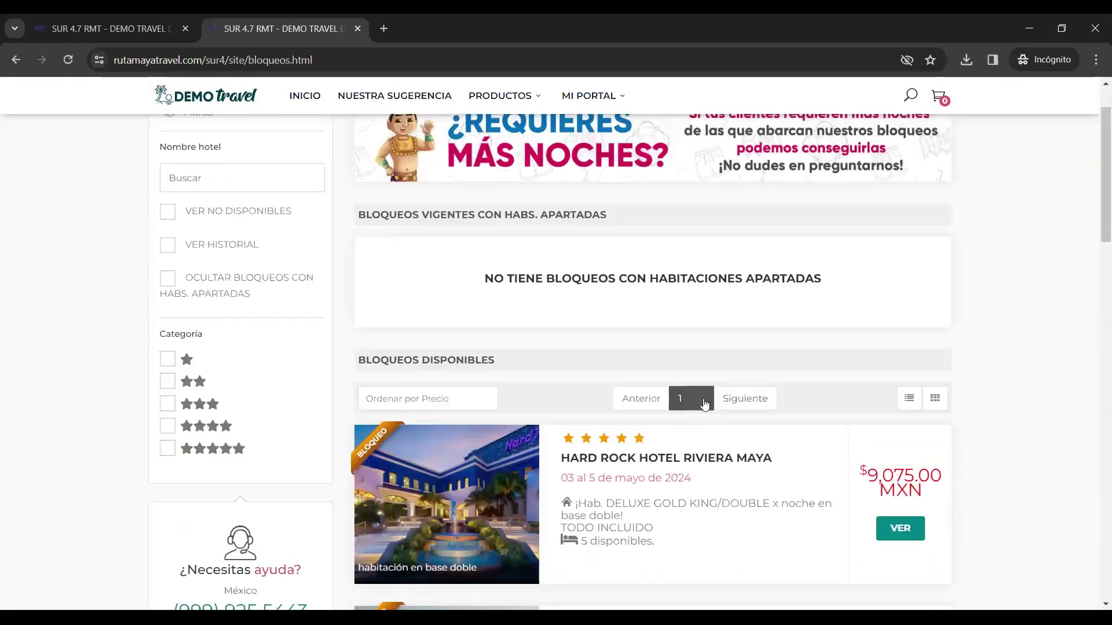
Switch to page 2 of the blocks and scroll down to Grand Oasis Cancun at $4,851.00 MXN.
{"action": "left_click", "coordinate": [702, 399]}
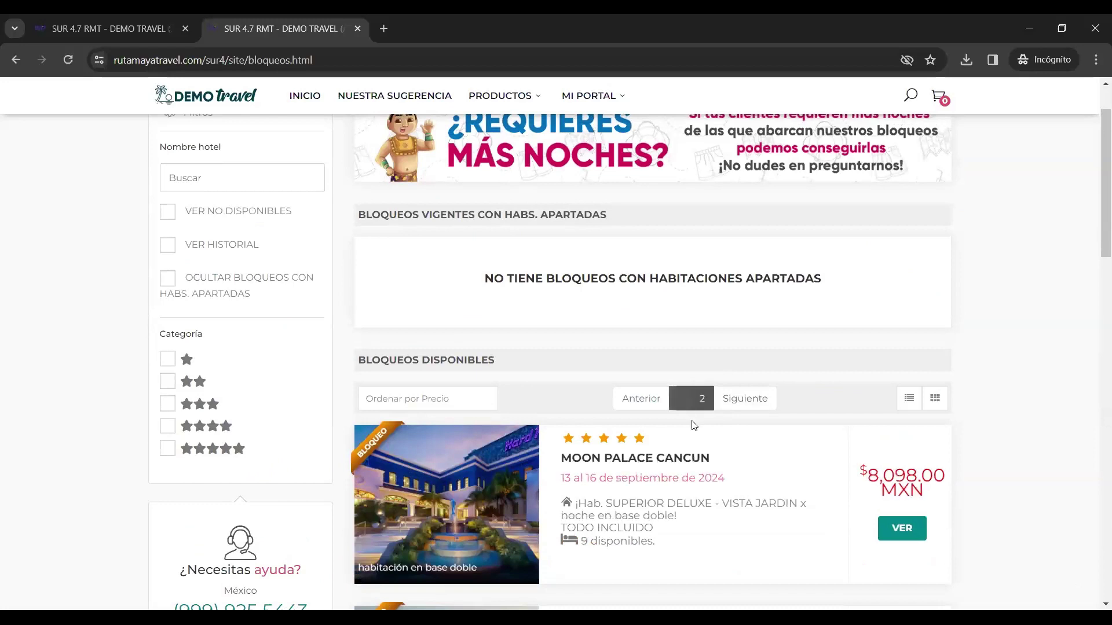
{"action": "scroll", "coordinate": [695, 417], "scroll_direction": "down", "scroll_amount": 1}
{"action": "scroll", "coordinate": [694, 426], "scroll_direction": "down", "scroll_amount": 1}
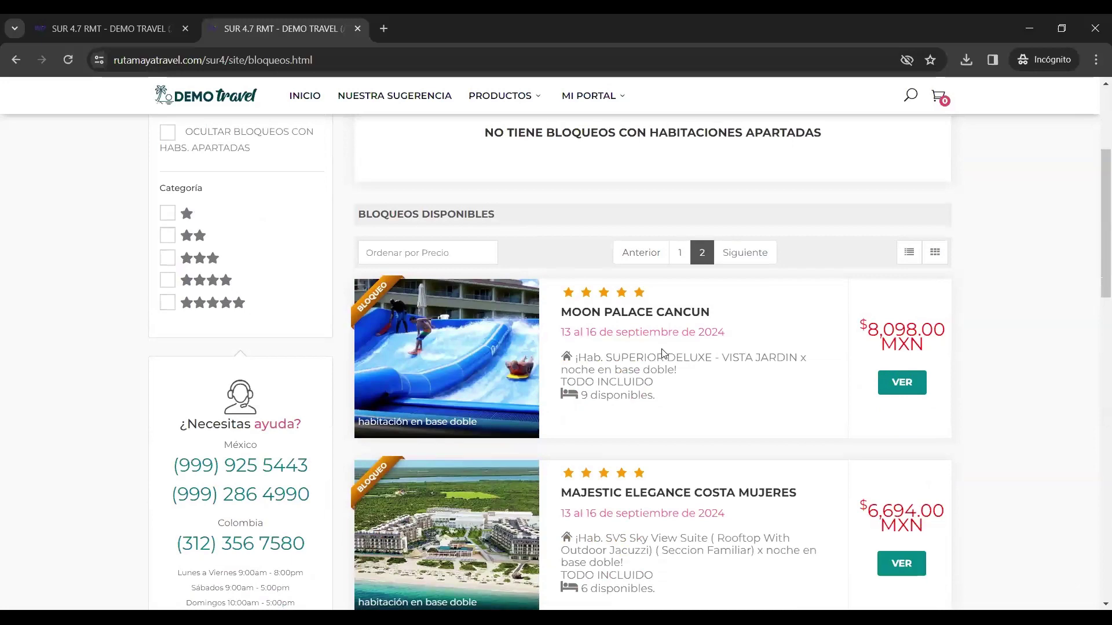
{"action": "scroll", "coordinate": [659, 350], "scroll_direction": "down", "scroll_amount": 1}
{"action": "scroll", "coordinate": [660, 318], "scroll_direction": "down", "scroll_amount": 1}
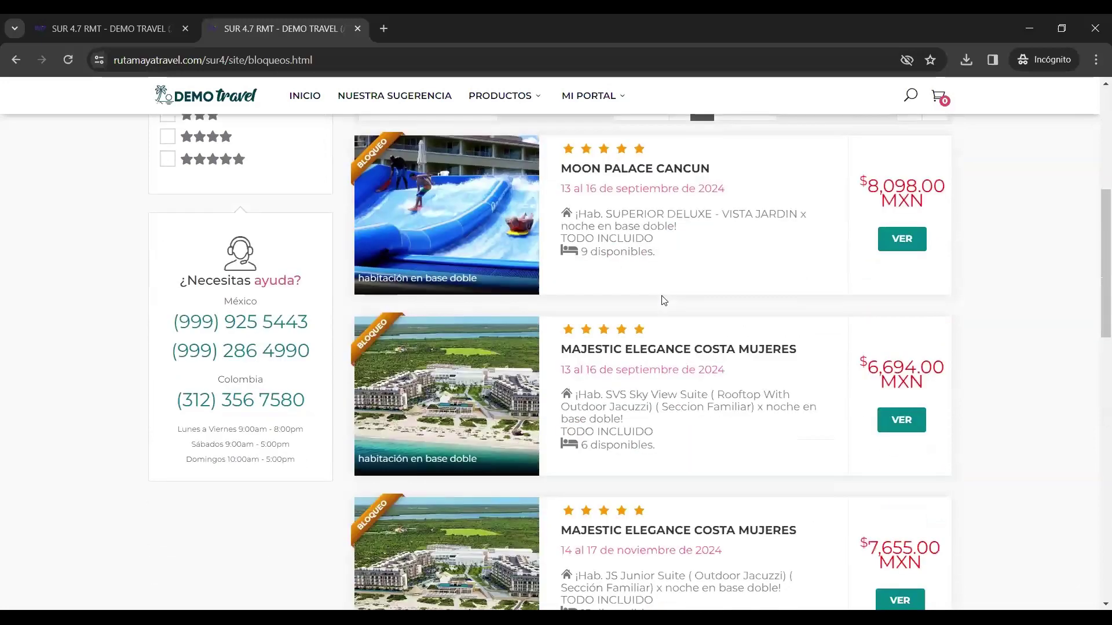
{"action": "scroll", "coordinate": [663, 296], "scroll_direction": "down", "scroll_amount": 1}
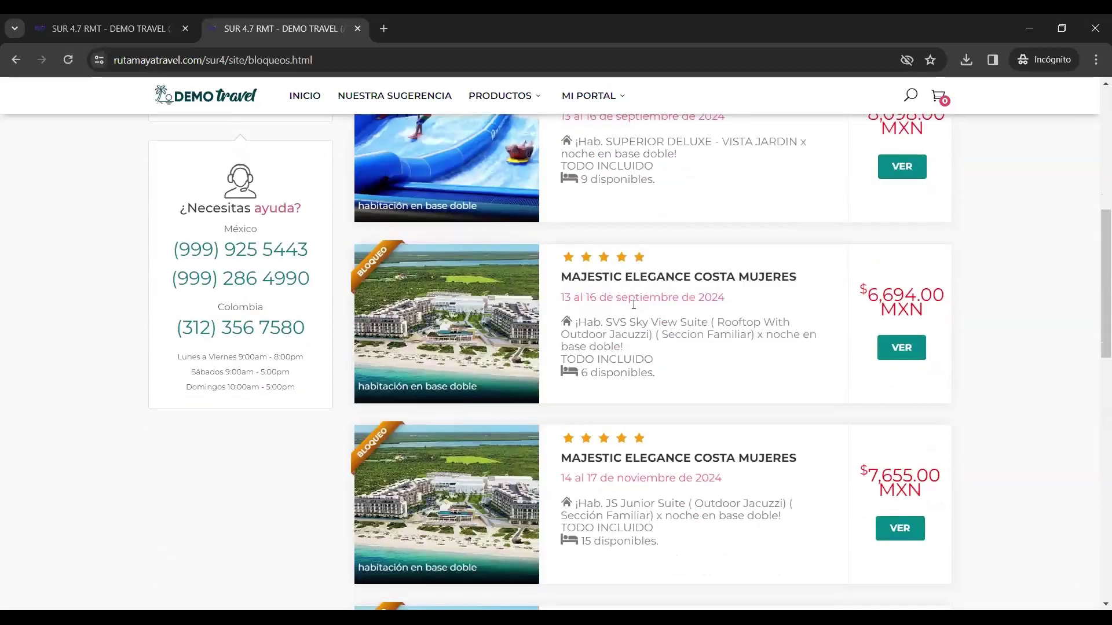
{"action": "scroll", "coordinate": [643, 322], "scroll_direction": "down", "scroll_amount": 2}
{"action": "scroll", "coordinate": [651, 335], "scroll_direction": "down", "scroll_amount": 3}
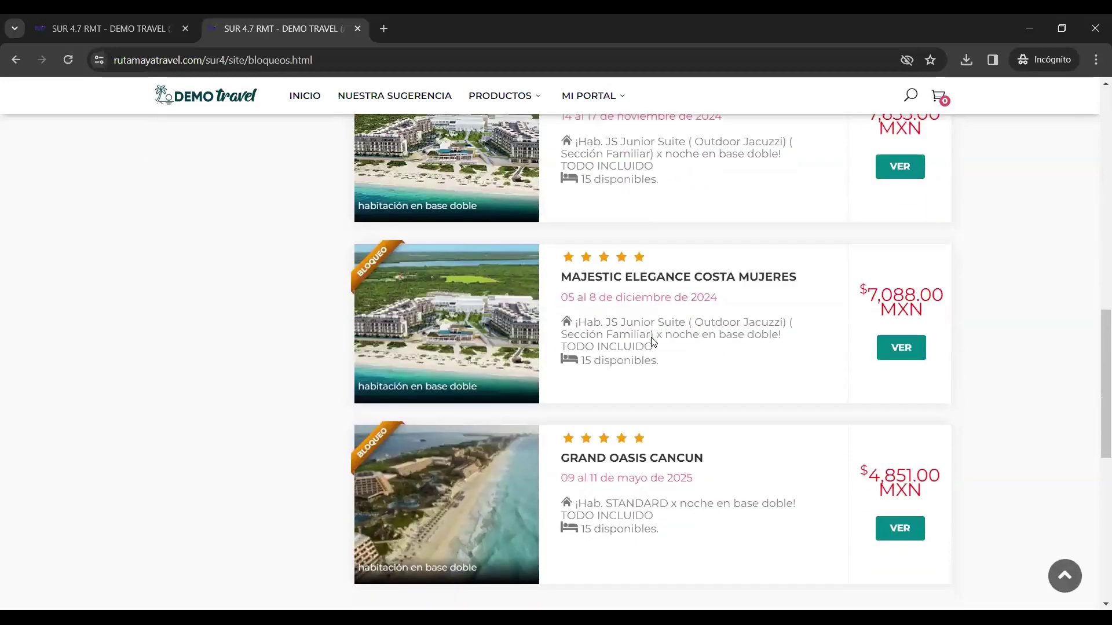
{"action": "scroll", "coordinate": [649, 354], "scroll_direction": "down", "scroll_amount": 1}
{"action": "scroll", "coordinate": [728, 272], "scroll_direction": "up", "scroll_amount": 1}
Hold one room in the Majestic Elegance Costa Mujeres December block, accepting the terms.
{"action": "triple_click", "coordinate": [666, 364]}
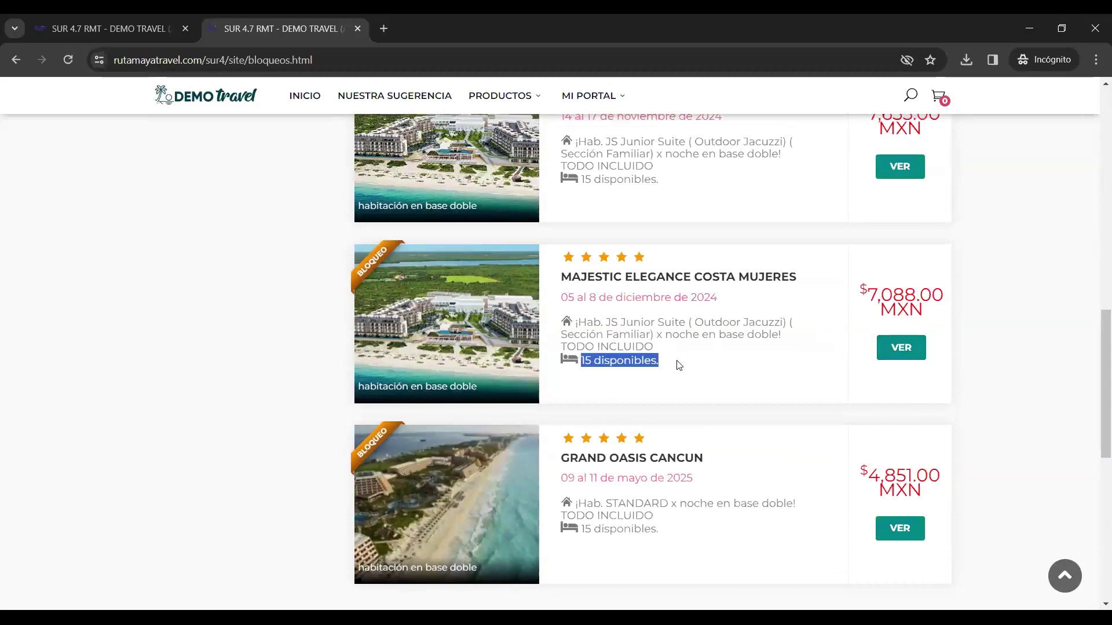
{"action": "left_click", "coordinate": [903, 350]}
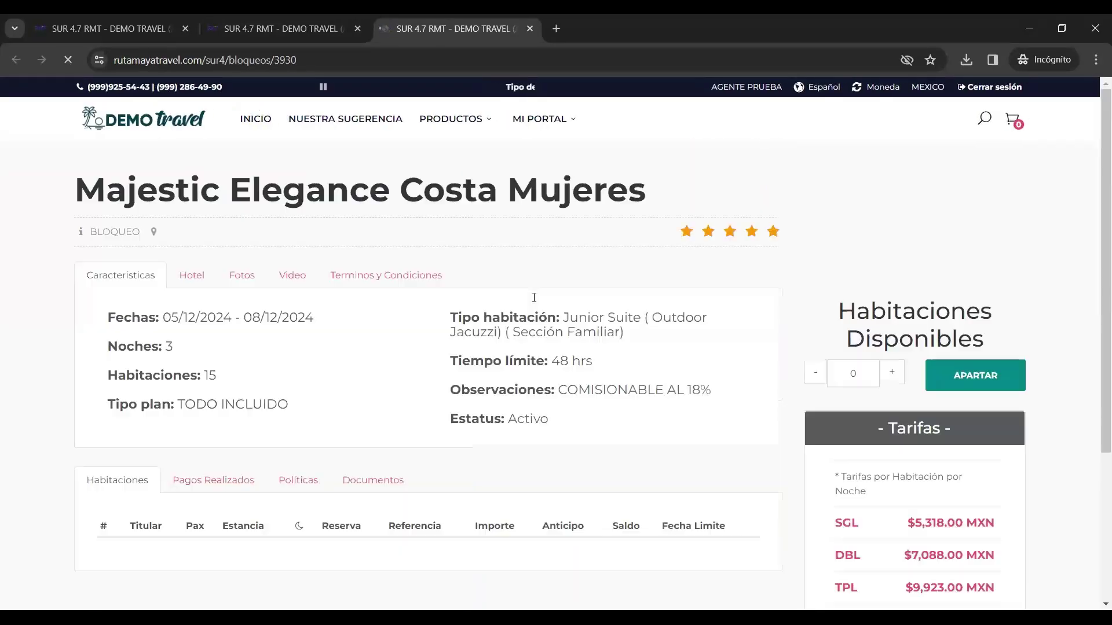
{"action": "scroll", "coordinate": [535, 299], "scroll_direction": "down", "scroll_amount": 1}
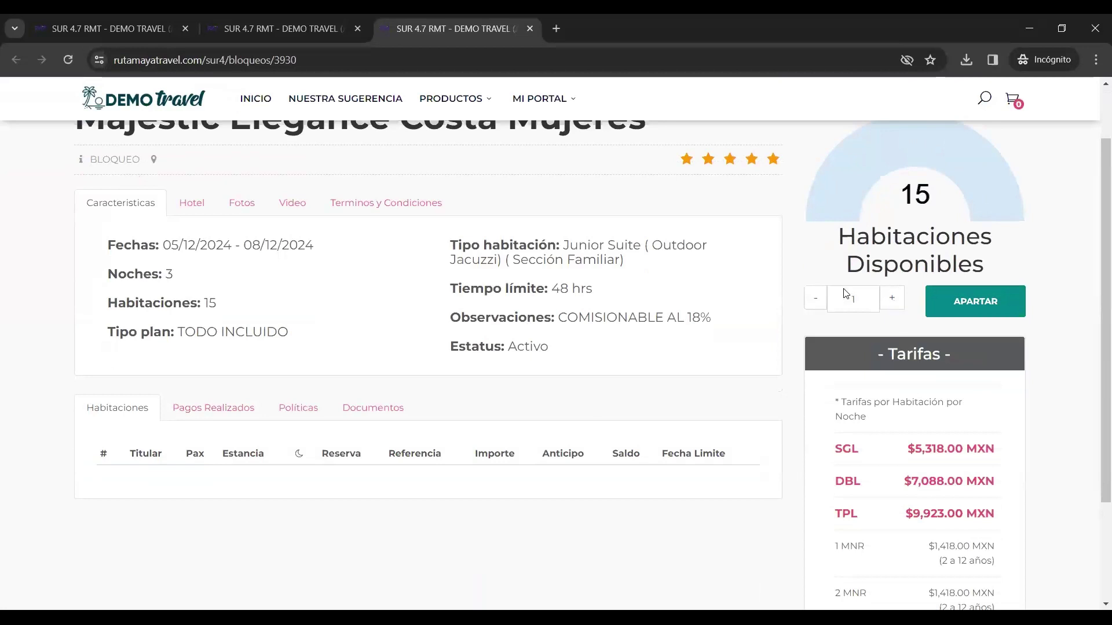
{"action": "left_click", "coordinate": [983, 309]}
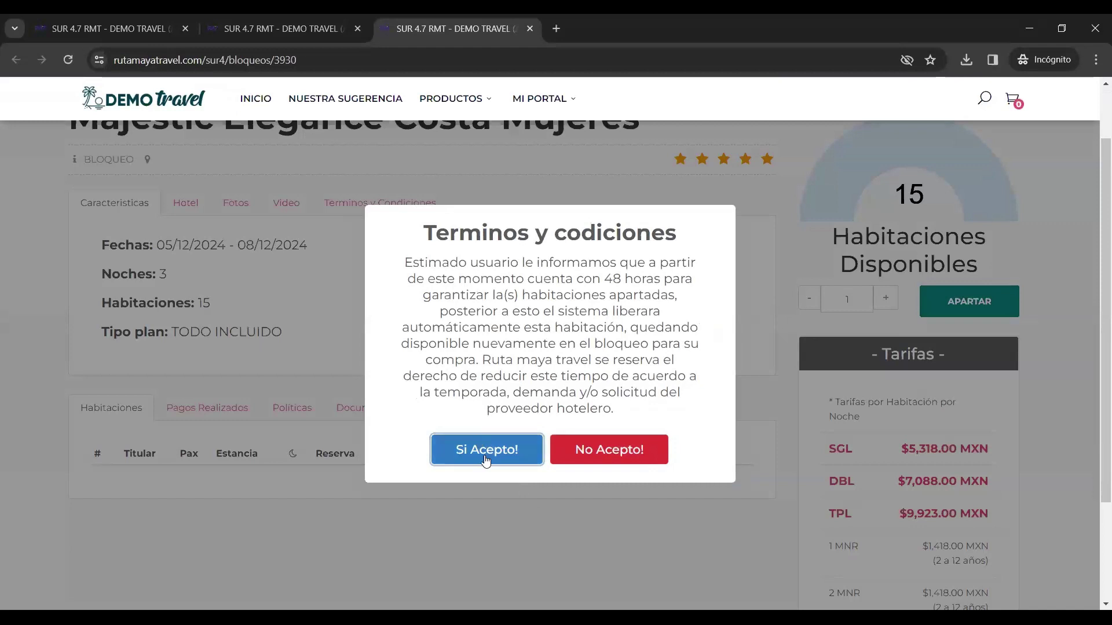
{"action": "left_click", "coordinate": [485, 454]}
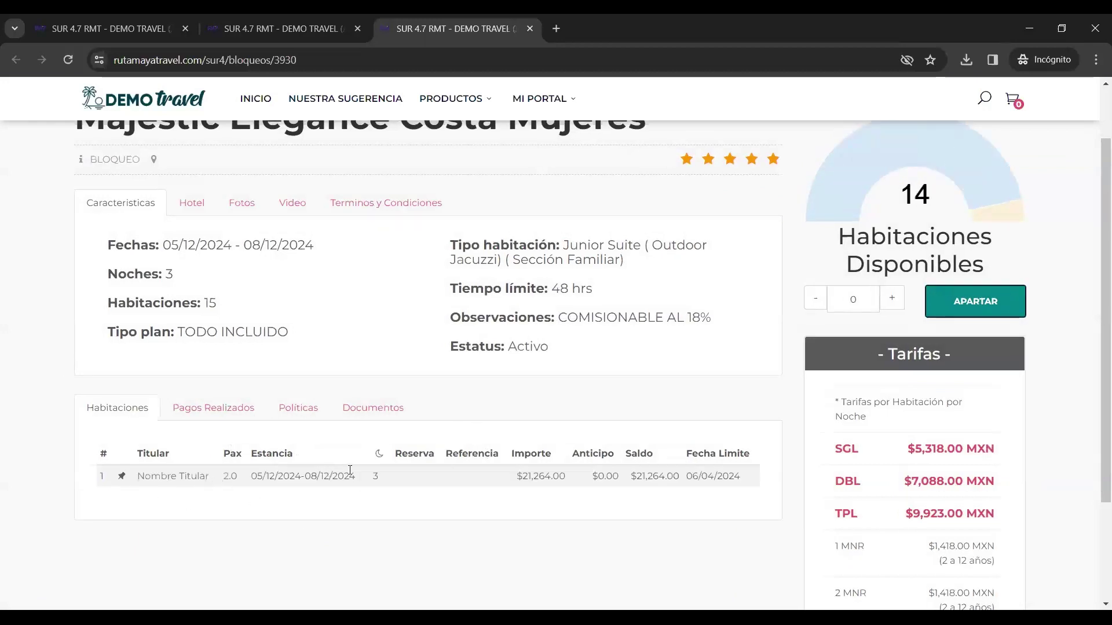
Open room 1's guest details and enter the lead guest's first name and surname.
{"action": "left_click", "coordinate": [172, 474]}
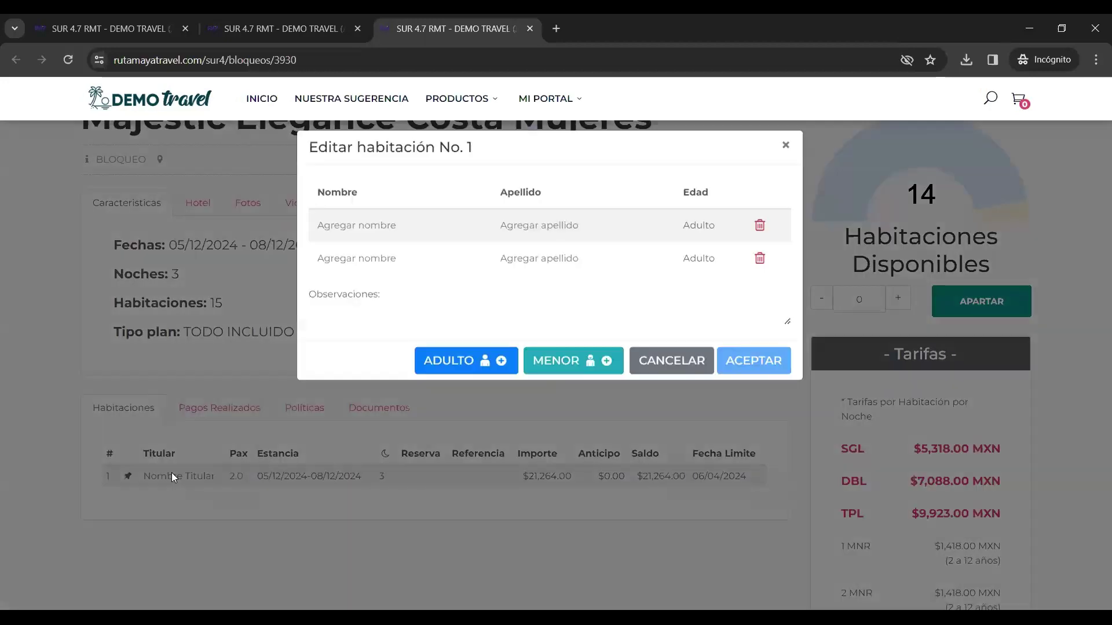
{"action": "left_click", "coordinate": [376, 229]}
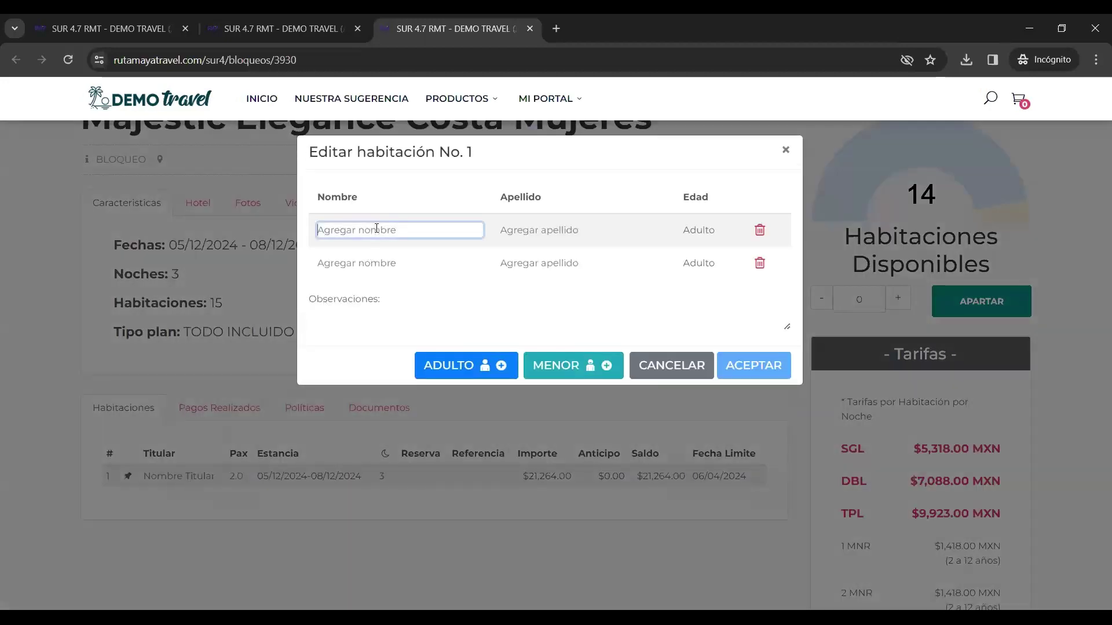
{"action": "key", "text": "Tab"}
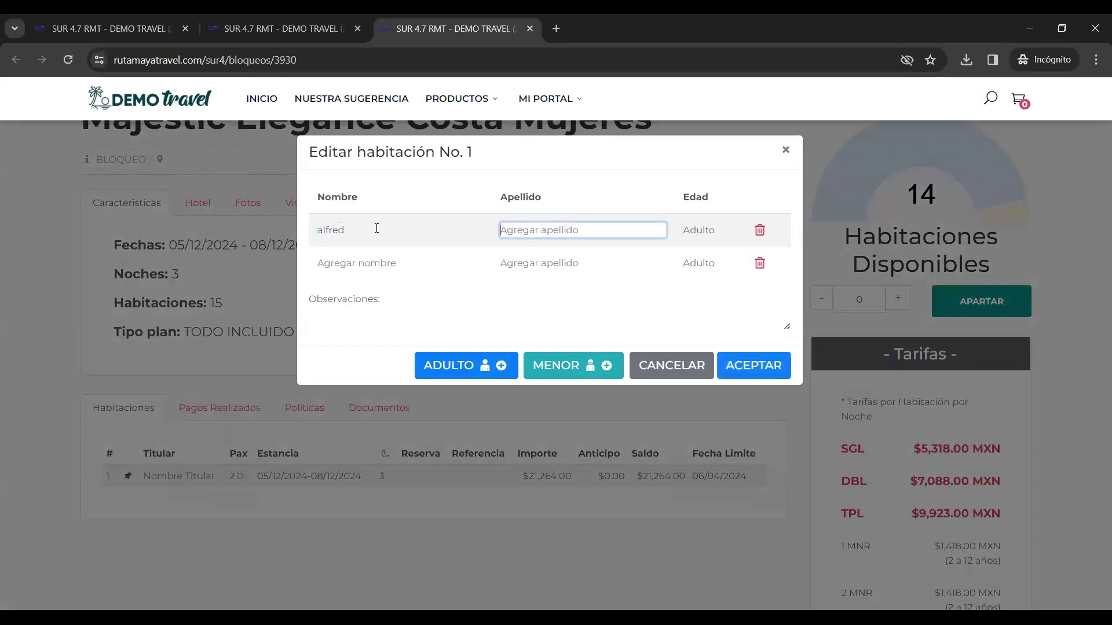
Enter the second guest's first name and surname and save the rooming list.
{"action": "left_click", "coordinate": [376, 265]}
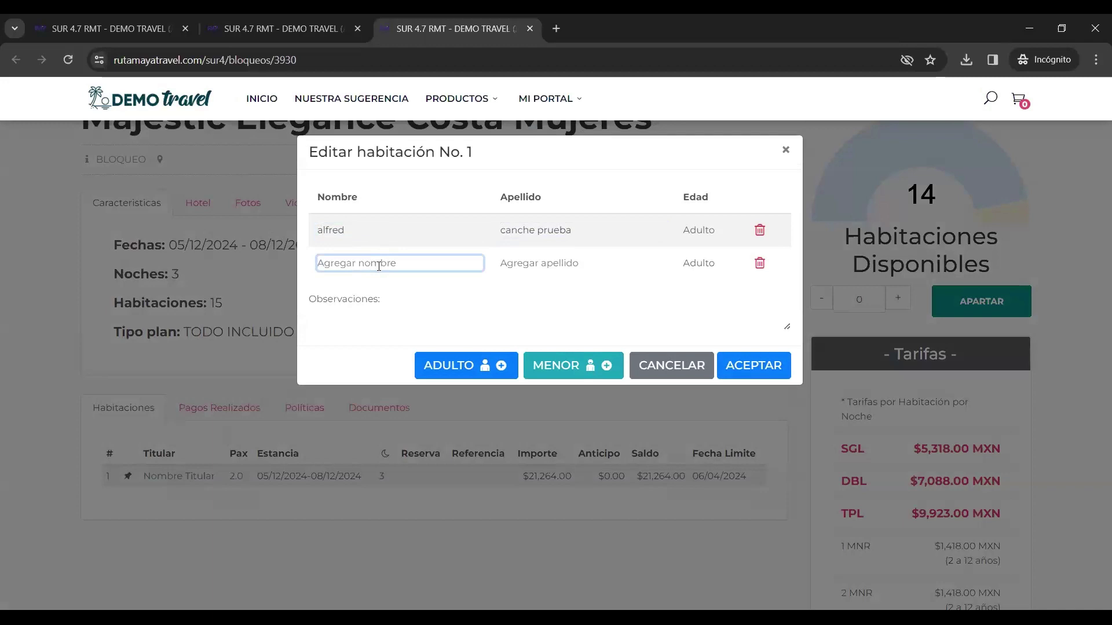
{"action": "type", "text": "A"}
{"action": "type", "text": "LFREDO"}
{"action": "key", "text": "Tab"}
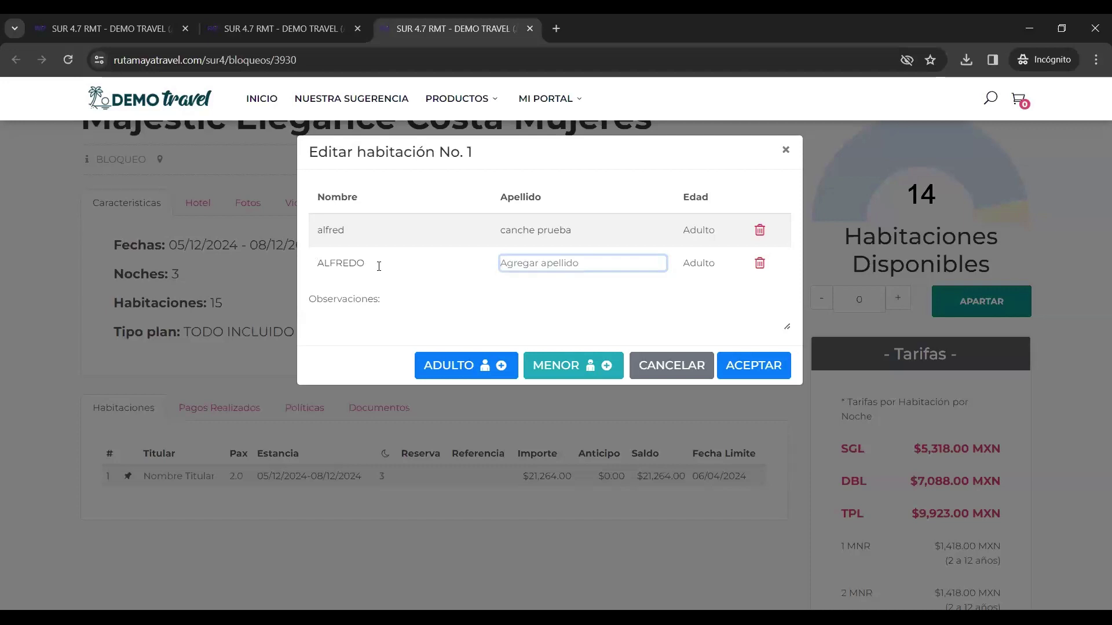
{"action": "type", "text": "ACOMPAÑA"}
{"action": "type", "text": "NTE"}
{"action": "left_click", "coordinate": [766, 367]}
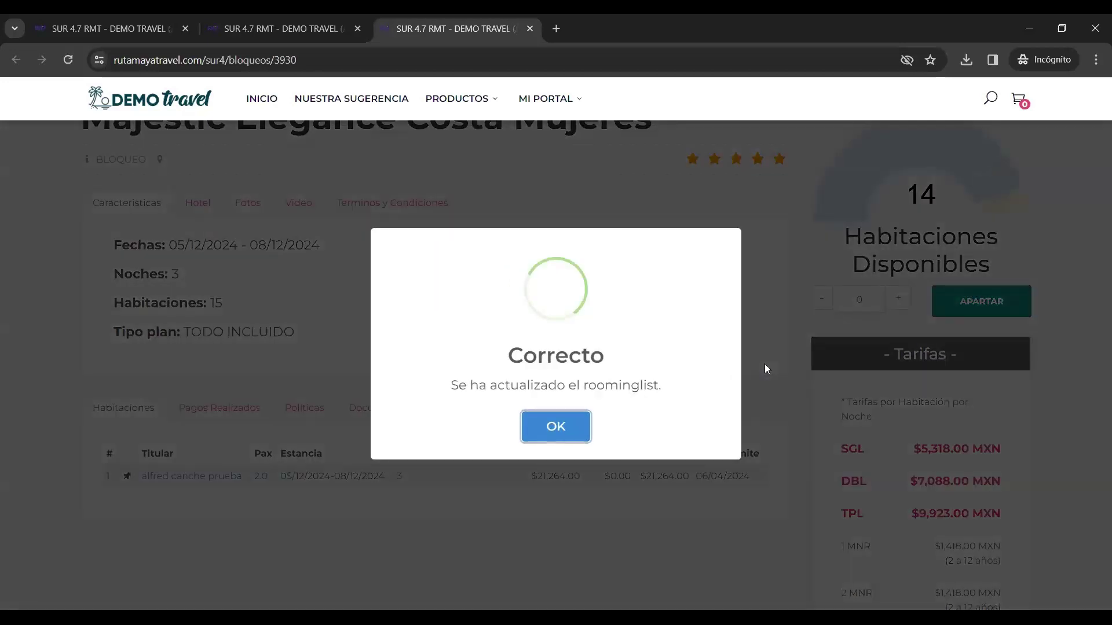
Dismiss the Correcto confirmation and review the held room: 2.0 pax, $21,264.00 balance, $0.00 paid.
{"action": "left_click", "coordinate": [568, 431]}
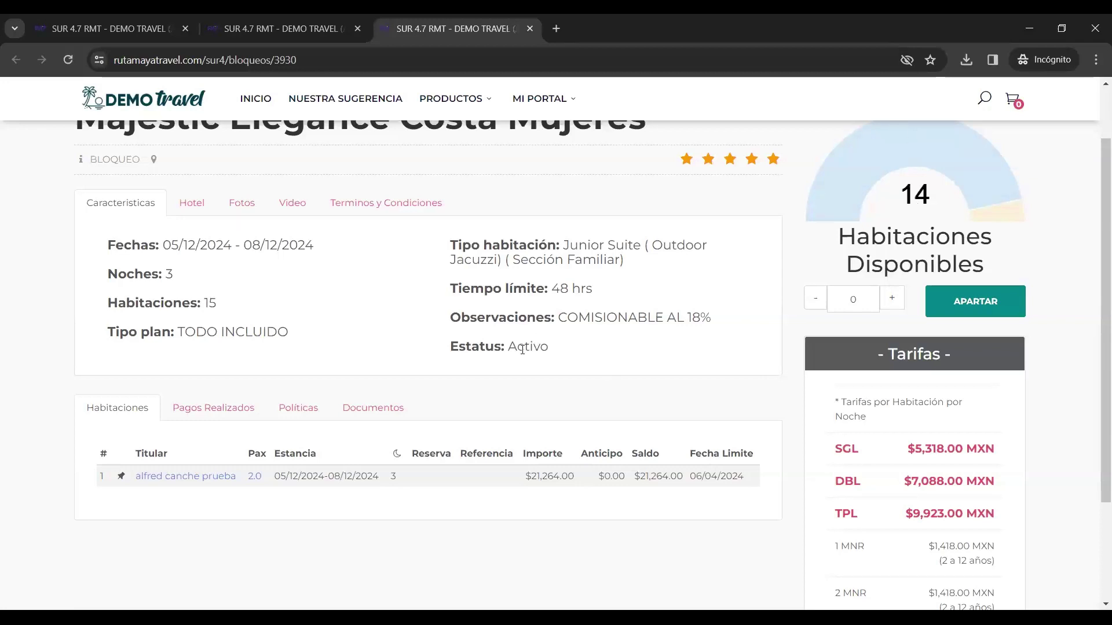
{"action": "scroll", "coordinate": [596, 366], "scroll_direction": "down", "scroll_amount": 1}
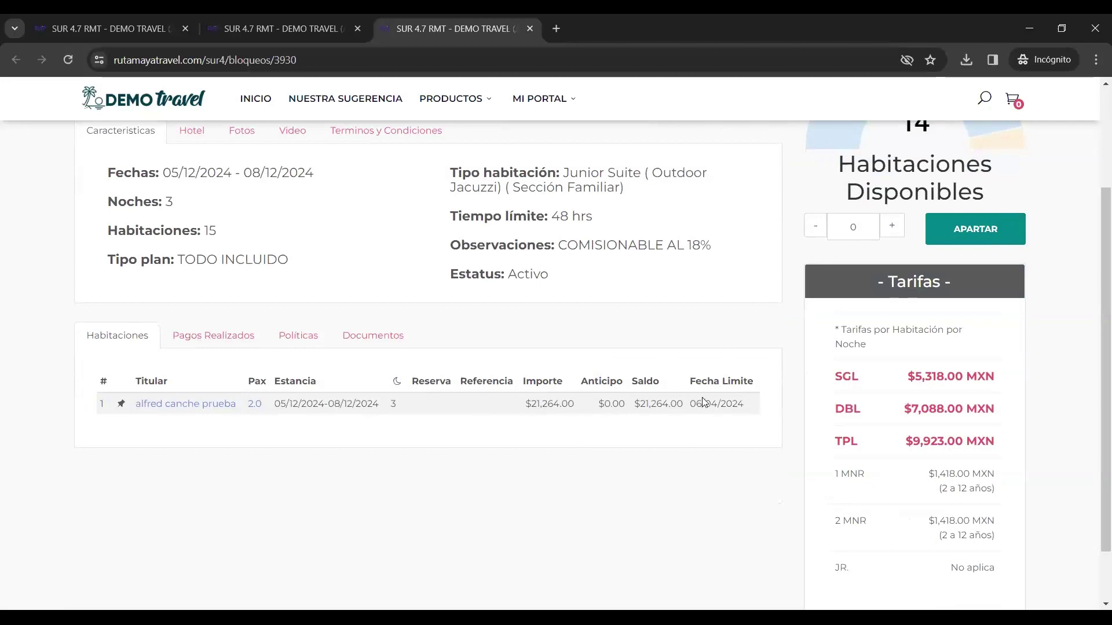
{"action": "scroll", "coordinate": [532, 390], "scroll_direction": "up", "scroll_amount": 3}
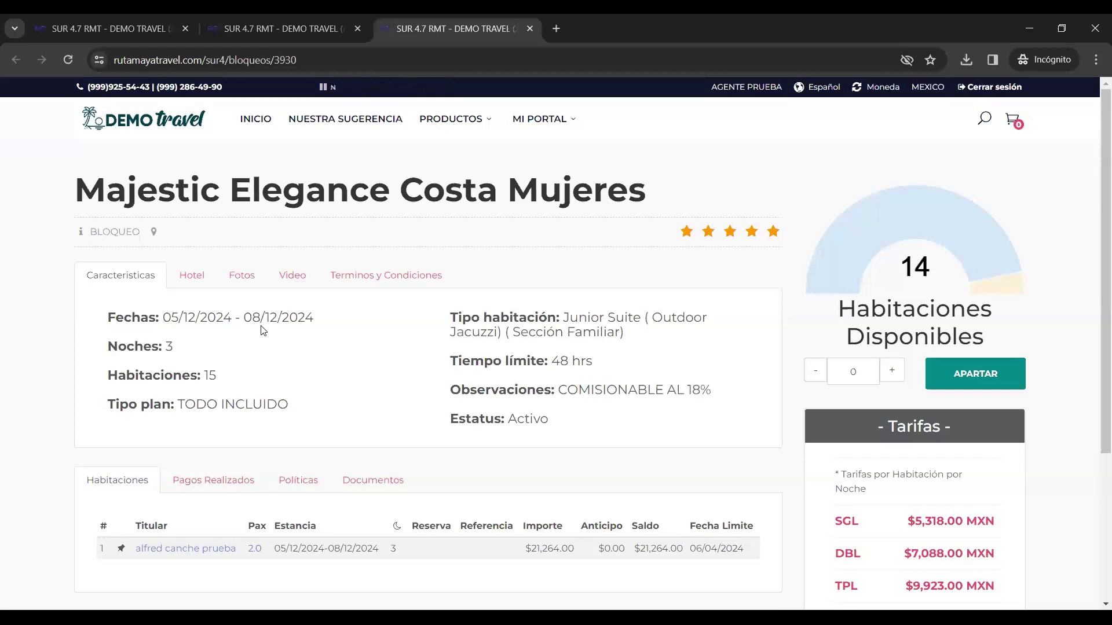
{"action": "scroll", "coordinate": [534, 352], "scroll_direction": "down", "scroll_amount": 1}
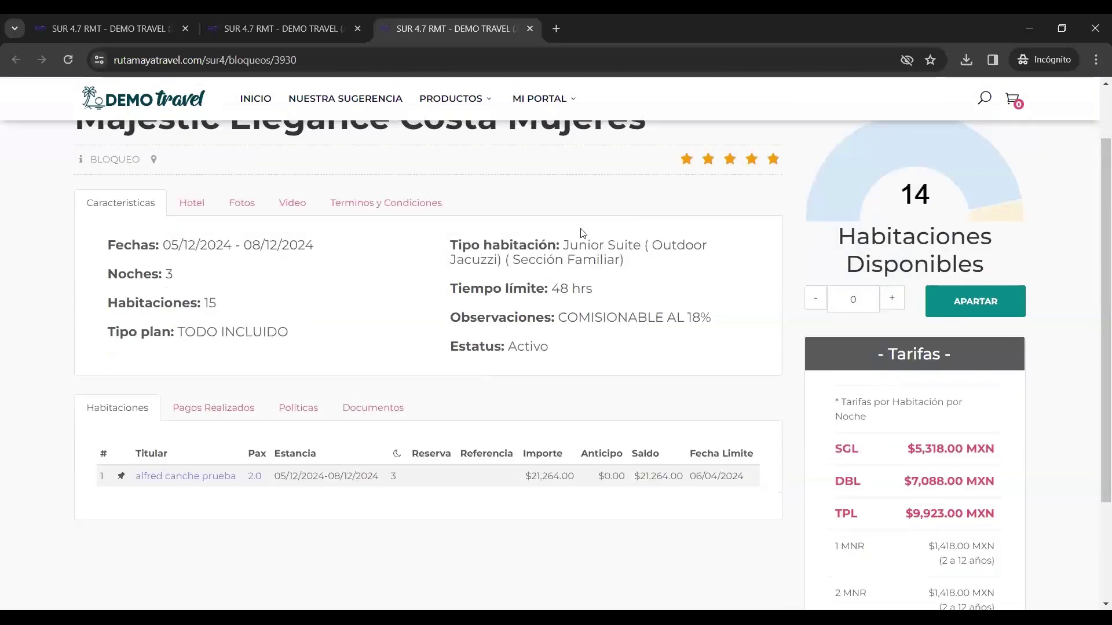
Show the block's Terminos y Condiciones, including the 15% non-refundable deposit within 48 hours.
{"action": "left_click", "coordinate": [387, 212]}
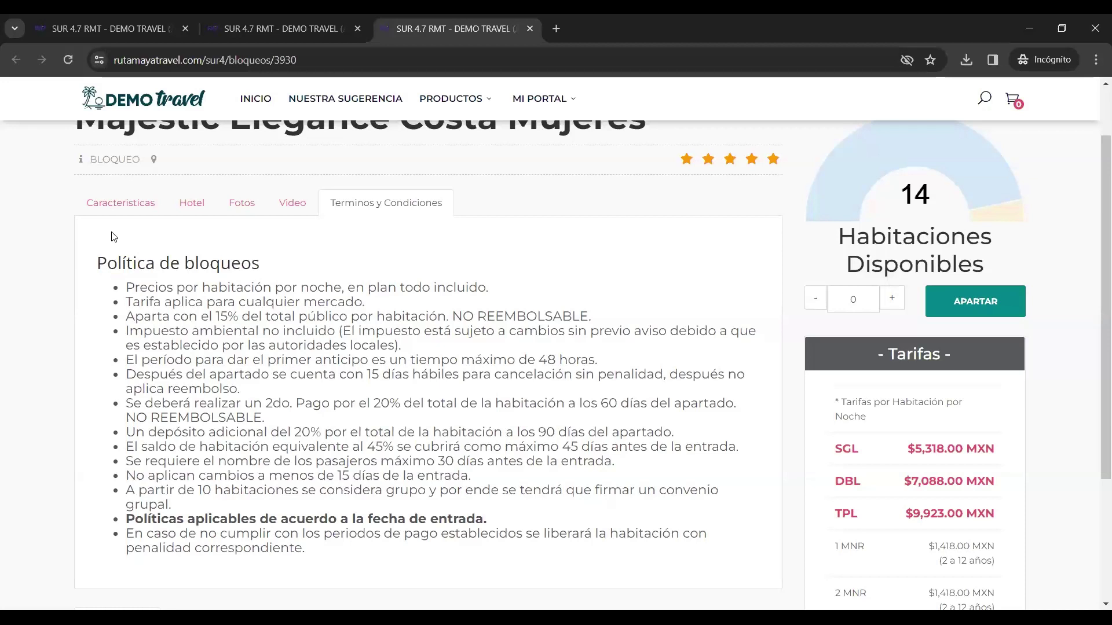
{"action": "scroll", "coordinate": [541, 381], "scroll_direction": "up", "scroll_amount": 2}
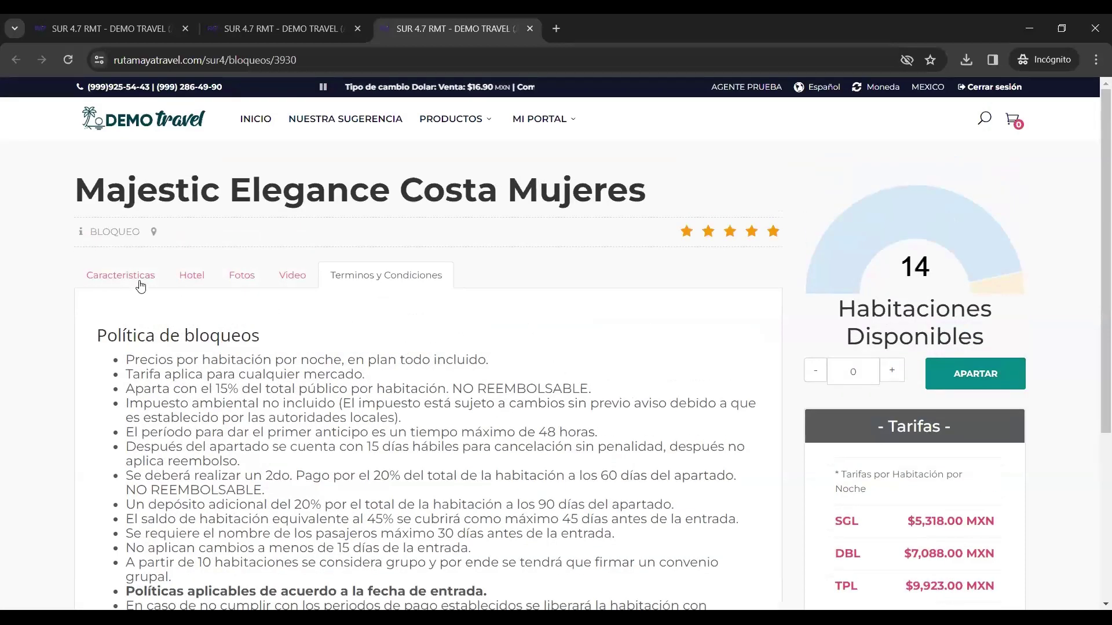
Browse the block's booking details, description and photo gallery, then the empty Video section.
{"action": "left_click", "coordinate": [119, 279]}
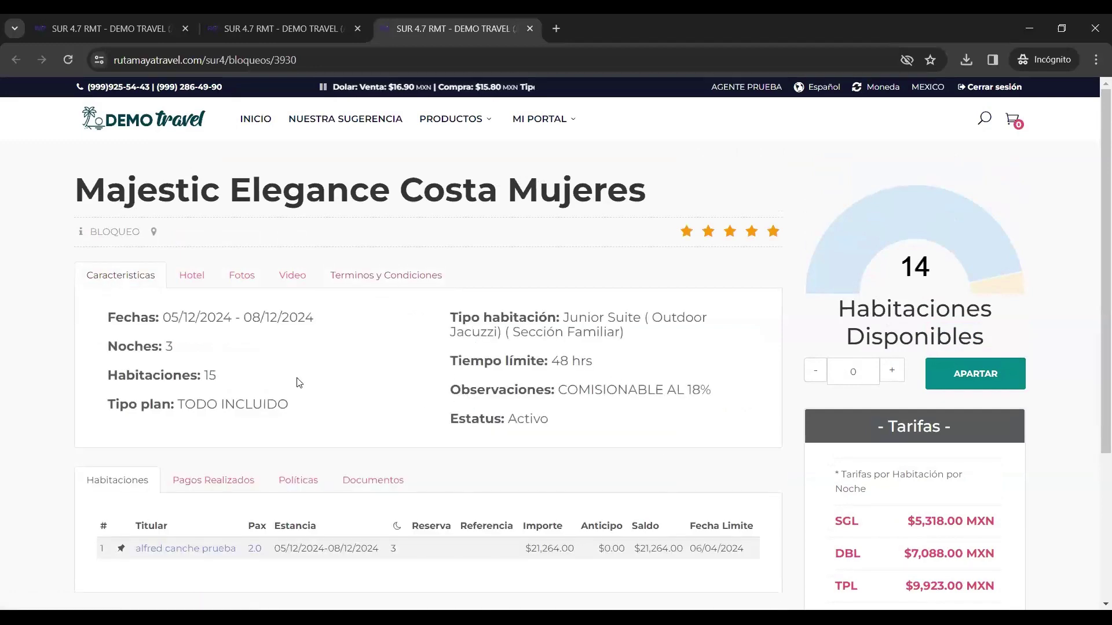
{"action": "left_click", "coordinate": [197, 278]}
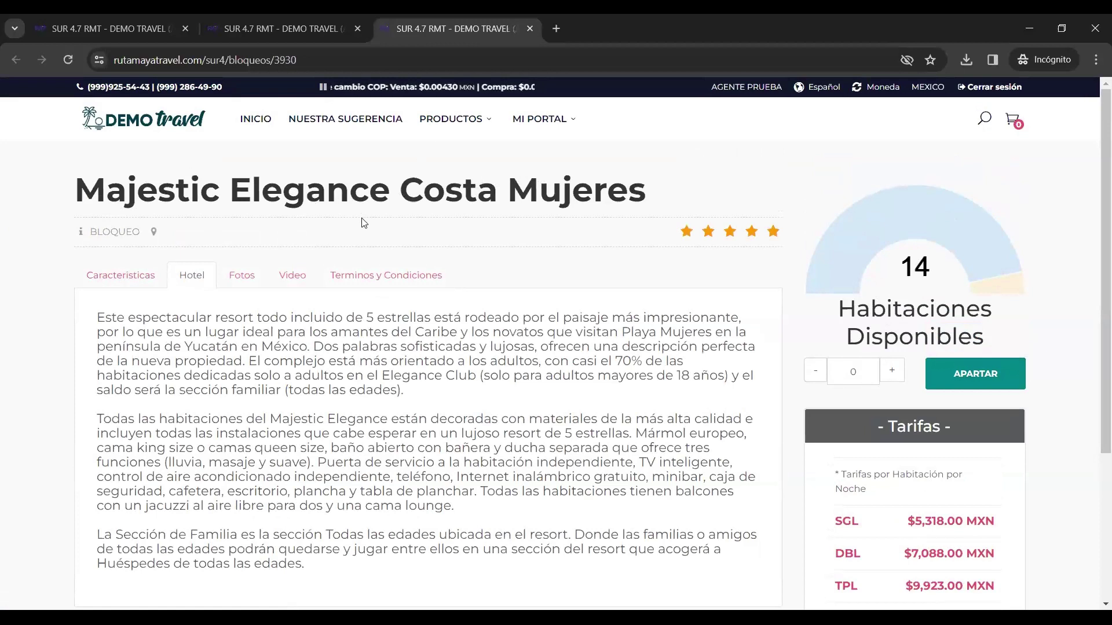
{"action": "left_click", "coordinate": [239, 277]}
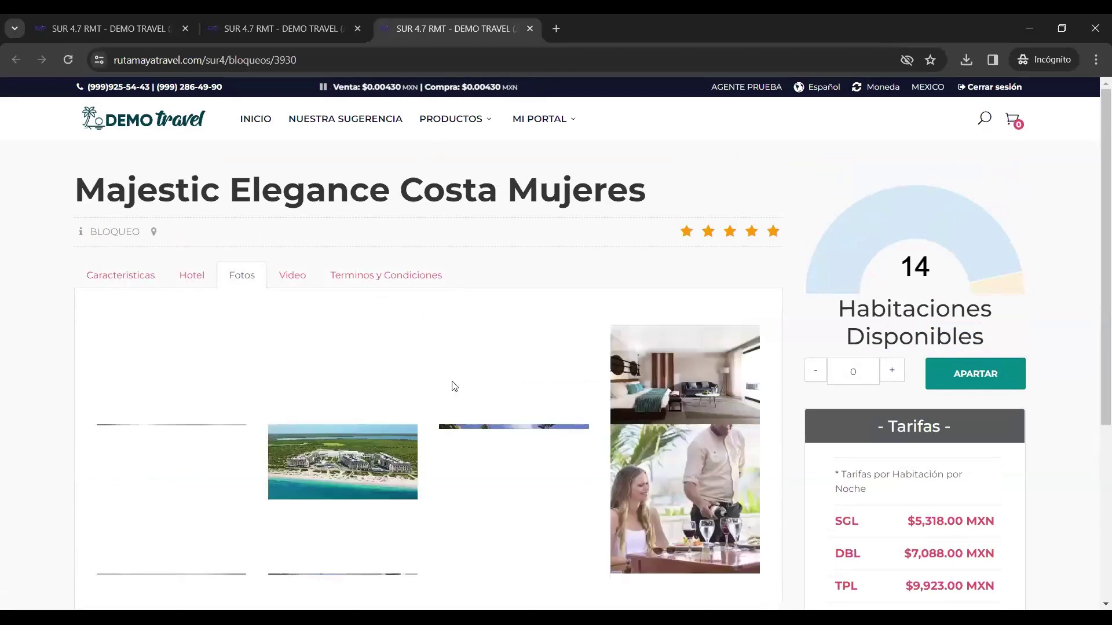
{"action": "scroll", "coordinate": [472, 383], "scroll_direction": "down", "scroll_amount": 1}
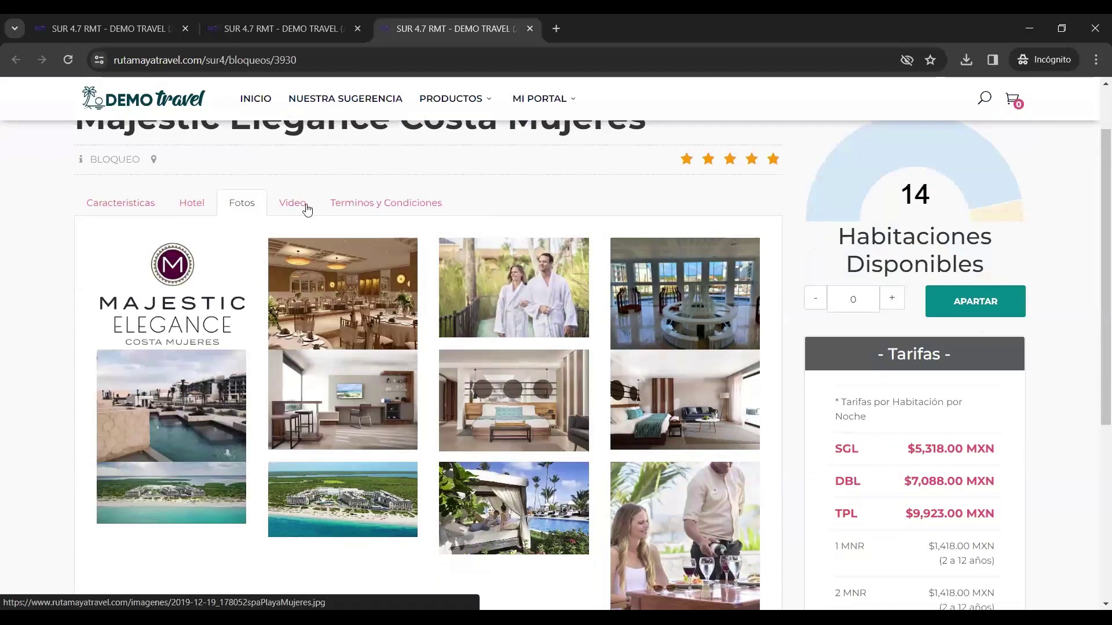
{"action": "left_click", "coordinate": [289, 212]}
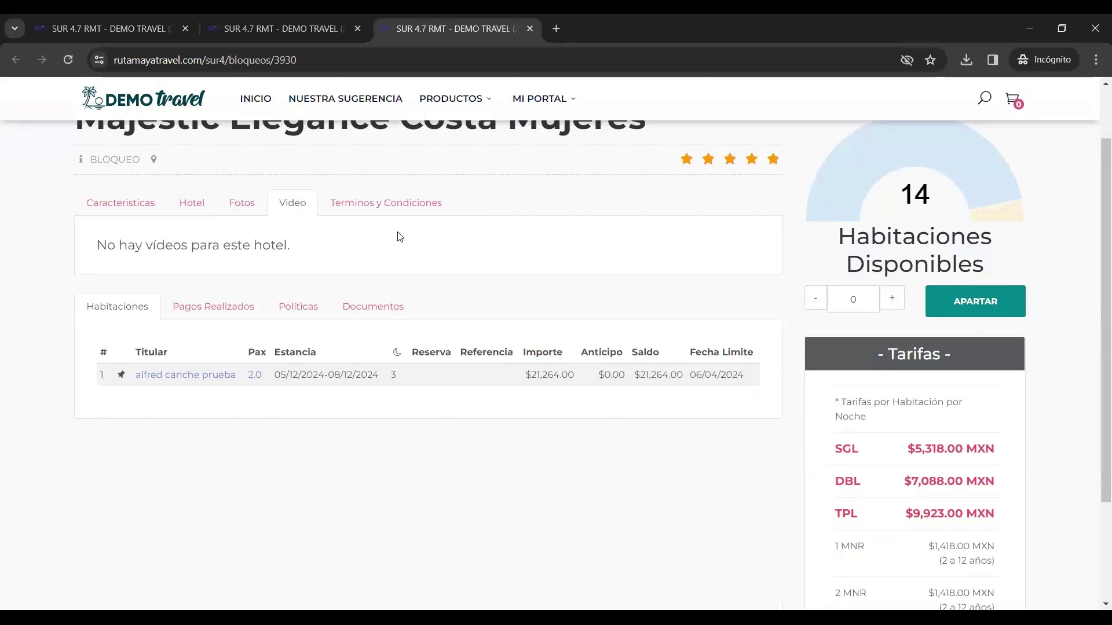
Scroll through the Política de bloqueos terms, then bring up the PRODUCTOS category list.
{"action": "left_click", "coordinate": [387, 215]}
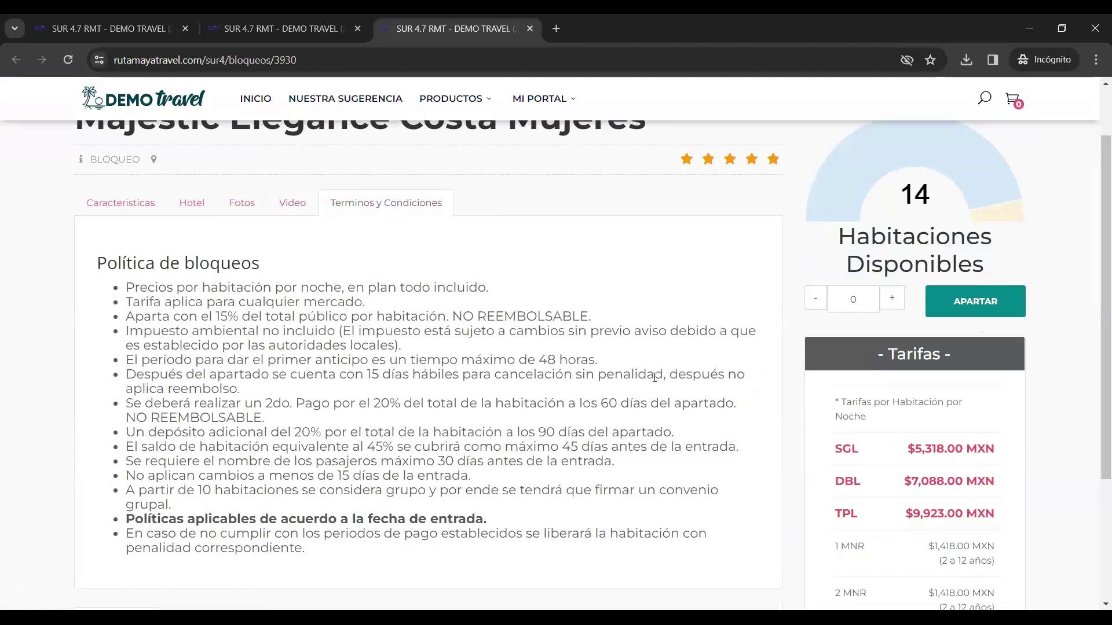
{"action": "scroll", "coordinate": [616, 377], "scroll_direction": "down", "scroll_amount": 3}
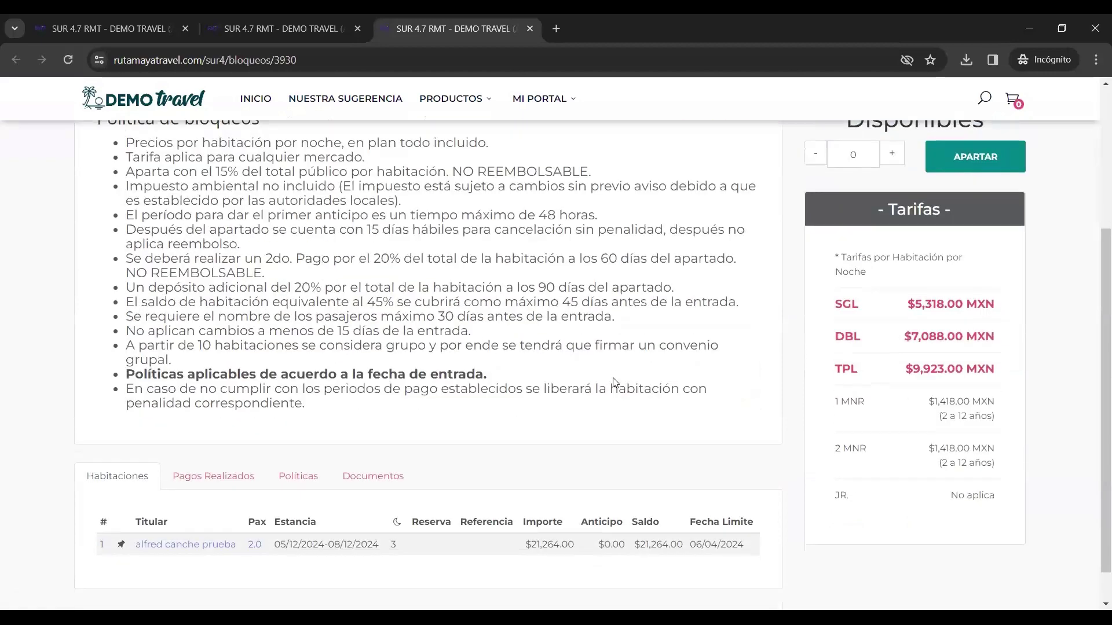
{"action": "scroll", "coordinate": [616, 382], "scroll_direction": "down", "scroll_amount": 1}
{"action": "scroll", "coordinate": [615, 382], "scroll_direction": "up", "scroll_amount": 5}
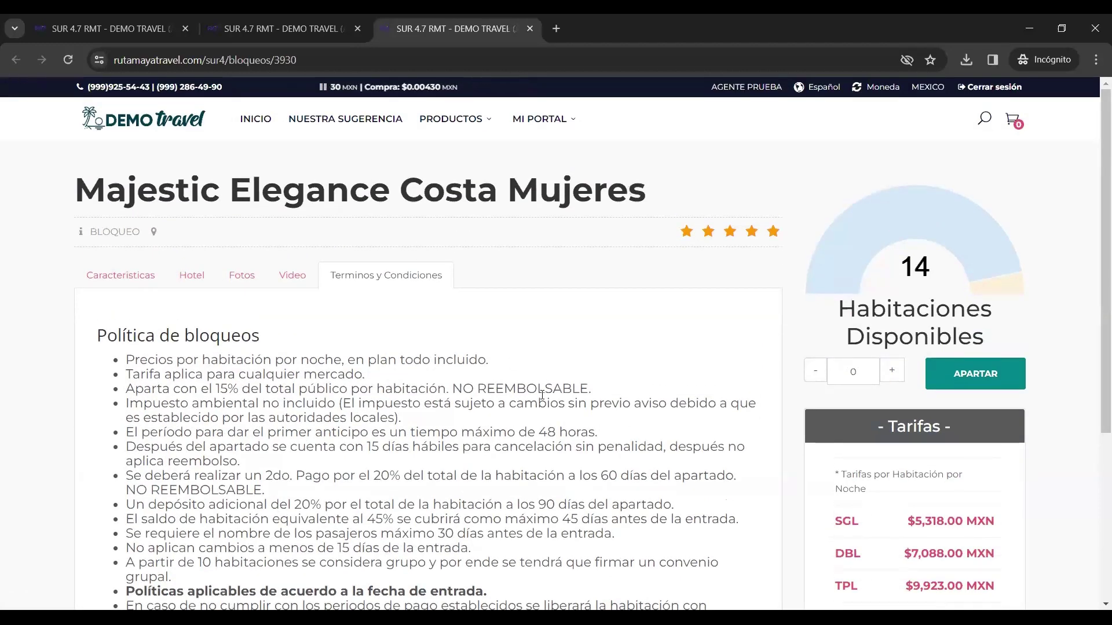
{"action": "scroll", "coordinate": [541, 387], "scroll_direction": "down", "scroll_amount": 1}
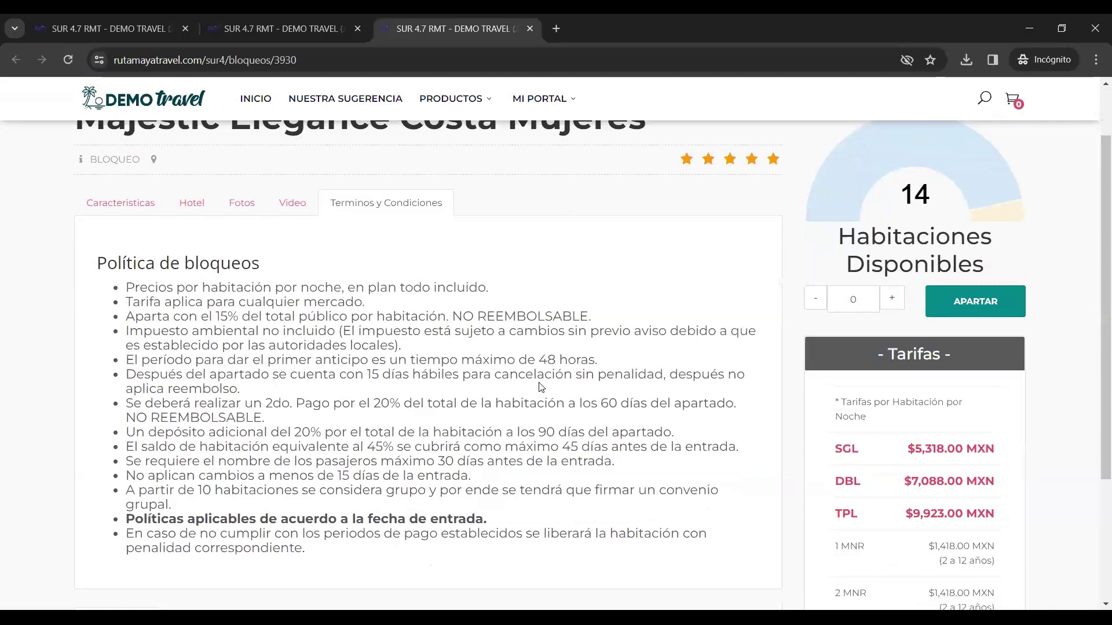
{"action": "scroll", "coordinate": [584, 397], "scroll_direction": "up", "scroll_amount": 2}
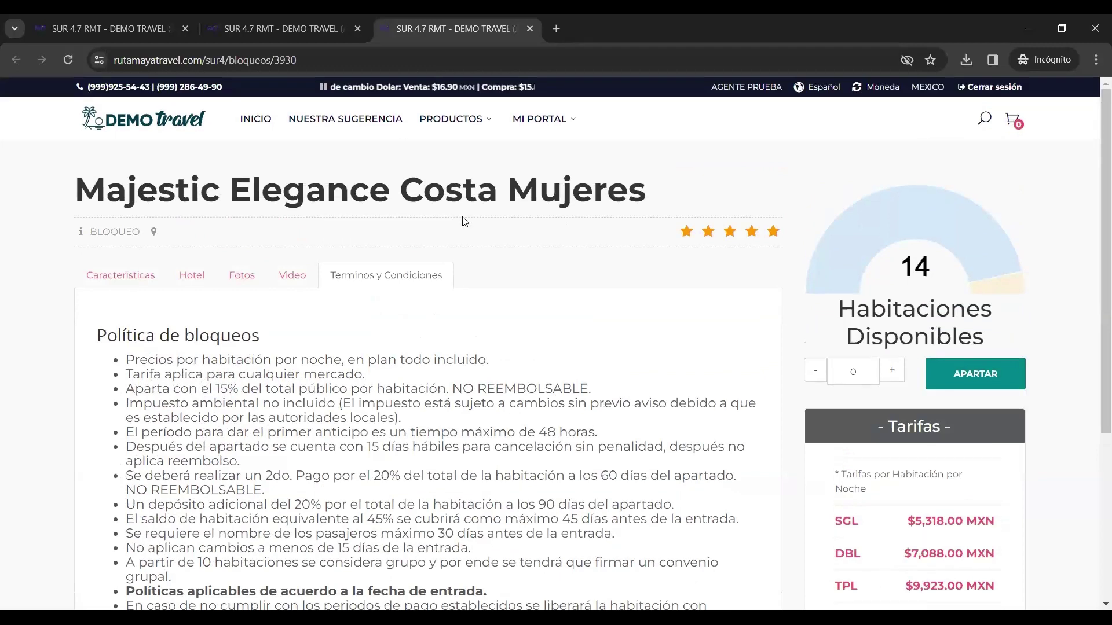
{"action": "left_click", "coordinate": [476, 122]}
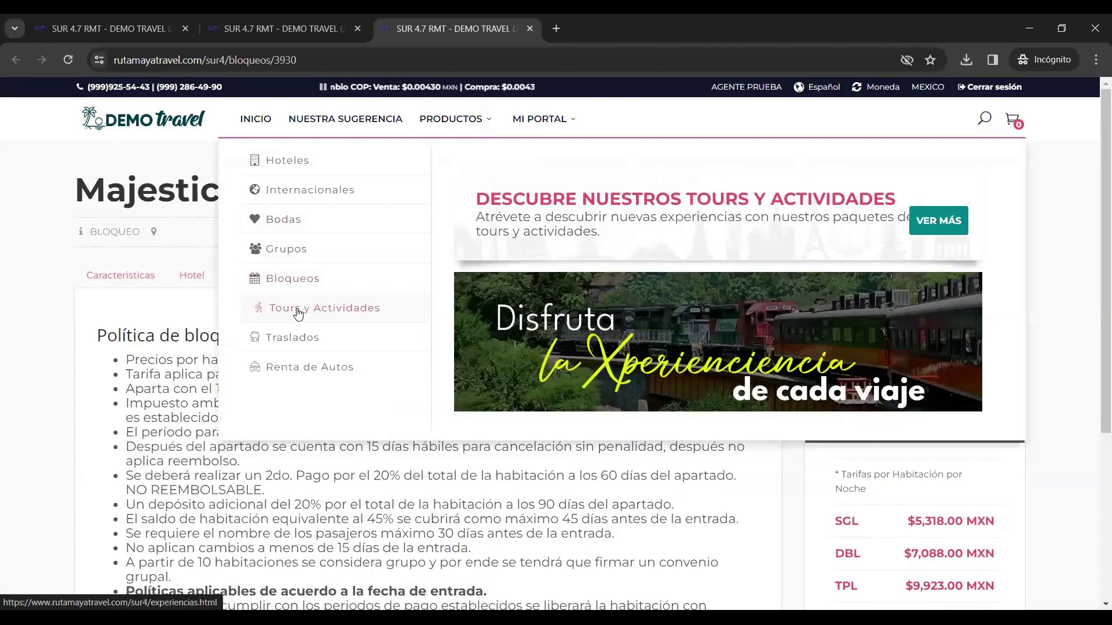
Browse the Tours y Actividades catalogue's tour cards and prices, scrolling down and back up.
{"action": "left_click", "coordinate": [298, 313]}
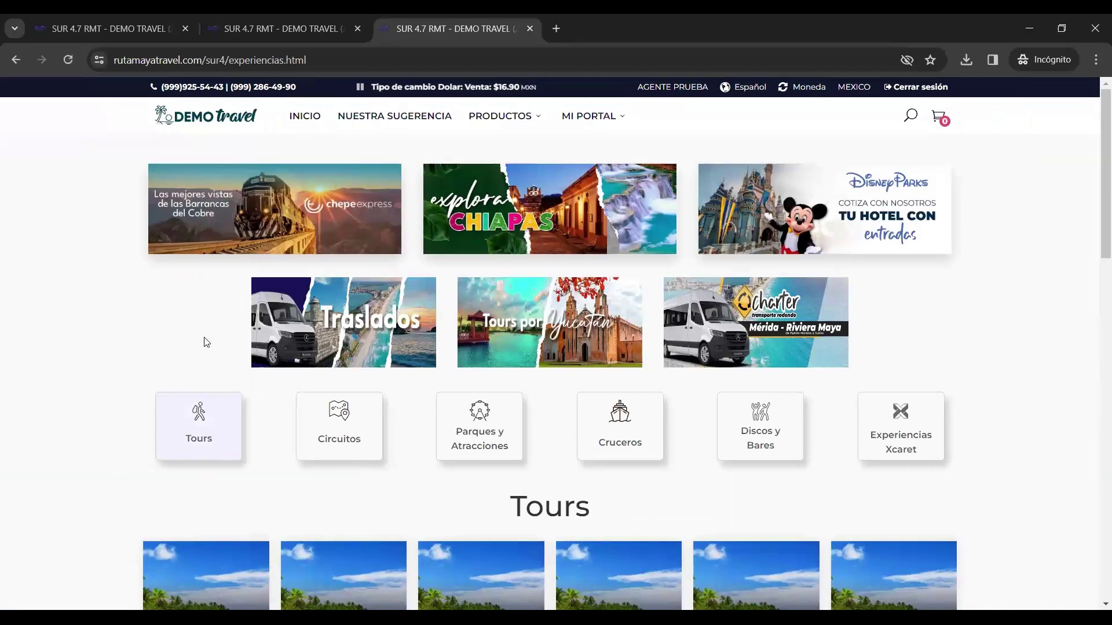
{"action": "scroll", "coordinate": [203, 342], "scroll_direction": "down", "scroll_amount": 1}
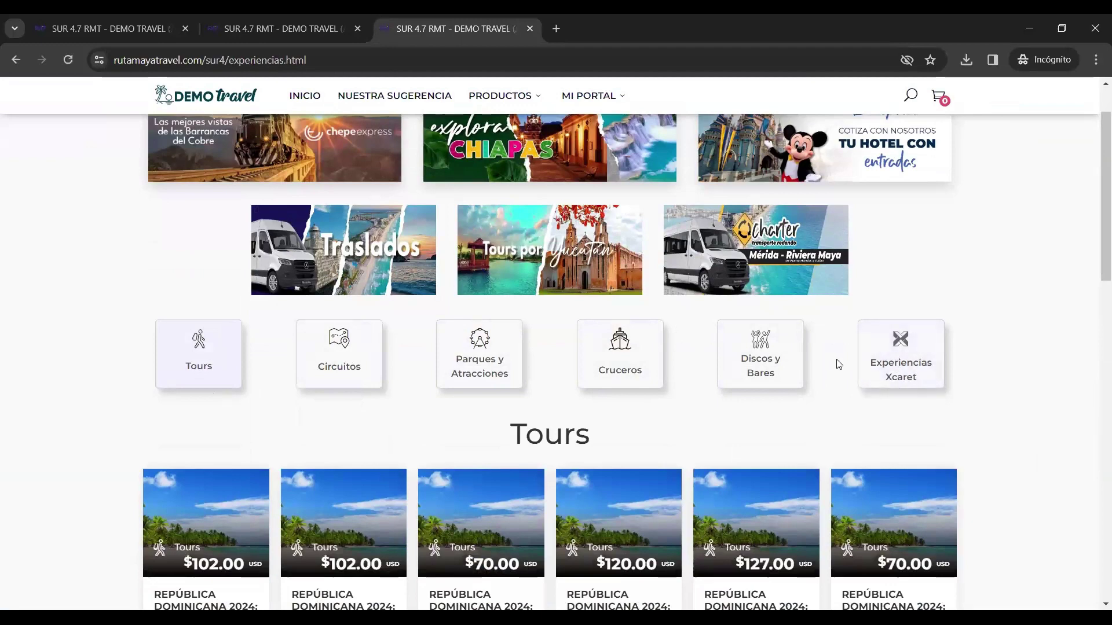
{"action": "scroll", "coordinate": [385, 295], "scroll_direction": "down", "scroll_amount": 4}
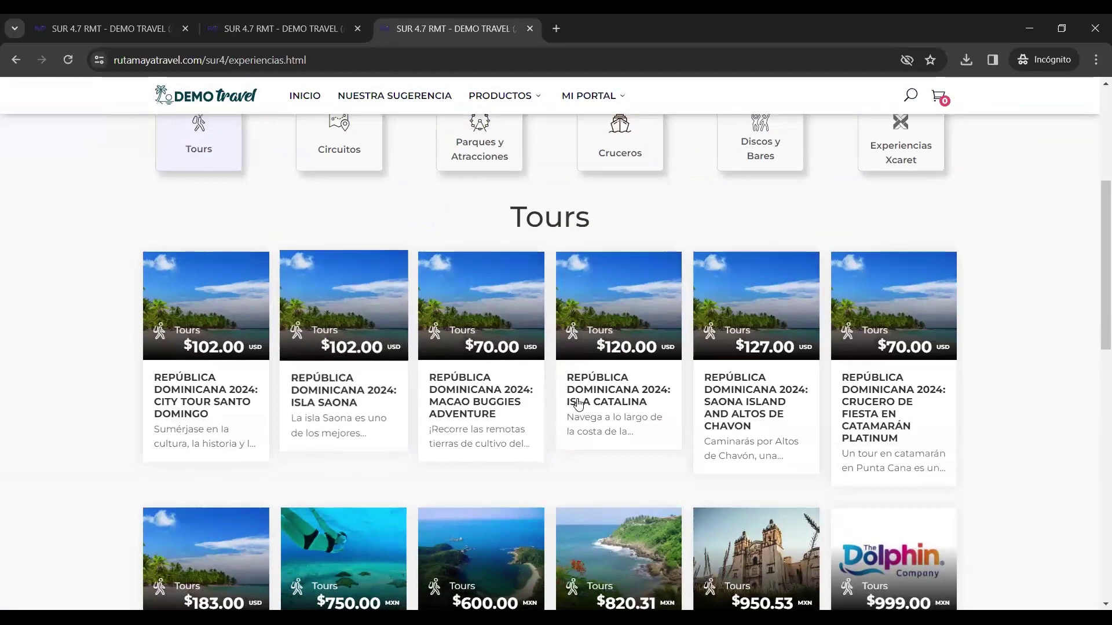
{"action": "scroll", "coordinate": [578, 407], "scroll_direction": "down", "scroll_amount": 1}
{"action": "scroll", "coordinate": [578, 407], "scroll_direction": "down", "scroll_amount": 2}
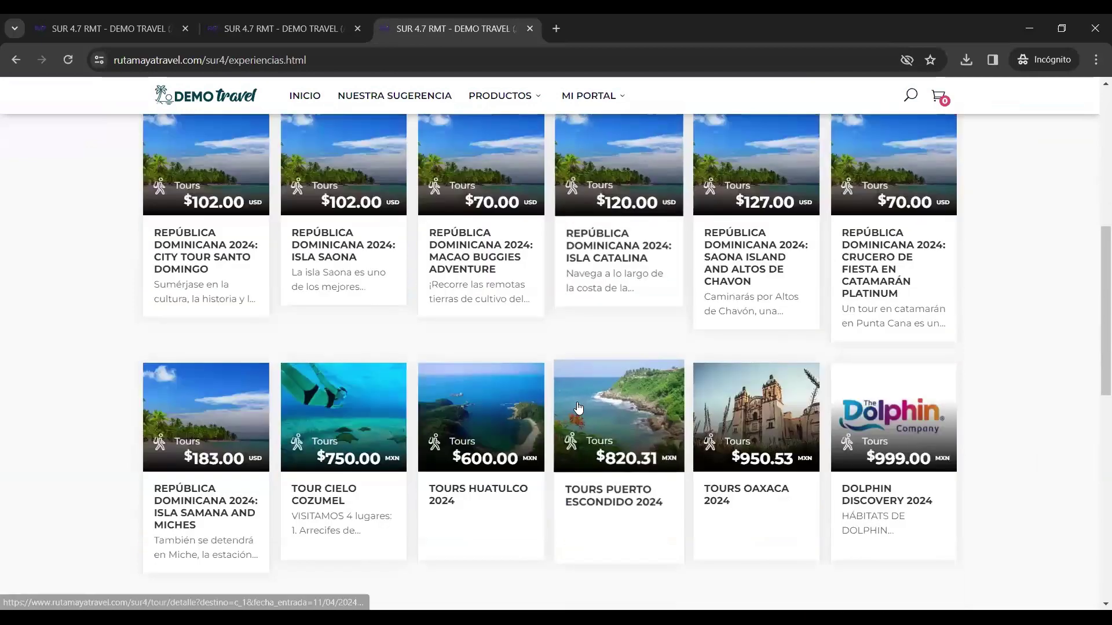
{"action": "scroll", "coordinate": [578, 407], "scroll_direction": "down", "scroll_amount": 1}
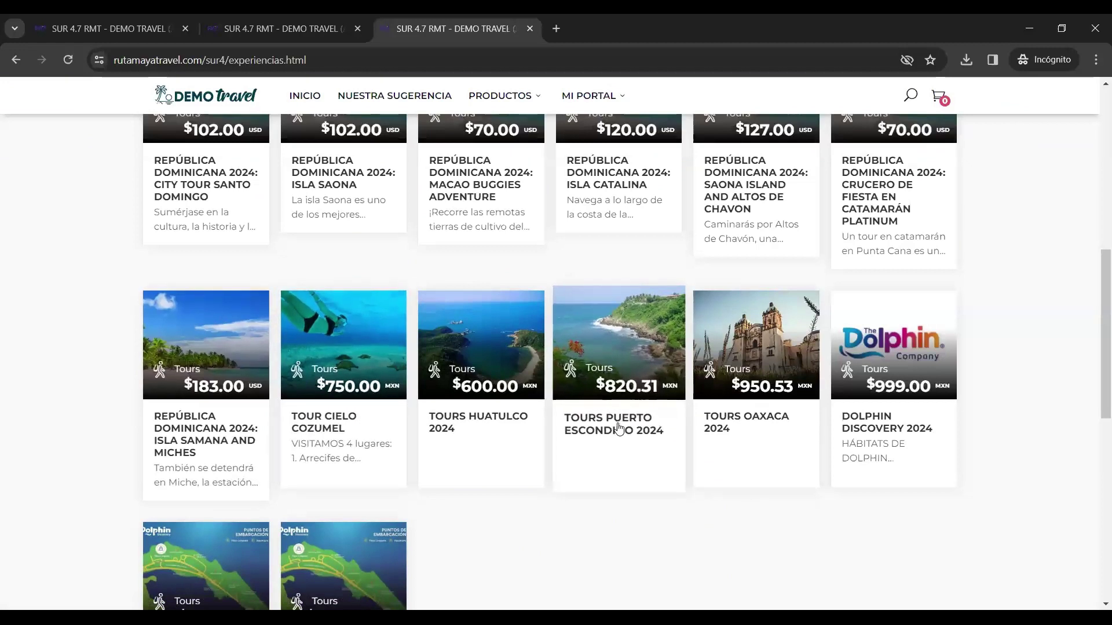
{"action": "scroll", "coordinate": [617, 427], "scroll_direction": "down", "scroll_amount": 4}
{"action": "scroll", "coordinate": [619, 429], "scroll_direction": "up", "scroll_amount": 4}
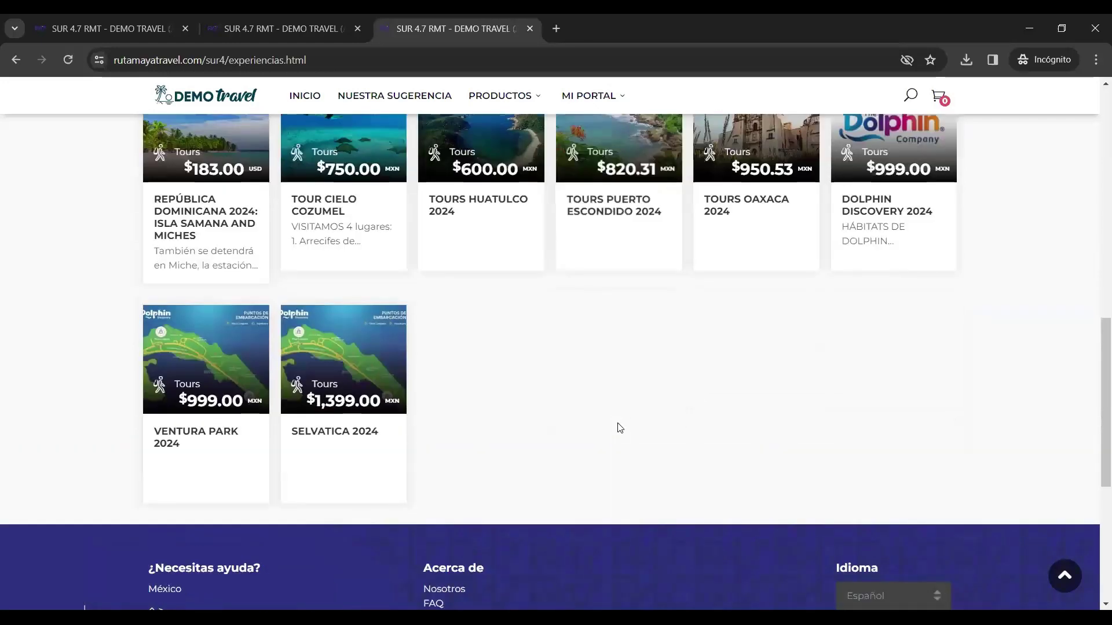
{"action": "scroll", "coordinate": [619, 429], "scroll_direction": "up", "scroll_amount": 7}
{"action": "scroll", "coordinate": [620, 457], "scroll_direction": "up", "scroll_amount": 5}
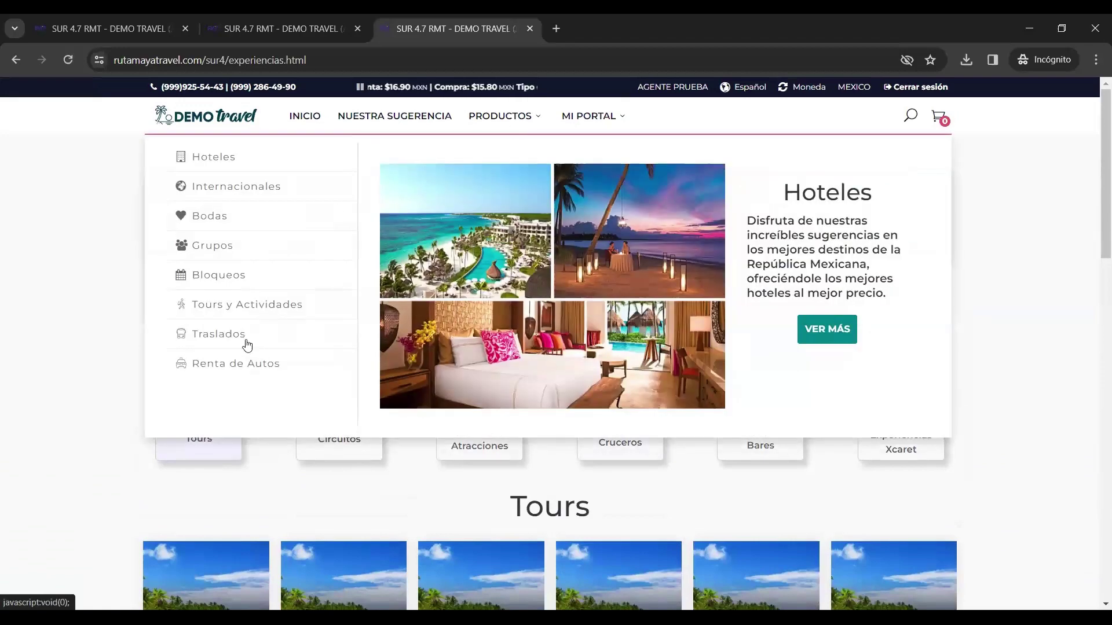
{"action": "mouse_move", "coordinate": [218, 334]}
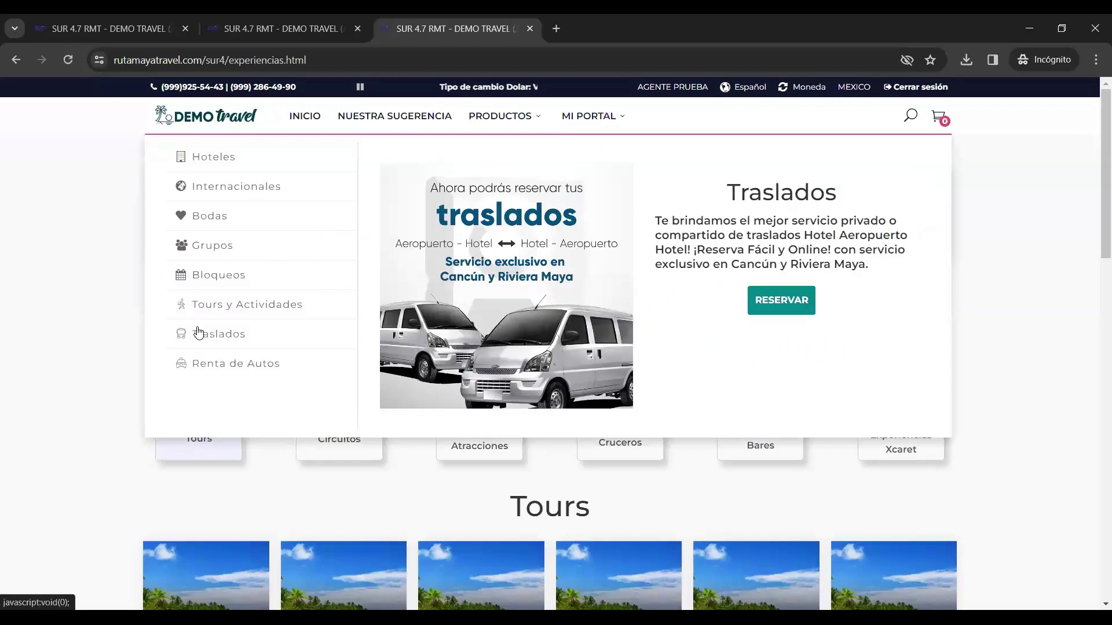
Go to the Traslados transfer form and show its Ciudad list.
{"action": "left_click", "coordinate": [249, 345]}
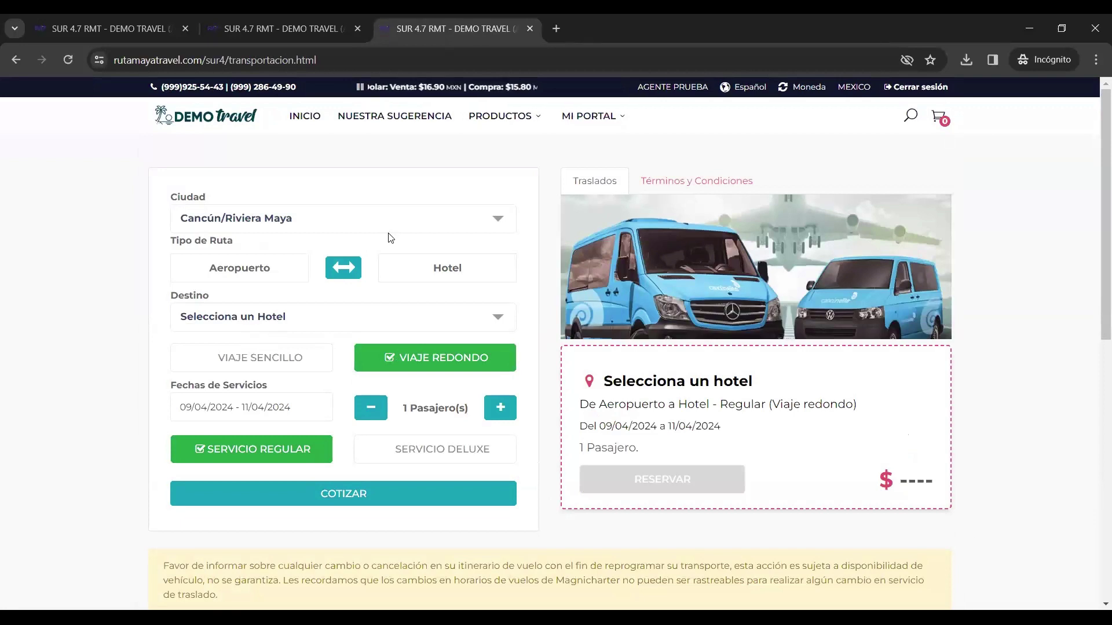
{"action": "left_click", "coordinate": [399, 227]}
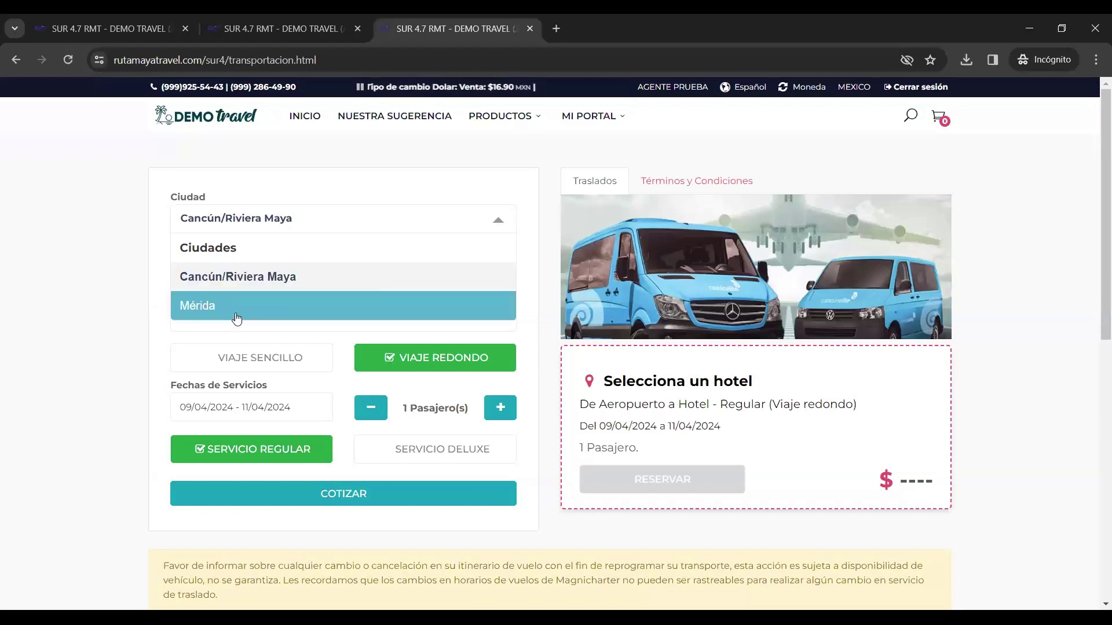
Search destination hotels for SEADUST, then replace the search with OASIS.
{"action": "left_click", "coordinate": [245, 290]}
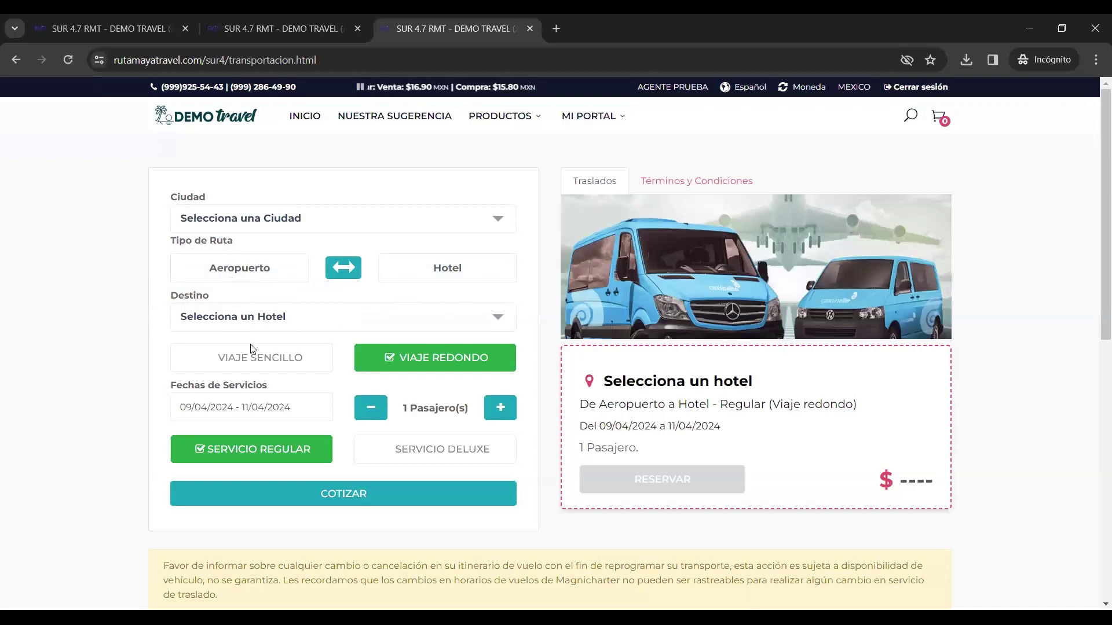
{"action": "left_click", "coordinate": [259, 329]}
{"action": "type", "text": "S"}
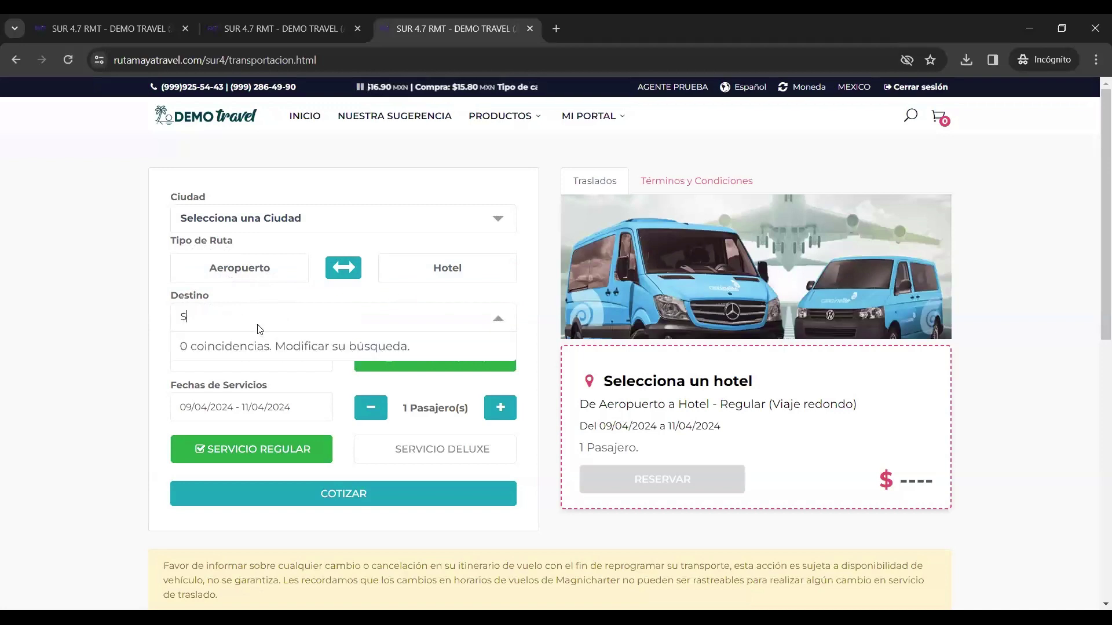
{"action": "type", "text": "EADUS"}
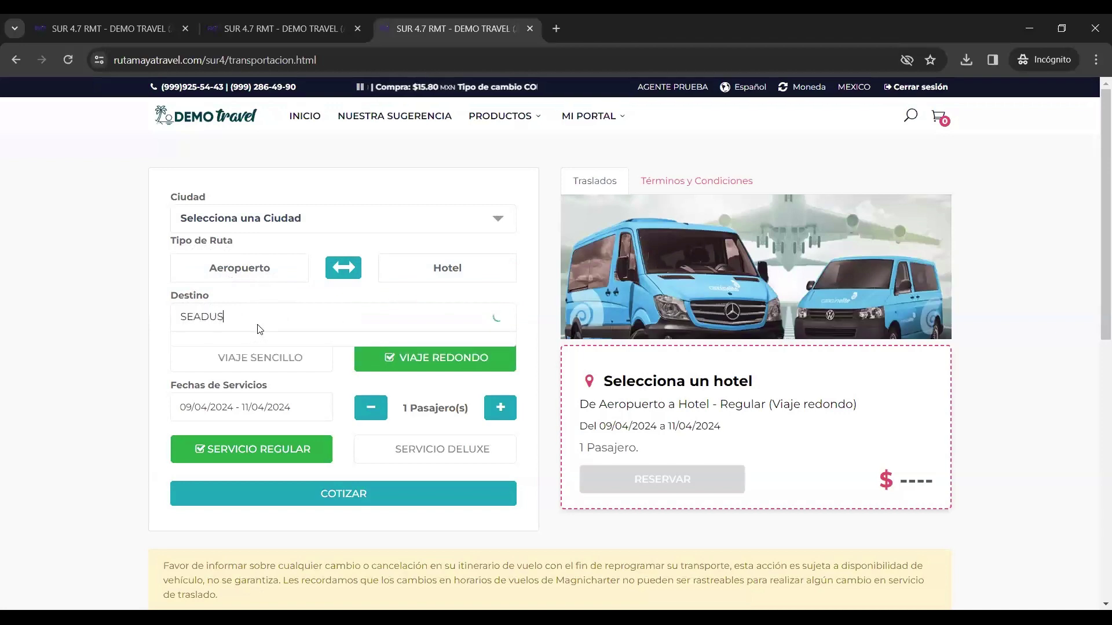
{"action": "type", "text": "T"}
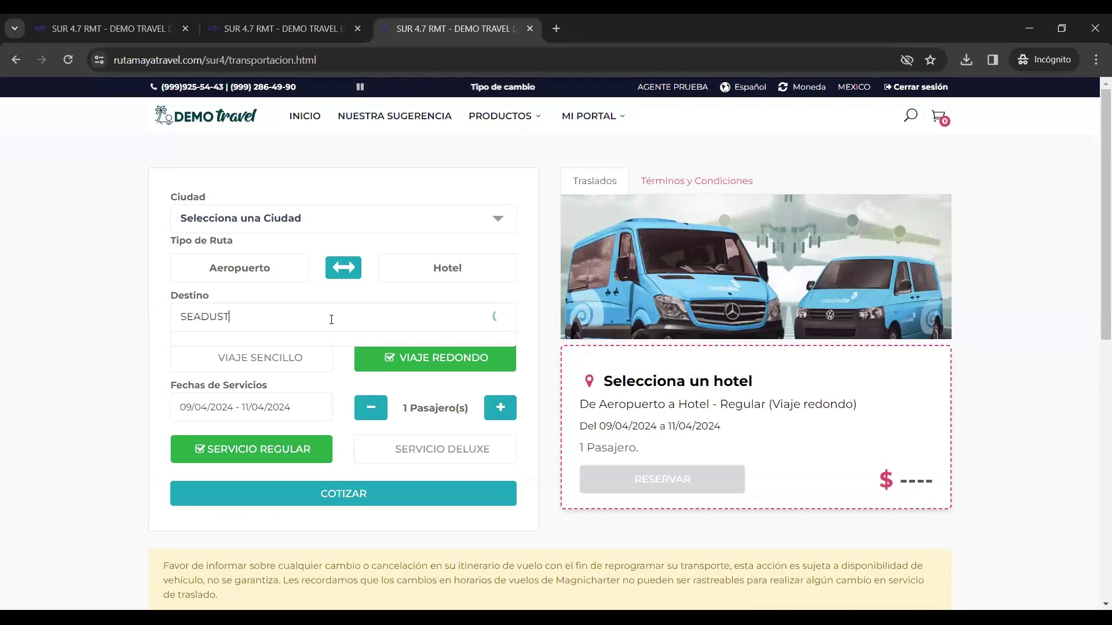
{"action": "key", "text": "BackSpace"}
{"action": "key", "text": "BackSpace"}
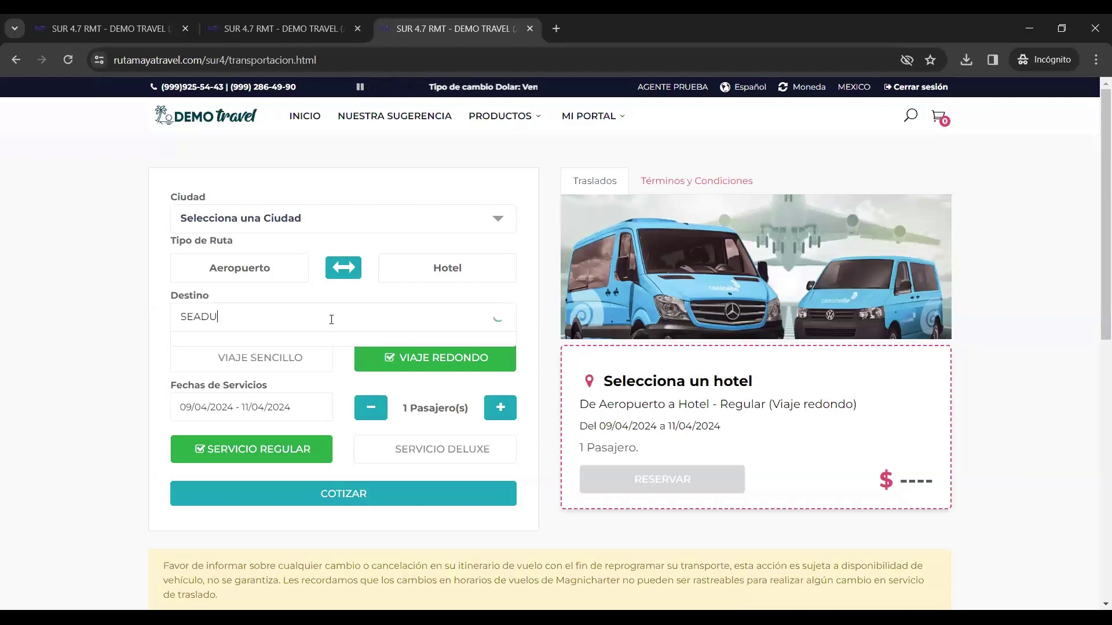
{"action": "key", "text": "BackSpace"}
{"action": "key", "text": "BackSpace"}
{"action": "key", "text": "BackSpace"}
{"action": "key", "text": "BackSpace"}
{"action": "key", "text": "BackSpace"}
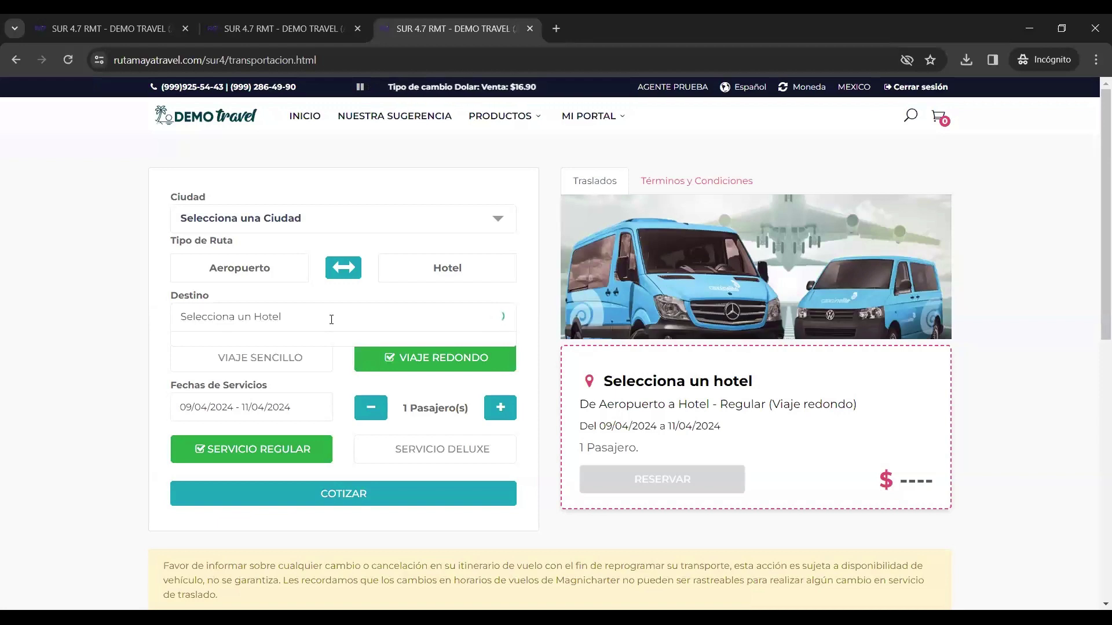
{"action": "type", "text": "OASIS"}
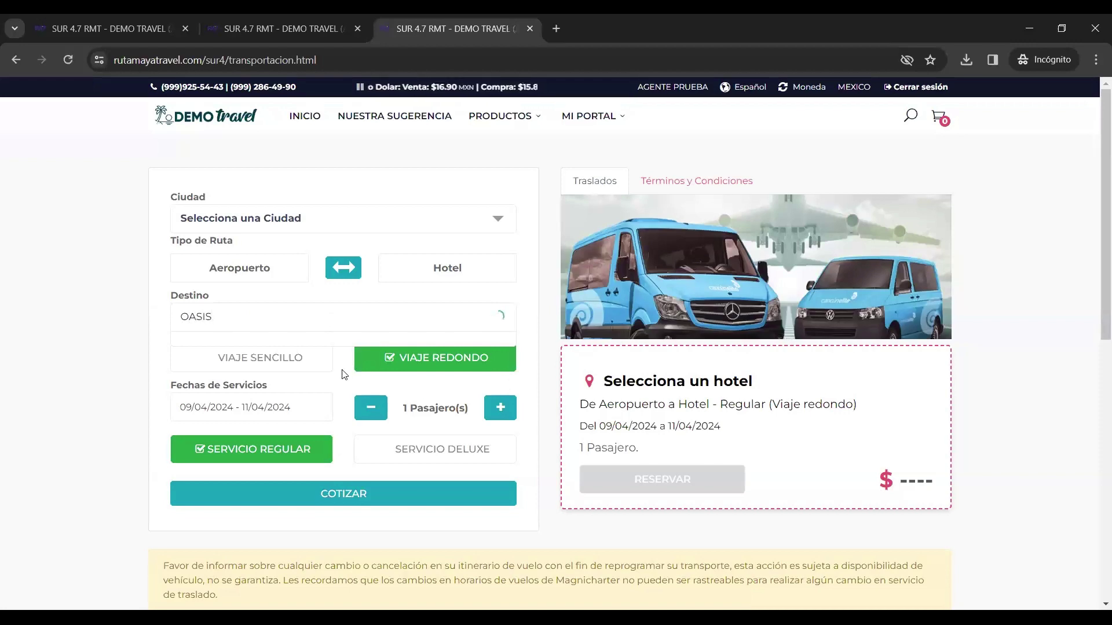
Set the transfer city to Cancún/Riviera Maya.
{"action": "left_click", "coordinate": [474, 218]}
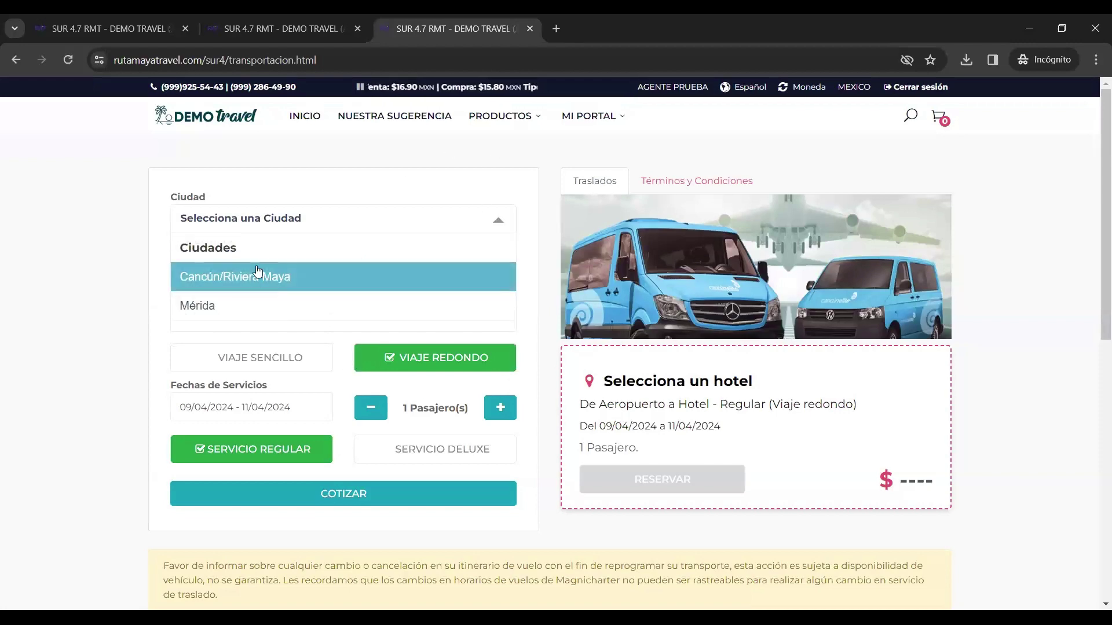
{"action": "left_click", "coordinate": [272, 276]}
{"action": "left_click", "coordinate": [268, 329]}
{"action": "type", "text": "OASIS"}
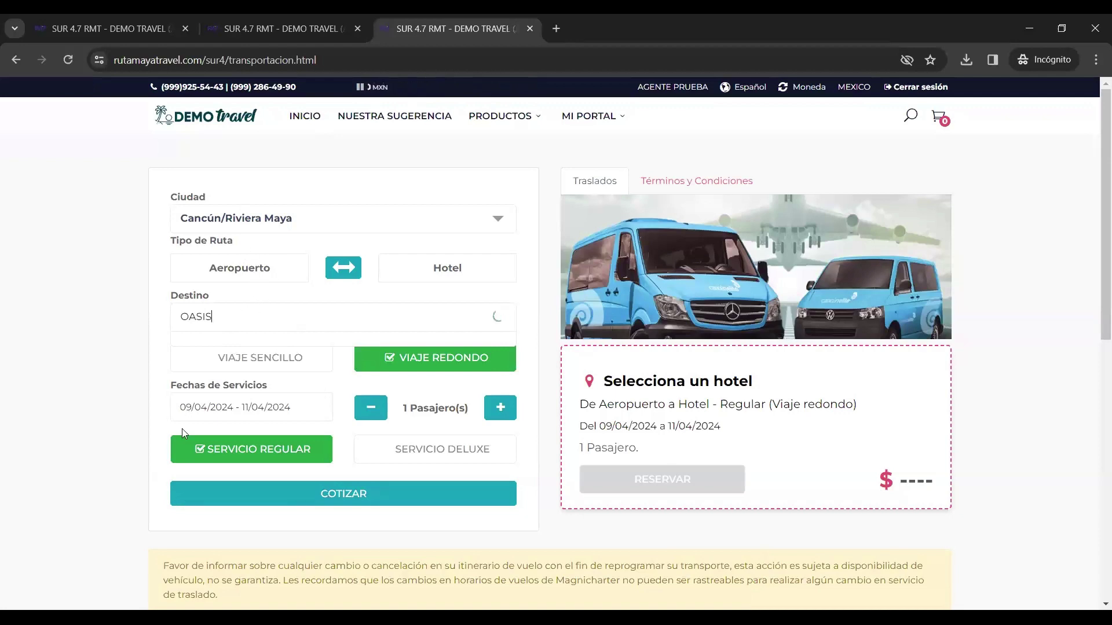
Set the transfer service dates to April 25 through April 28, 2024.
{"action": "left_click", "coordinate": [193, 413]}
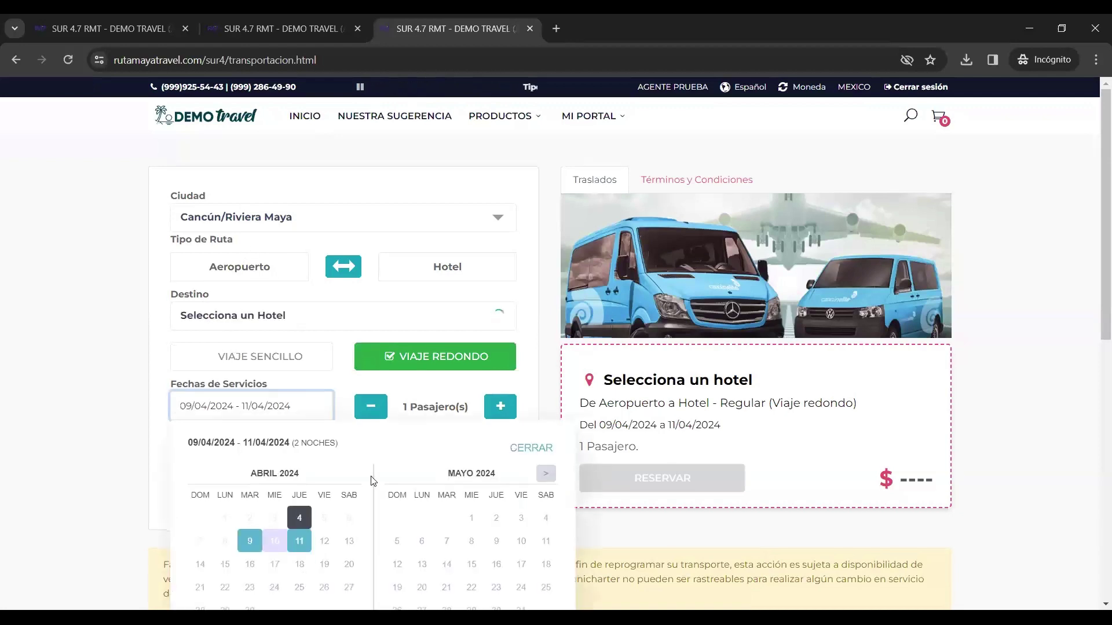
{"action": "scroll", "coordinate": [322, 559], "scroll_direction": "down", "scroll_amount": 3}
{"action": "left_click", "coordinate": [299, 374]}
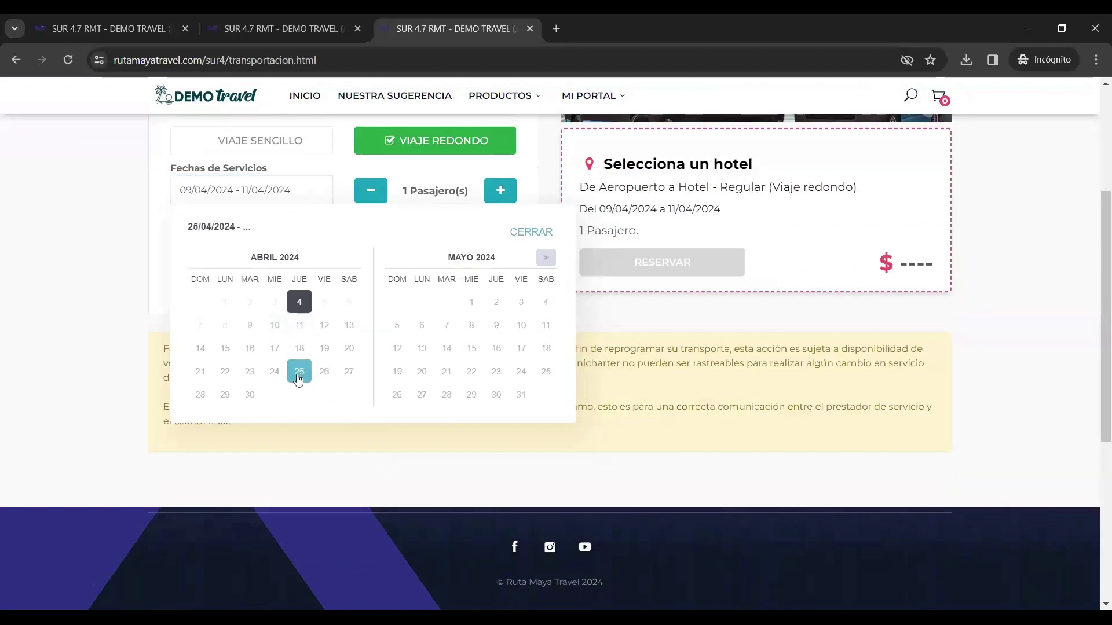
{"action": "left_click", "coordinate": [200, 395]}
{"action": "scroll", "coordinate": [320, 315], "scroll_direction": "up", "scroll_amount": 2}
{"action": "scroll", "coordinate": [321, 313], "scroll_direction": "up", "scroll_amount": 1}
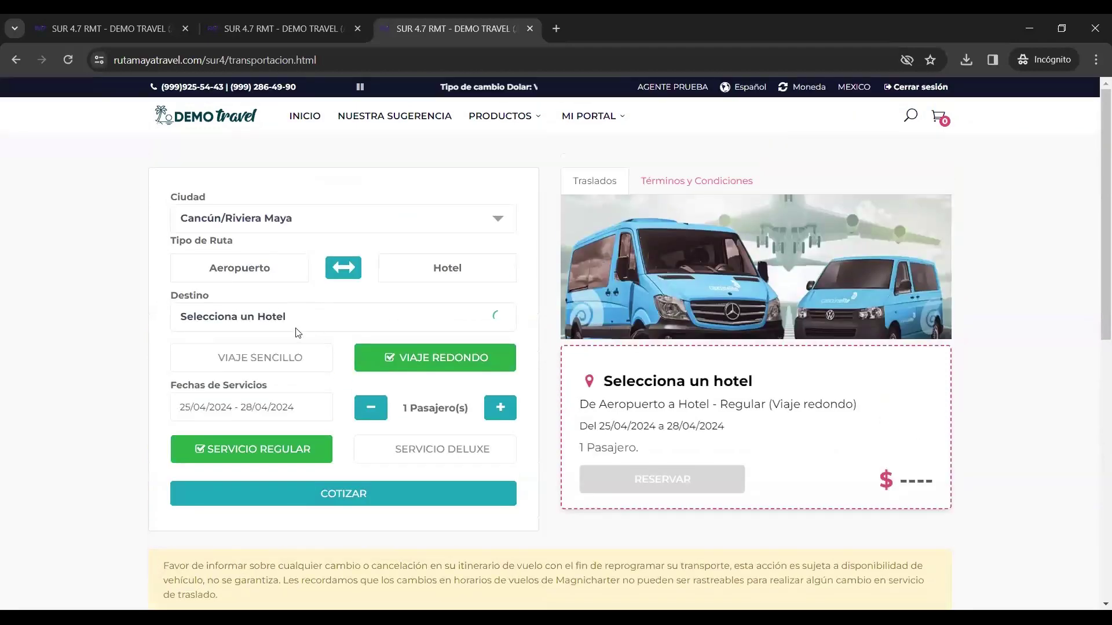
Choose Grand Oasis Cancun as destination via an OASIS search and set 5 passengers.
{"action": "left_click", "coordinate": [318, 316]}
{"action": "type", "text": "OASIS"}
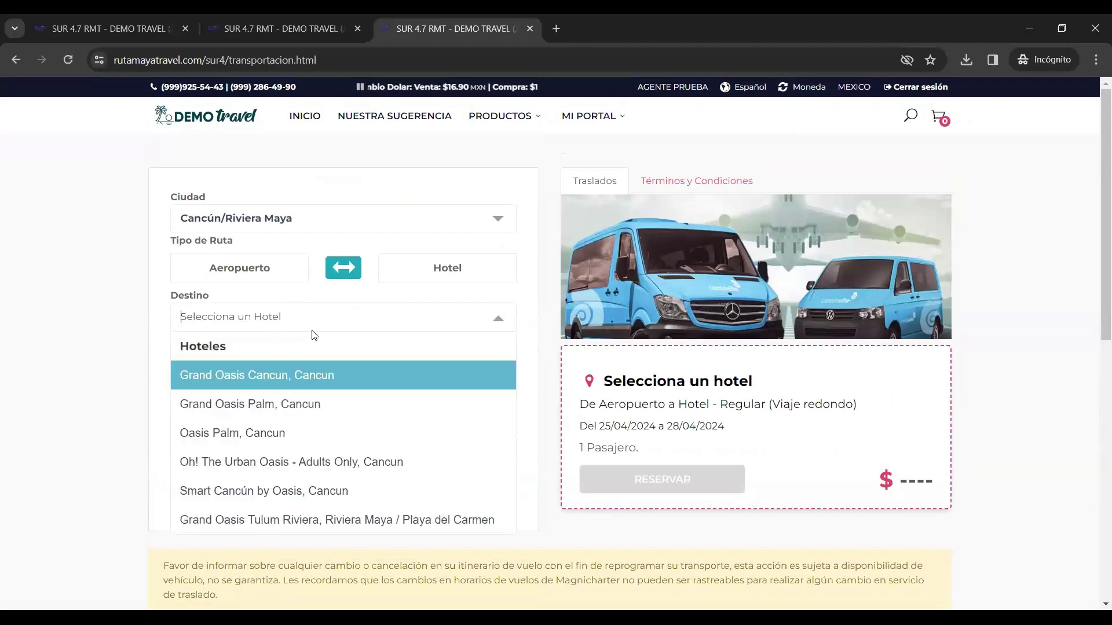
{"action": "left_click", "coordinate": [318, 374]}
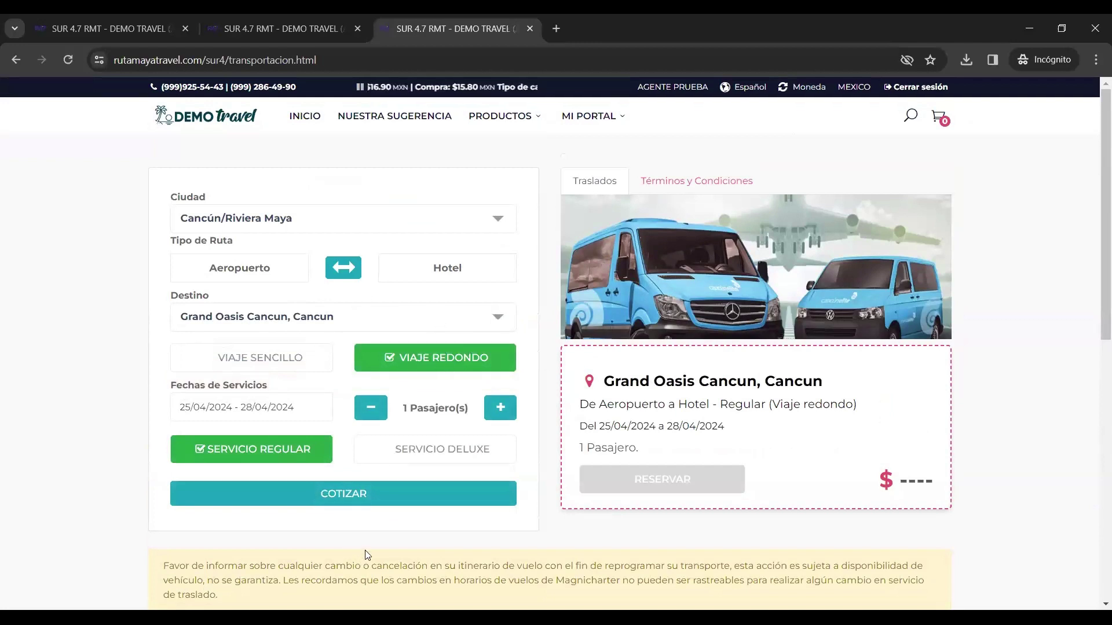
{"action": "left_click", "coordinate": [506, 413]}
{"action": "left_click", "coordinate": [505, 412]}
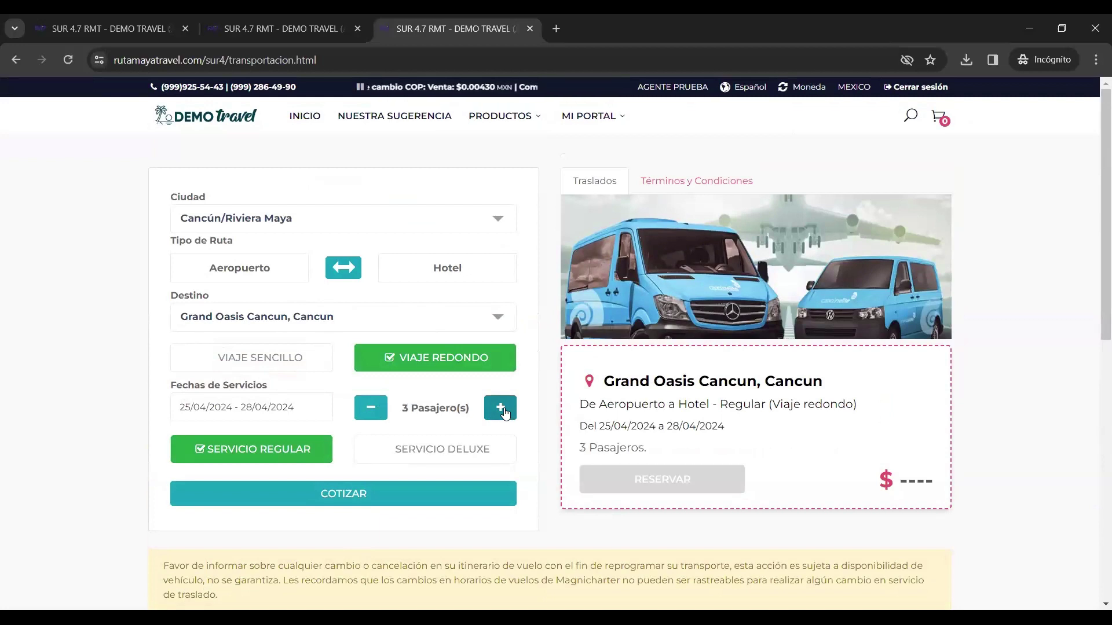
{"action": "left_click", "coordinate": [505, 413]}
{"action": "left_click", "coordinate": [506, 413]}
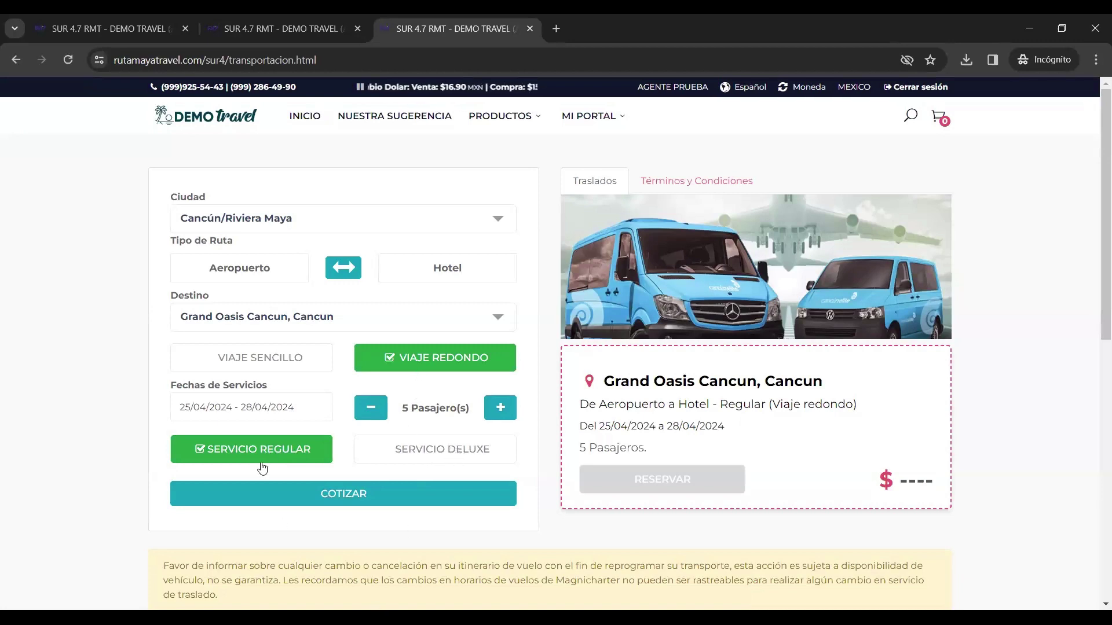
Quote the Grand Oasis Cancun round-trip transfer for 5 passengers, giving $1,800.00 MXN.
{"action": "left_click", "coordinate": [357, 503]}
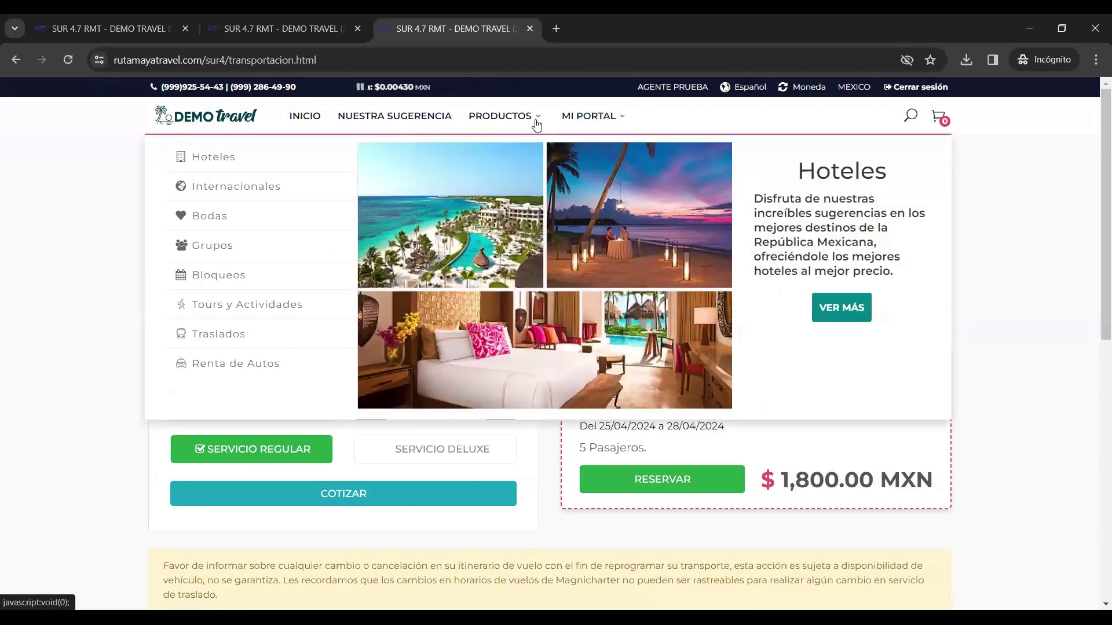
Go to the Renta de Autos car rental booking page.
{"action": "left_click", "coordinate": [258, 368]}
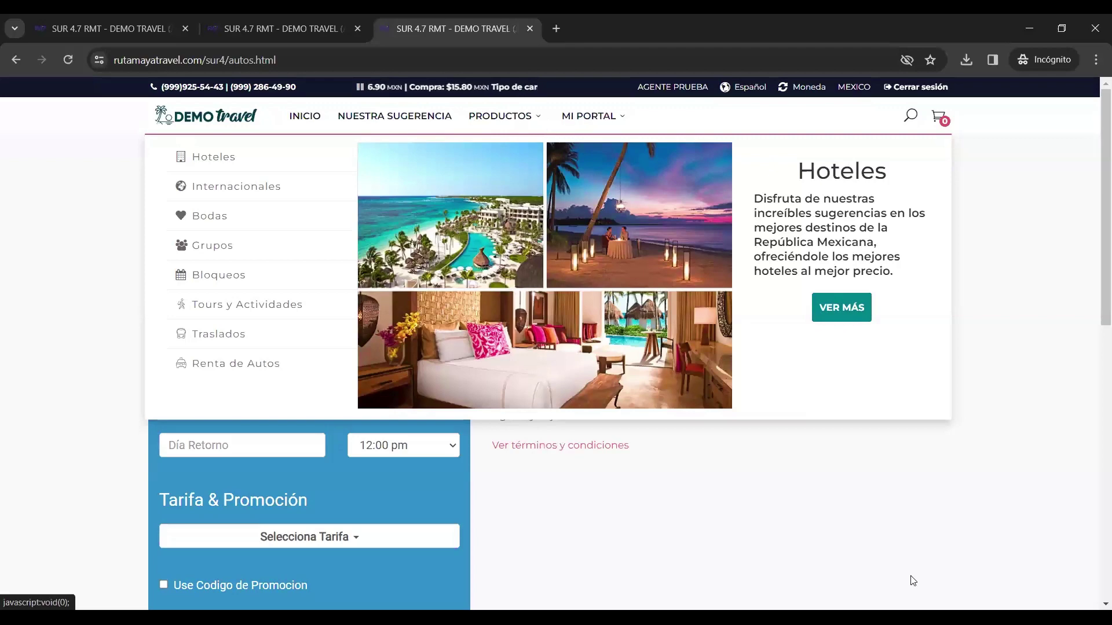
{"action": "mouse_move", "coordinate": [590, 116]}
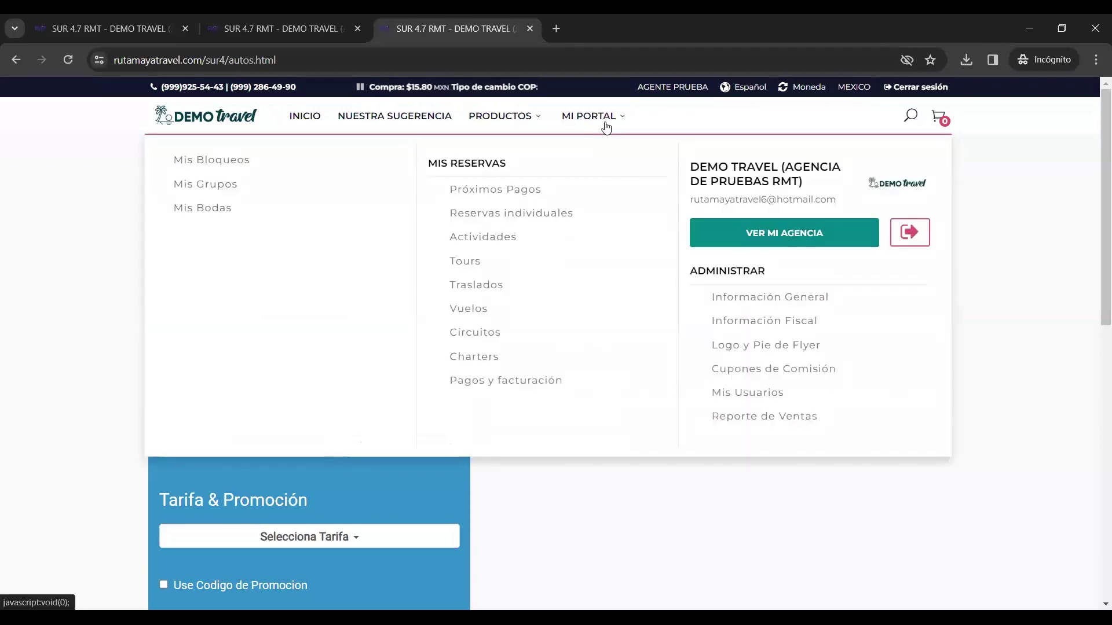
{"action": "left_click", "coordinate": [607, 124]}
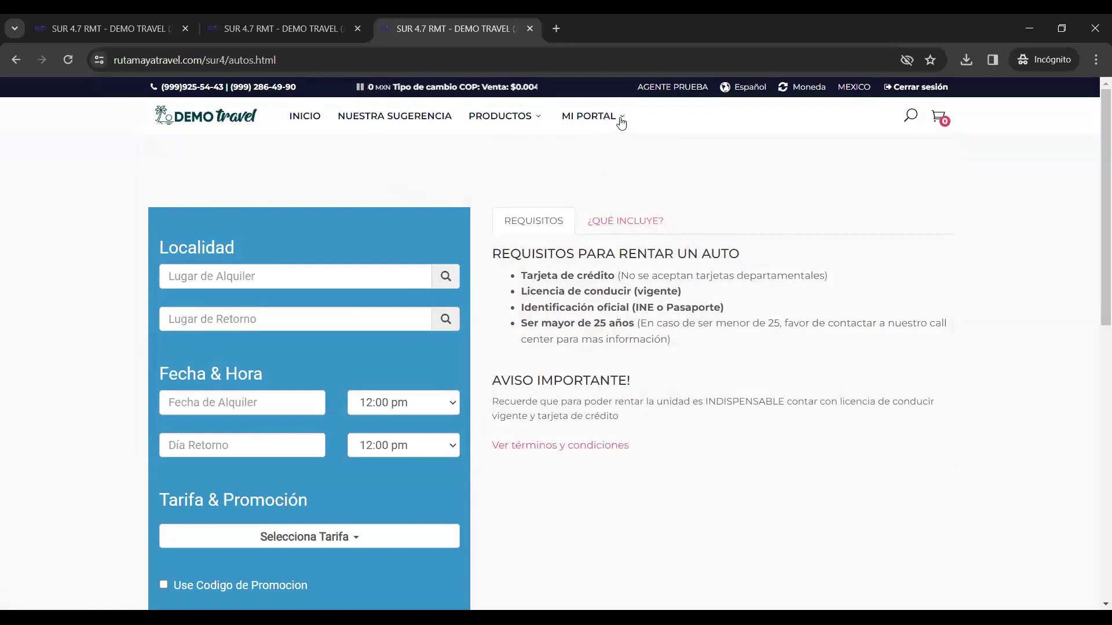
{"action": "left_click", "coordinate": [621, 122]}
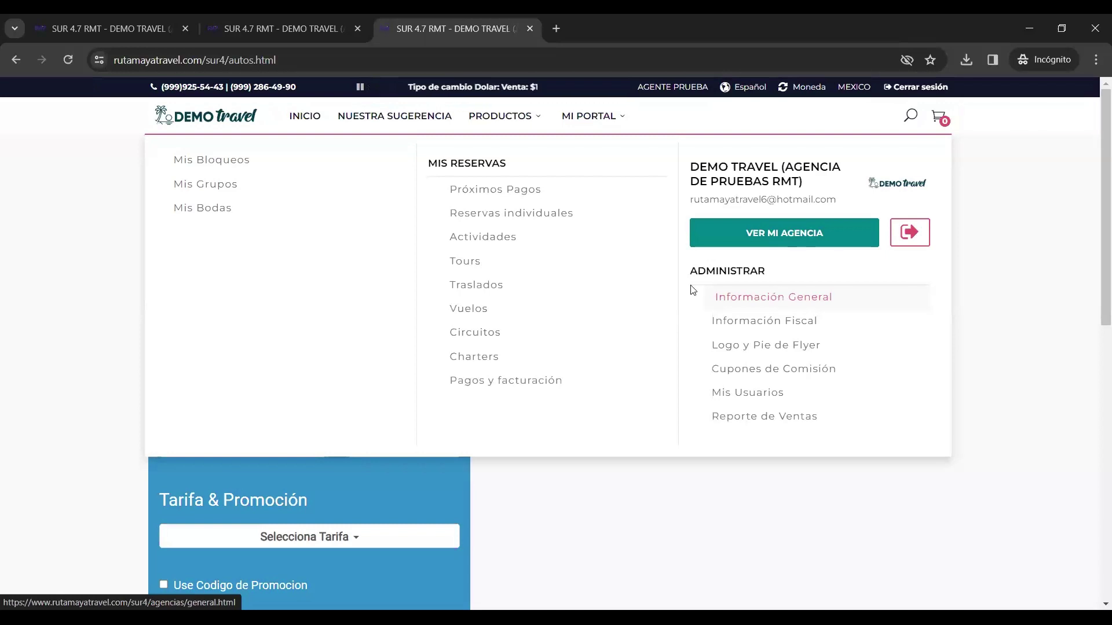
{"action": "left_click", "coordinate": [45, 277]}
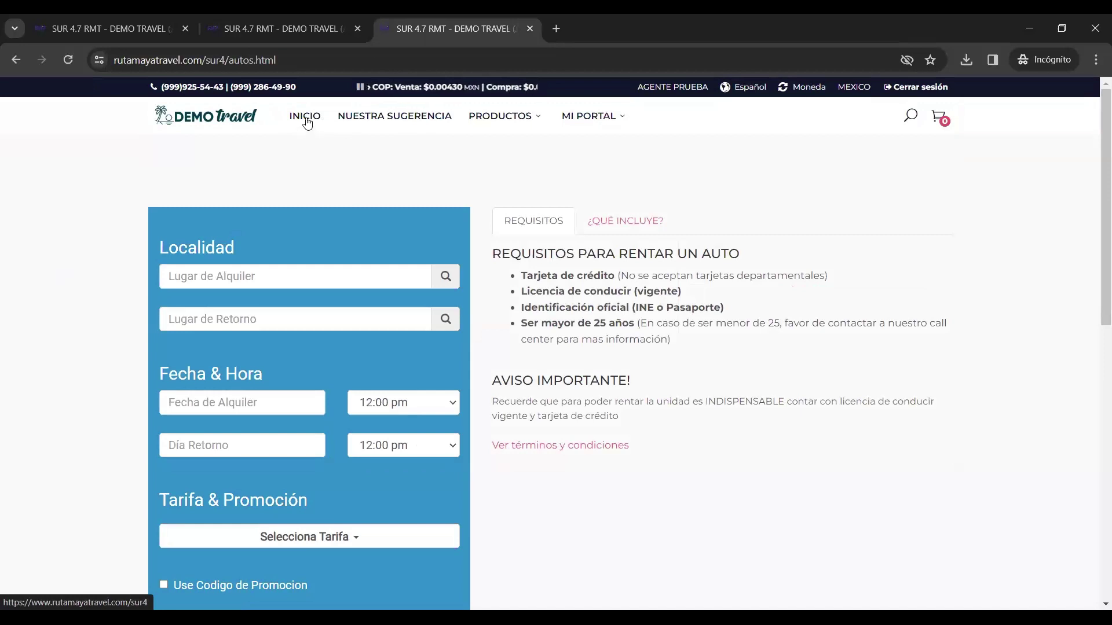
Return to the INICIO homepage and focus the Buscar Hotel / Destino field of the search form.
{"action": "left_click", "coordinate": [308, 120]}
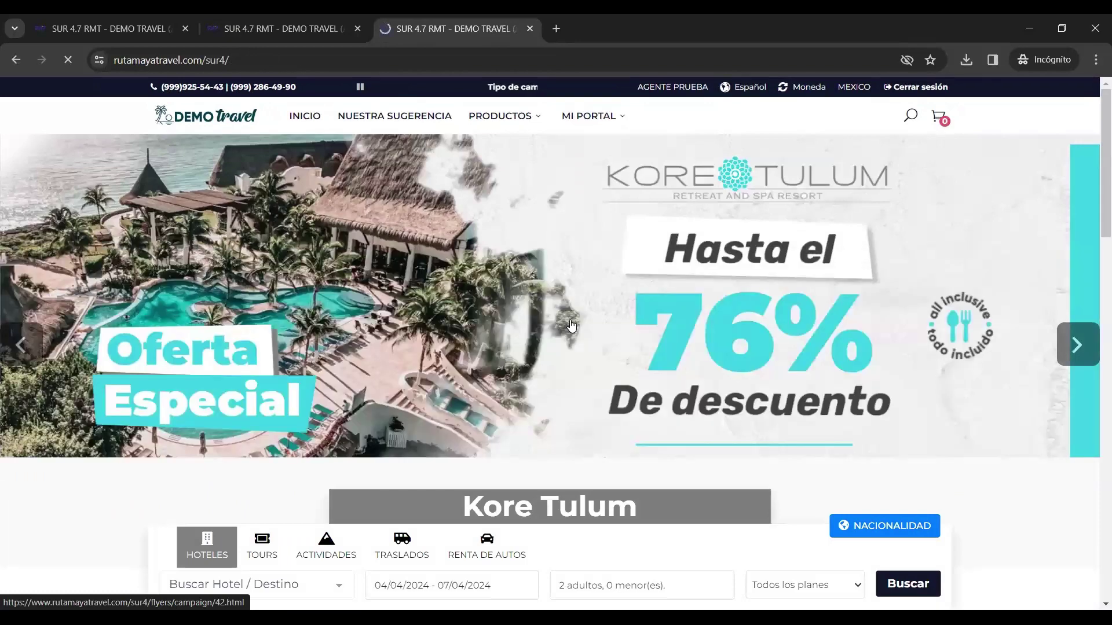
{"action": "scroll", "coordinate": [572, 326], "scroll_direction": "down", "scroll_amount": 3}
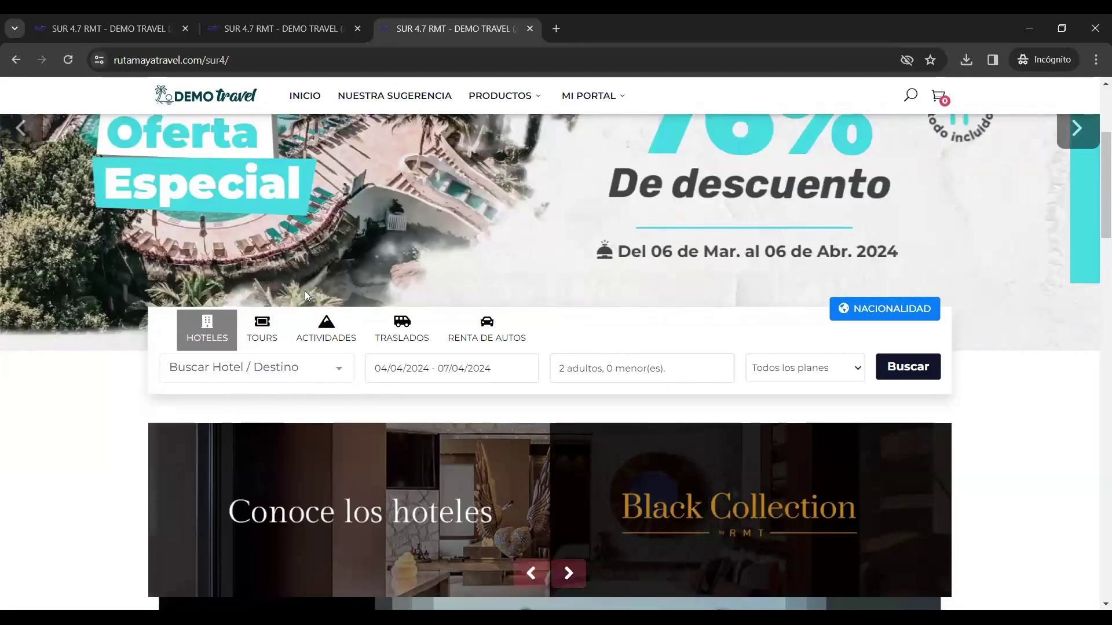
{"action": "left_click", "coordinate": [320, 365]}
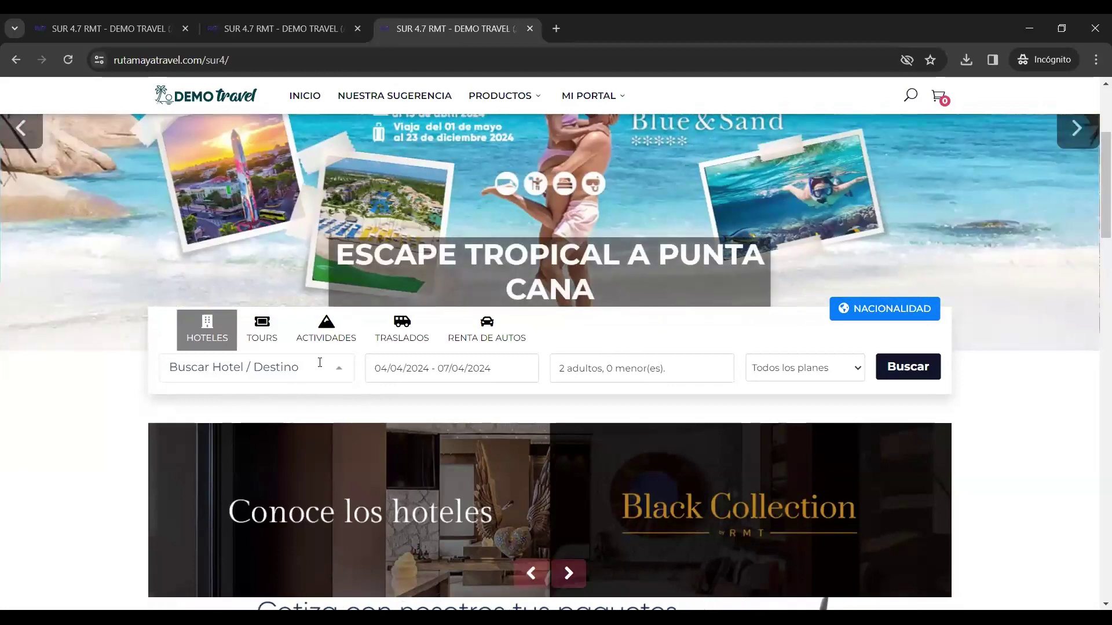
Choose Riviera Maya / Playa del Carmen as destination, staying 25/06/2024 to 28/06/2024.
{"action": "type", "text": "RIVIERA"}
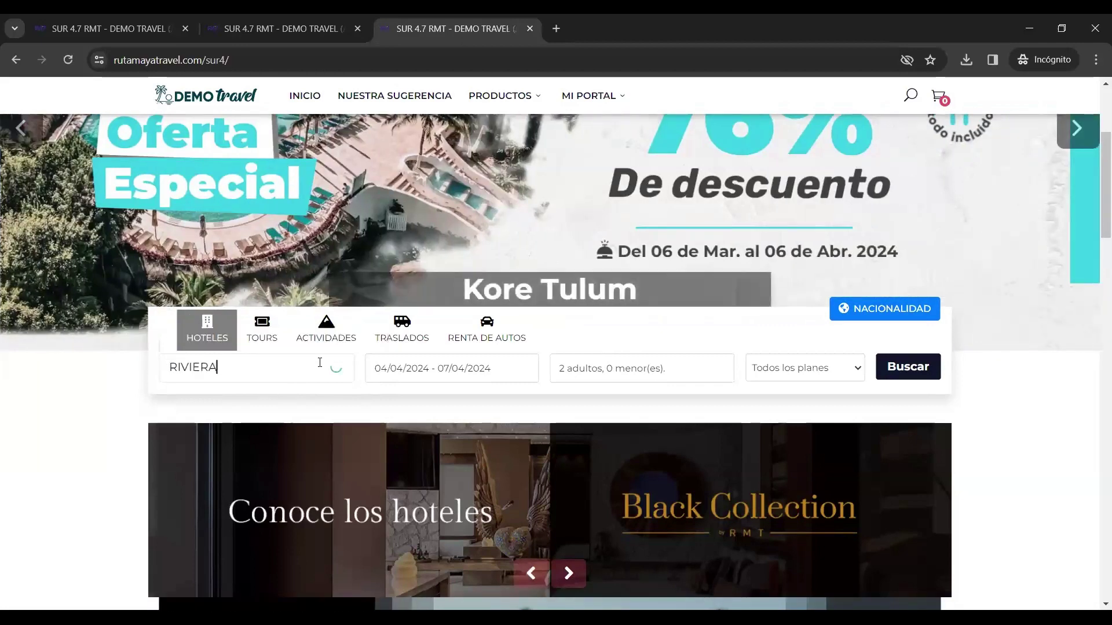
{"action": "type", "text": " MAYA"}
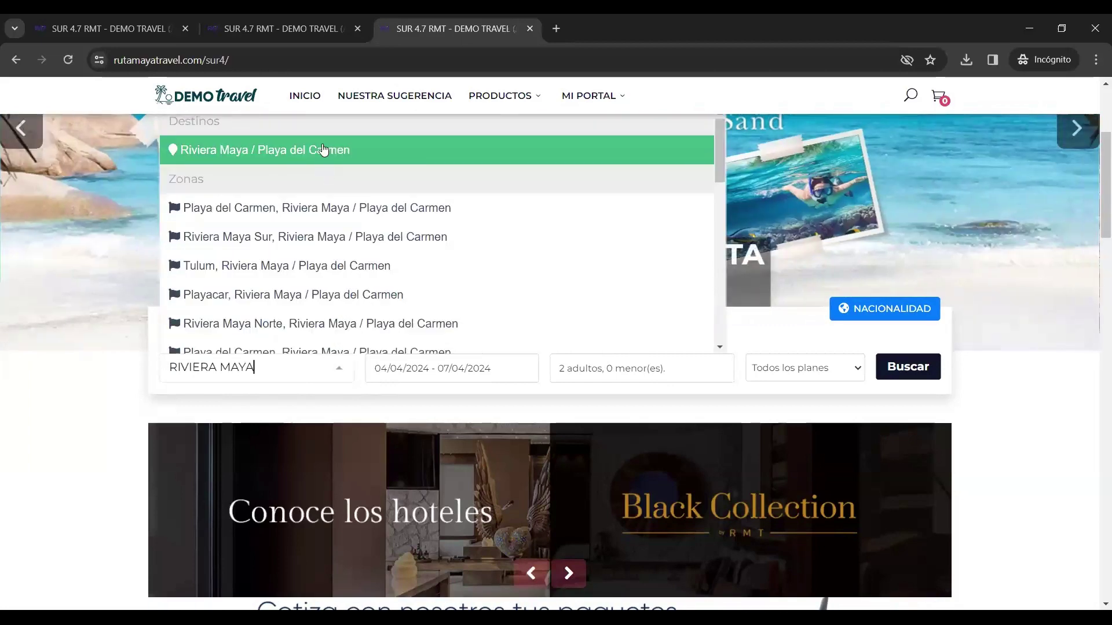
{"action": "left_click", "coordinate": [324, 152]}
{"action": "left_click", "coordinate": [404, 368]}
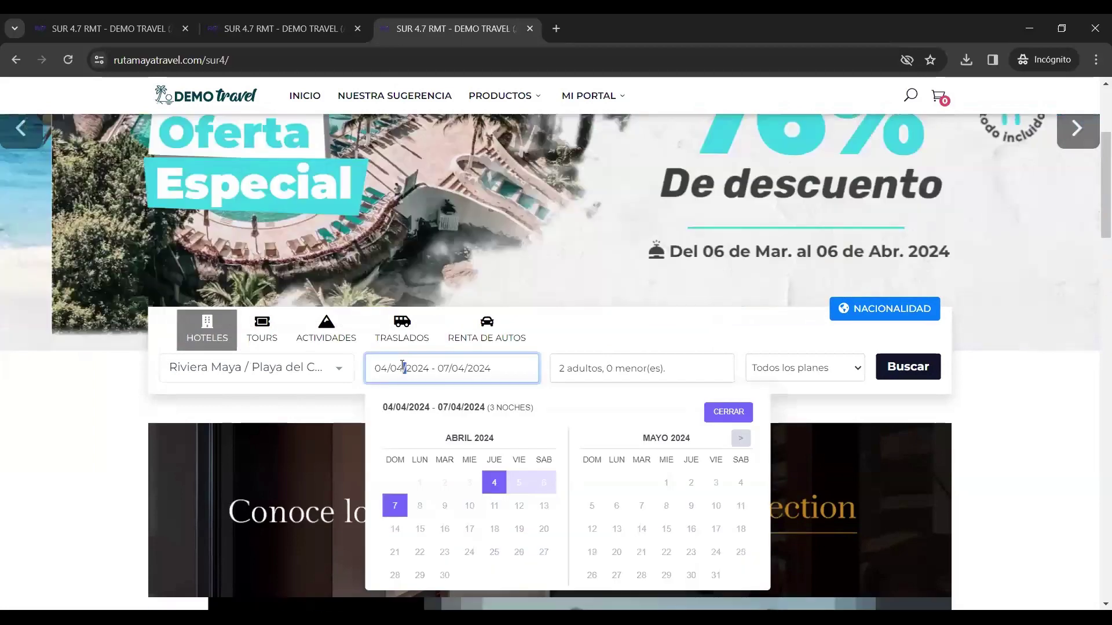
{"action": "scroll", "coordinate": [509, 490], "scroll_direction": "down", "scroll_amount": 1}
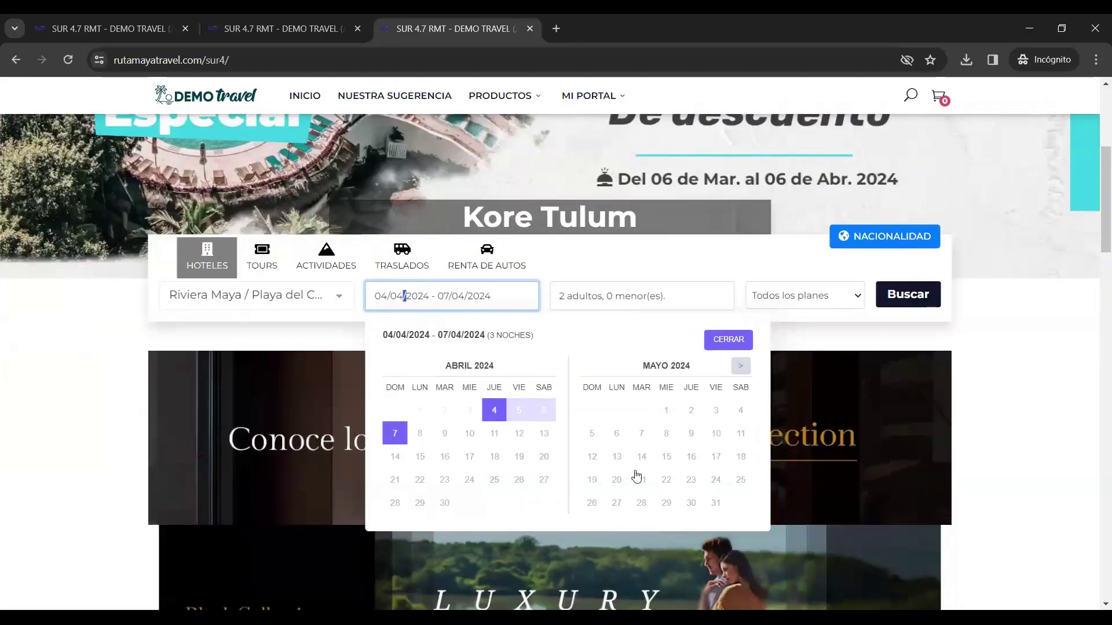
{"action": "left_click", "coordinate": [738, 368]}
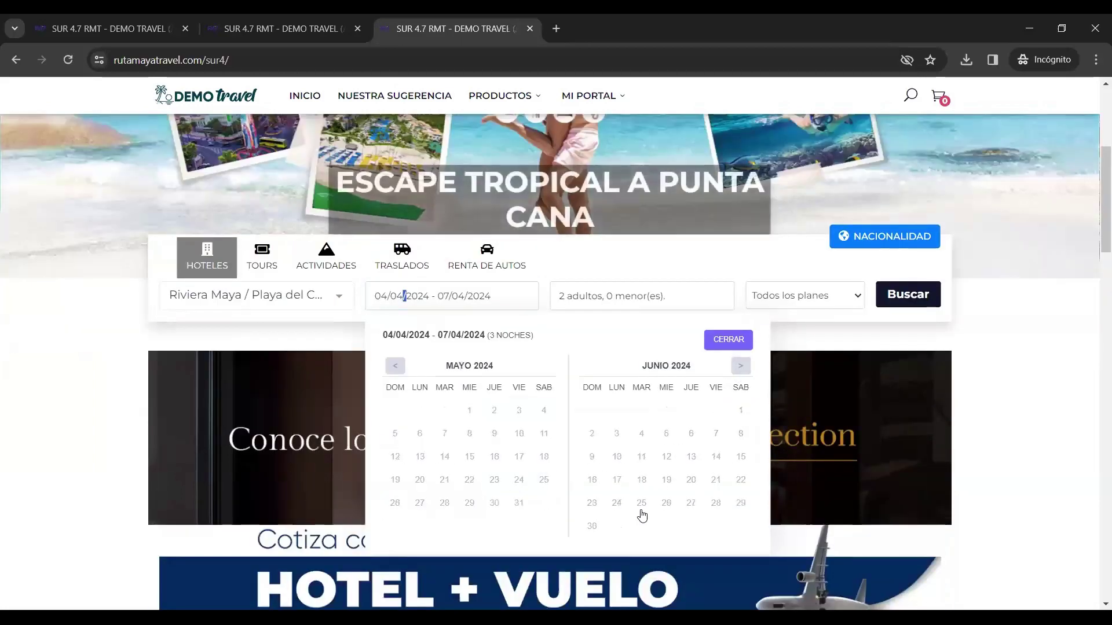
{"action": "left_click", "coordinate": [641, 504]}
{"action": "left_click", "coordinate": [719, 512]}
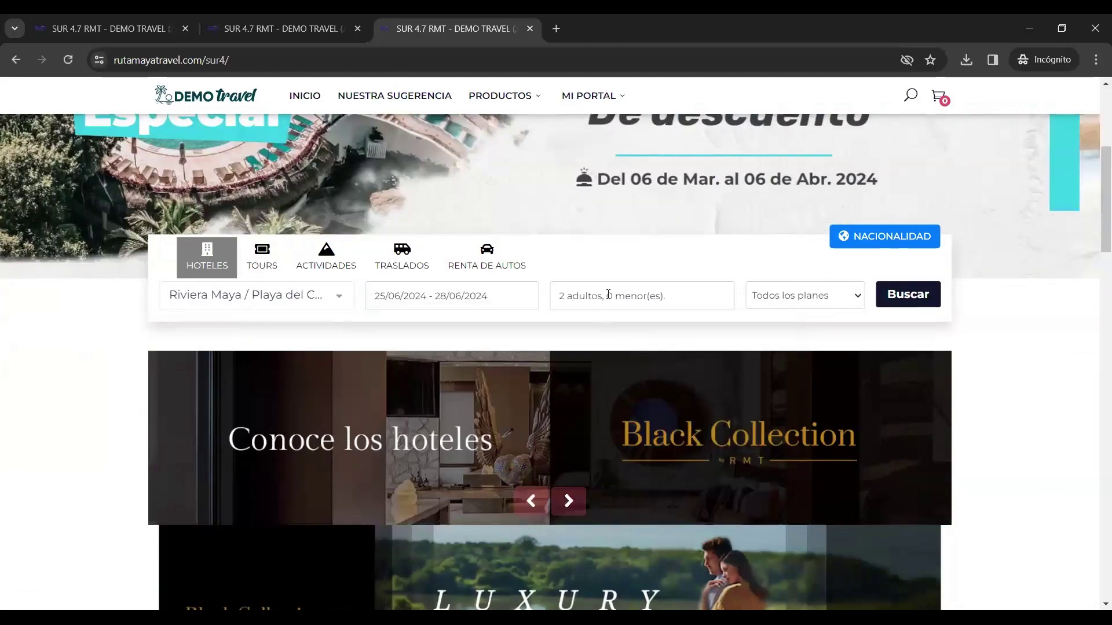
Set the room to 2 adults plus one child aged 10.
{"action": "left_click", "coordinate": [608, 295]}
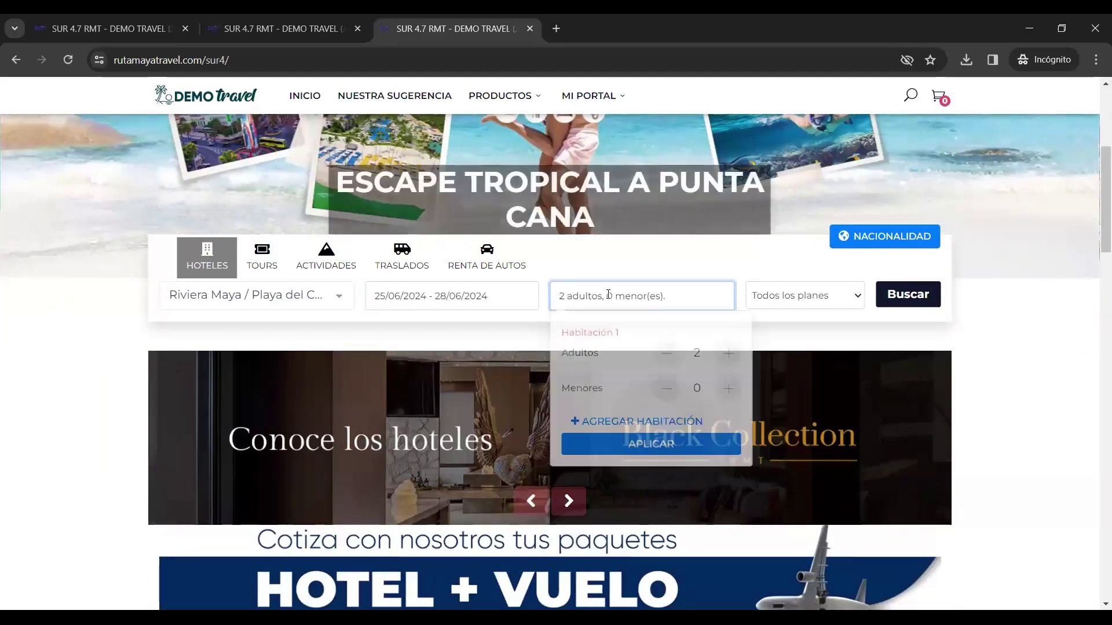
{"action": "left_click", "coordinate": [728, 394]}
{"action": "left_click", "coordinate": [600, 456]}
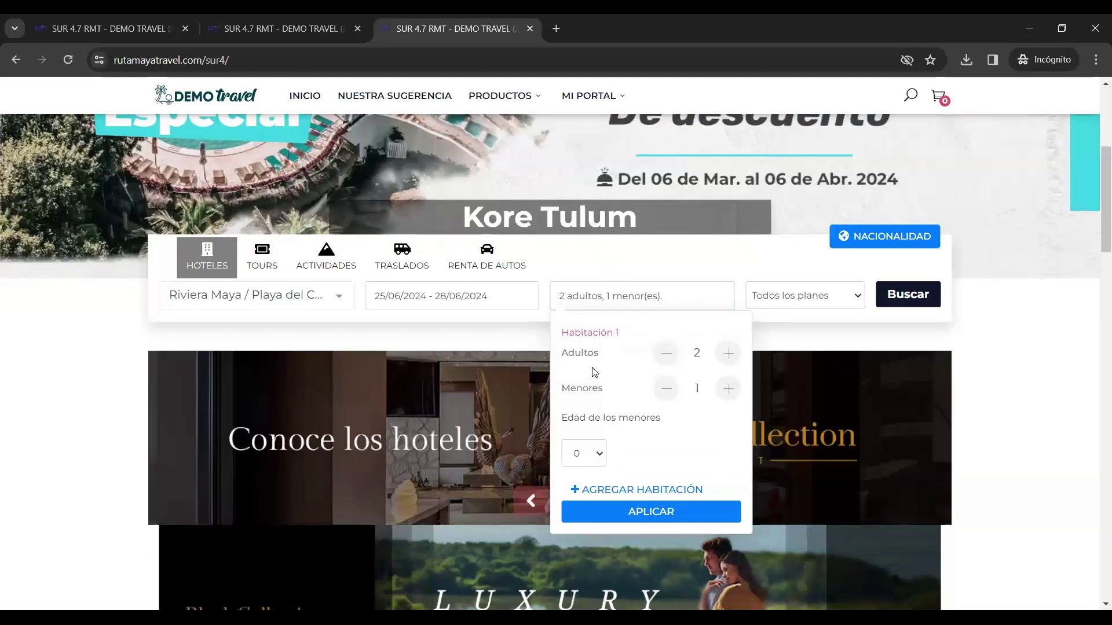
{"action": "left_click", "coordinate": [590, 351]}
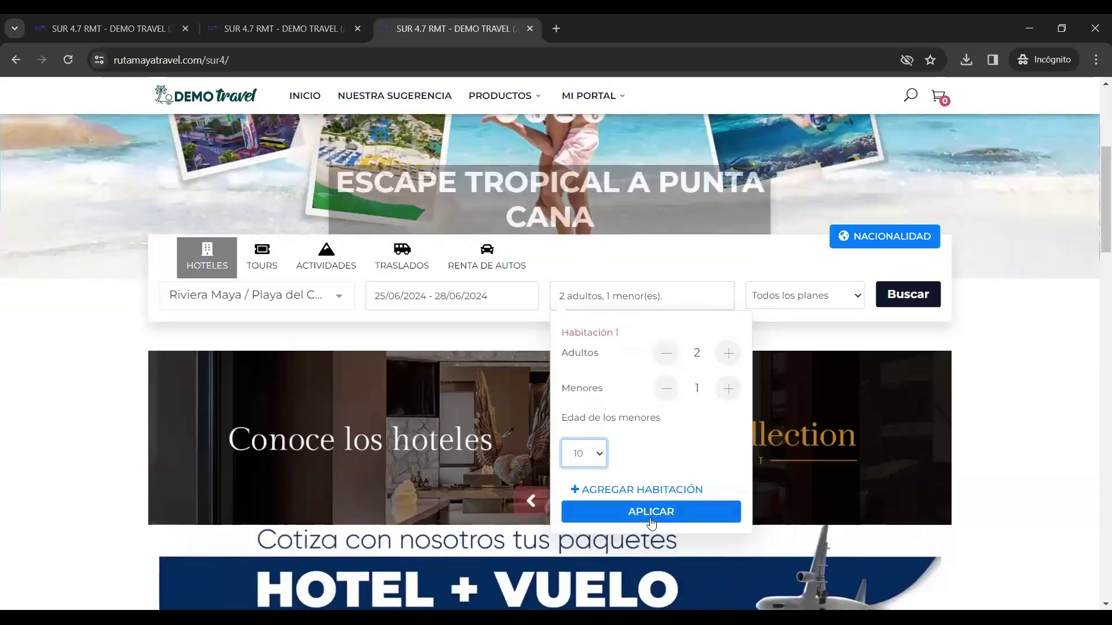
{"action": "left_click", "coordinate": [651, 520]}
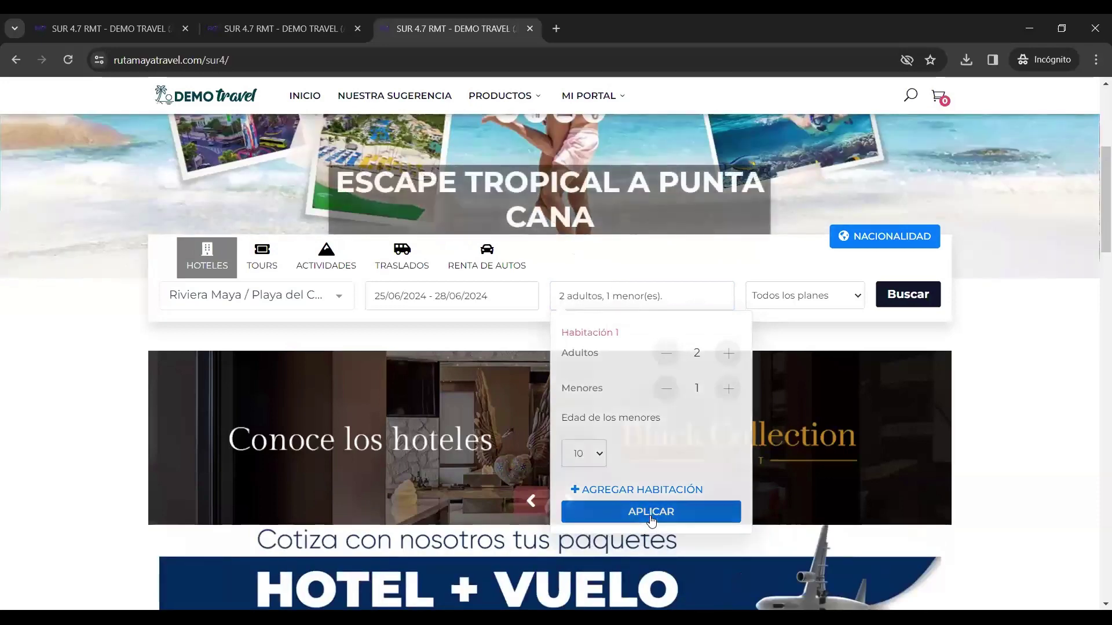
Keep all meal plans and submit the hotel search.
{"action": "left_click", "coordinate": [828, 297]}
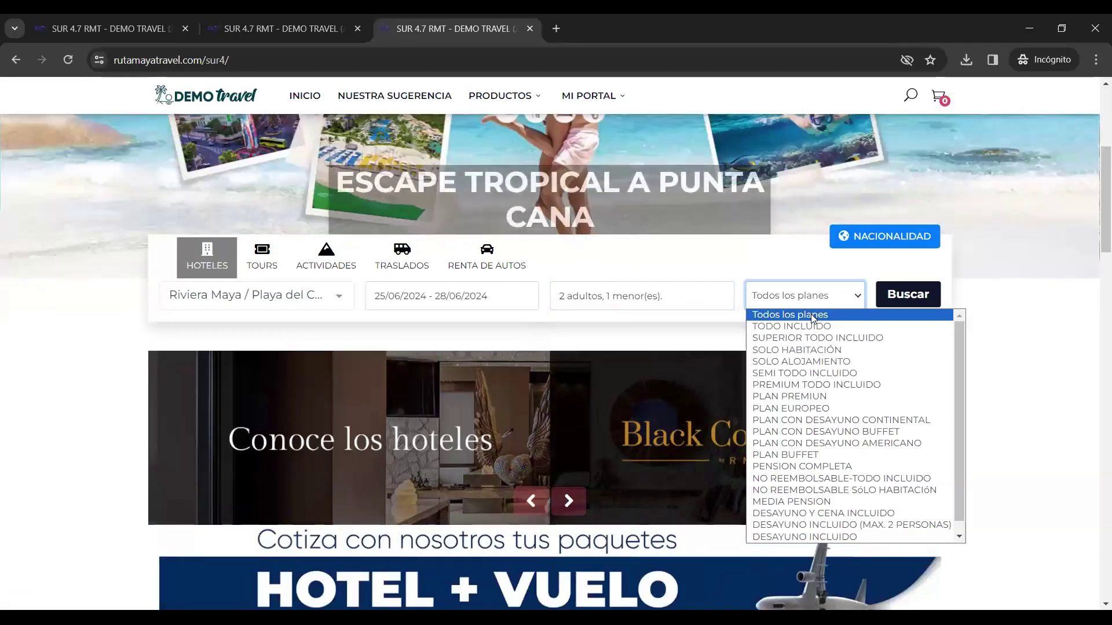
{"action": "left_click", "coordinate": [811, 315]}
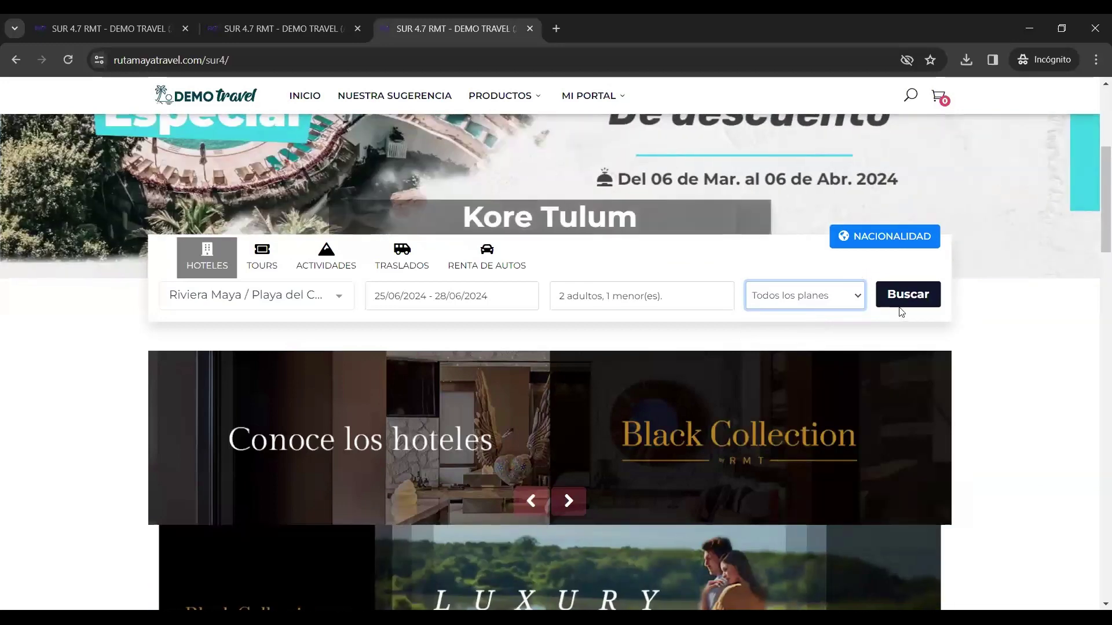
{"action": "left_click", "coordinate": [901, 307]}
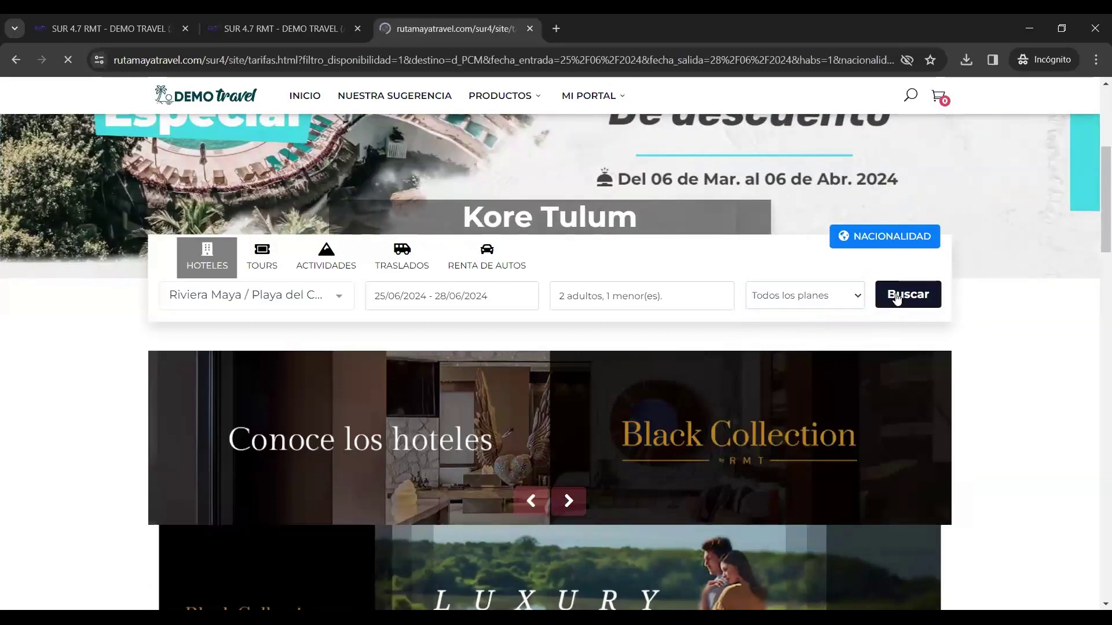
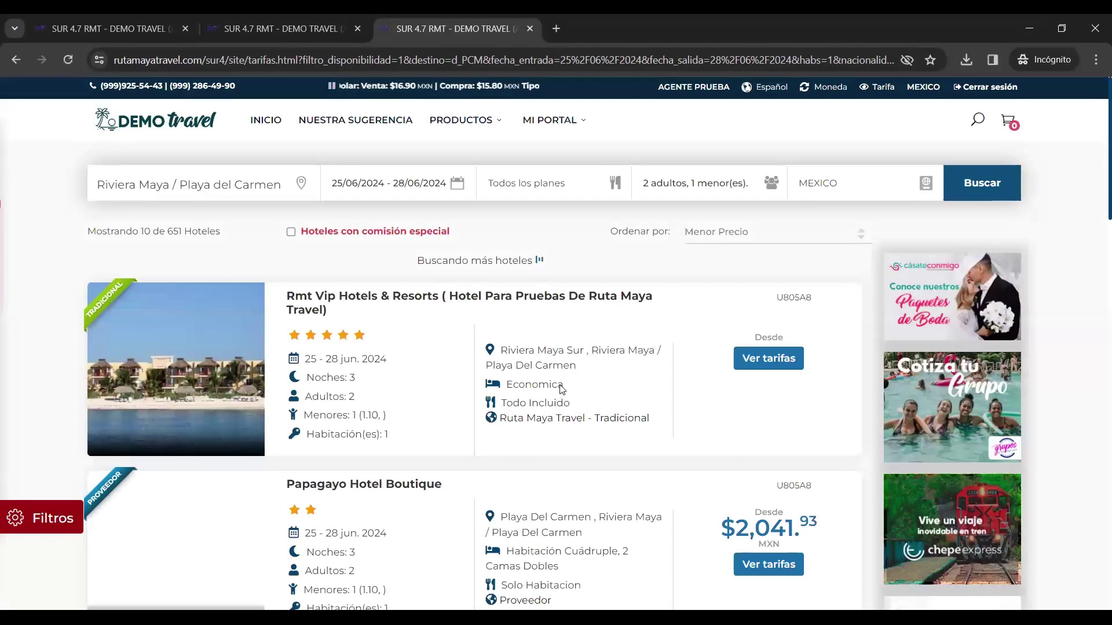
Scroll the Playa Del Carmen results to the Hotel Luma By Kavia and Sc Hotel Playa Del Carmen cards.
{"action": "scroll", "coordinate": [515, 454], "scroll_direction": "down", "scroll_amount": 2}
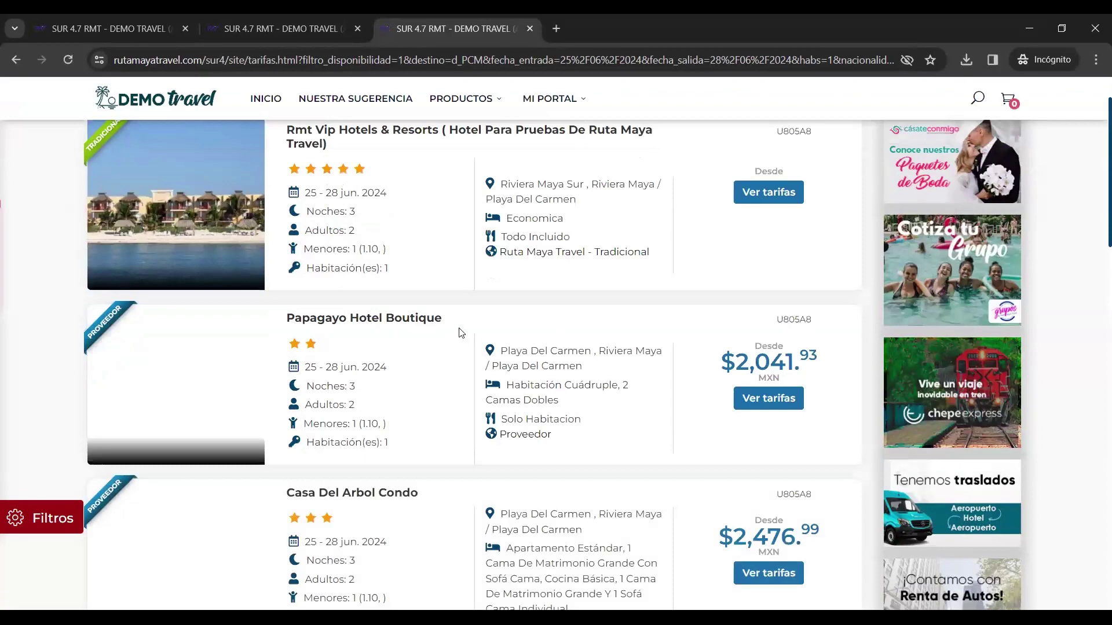
{"action": "scroll", "coordinate": [464, 333], "scroll_direction": "down", "scroll_amount": 2}
{"action": "scroll", "coordinate": [461, 325], "scroll_direction": "down", "scroll_amount": 3}
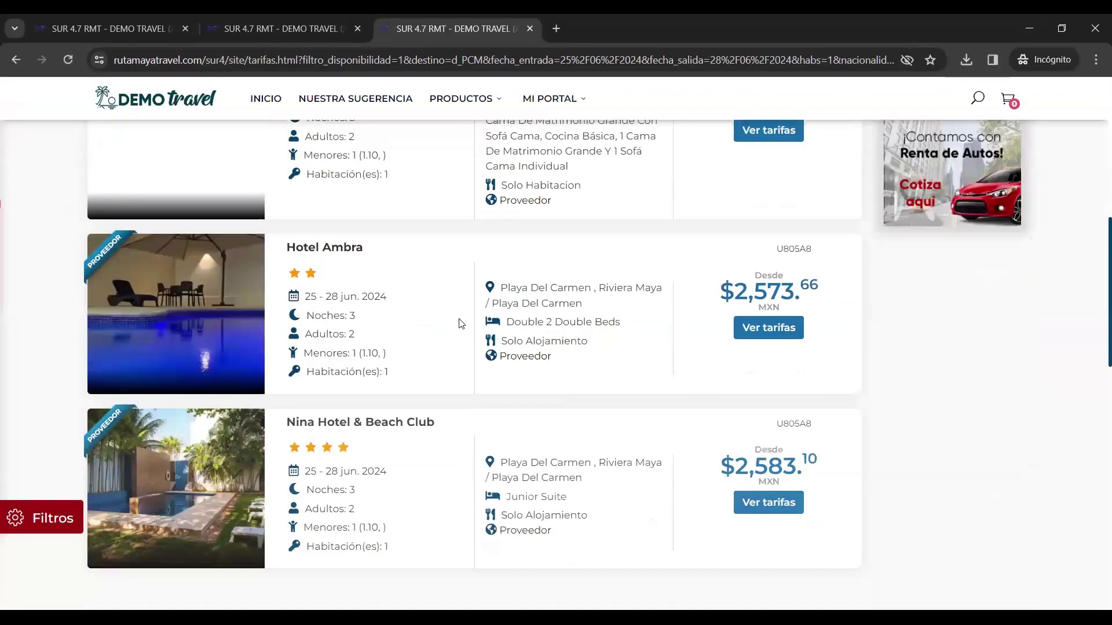
{"action": "scroll", "coordinate": [461, 325], "scroll_direction": "down", "scroll_amount": 2}
{"action": "scroll", "coordinate": [462, 324], "scroll_direction": "down", "scroll_amount": 2}
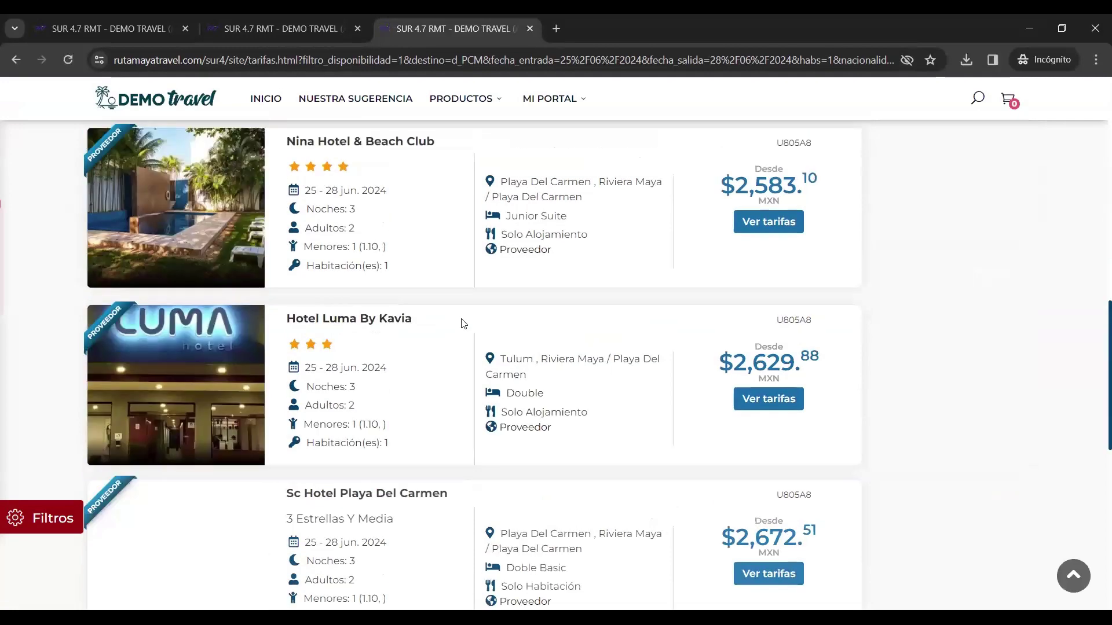
{"action": "scroll", "coordinate": [463, 323], "scroll_direction": "up", "scroll_amount": 5}
{"action": "scroll", "coordinate": [463, 323], "scroll_direction": "up", "scroll_amount": 4}
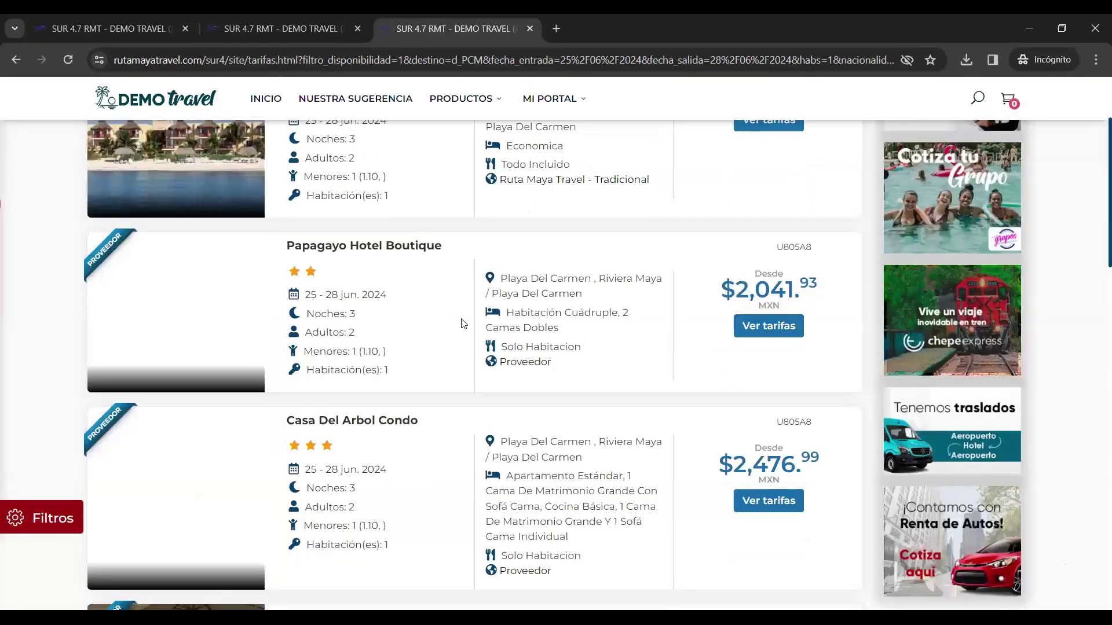
{"action": "scroll", "coordinate": [463, 323], "scroll_direction": "up", "scroll_amount": 3}
{"action": "scroll", "coordinate": [463, 322], "scroll_direction": "down", "scroll_amount": 10}
{"action": "scroll", "coordinate": [464, 321], "scroll_direction": "down", "scroll_amount": 1}
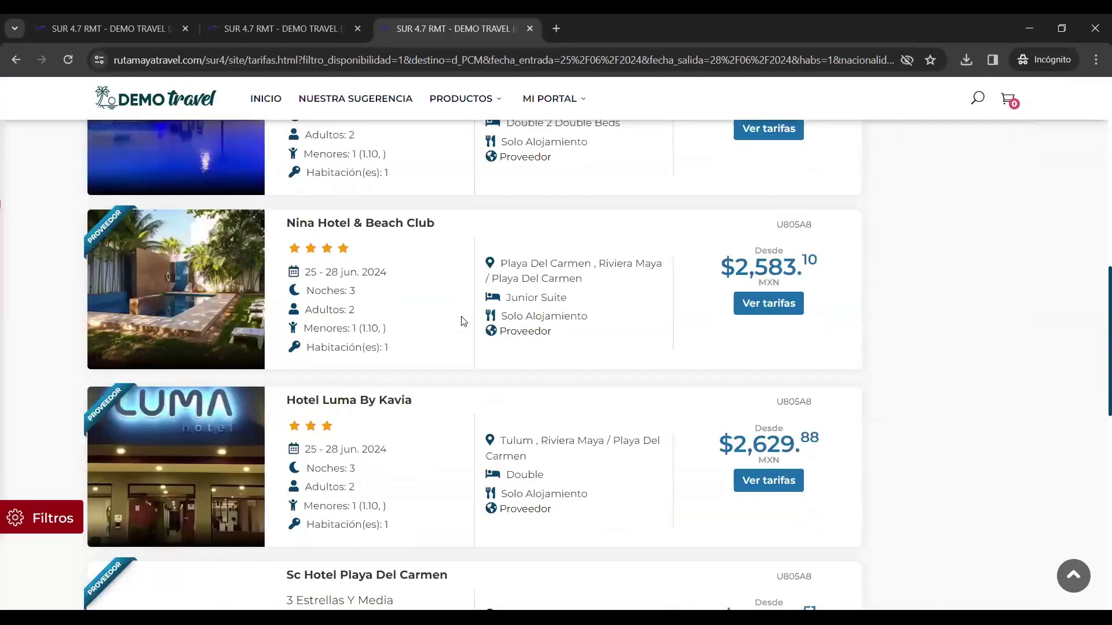
{"action": "scroll", "coordinate": [463, 321], "scroll_direction": "down", "scroll_amount": 1}
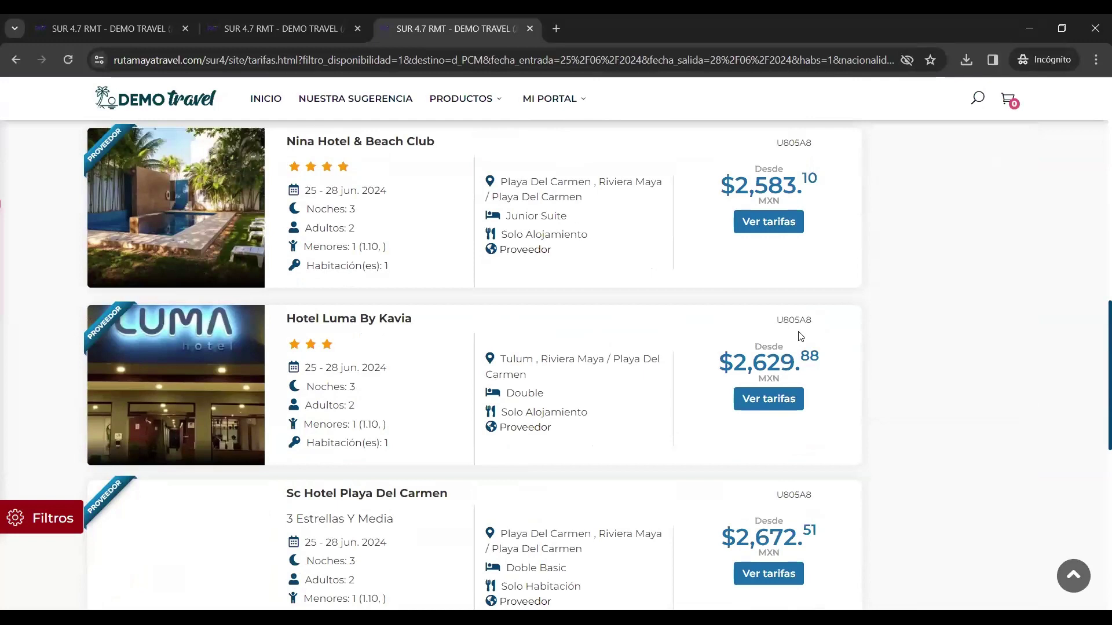
{"action": "scroll", "coordinate": [734, 308], "scroll_direction": "down", "scroll_amount": 1}
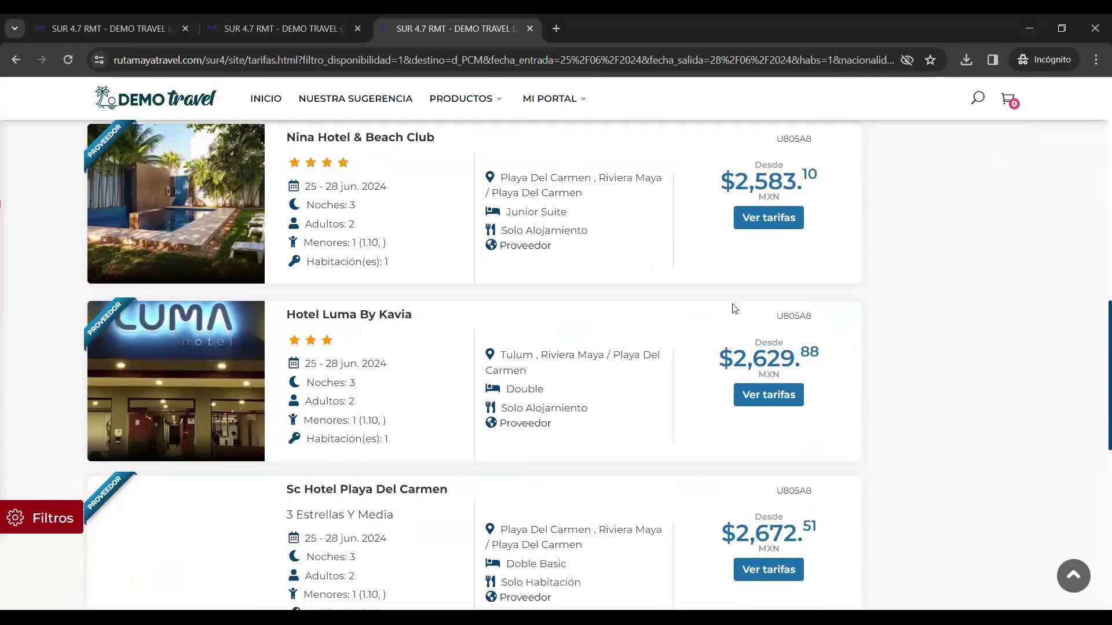
{"action": "scroll", "coordinate": [734, 308], "scroll_direction": "down", "scroll_amount": 1}
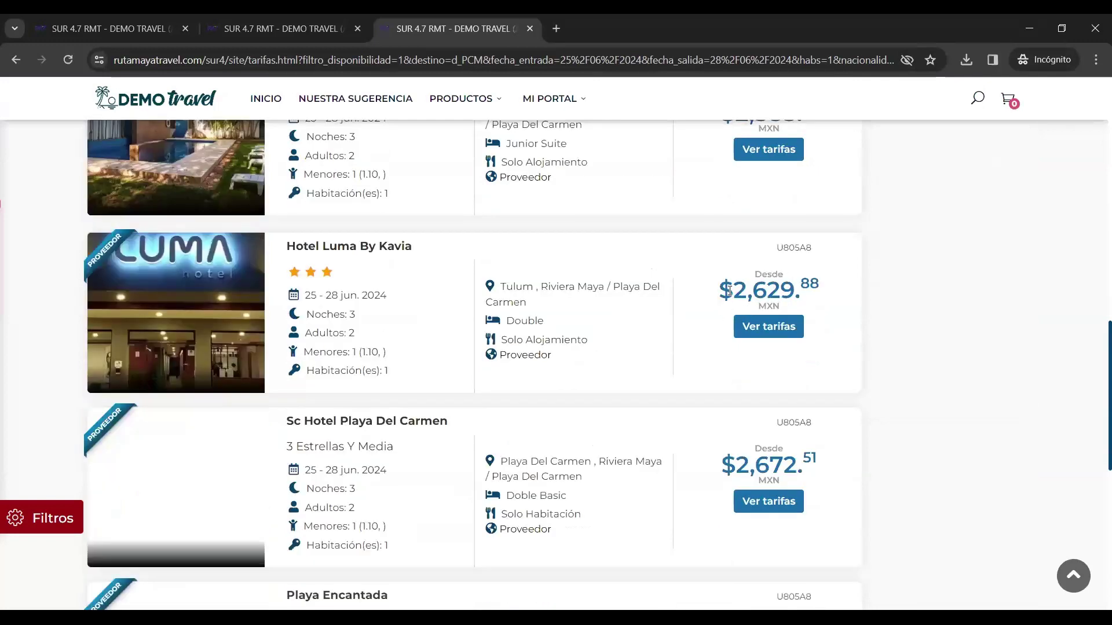
{"action": "left_click_drag", "start_coordinate": [720, 289], "coordinate": [803, 291]}
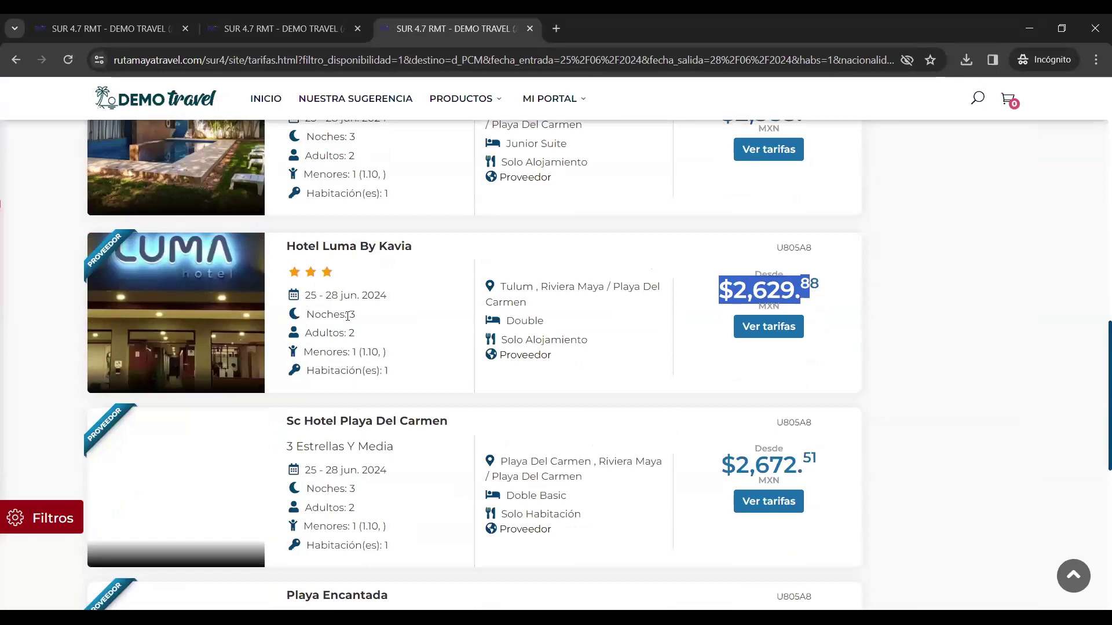
{"action": "mouse_move", "coordinate": [357, 335]}
{"action": "left_mouse_down"}
{"action": "mouse_move", "coordinate": [326, 333]}
{"action": "mouse_move", "coordinate": [386, 353]}
{"action": "left_mouse_up"}
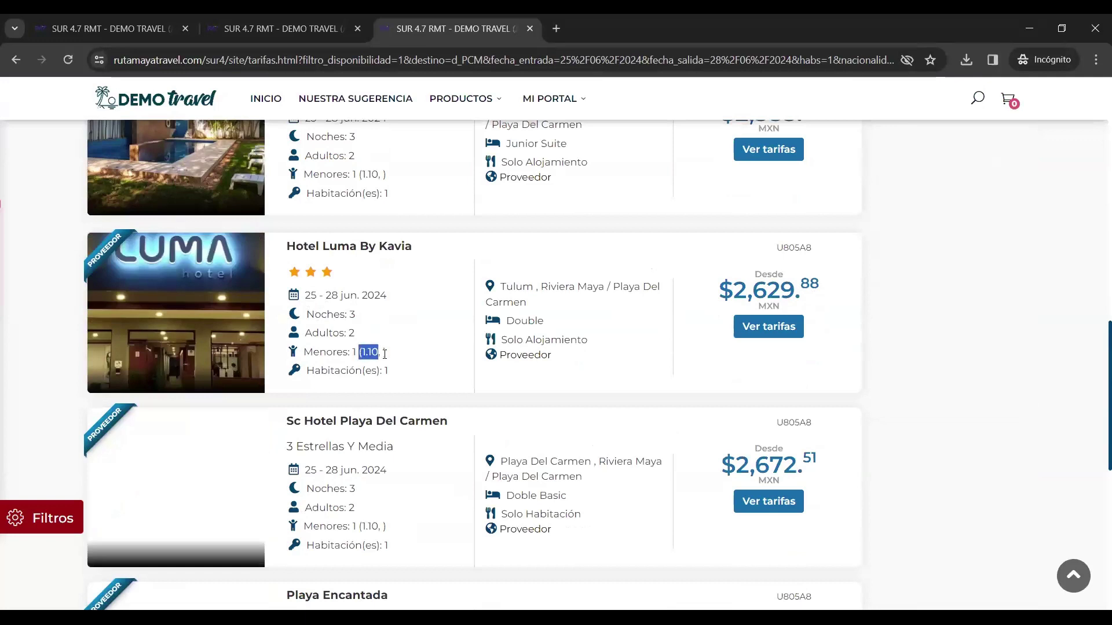
{"action": "left_click", "coordinate": [387, 382]}
{"action": "mouse_move", "coordinate": [556, 322]}
{"action": "left_mouse_down"}
{"action": "mouse_move", "coordinate": [495, 331]}
{"action": "mouse_move", "coordinate": [514, 322]}
{"action": "mouse_move", "coordinate": [509, 354]}
{"action": "left_mouse_up"}
{"action": "left_click", "coordinate": [567, 376]}
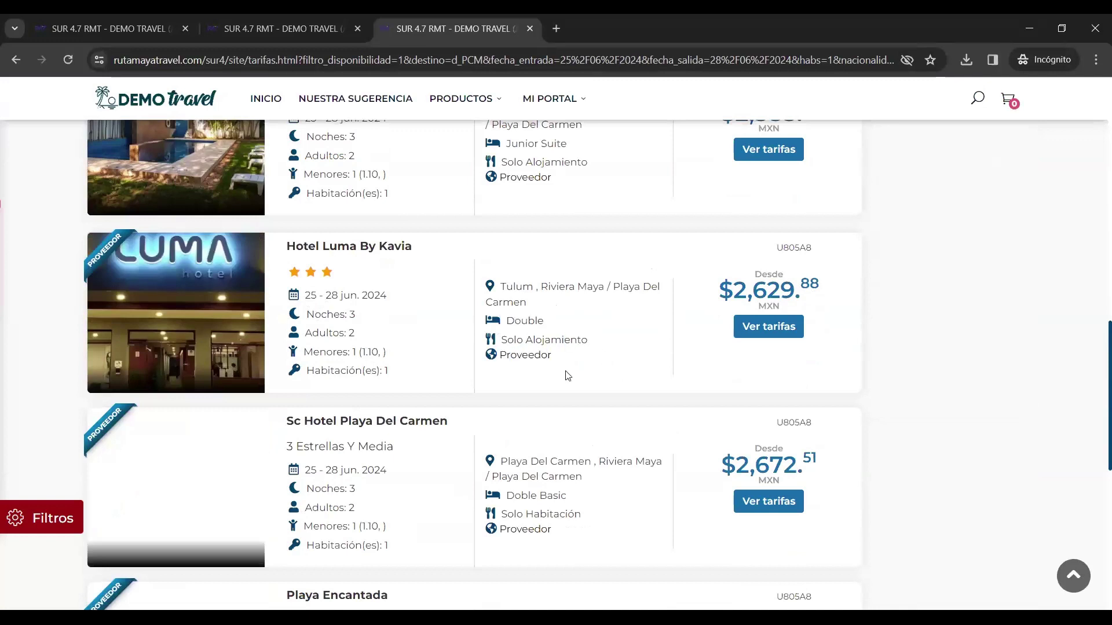
{"action": "double_click", "coordinate": [511, 356]}
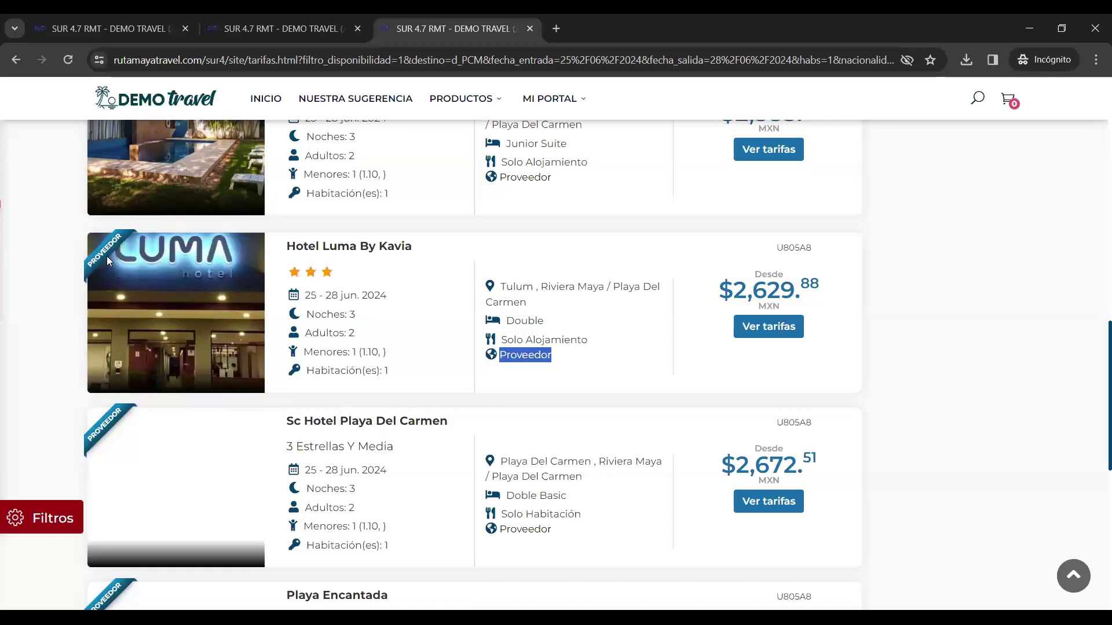
Scroll down the hotel results to the Tukan And Beach Club card.
{"action": "scroll", "coordinate": [508, 344], "scroll_direction": "down", "scroll_amount": 1}
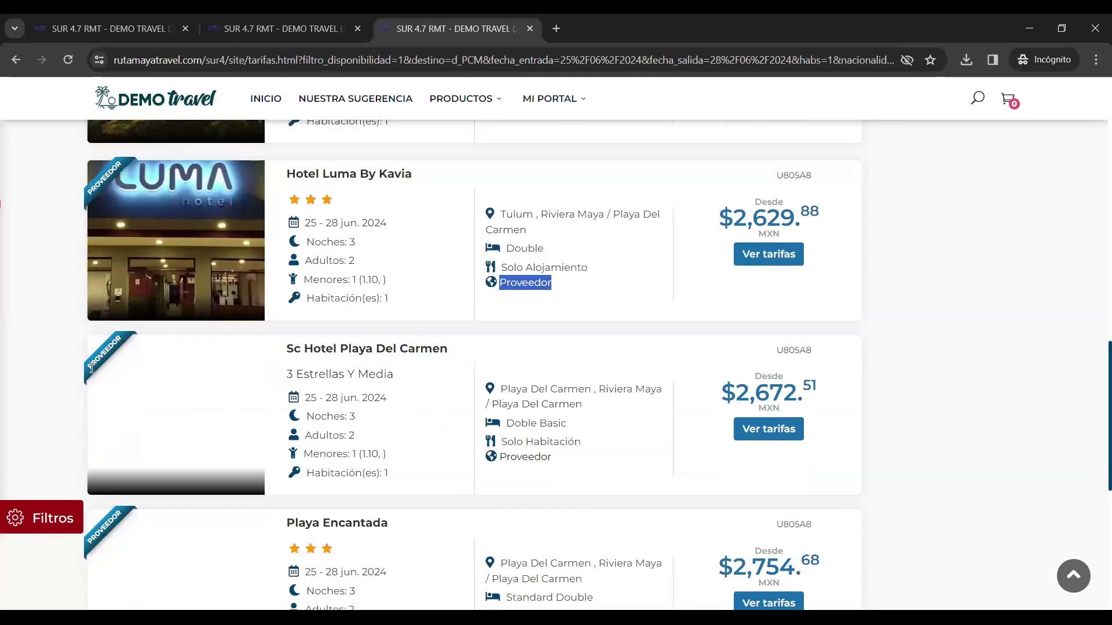
{"action": "scroll", "coordinate": [550, 370], "scroll_direction": "down", "scroll_amount": 2}
{"action": "scroll", "coordinate": [389, 382], "scroll_direction": "down", "scroll_amount": 1}
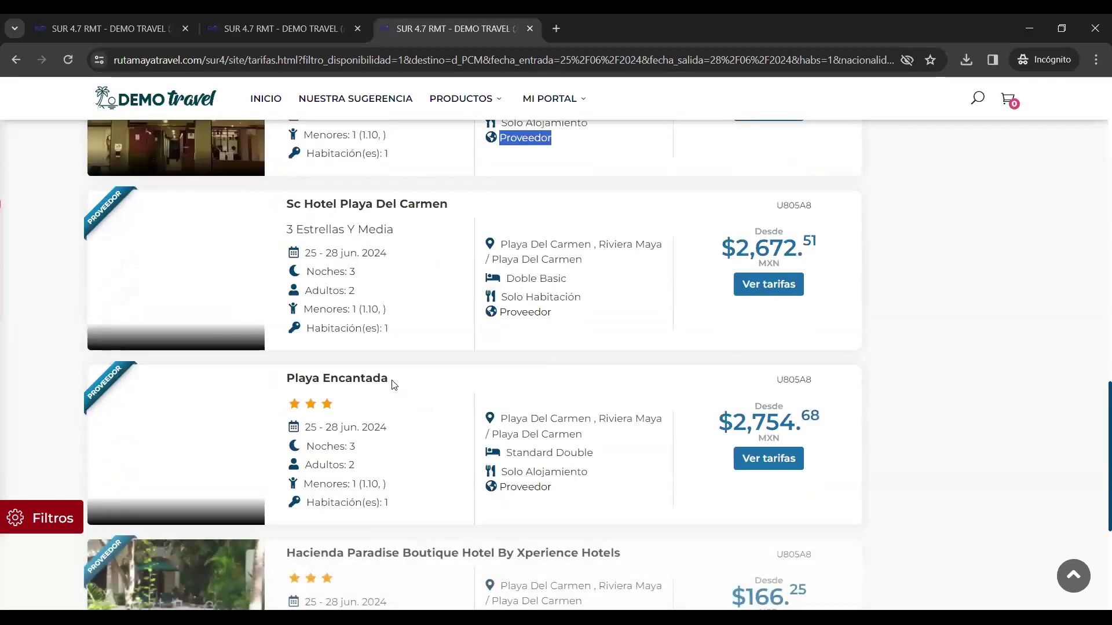
{"action": "scroll", "coordinate": [393, 384], "scroll_direction": "down", "scroll_amount": 1}
{"action": "scroll", "coordinate": [394, 383], "scroll_direction": "down", "scroll_amount": 2}
{"action": "scroll", "coordinate": [394, 383], "scroll_direction": "down", "scroll_amount": 2}
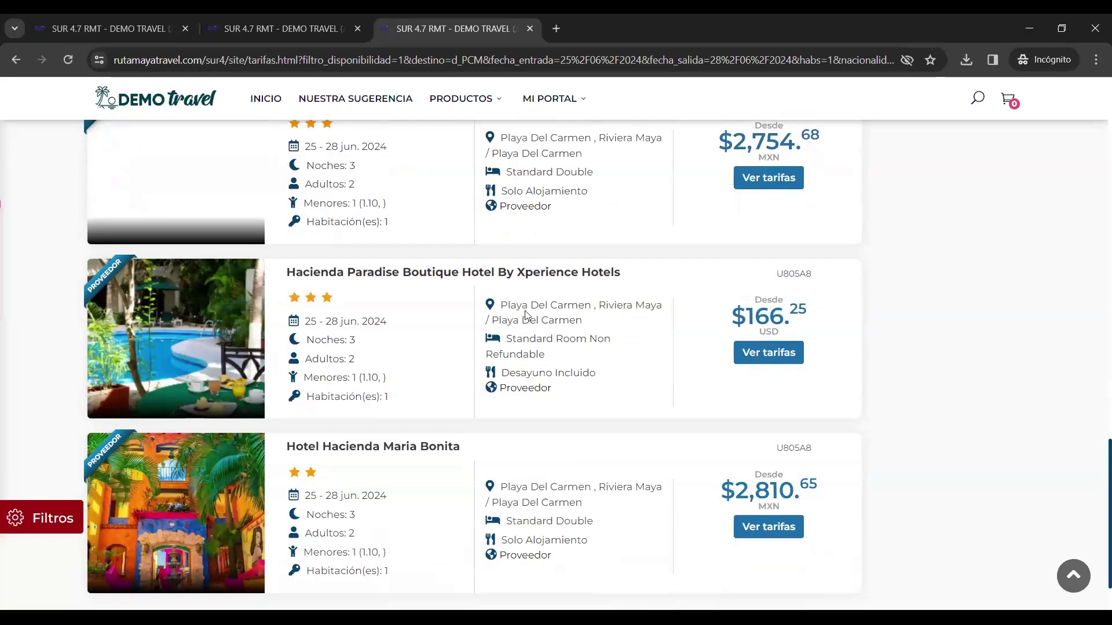
{"action": "scroll", "coordinate": [651, 410], "scroll_direction": "down", "scroll_amount": 2}
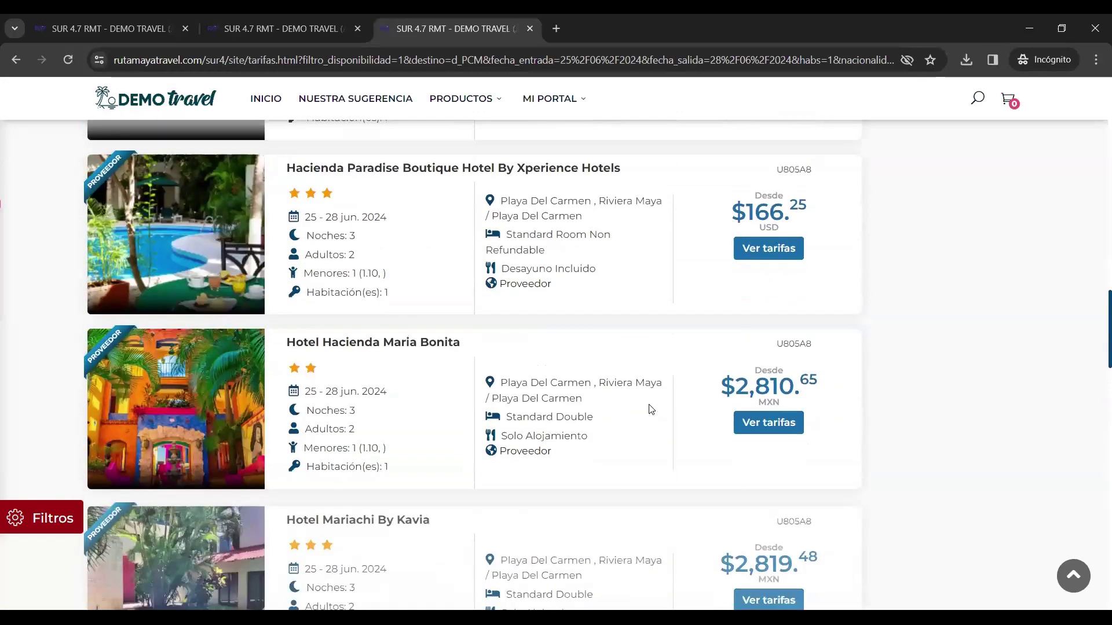
{"action": "scroll", "coordinate": [651, 411], "scroll_direction": "down", "scroll_amount": 4}
{"action": "scroll", "coordinate": [651, 410], "scroll_direction": "down", "scroll_amount": 3}
{"action": "scroll", "coordinate": [650, 409], "scroll_direction": "down", "scroll_amount": 4}
{"action": "scroll", "coordinate": [651, 410], "scroll_direction": "down", "scroll_amount": 1}
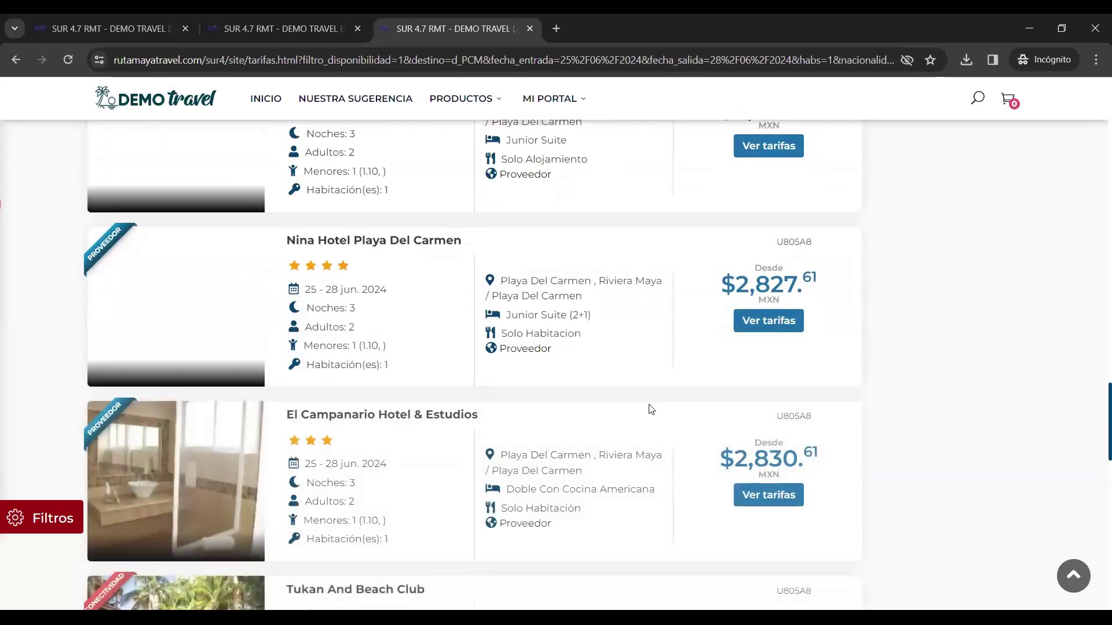
{"action": "scroll", "coordinate": [827, 311], "scroll_direction": "down", "scroll_amount": 3}
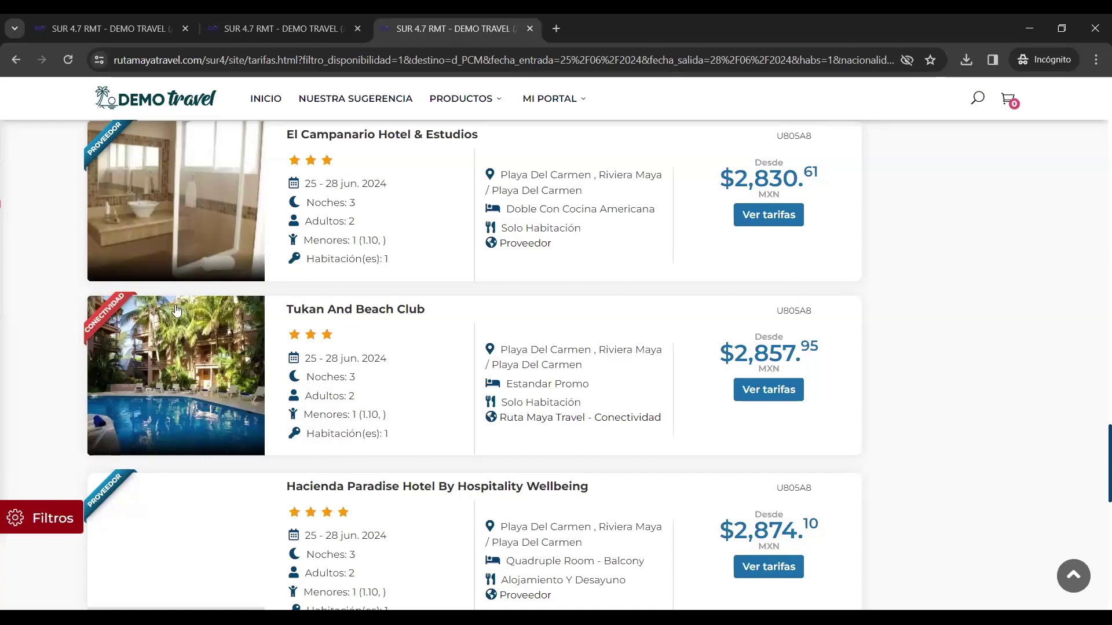
{"action": "scroll", "coordinate": [134, 320], "scroll_direction": "down", "scroll_amount": 2}
{"action": "scroll", "coordinate": [144, 180], "scroll_direction": "down", "scroll_amount": 1}
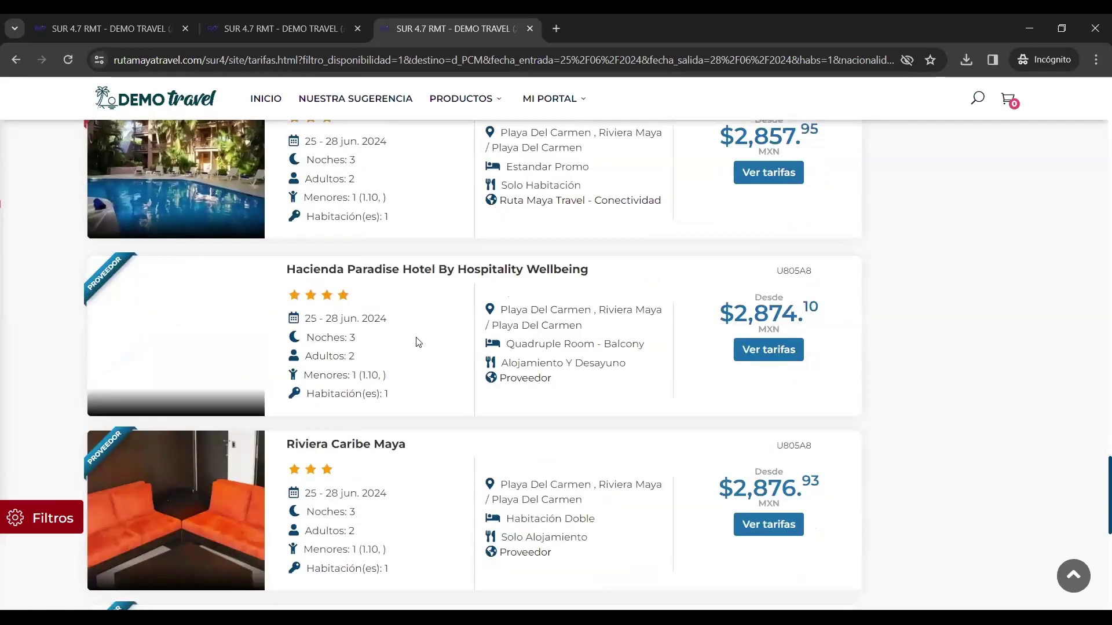
{"action": "scroll", "coordinate": [427, 320], "scroll_direction": "down", "scroll_amount": 1}
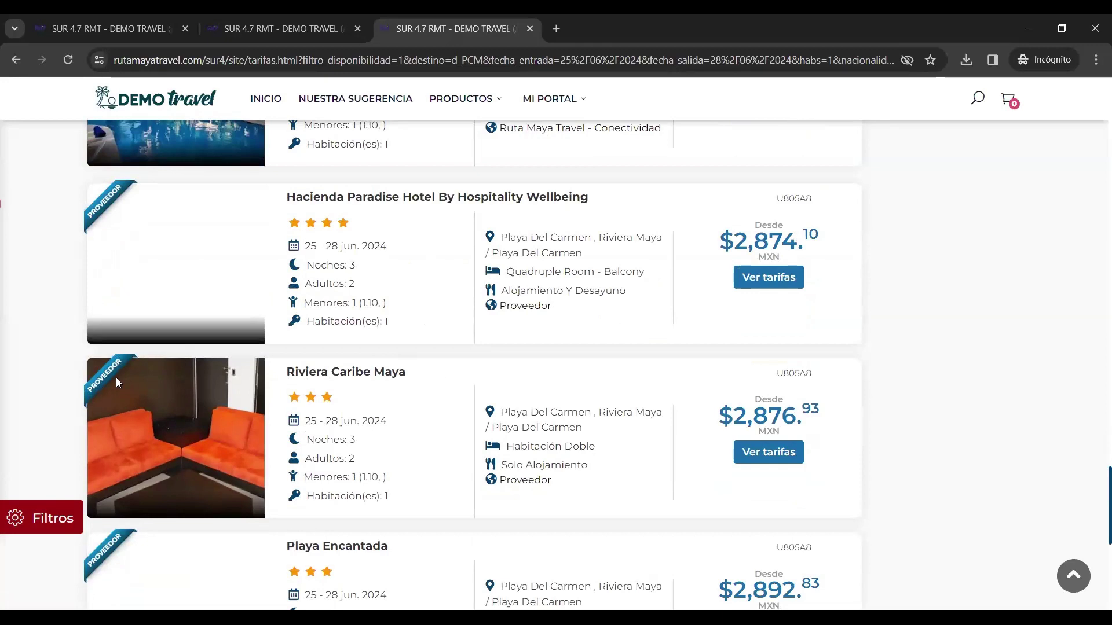
{"action": "scroll", "coordinate": [459, 397], "scroll_direction": "down", "scroll_amount": 5}
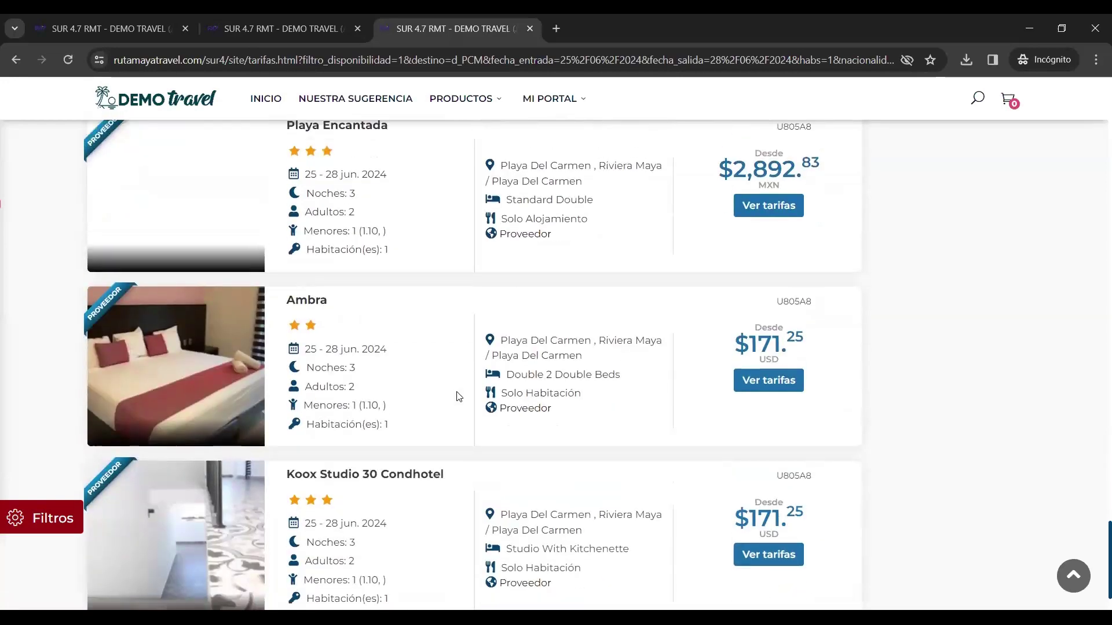
{"action": "scroll", "coordinate": [459, 397], "scroll_direction": "up", "scroll_amount": 10}
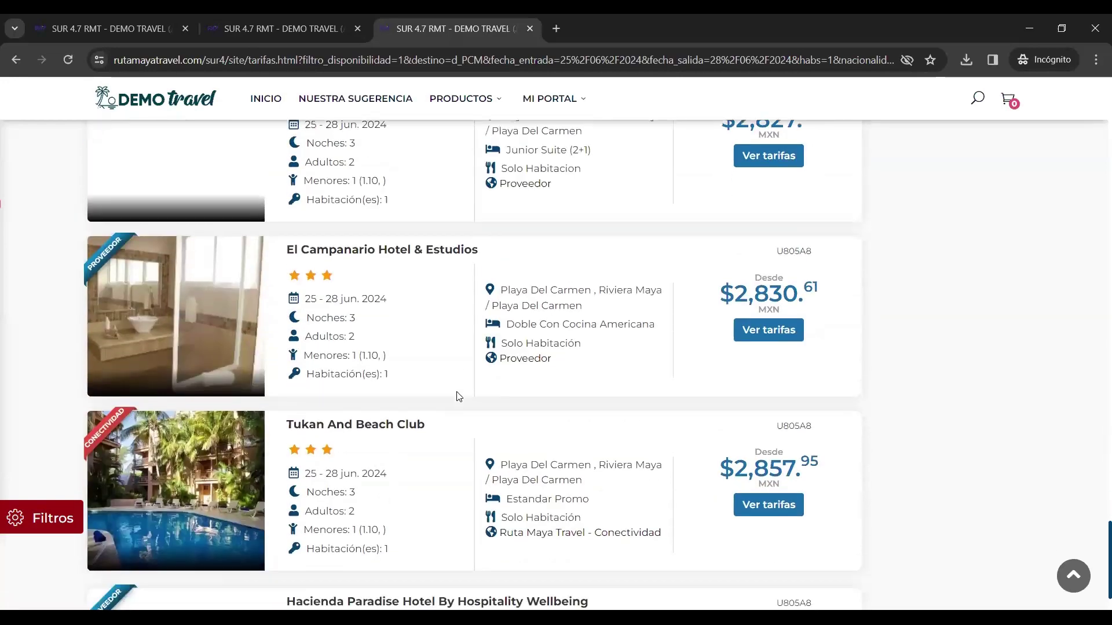
{"action": "scroll", "coordinate": [614, 423], "scroll_direction": "down", "scroll_amount": 1}
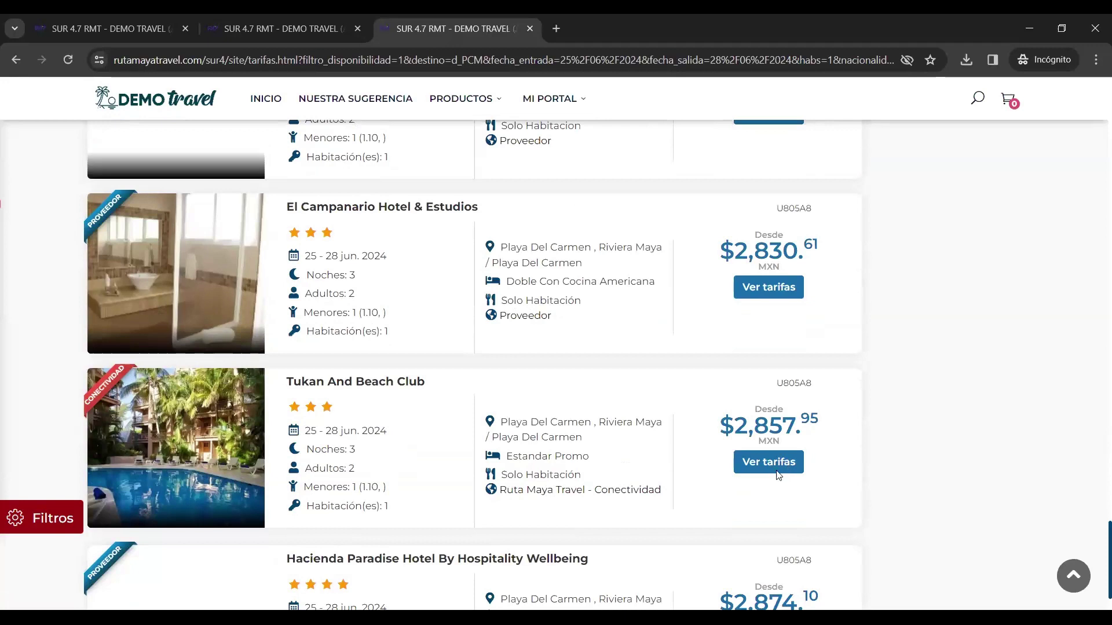
{"action": "scroll", "coordinate": [747, 432], "scroll_direction": "down", "scroll_amount": 1}
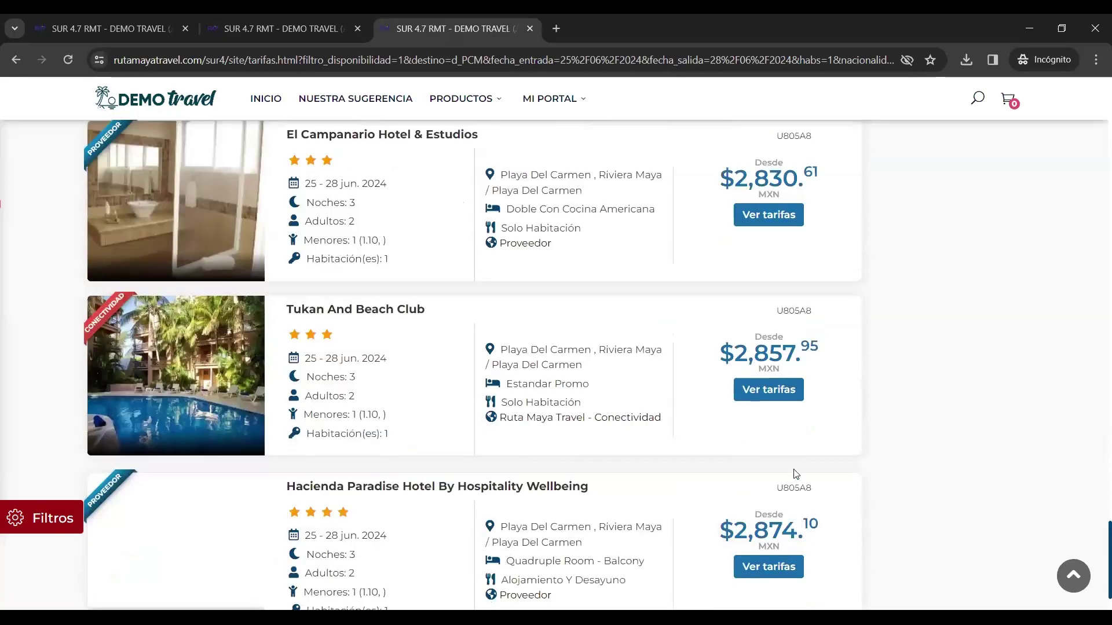
Expand Tukan And Beach Club's rates table and mark the DELUXE room heading.
{"action": "left_click", "coordinate": [776, 397]}
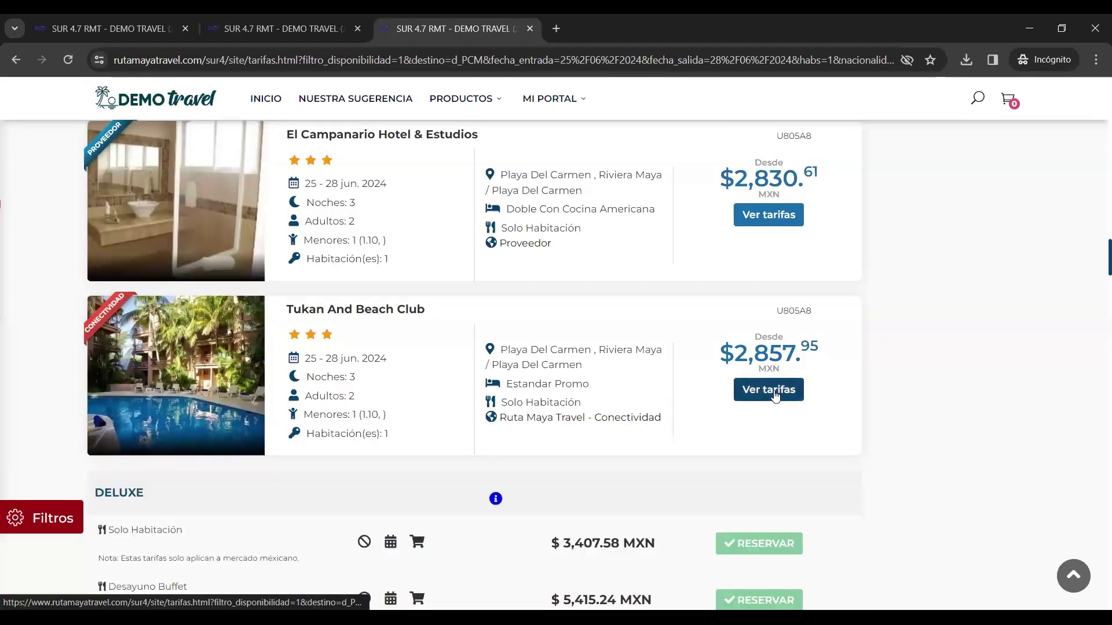
{"action": "scroll", "coordinate": [267, 428], "scroll_direction": "down", "scroll_amount": 2}
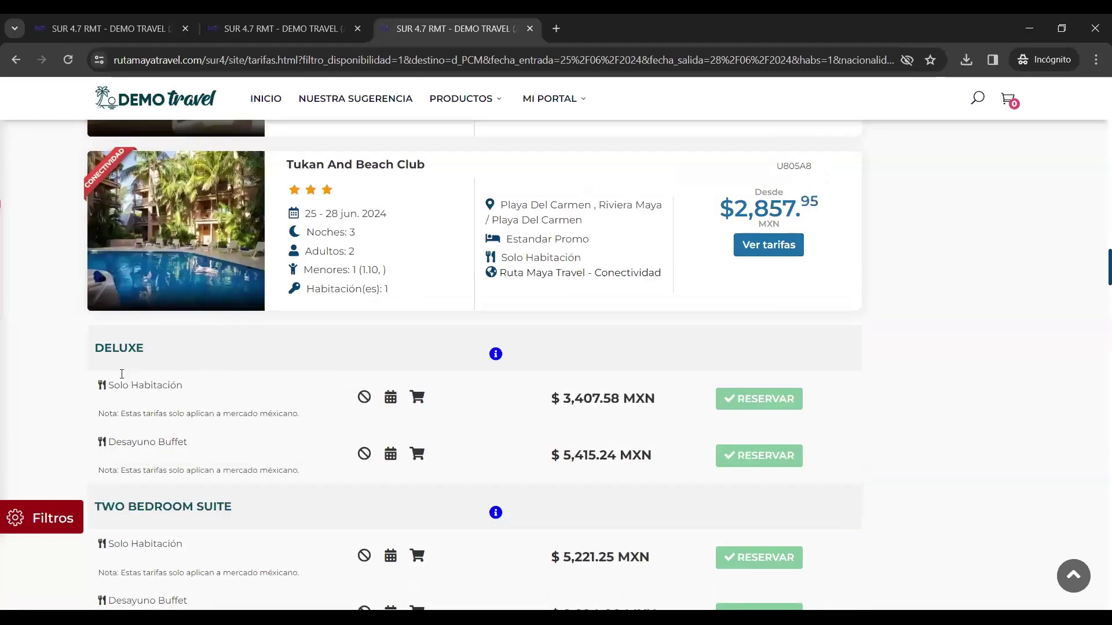
{"action": "scroll", "coordinate": [127, 374], "scroll_direction": "down", "scroll_amount": 1}
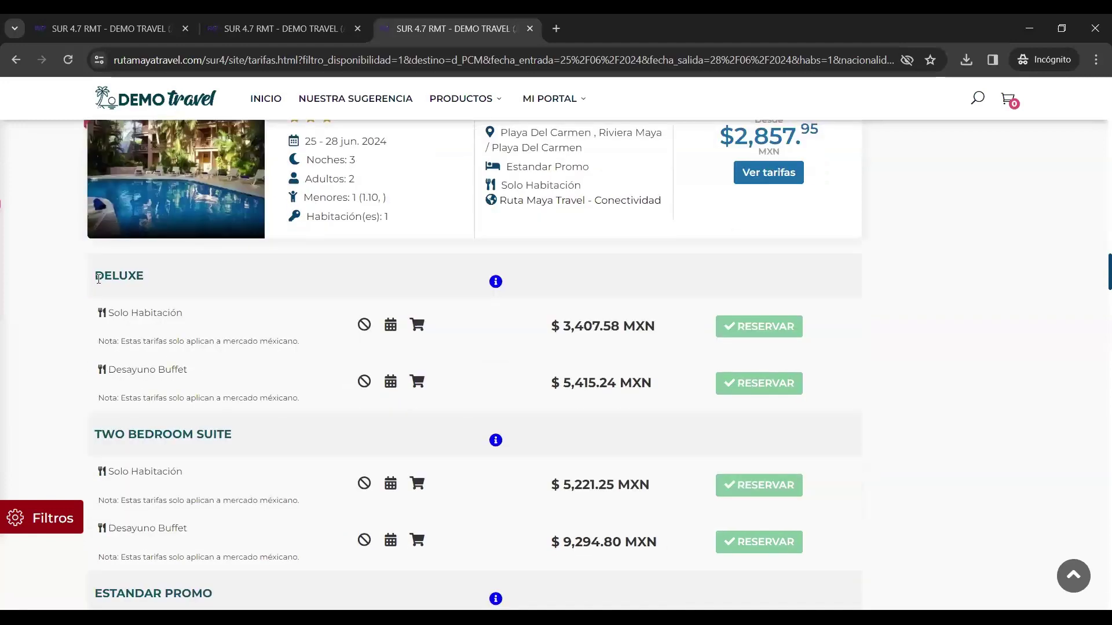
{"action": "double_click", "coordinate": [188, 277]}
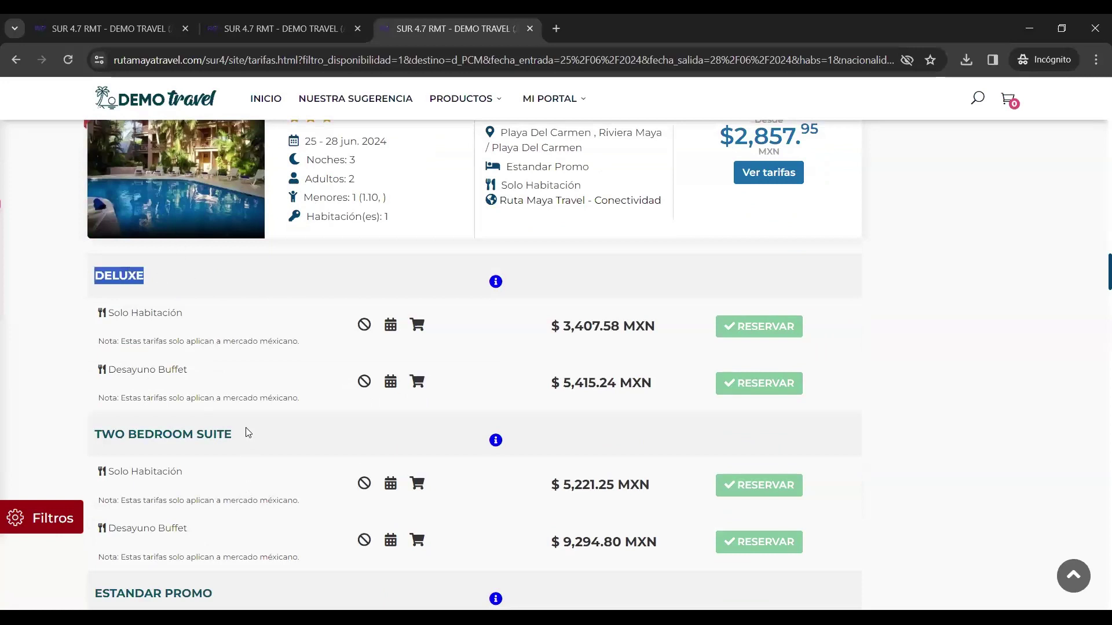
Highlight the Estandar Promo room-only price $2,857.95 MXN and review its cancellation terms.
{"action": "scroll", "coordinate": [250, 431], "scroll_direction": "down", "scroll_amount": 1}
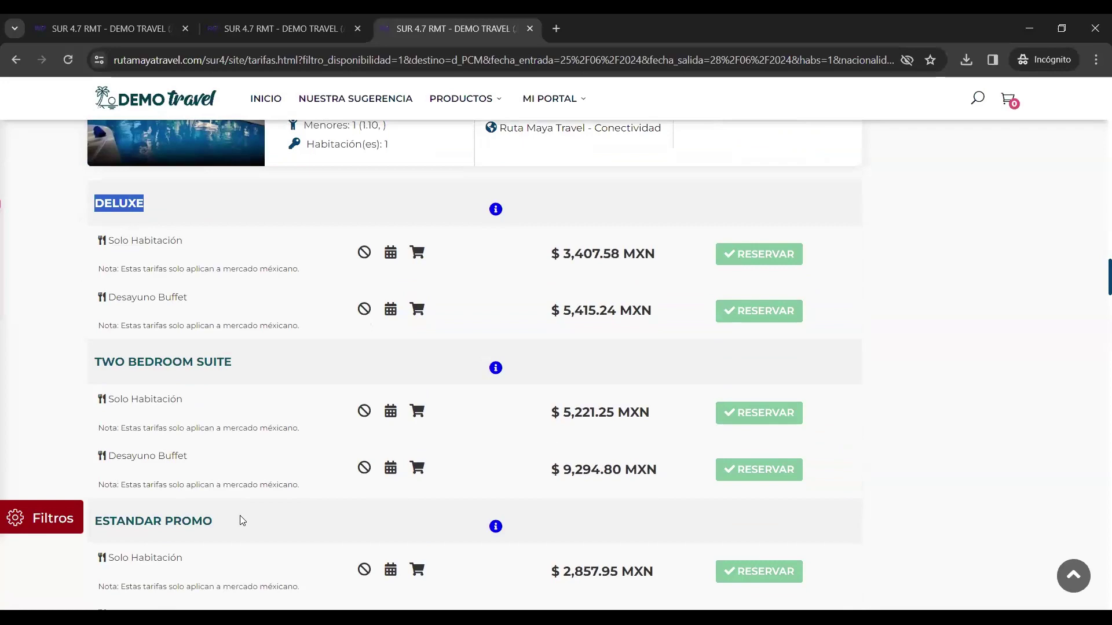
{"action": "scroll", "coordinate": [246, 509], "scroll_direction": "down", "scroll_amount": 1}
{"action": "scroll", "coordinate": [245, 508], "scroll_direction": "down", "scroll_amount": 1}
{"action": "scroll", "coordinate": [245, 510], "scroll_direction": "down", "scroll_amount": 1}
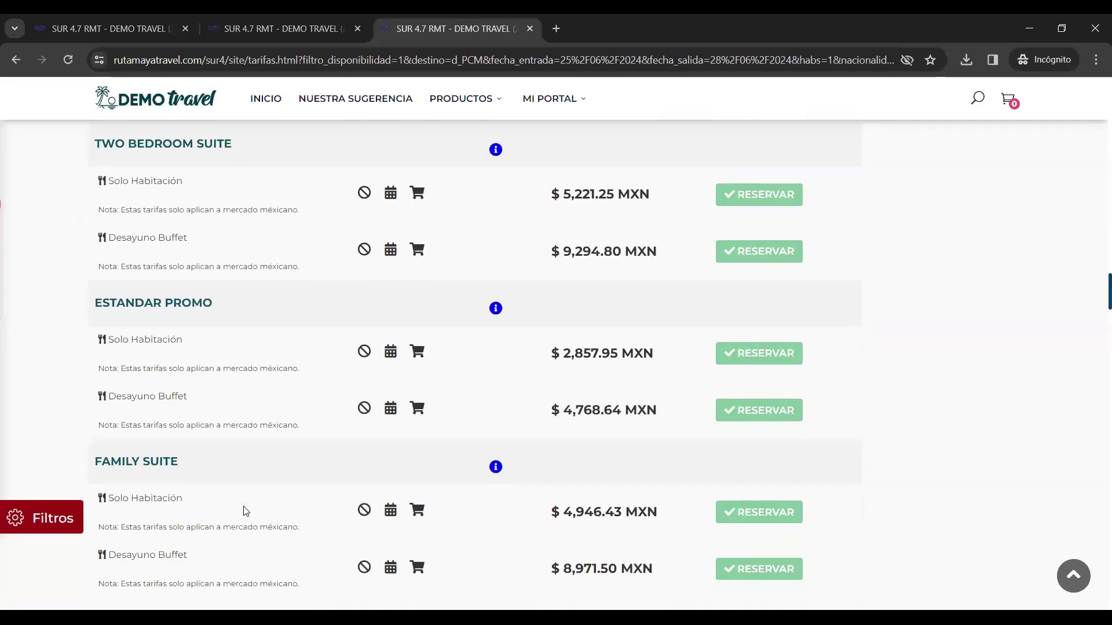
{"action": "scroll", "coordinate": [244, 511], "scroll_direction": "down", "scroll_amount": 2}
{"action": "scroll", "coordinate": [244, 511], "scroll_direction": "up", "scroll_amount": 1}
{"action": "scroll", "coordinate": [242, 509], "scroll_direction": "up", "scroll_amount": 4}
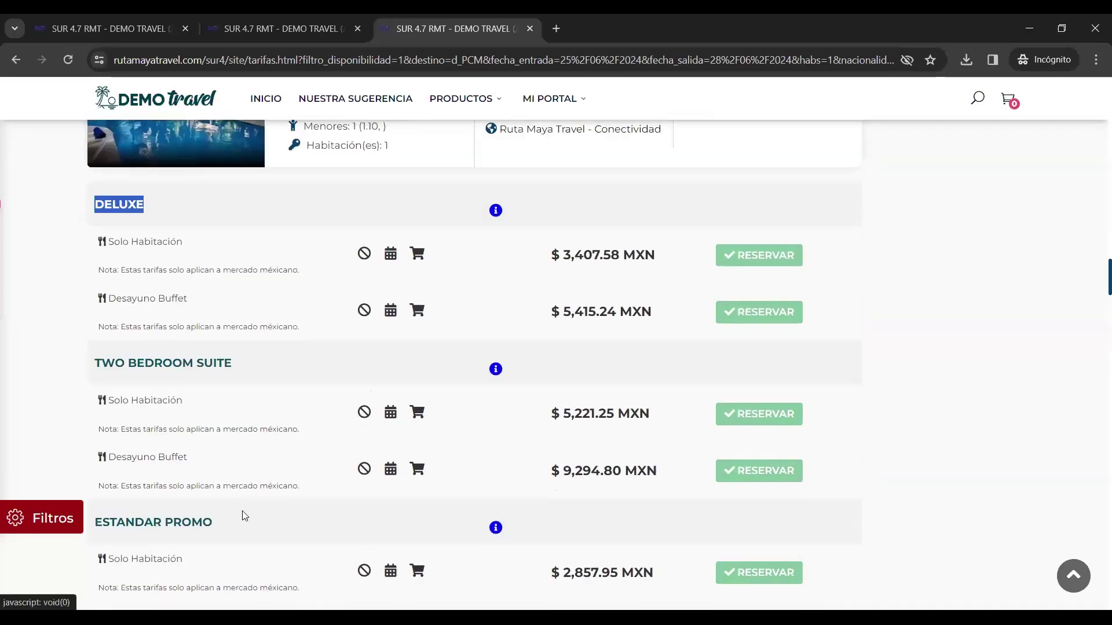
{"action": "scroll", "coordinate": [242, 510], "scroll_direction": "up", "scroll_amount": 3}
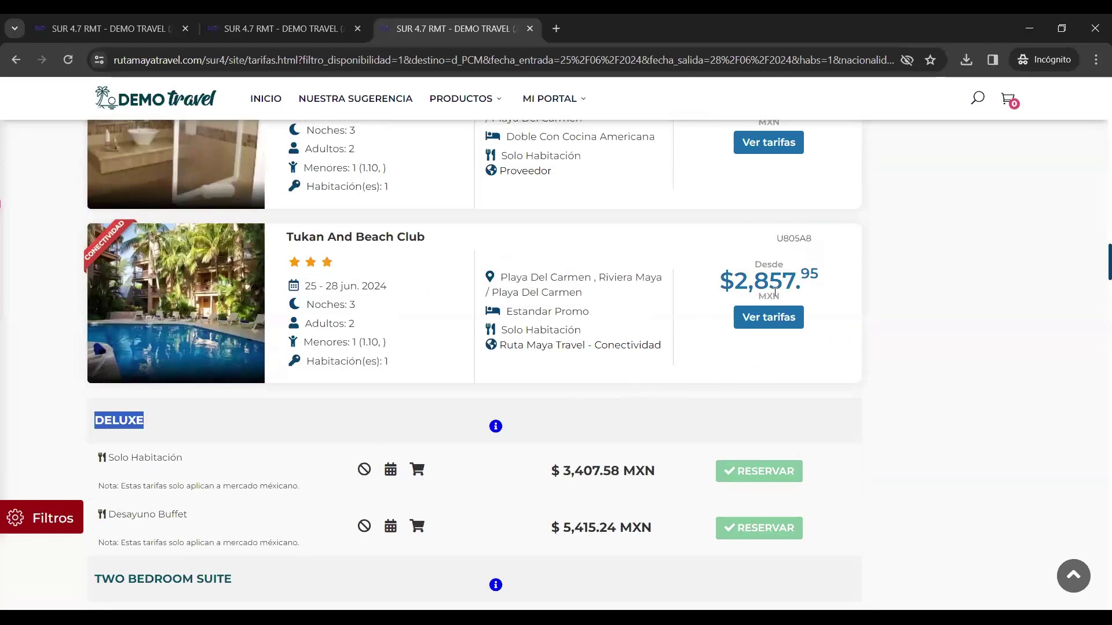
{"action": "scroll", "coordinate": [775, 292], "scroll_direction": "down", "scroll_amount": 1}
{"action": "scroll", "coordinate": [775, 295], "scroll_direction": "down", "scroll_amount": 1}
{"action": "scroll", "coordinate": [776, 292], "scroll_direction": "down", "scroll_amount": 2}
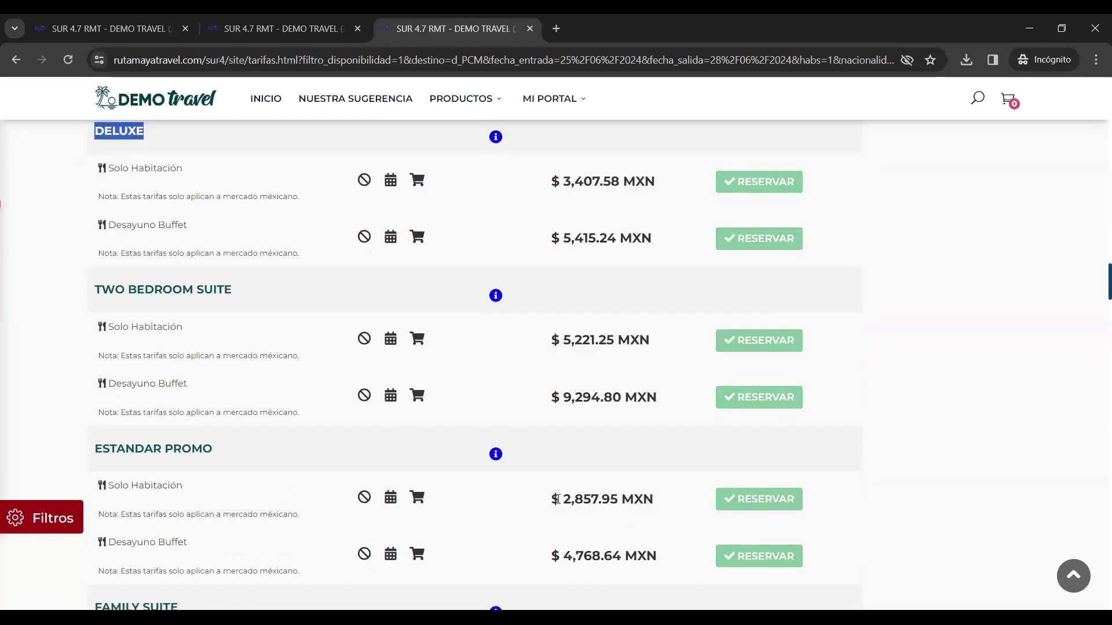
{"action": "left_click_drag", "start_coordinate": [552, 499], "coordinate": [658, 501]}
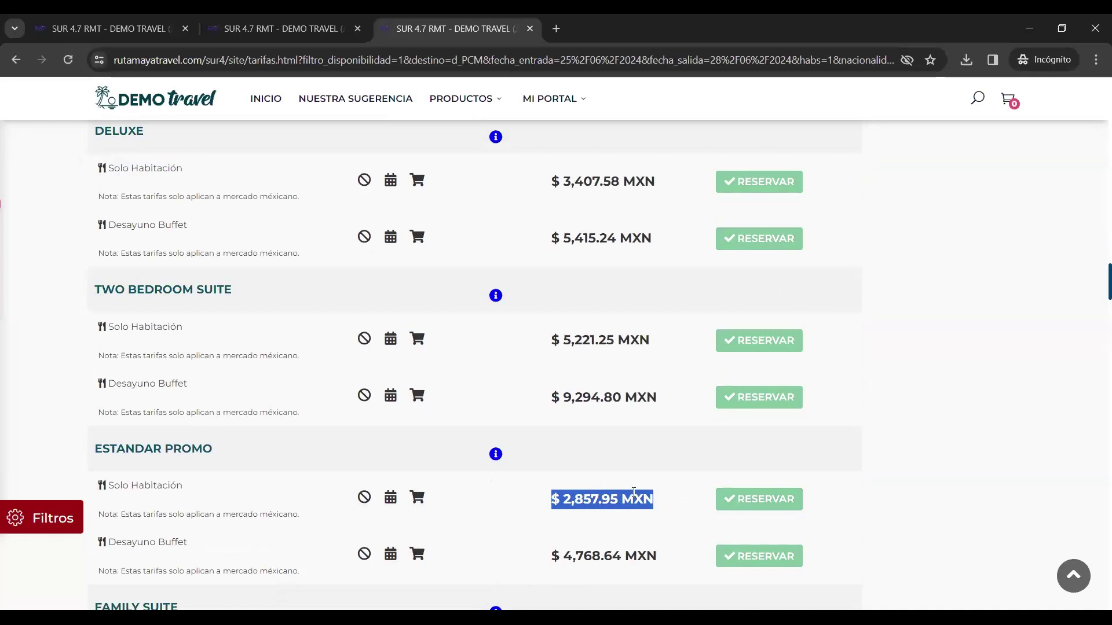
{"action": "scroll", "coordinate": [634, 493], "scroll_direction": "up", "scroll_amount": 1}
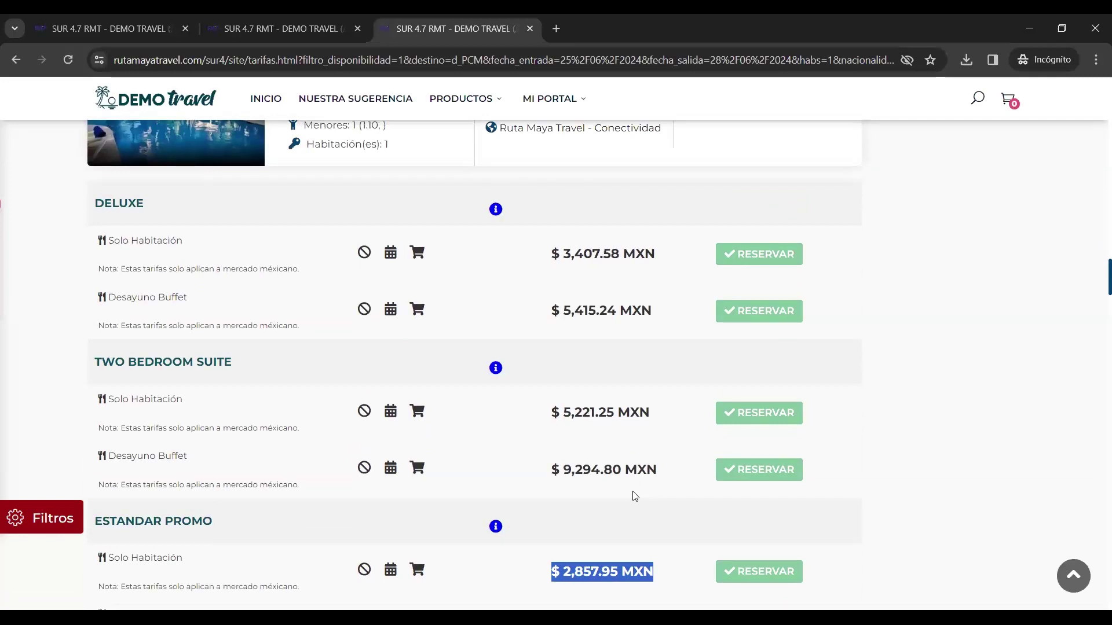
{"action": "scroll", "coordinate": [568, 408], "scroll_direction": "down", "scroll_amount": 2}
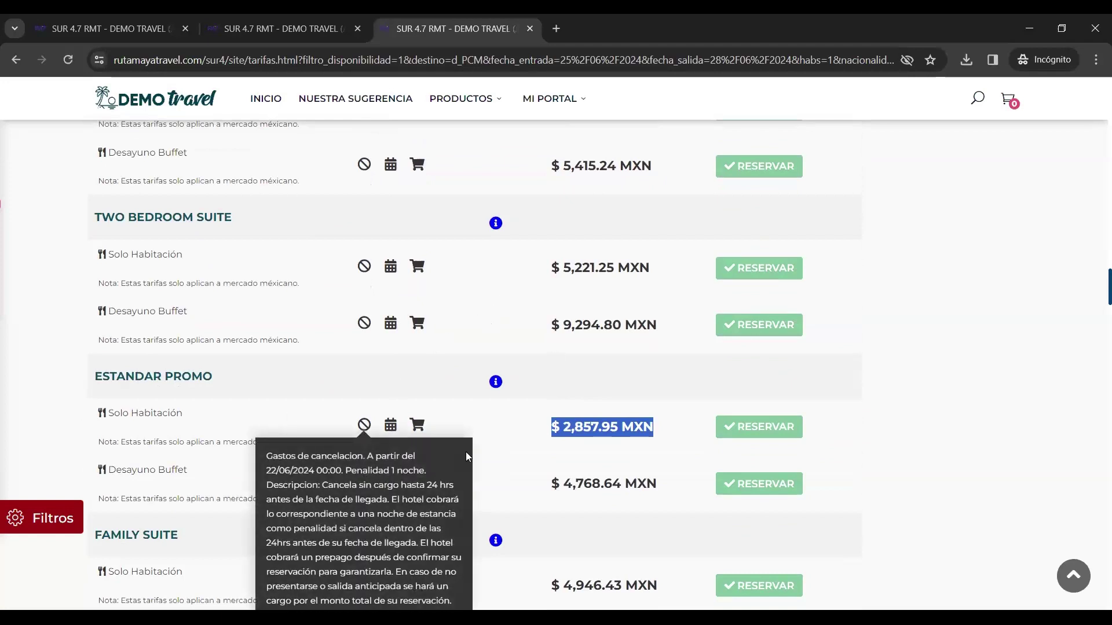
Clear the price selection and bring up Tukan's Deluxe ($3,407.58) and Two Bedroom Suite rates.
{"action": "left_click", "coordinate": [539, 431]}
{"action": "scroll", "coordinate": [566, 390], "scroll_direction": "up", "scroll_amount": 10}
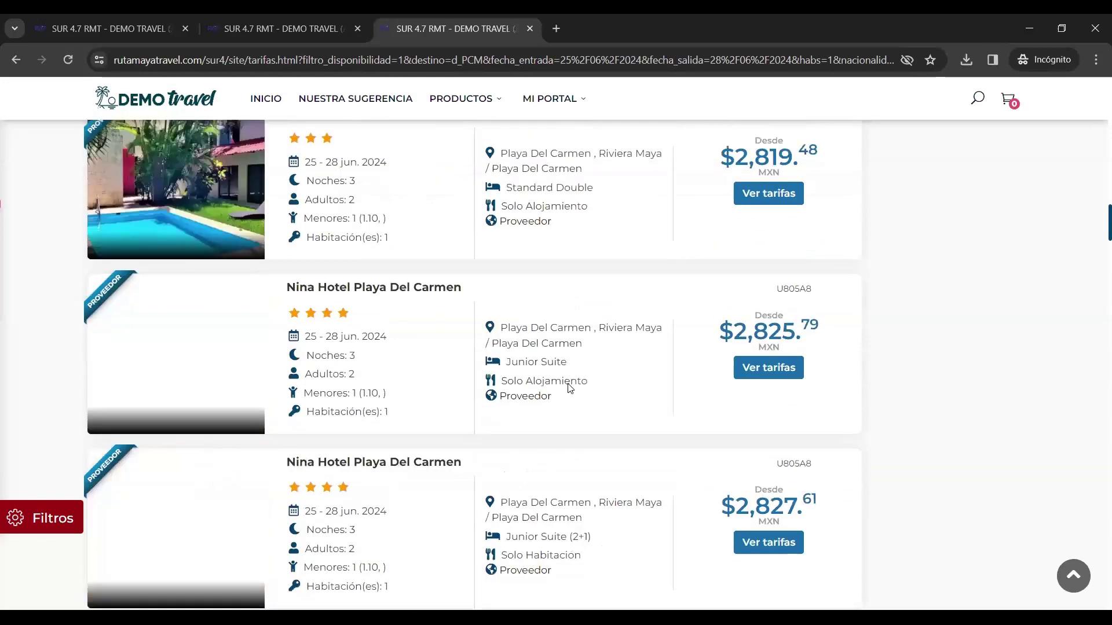
{"action": "scroll", "coordinate": [566, 391], "scroll_direction": "down", "scroll_amount": 4}
{"action": "scroll", "coordinate": [570, 388], "scroll_direction": "up", "scroll_amount": 4}
{"action": "scroll", "coordinate": [571, 388], "scroll_direction": "down", "scroll_amount": 5}
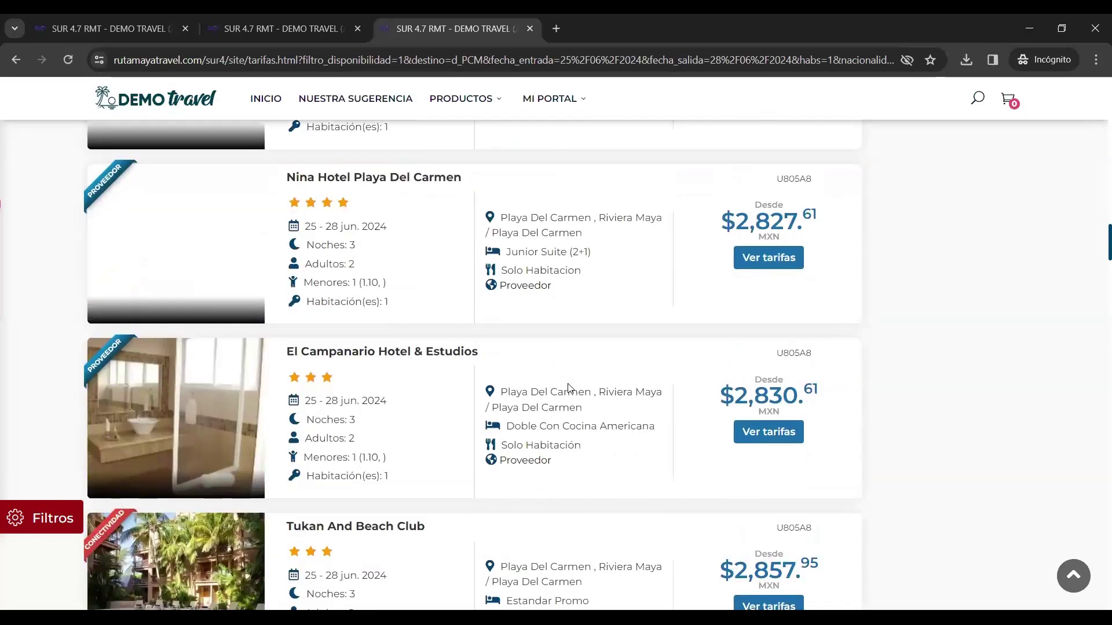
{"action": "scroll", "coordinate": [570, 389], "scroll_direction": "down", "scroll_amount": 2}
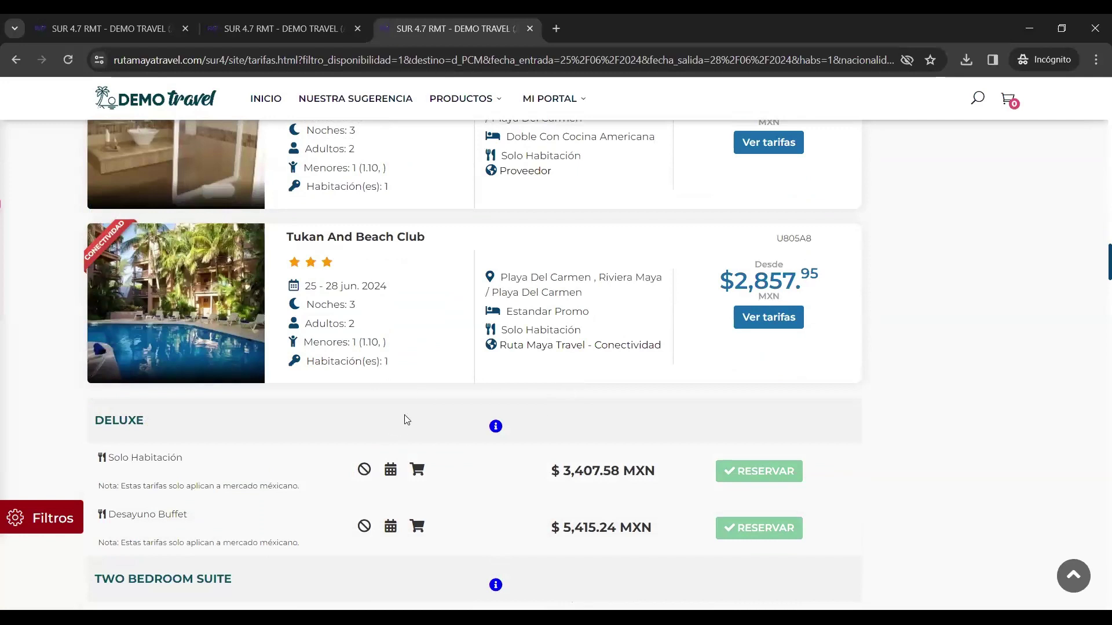
{"action": "scroll", "coordinate": [406, 420], "scroll_direction": "down", "scroll_amount": 1}
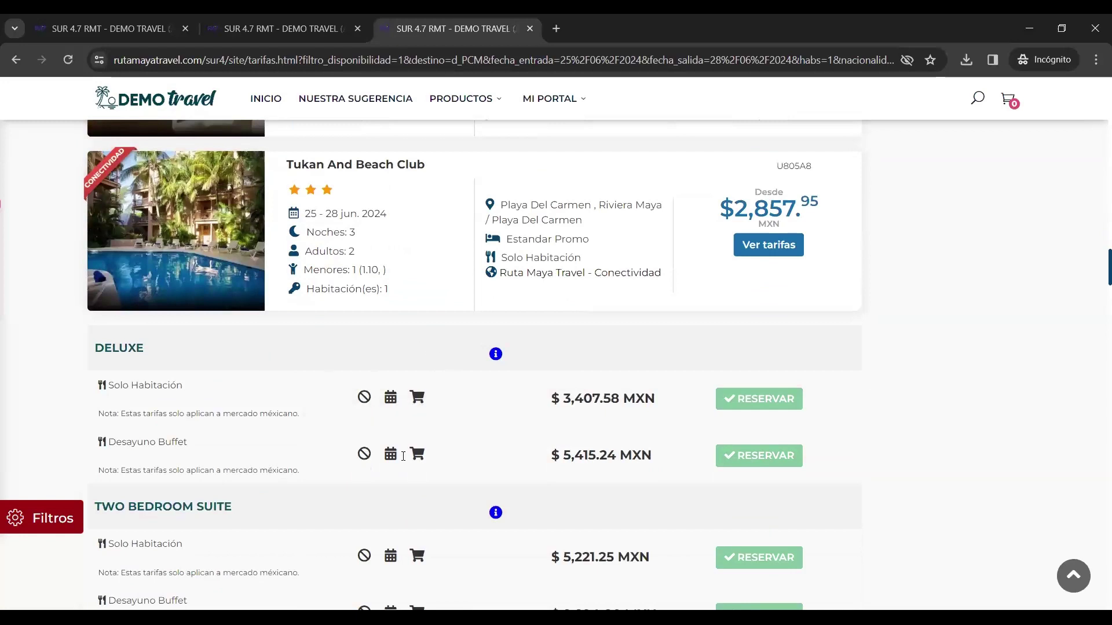
{"action": "mouse_move", "coordinate": [364, 469]}
{"action": "mouse_move", "coordinate": [364, 397]}
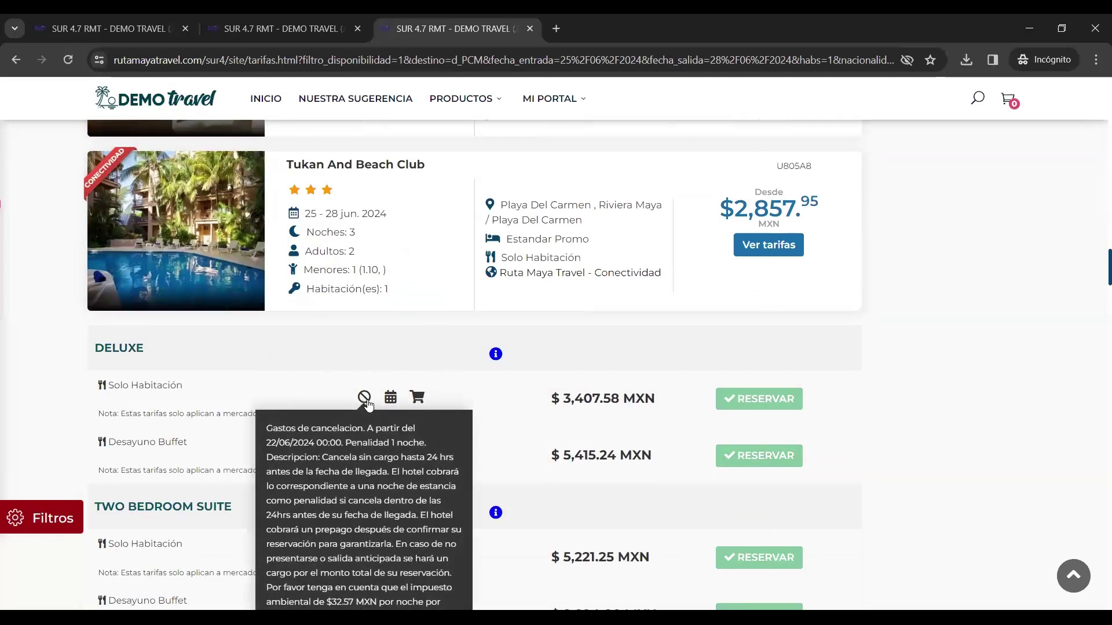
{"action": "scroll", "coordinate": [366, 404], "scroll_direction": "down", "scroll_amount": 2}
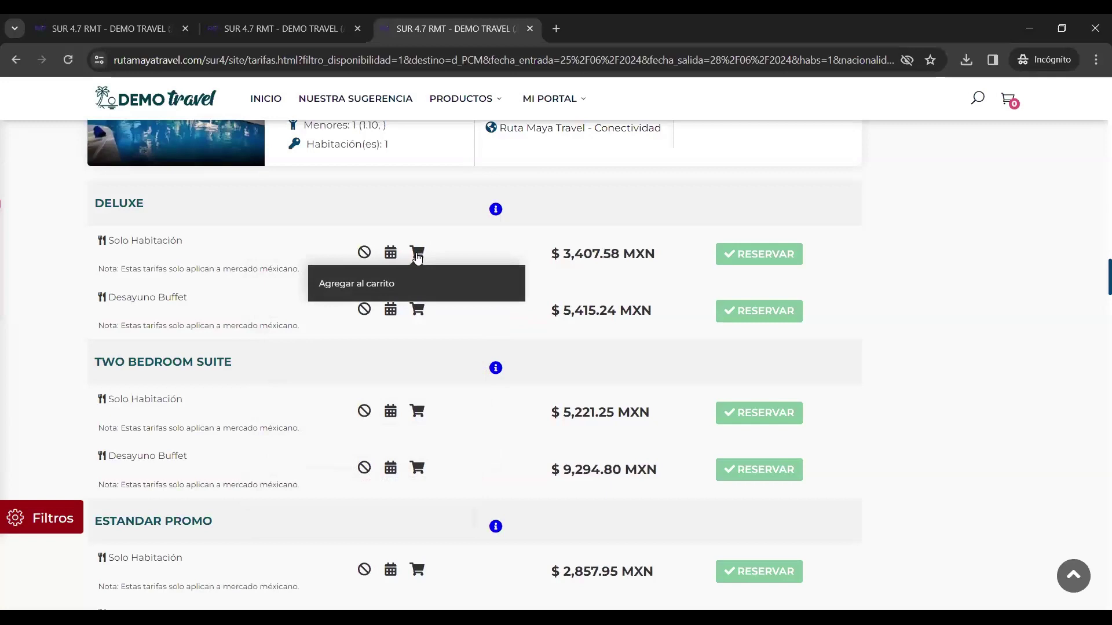
Add the Deluxe Solo Habitación rate ($3,407.58 MXN) to the cart and view the cart dropdown.
{"action": "left_click", "coordinate": [417, 255]}
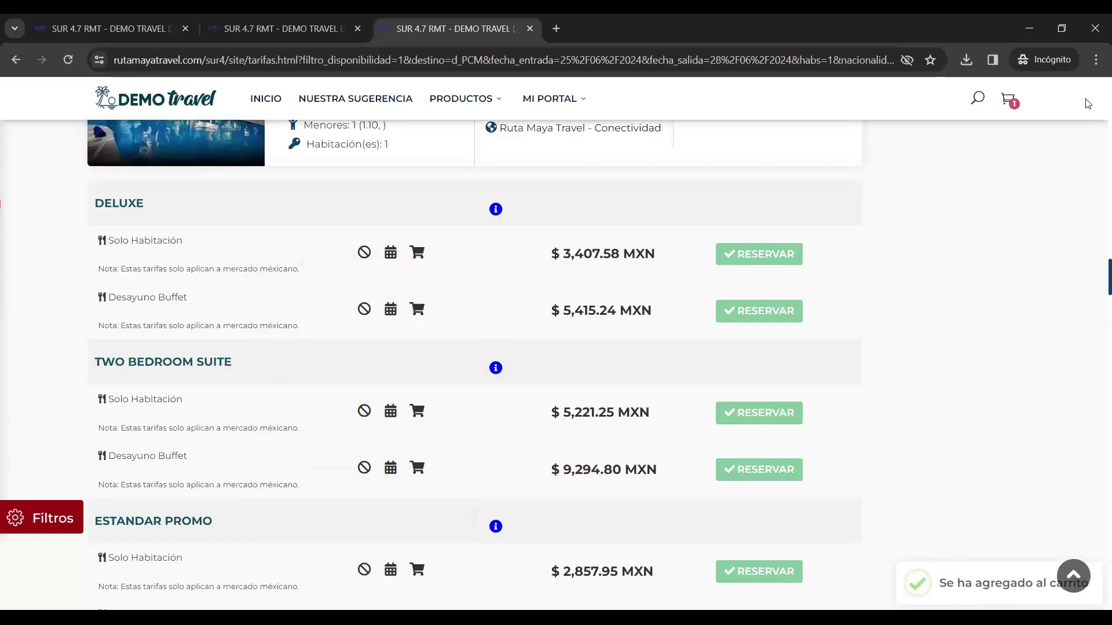
{"action": "left_click", "coordinate": [1011, 105]}
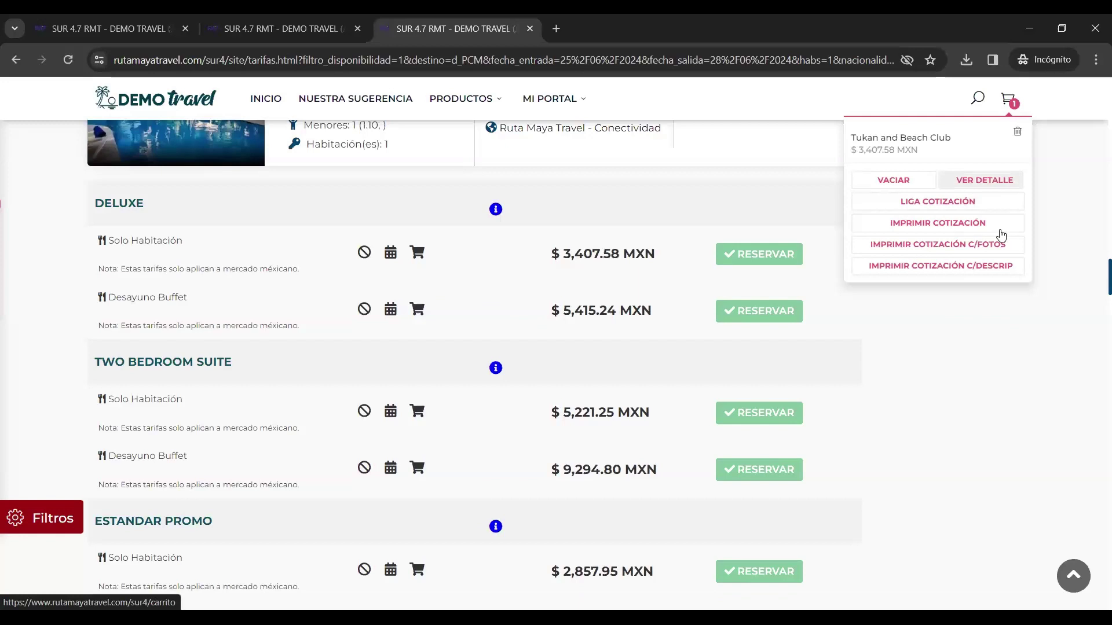
Open the cart detail page showing Tukan and Beach Club Deluxe, Solo Habitación, $3,407.58 MXN.
{"action": "left_click", "coordinate": [983, 190]}
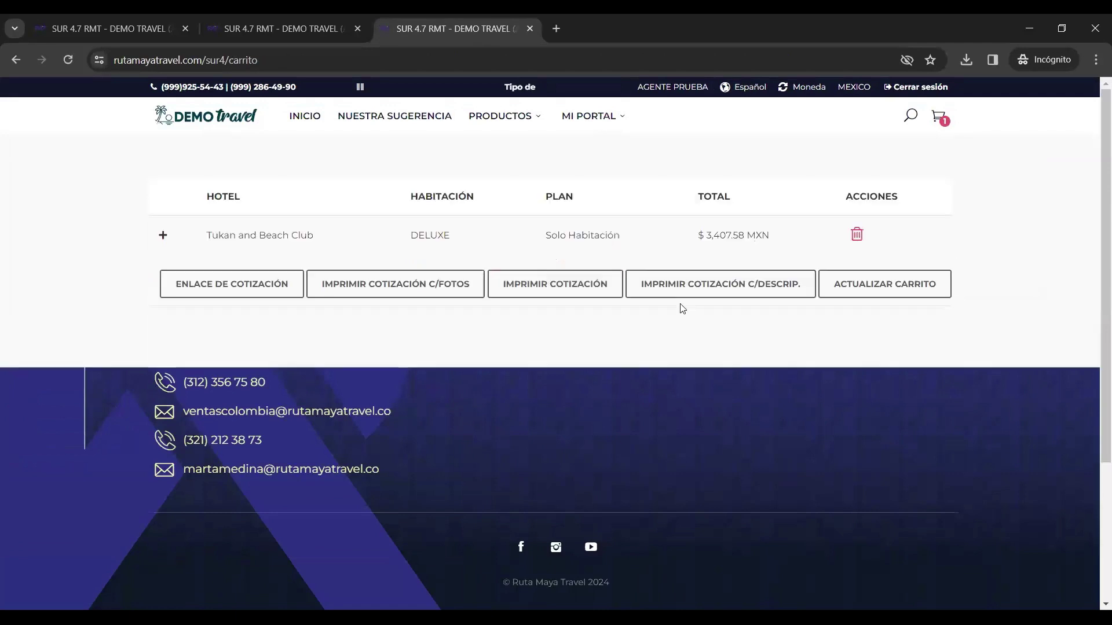
{"action": "left_click", "coordinate": [175, 286]}
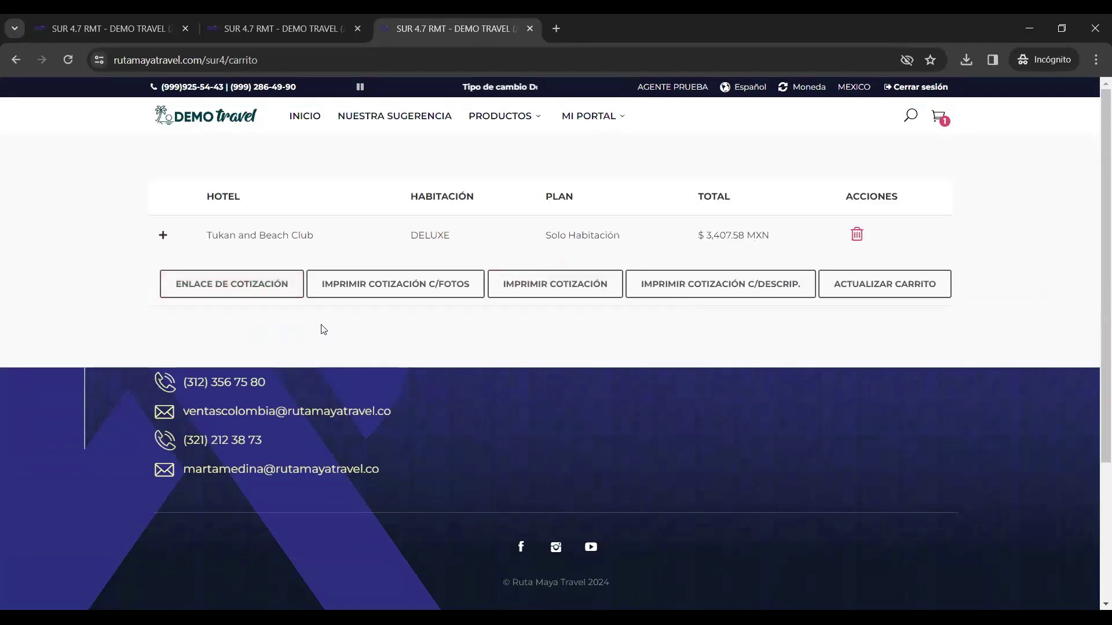
Open the Enviar liga de cotización form for the cart.
{"action": "left_click", "coordinate": [228, 295]}
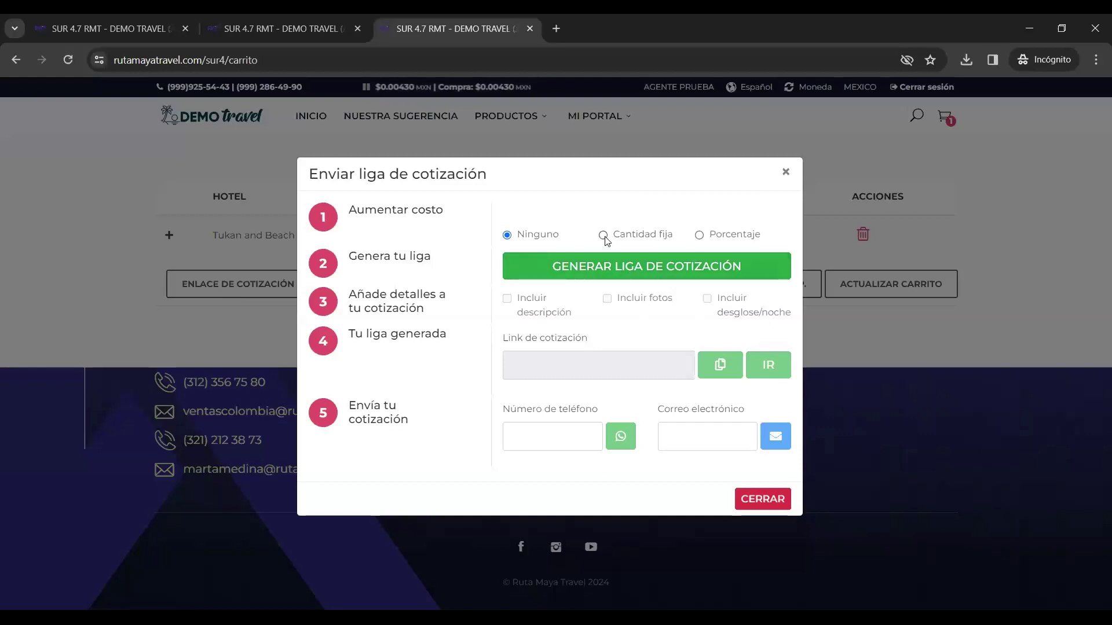
{"action": "left_click", "coordinate": [604, 235]}
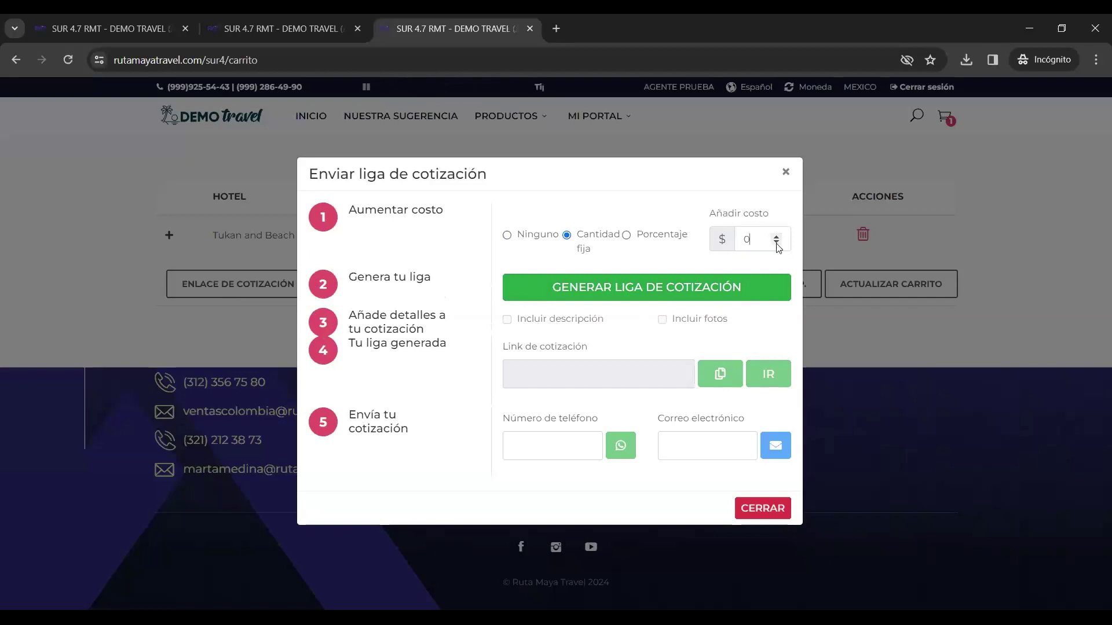
{"action": "left_click", "coordinate": [777, 244]}
{"action": "left_click", "coordinate": [776, 243]}
{"action": "left_click", "coordinate": [776, 243]}
{"action": "left_click", "coordinate": [777, 243]}
{"action": "left_click", "coordinate": [777, 243]}
{"action": "key", "text": "BackSpace"}
{"action": "type", "text": "10"}
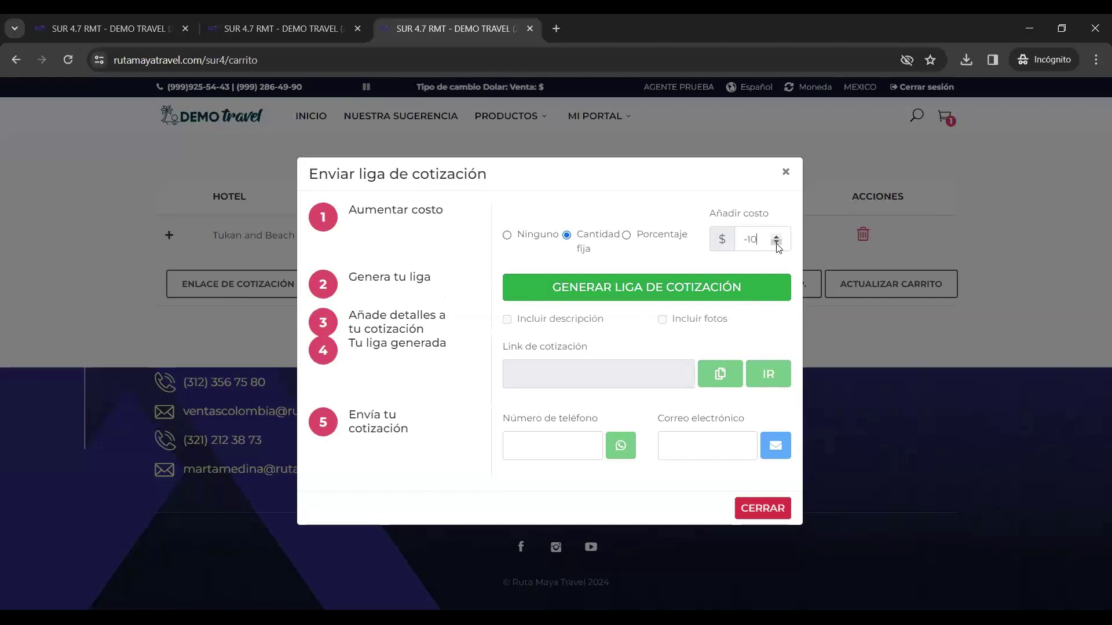
{"action": "type", "text": "00"}
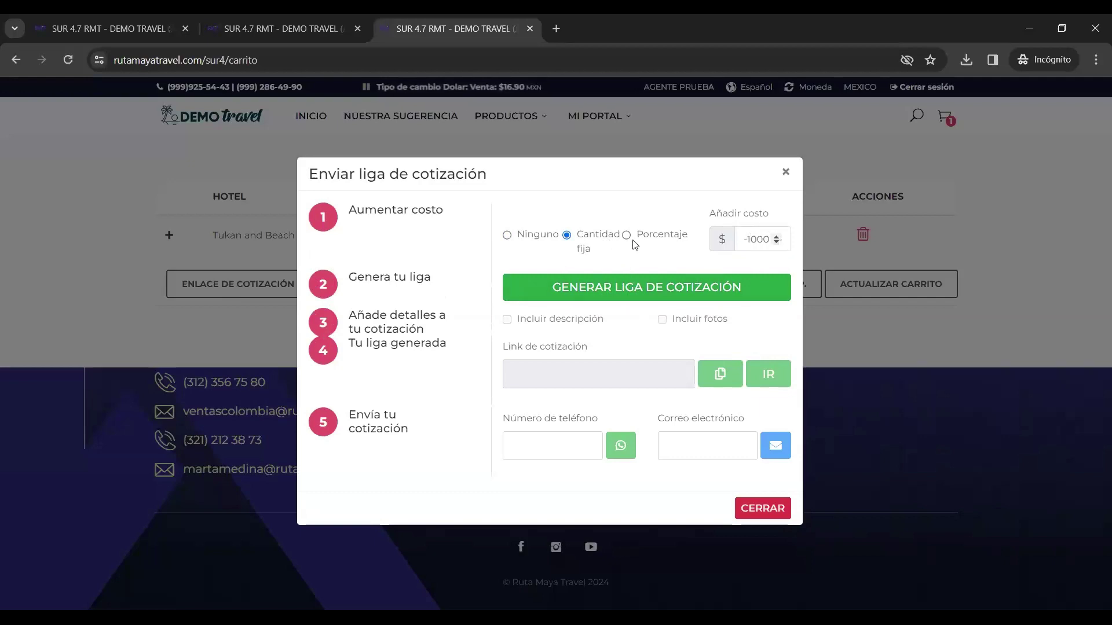
{"action": "left_click", "coordinate": [627, 235]}
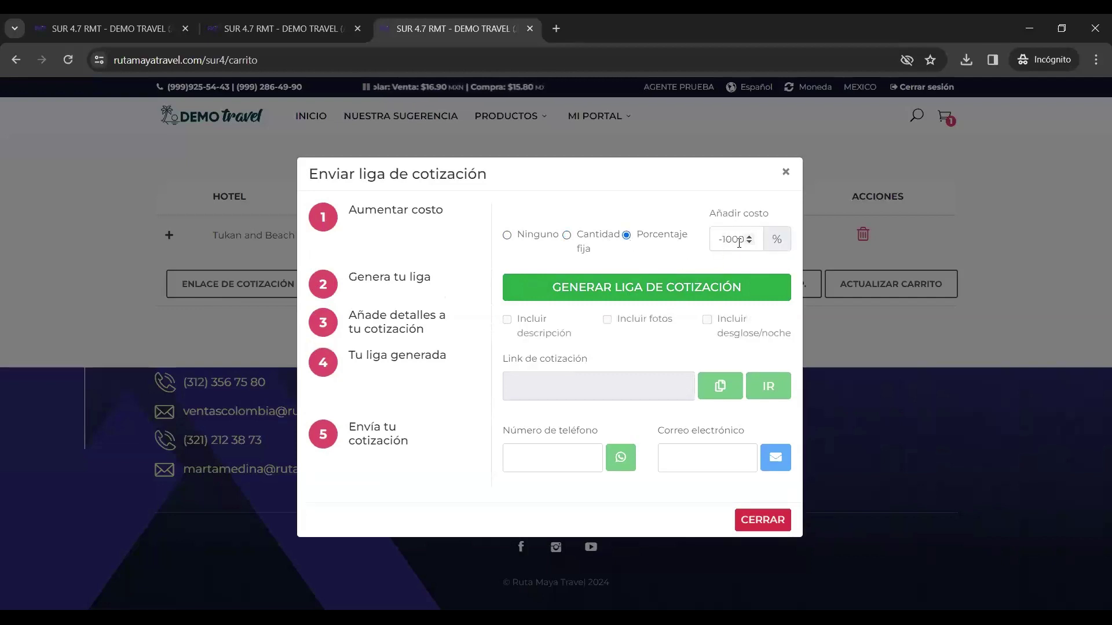
{"action": "key", "text": "BackSpace"}
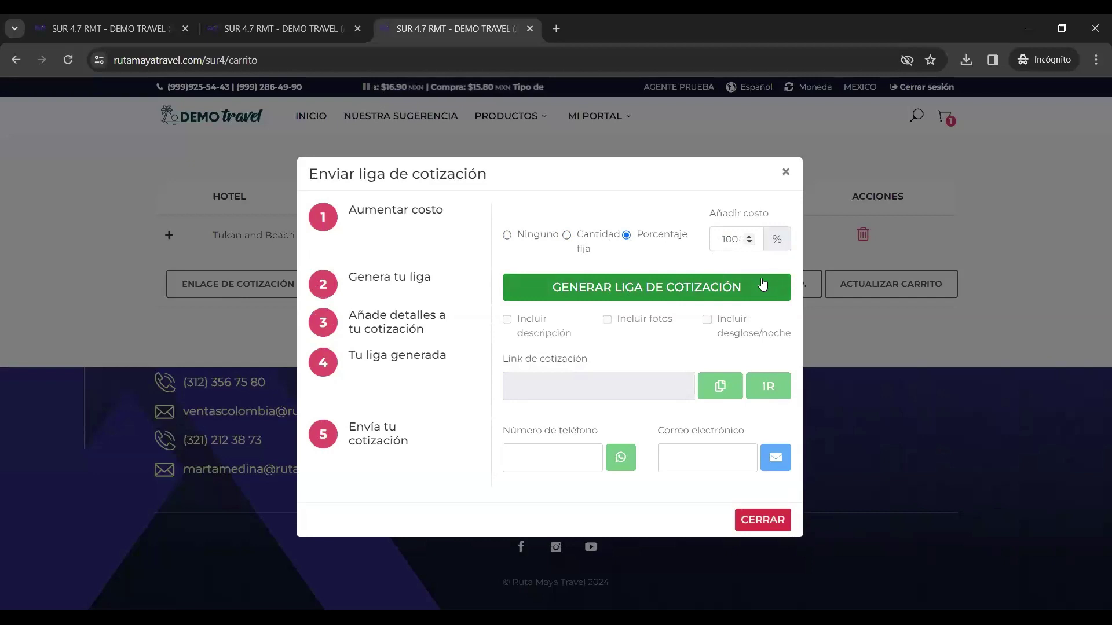
{"action": "key", "text": "BackSpace"}
{"action": "key", "text": "BackSpace"}
{"action": "key", "text": "BackSpace"}
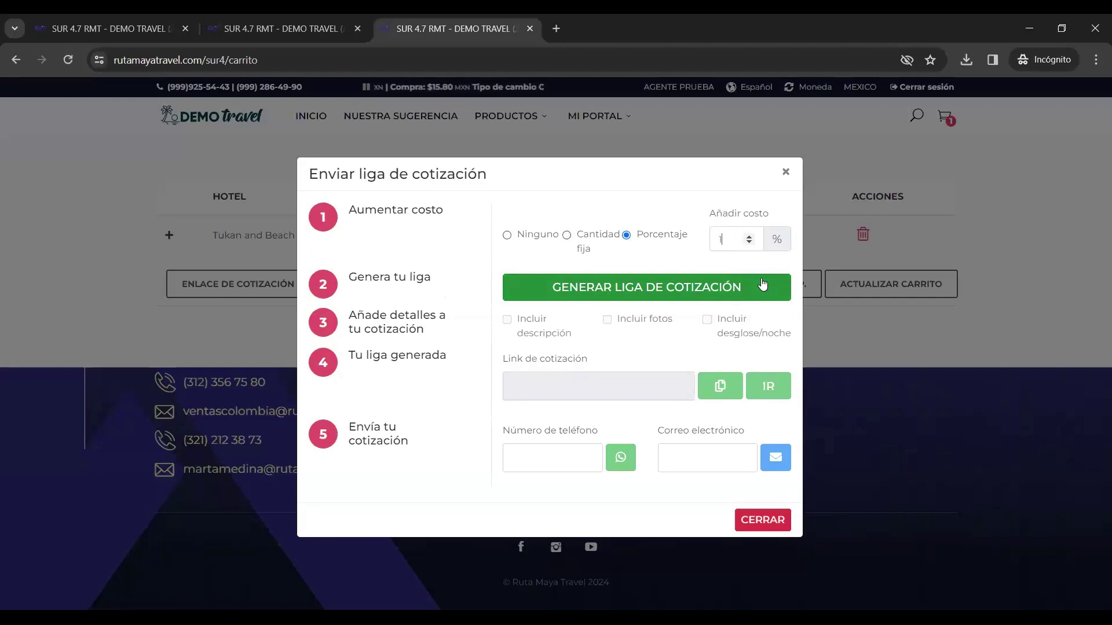
{"action": "type", "text": "0"}
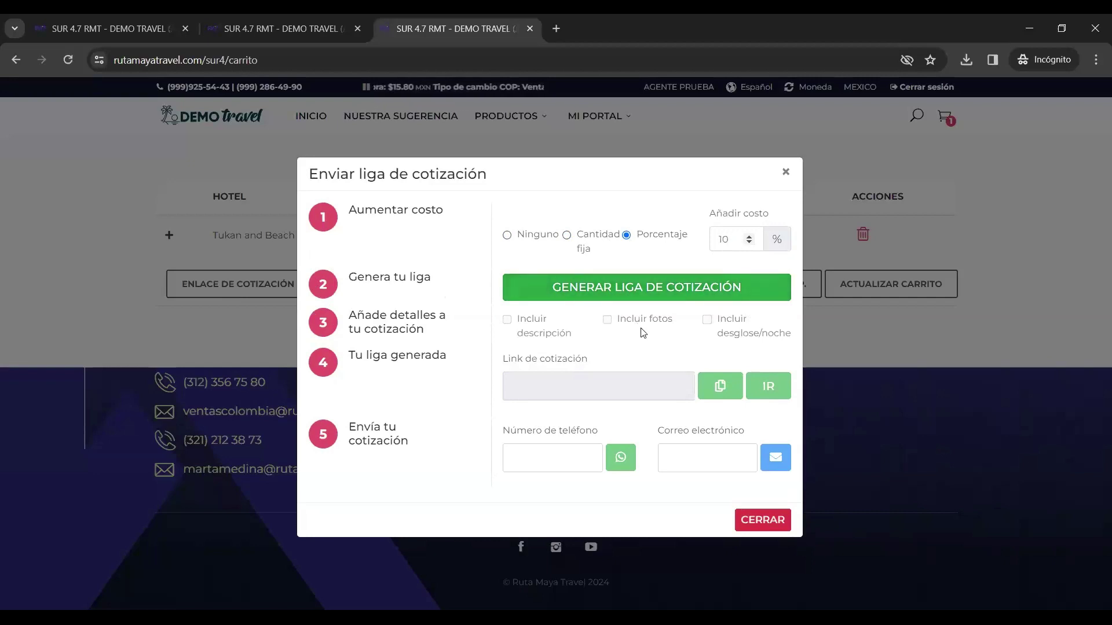
{"action": "left_click", "coordinate": [507, 235]}
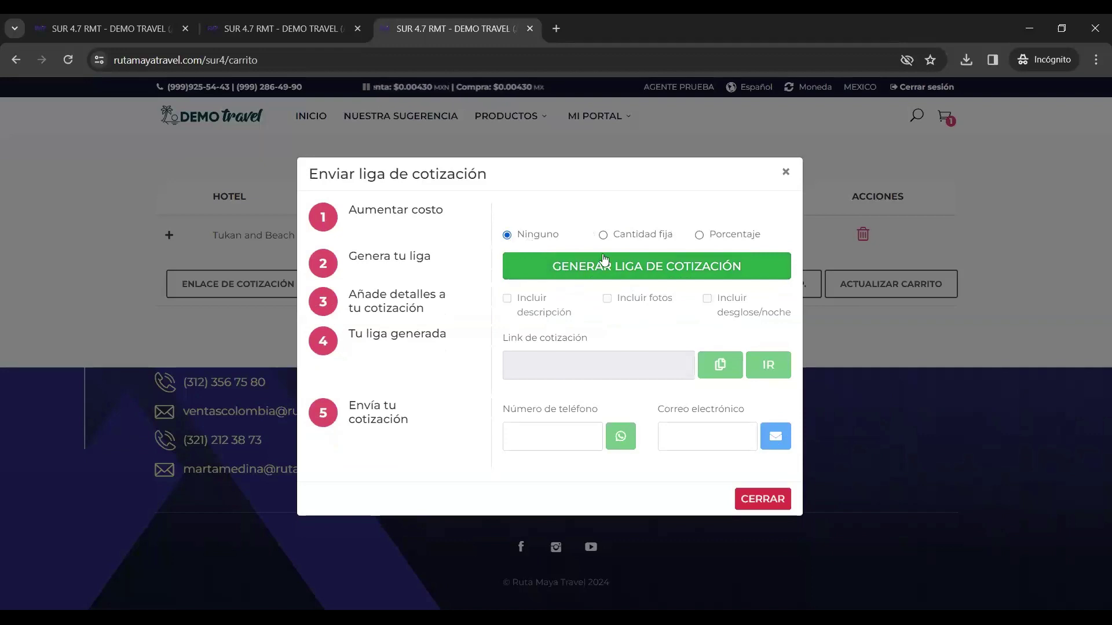
Generate the quotation link with description, photos and per-night breakdown included, and copy it.
{"action": "left_click", "coordinate": [637, 268]}
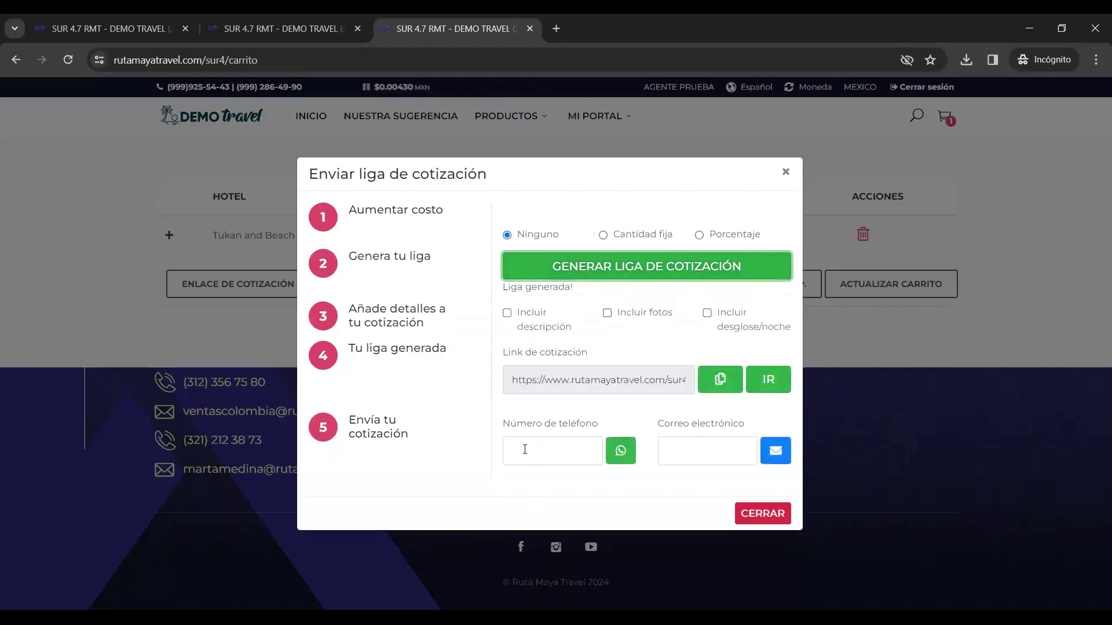
{"action": "left_click", "coordinate": [507, 313]}
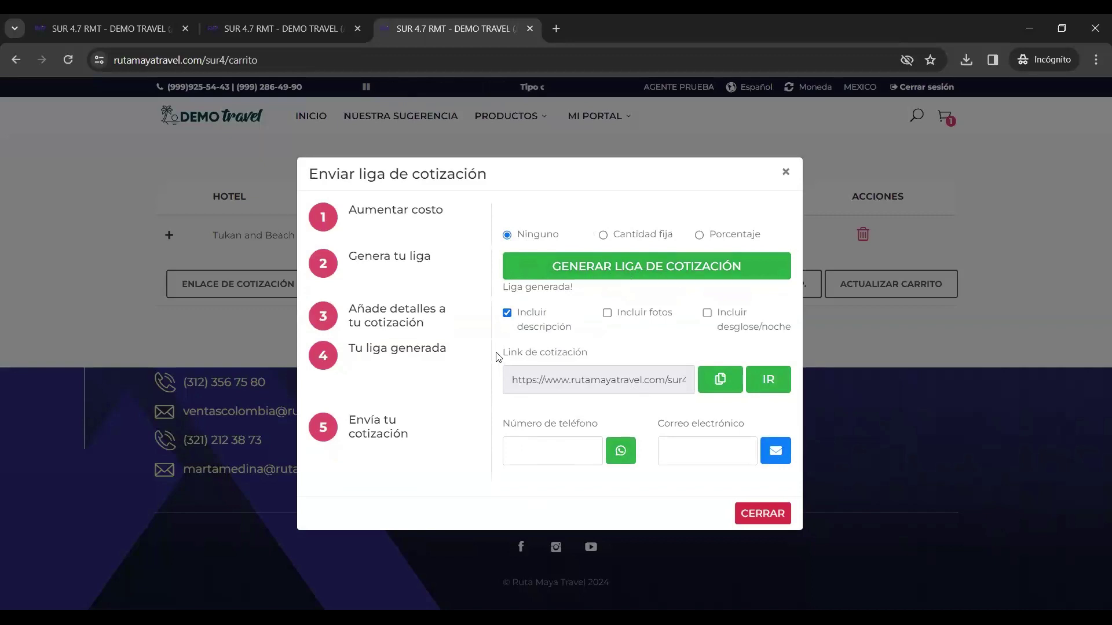
{"action": "left_click", "coordinate": [607, 314]}
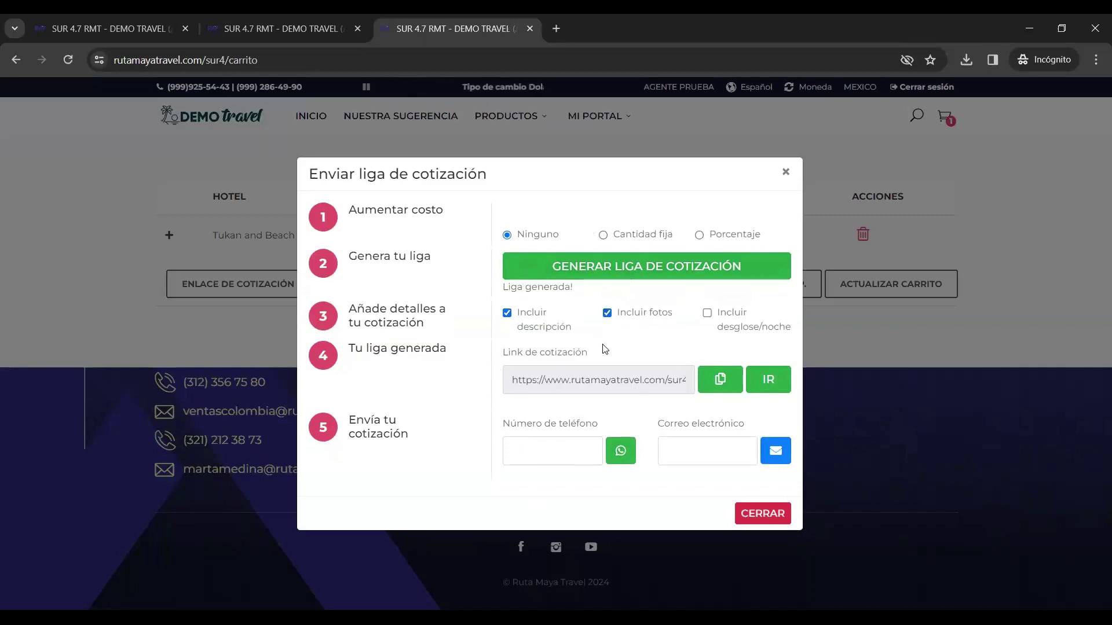
{"action": "left_click", "coordinate": [708, 314]}
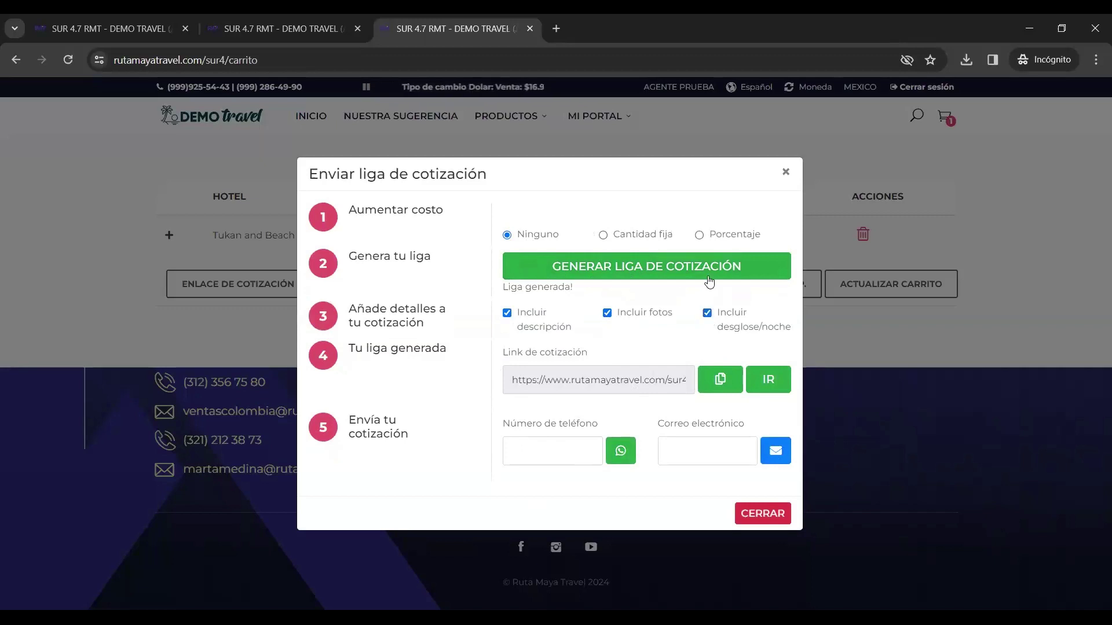
{"action": "left_click_drag", "start_coordinate": [513, 380], "coordinate": [697, 380]}
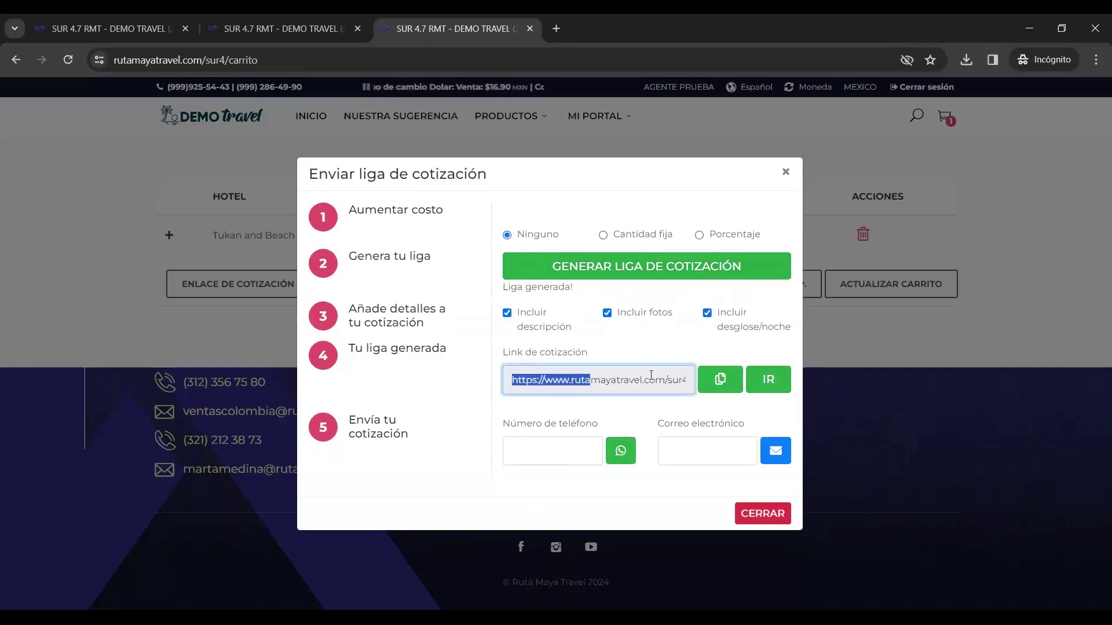
{"action": "left_click", "coordinate": [719, 382]}
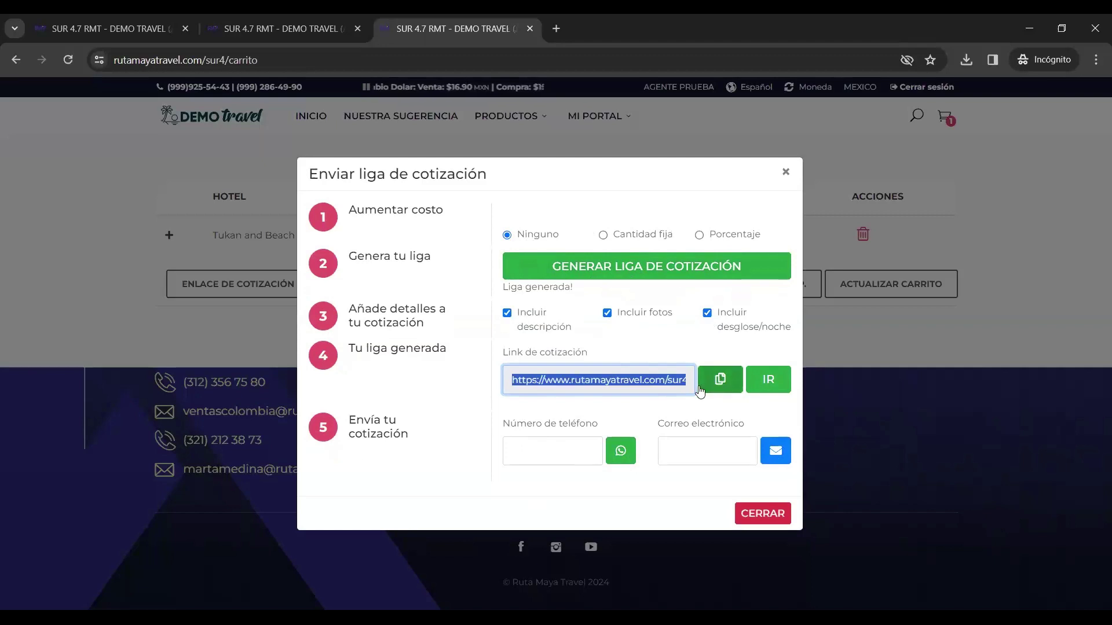
Enter the client's phone number and reselect the quotation link.
{"action": "left_click", "coordinate": [520, 456]}
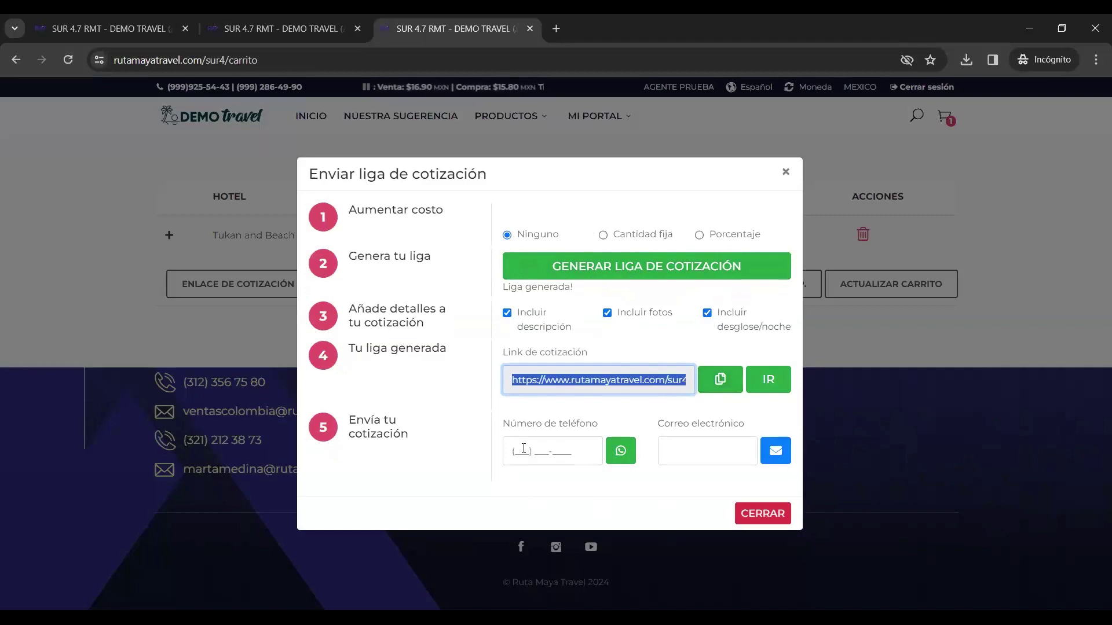
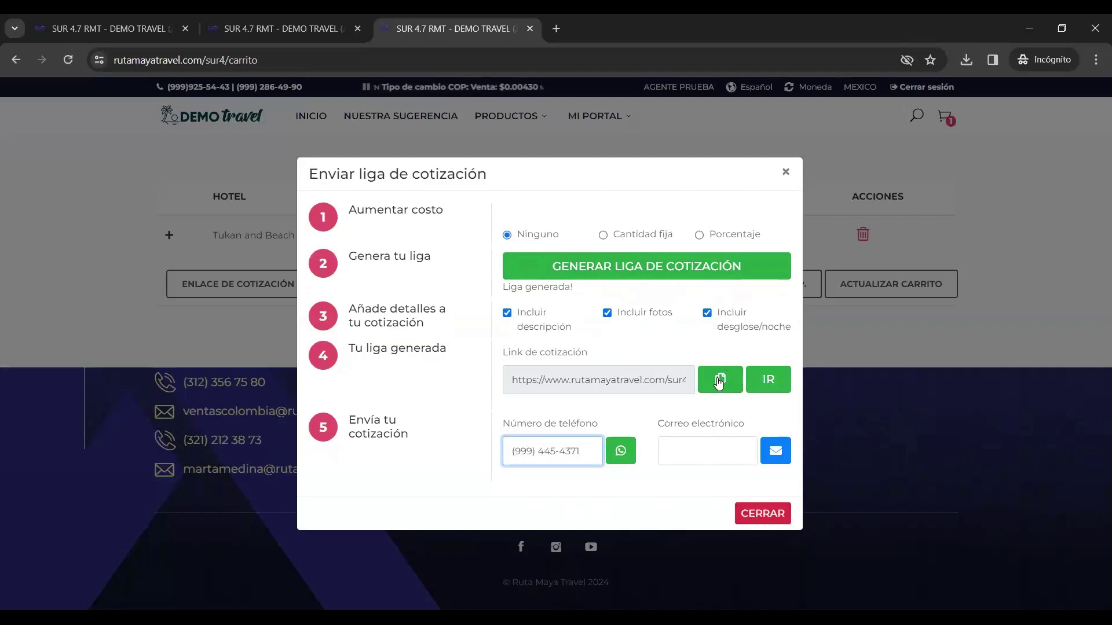
{"action": "left_click_drag", "start_coordinate": [515, 381], "coordinate": [704, 378]}
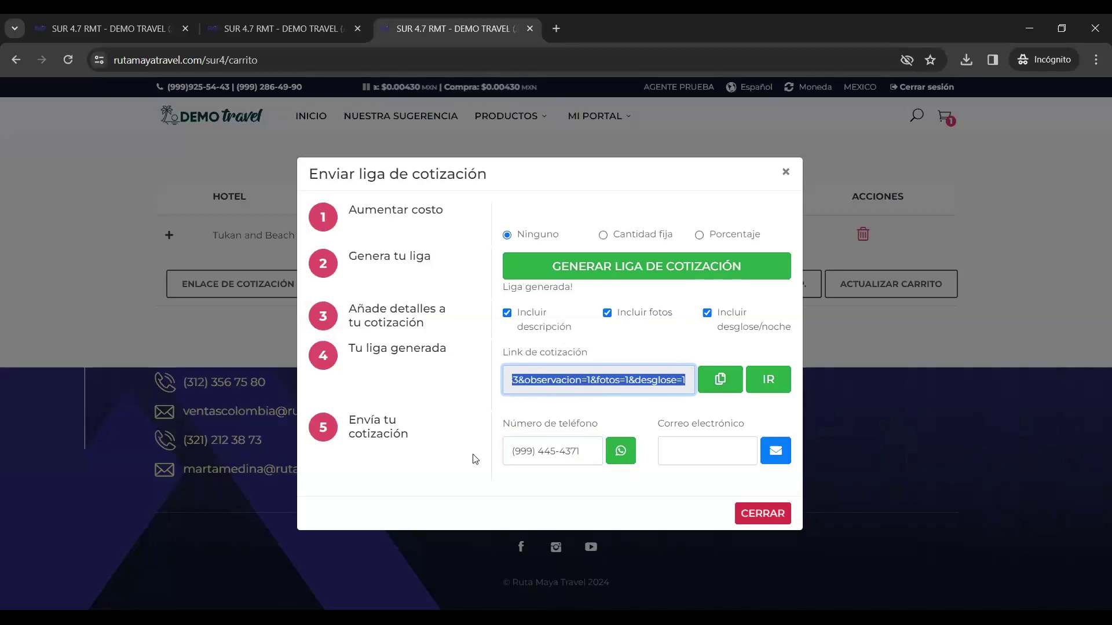
Close the send-quotation dialog and open IMPRIMIR COTIZACIÓN C/FOTOS from the cart.
{"action": "left_click", "coordinate": [785, 172]}
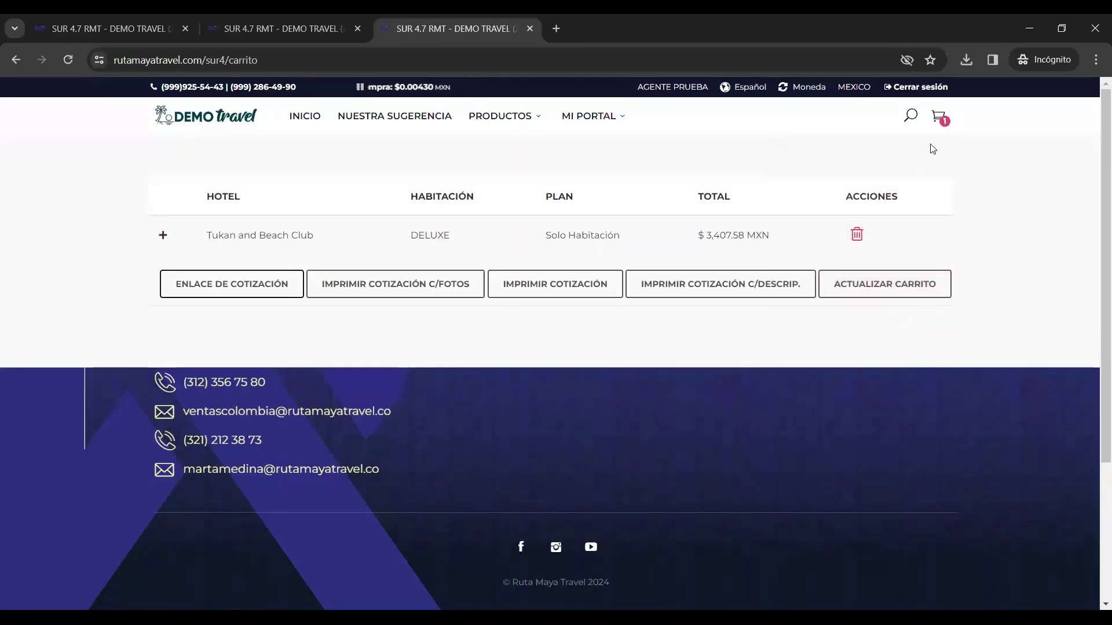
{"action": "mouse_move", "coordinate": [942, 116]}
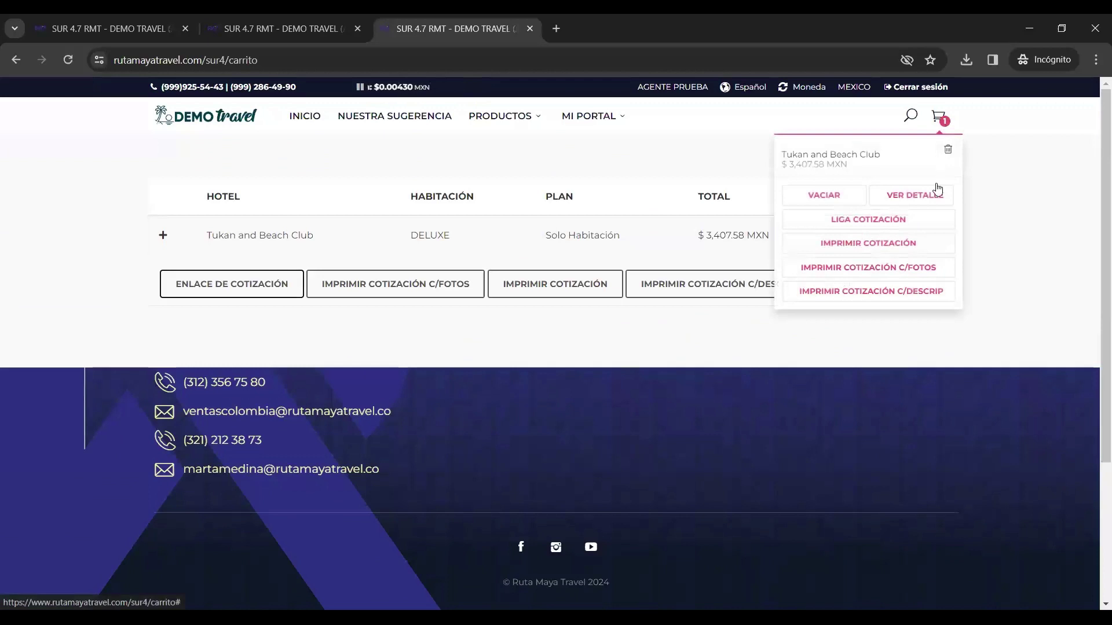
{"action": "left_click", "coordinate": [925, 275]}
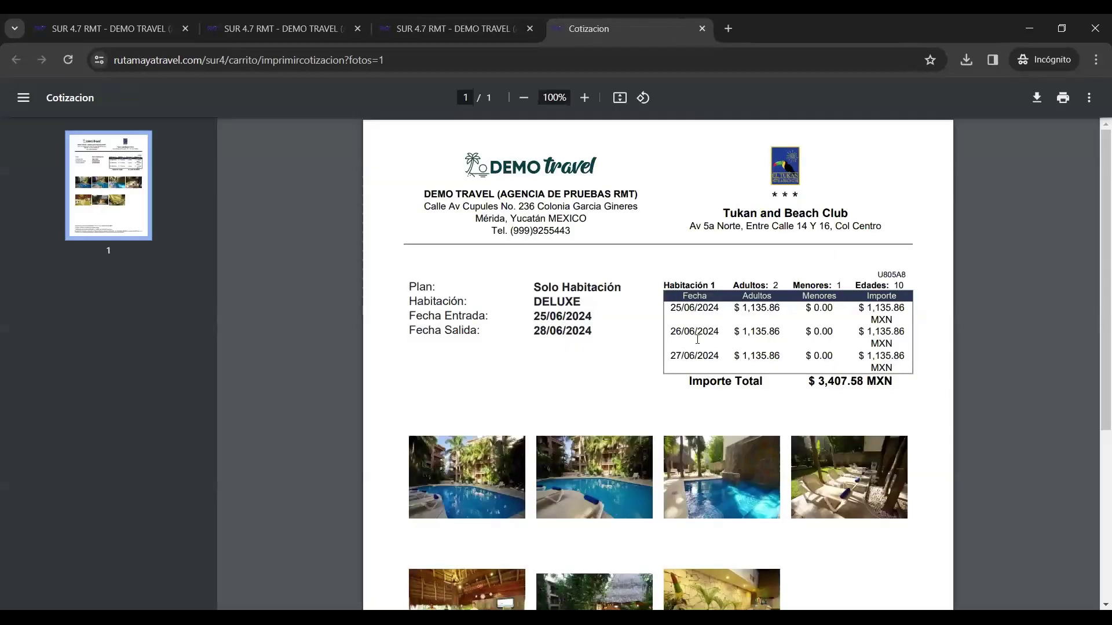
Scroll the Cotizacion PDF past the seven hotel photos to the 04/04/2024 footer disclaimers.
{"action": "scroll", "coordinate": [619, 433], "scroll_direction": "down", "scroll_amount": 2}
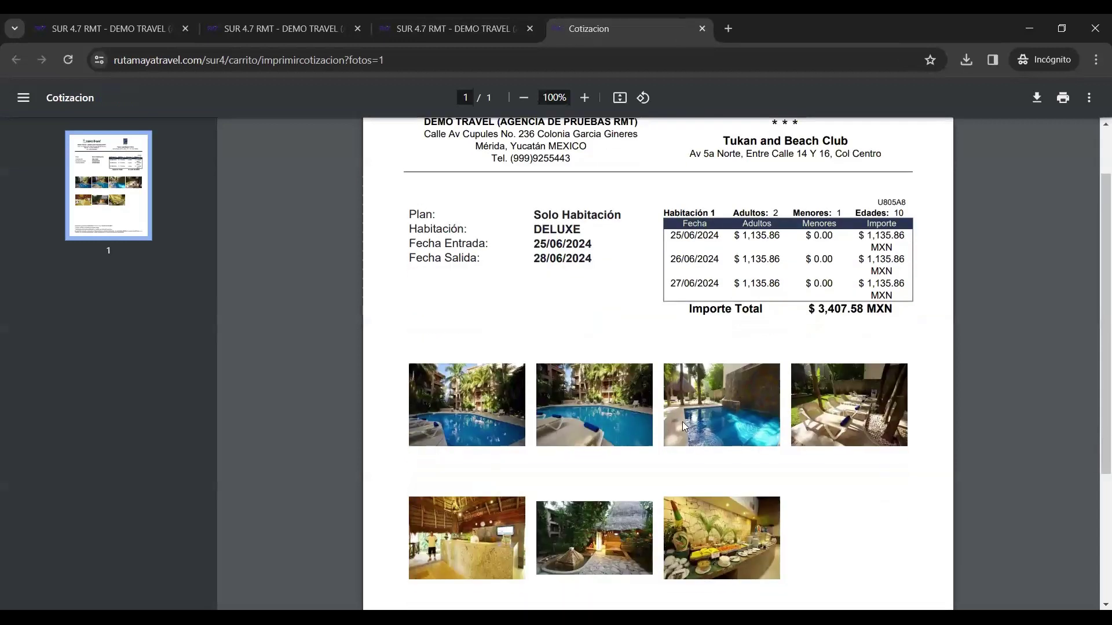
{"action": "scroll", "coordinate": [682, 423], "scroll_direction": "up", "scroll_amount": 2}
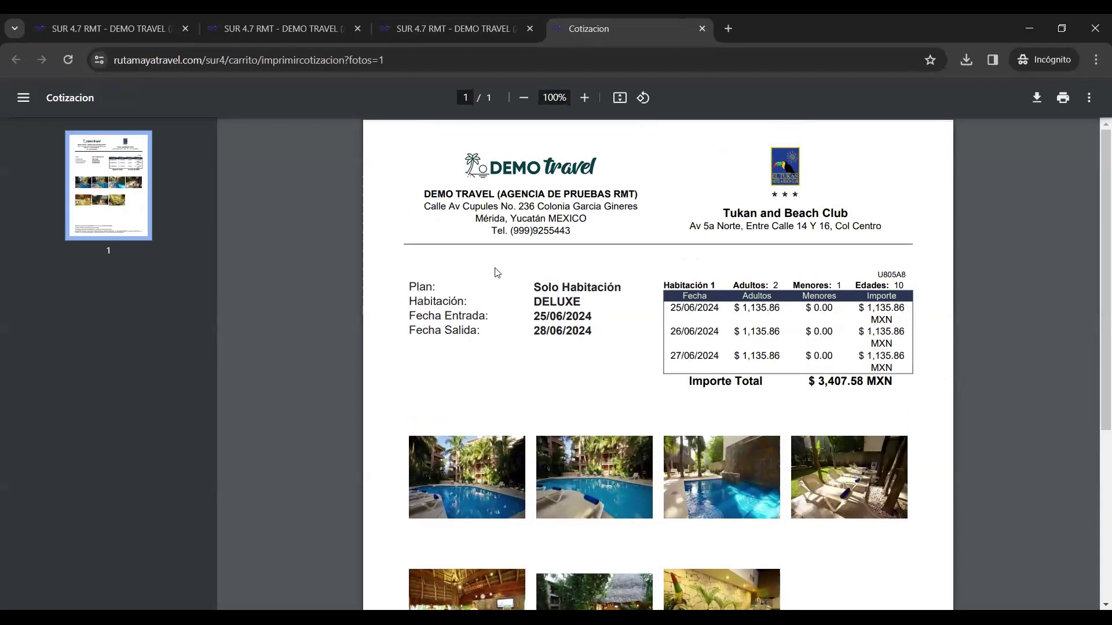
{"action": "scroll", "coordinate": [593, 344], "scroll_direction": "down", "scroll_amount": 1}
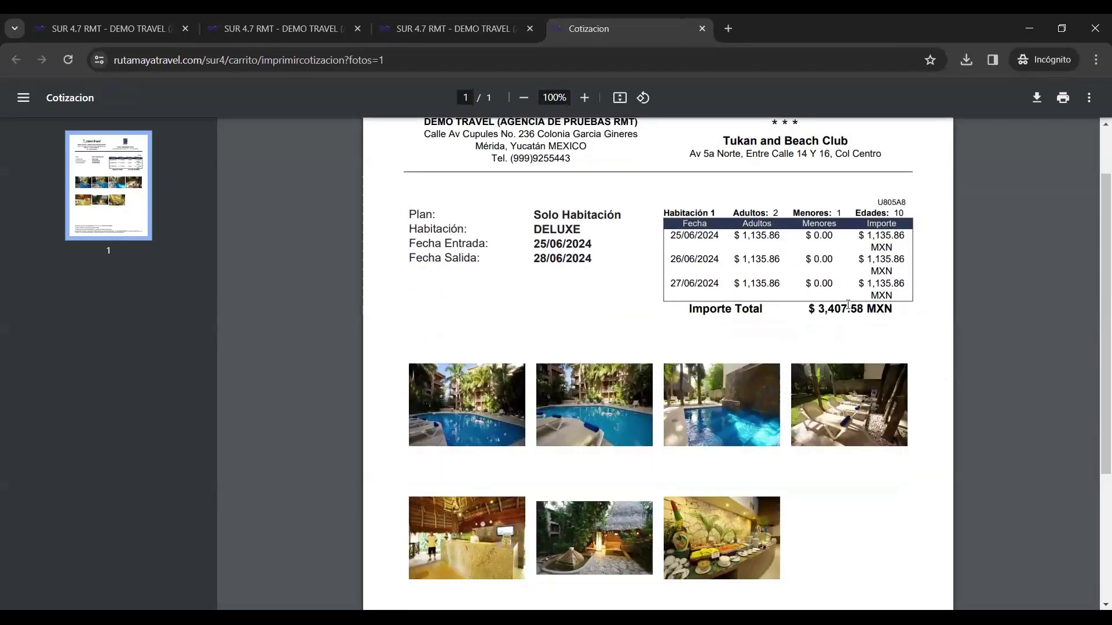
{"action": "scroll", "coordinate": [842, 314], "scroll_direction": "up", "scroll_amount": 1}
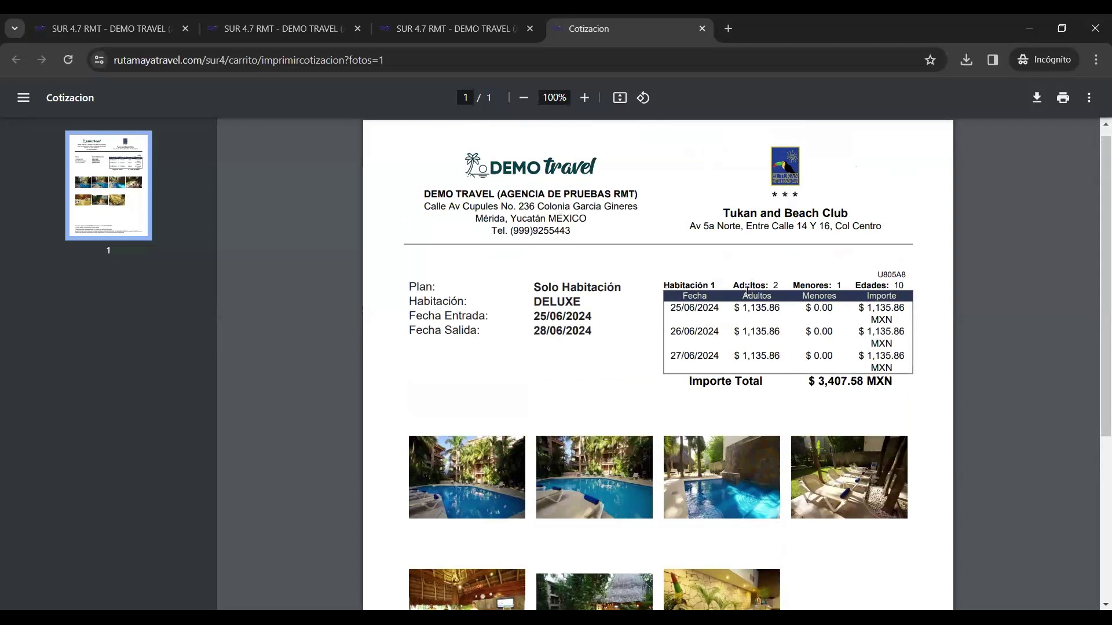
{"action": "scroll", "coordinate": [747, 291], "scroll_direction": "down", "scroll_amount": 4}
{"action": "scroll", "coordinate": [747, 290], "scroll_direction": "down", "scroll_amount": 1}
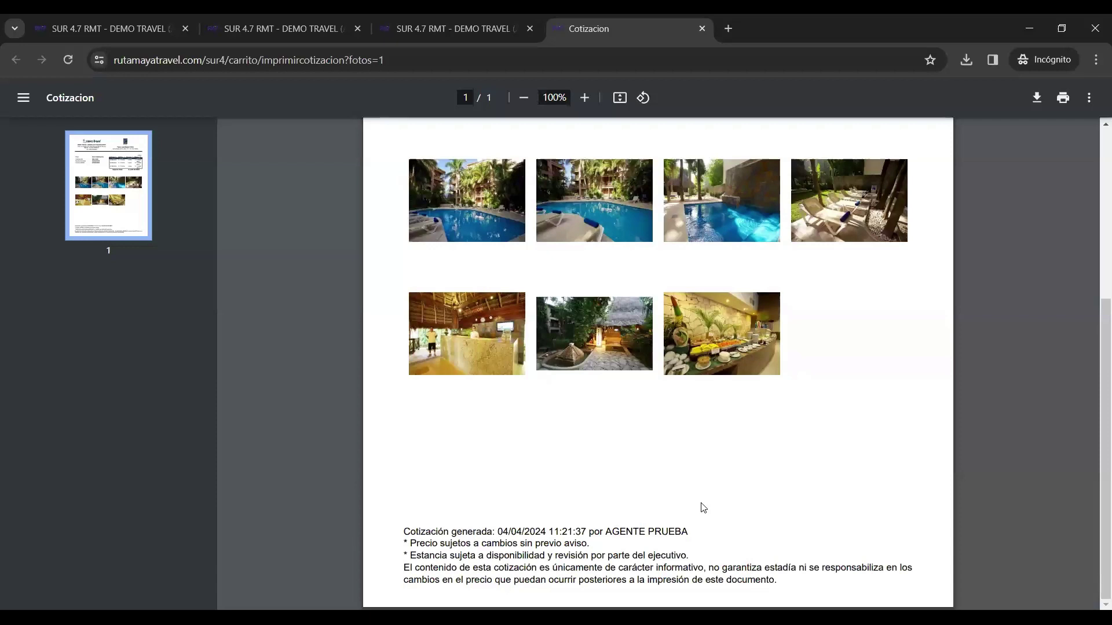
{"action": "scroll", "coordinate": [715, 443], "scroll_direction": "up", "scroll_amount": 5}
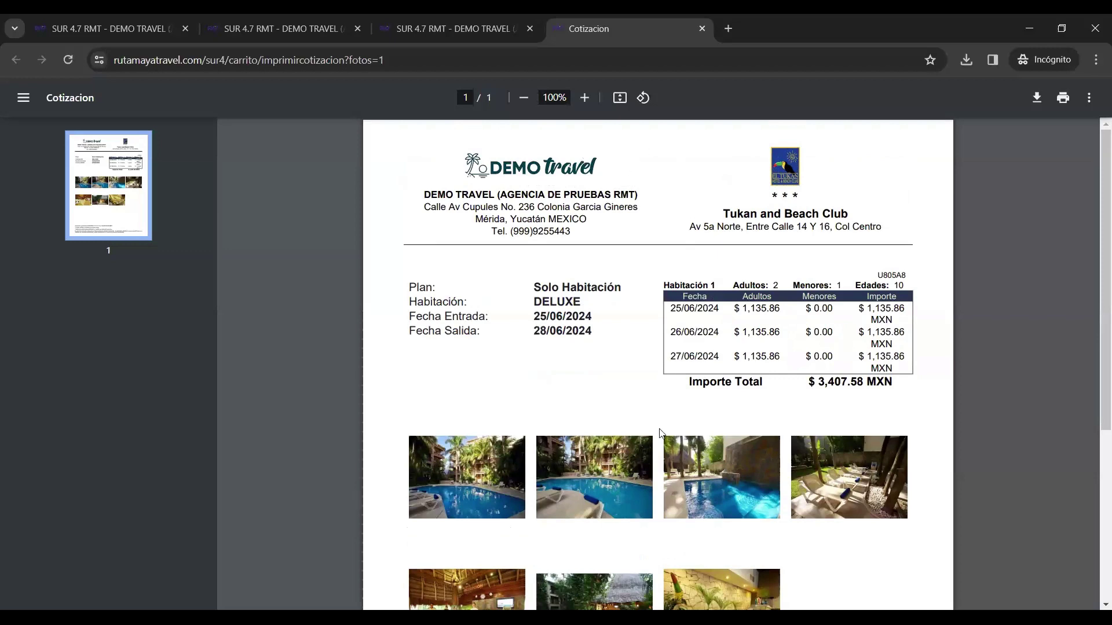
{"action": "scroll", "coordinate": [653, 375], "scroll_direction": "down", "scroll_amount": 1}
{"action": "scroll", "coordinate": [652, 374], "scroll_direction": "down", "scroll_amount": 3}
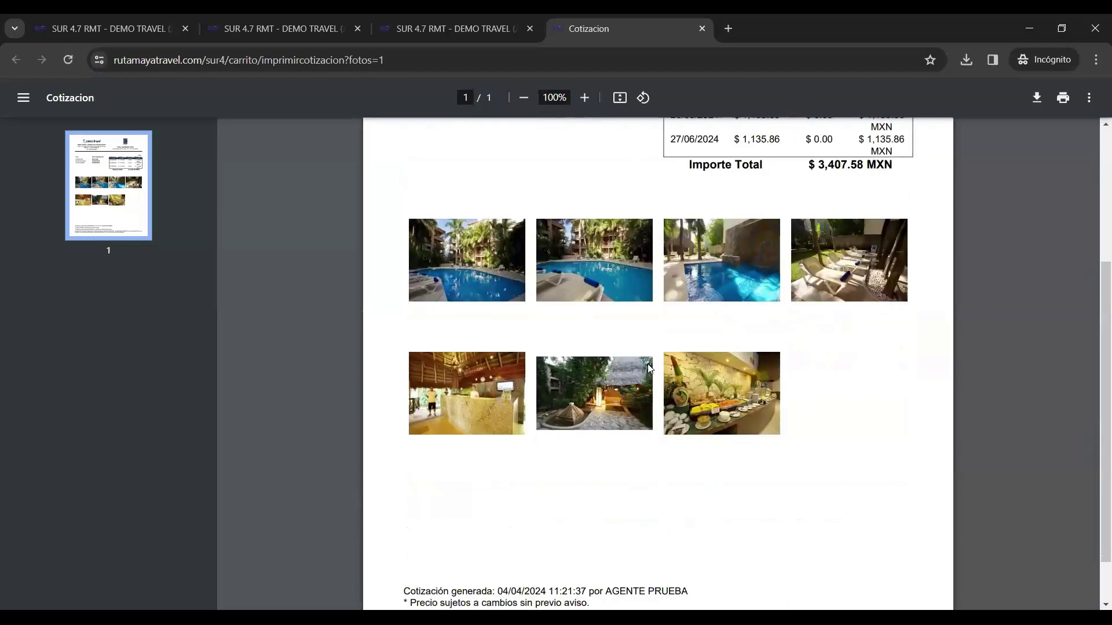
{"action": "scroll", "coordinate": [651, 371], "scroll_direction": "up", "scroll_amount": 5}
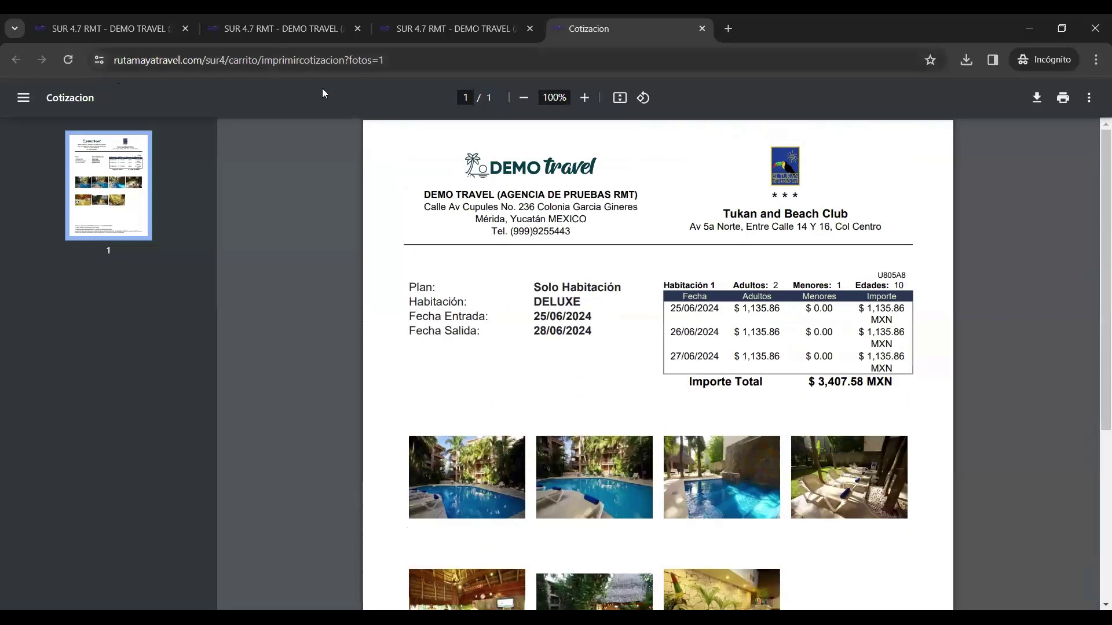
{"action": "scroll", "coordinate": [608, 218], "scroll_direction": "down", "scroll_amount": 1}
{"action": "scroll", "coordinate": [608, 218], "scroll_direction": "up", "scroll_amount": 1}
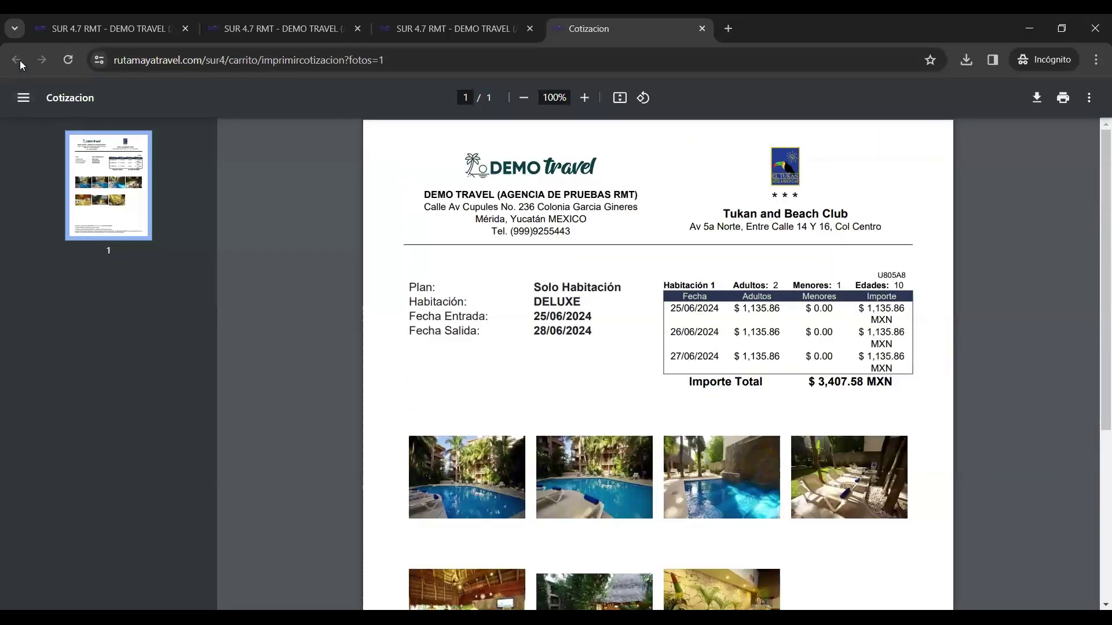
Go back to the Demo Travel home page via INICIO and view its Riviera Maya hotel search bar.
{"action": "left_click", "coordinate": [83, 25]}
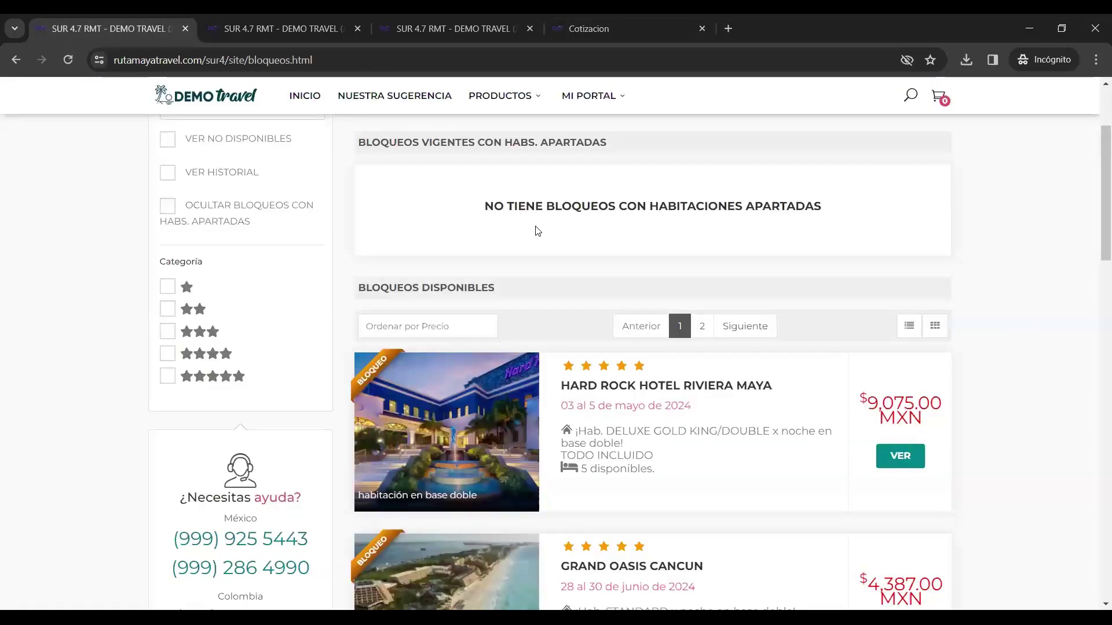
{"action": "scroll", "coordinate": [542, 289], "scroll_direction": "up", "scroll_amount": 3}
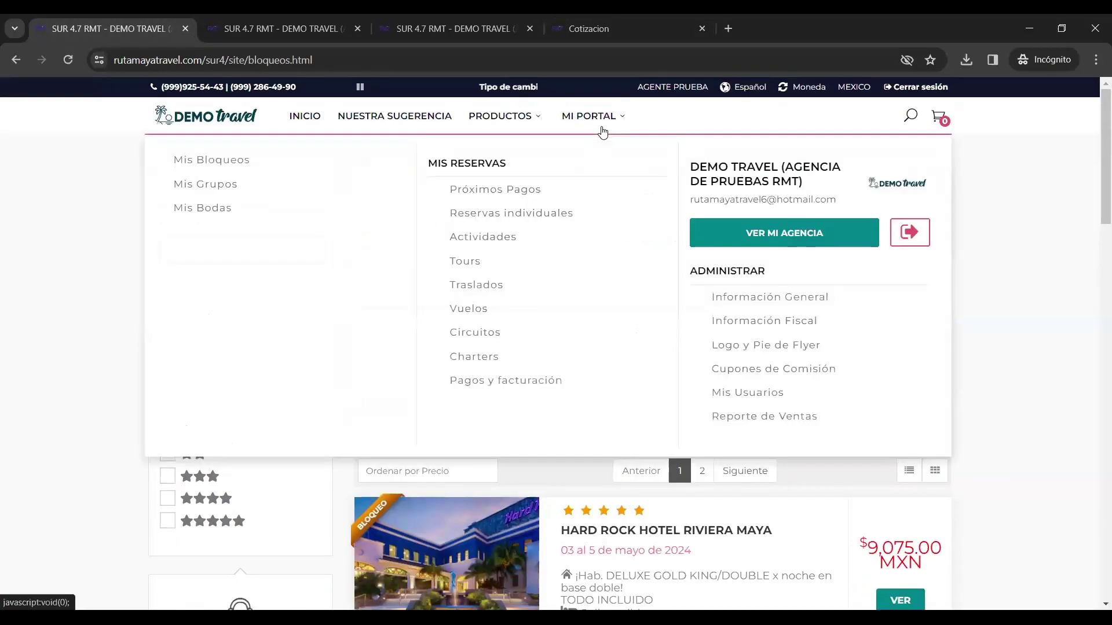
{"action": "left_click", "coordinate": [310, 121]}
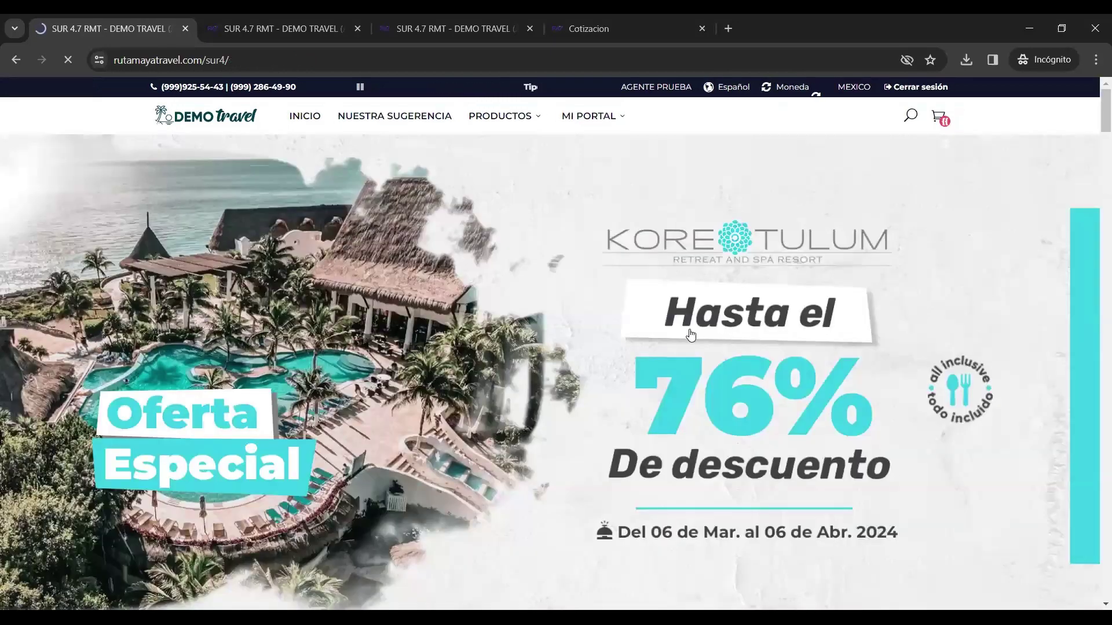
{"action": "scroll", "coordinate": [689, 333], "scroll_direction": "down", "scroll_amount": 2}
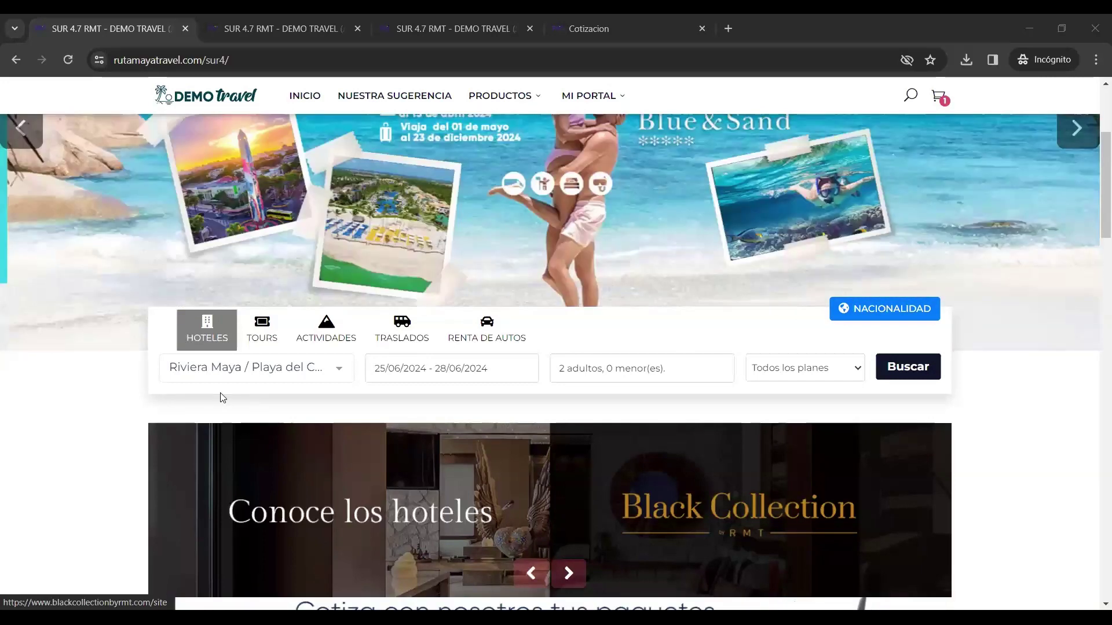
Scroll past the Black Collection hotels to the HOTEL + VUELO banner and Flyers Personalizados heading.
{"action": "scroll", "coordinate": [509, 393], "scroll_direction": "down", "scroll_amount": 2}
{"action": "scroll", "coordinate": [509, 393], "scroll_direction": "down", "scroll_amount": 4}
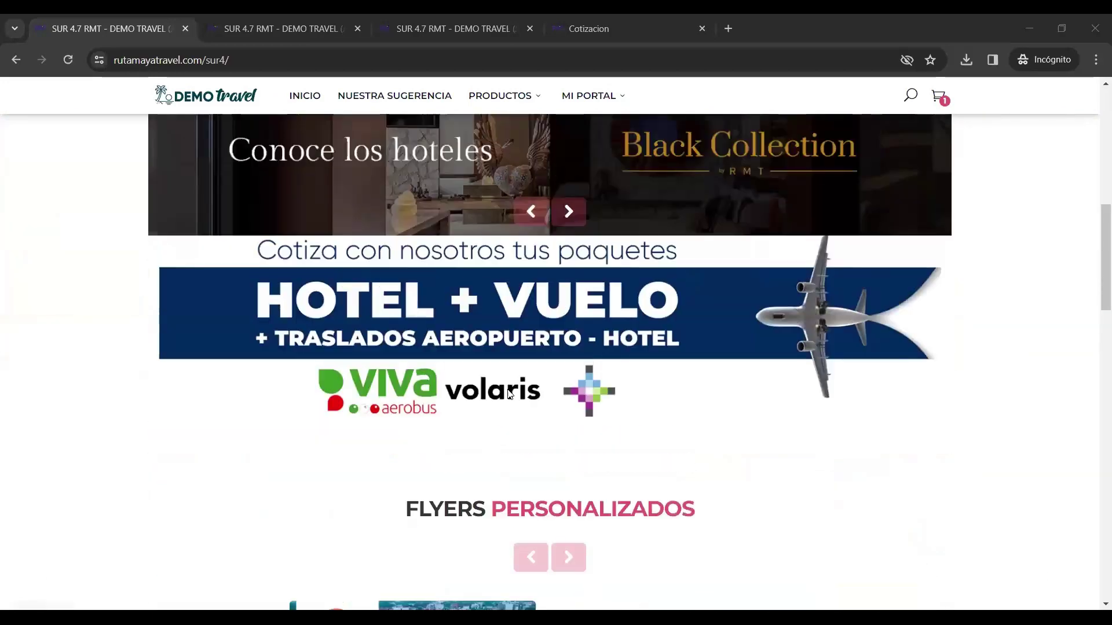
{"action": "scroll", "coordinate": [509, 394], "scroll_direction": "down", "scroll_amount": 1}
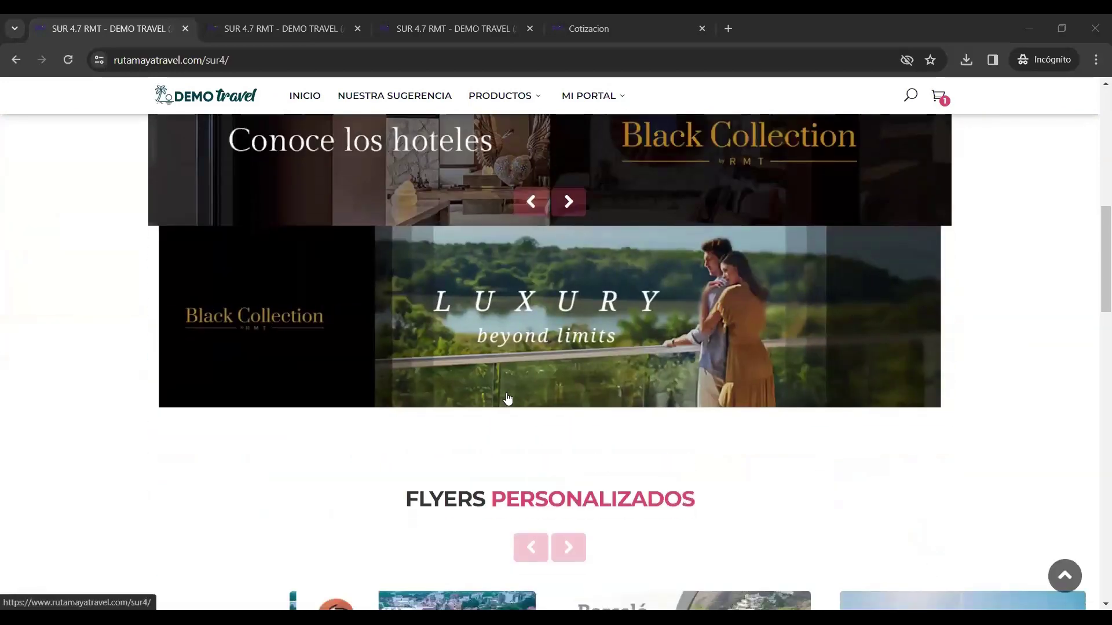
{"action": "scroll", "coordinate": [508, 399], "scroll_direction": "up", "scroll_amount": 1}
{"action": "scroll", "coordinate": [508, 398], "scroll_direction": "up", "scroll_amount": 2}
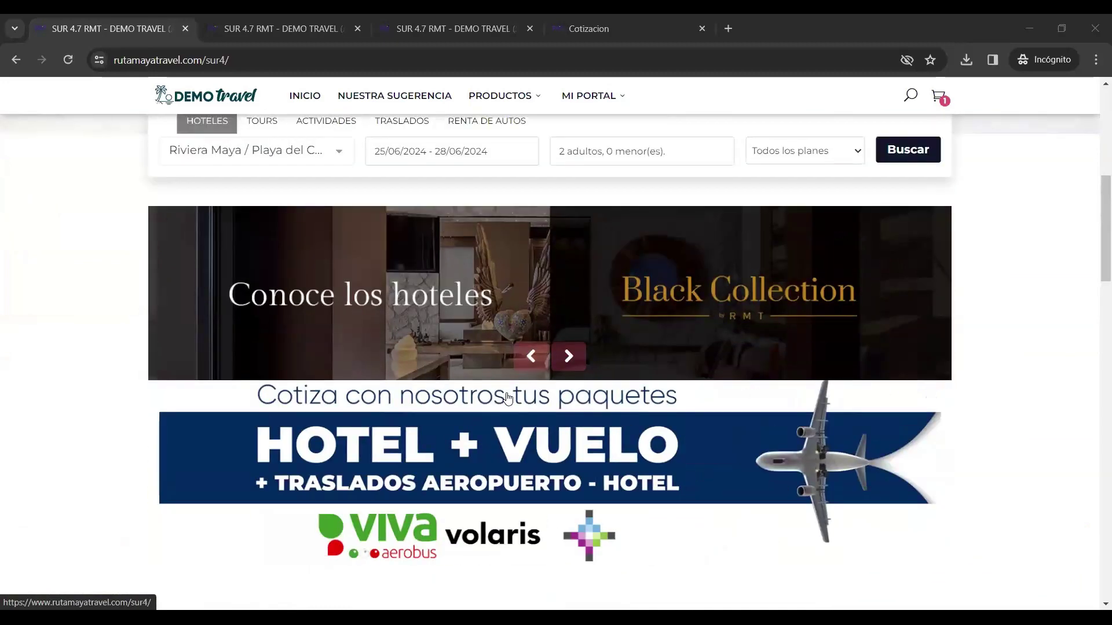
{"action": "scroll", "coordinate": [508, 399], "scroll_direction": "down", "scroll_amount": 1}
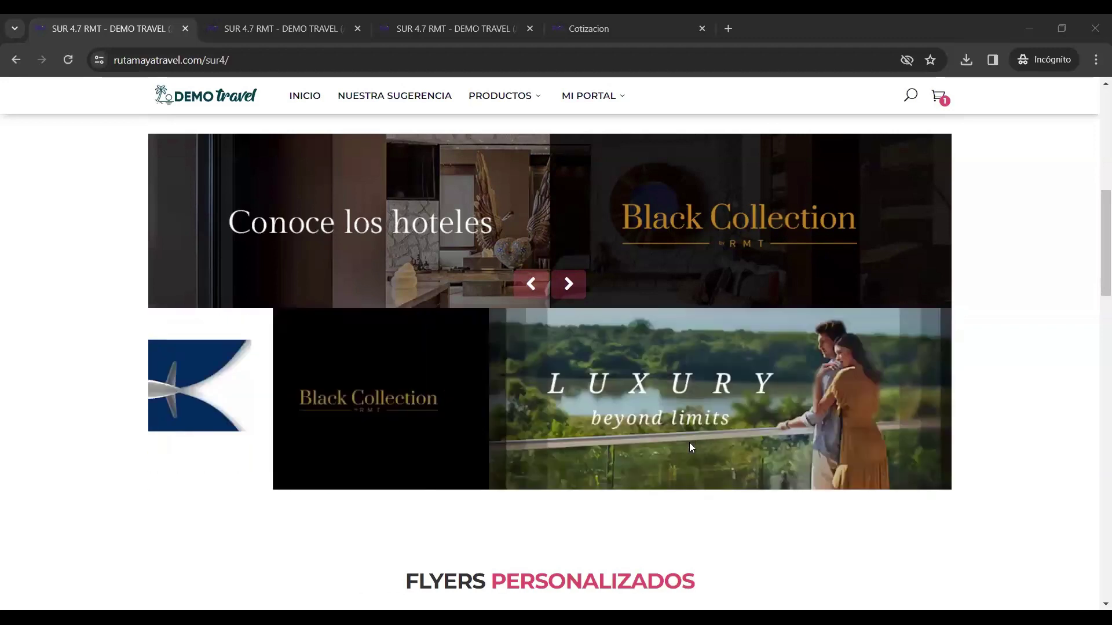
{"action": "scroll", "coordinate": [689, 447], "scroll_direction": "down", "scroll_amount": 1}
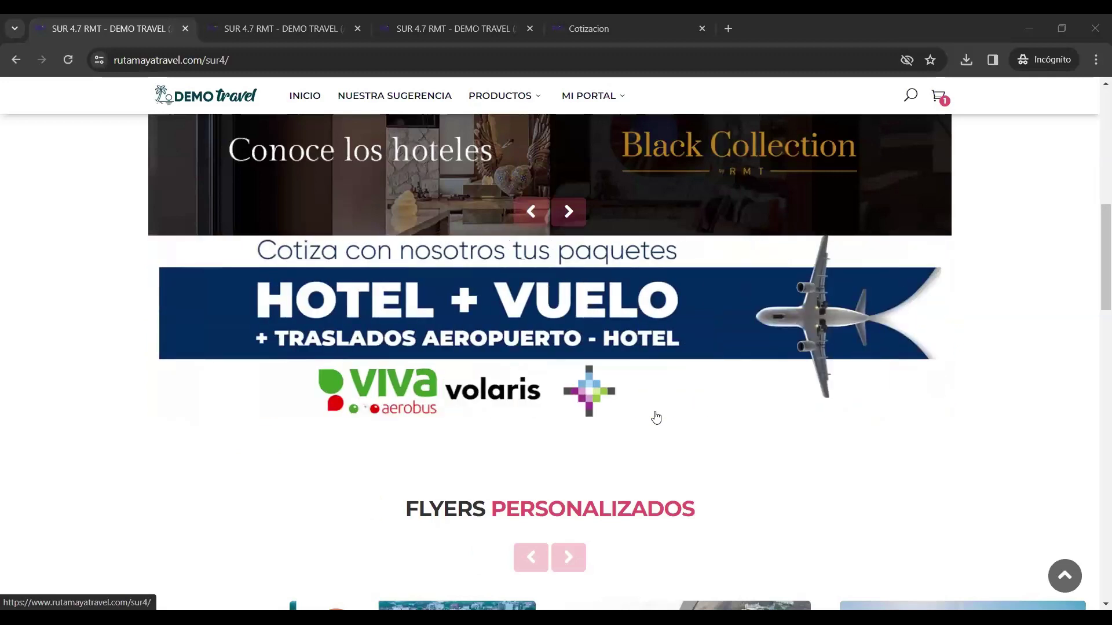
Scroll up to the hero banners showing Kore Tulum up to 76% off and Escape Tropical a Punta Cana.
{"action": "scroll", "coordinate": [670, 377], "scroll_direction": "up", "scroll_amount": 6}
{"action": "scroll", "coordinate": [670, 377], "scroll_direction": "up", "scroll_amount": 4}
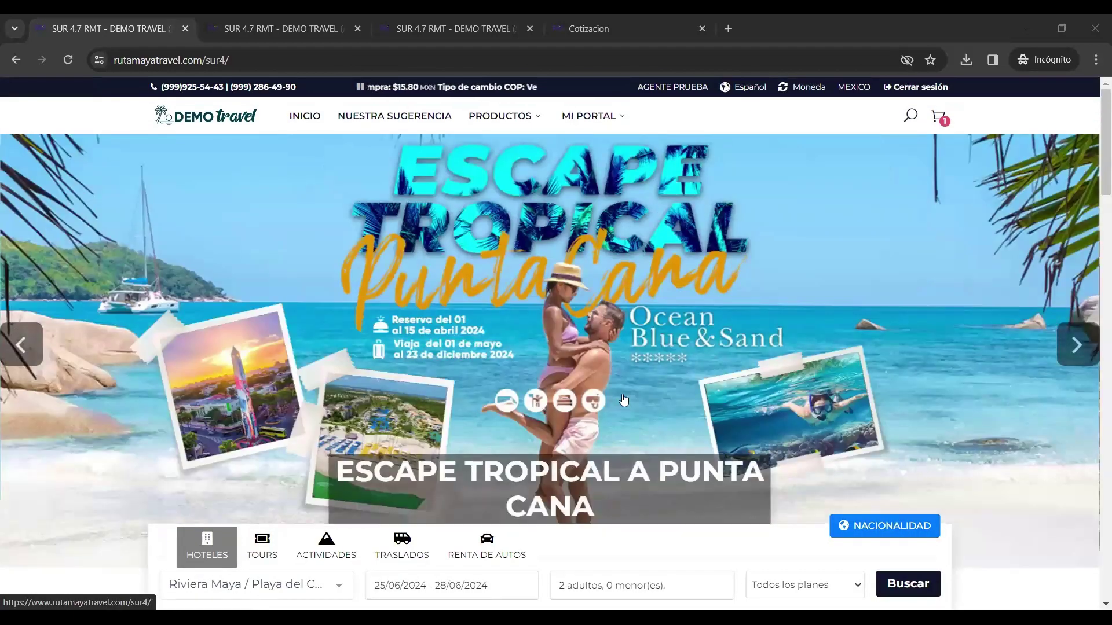
{"action": "scroll", "coordinate": [624, 400], "scroll_direction": "down", "scroll_amount": 1}
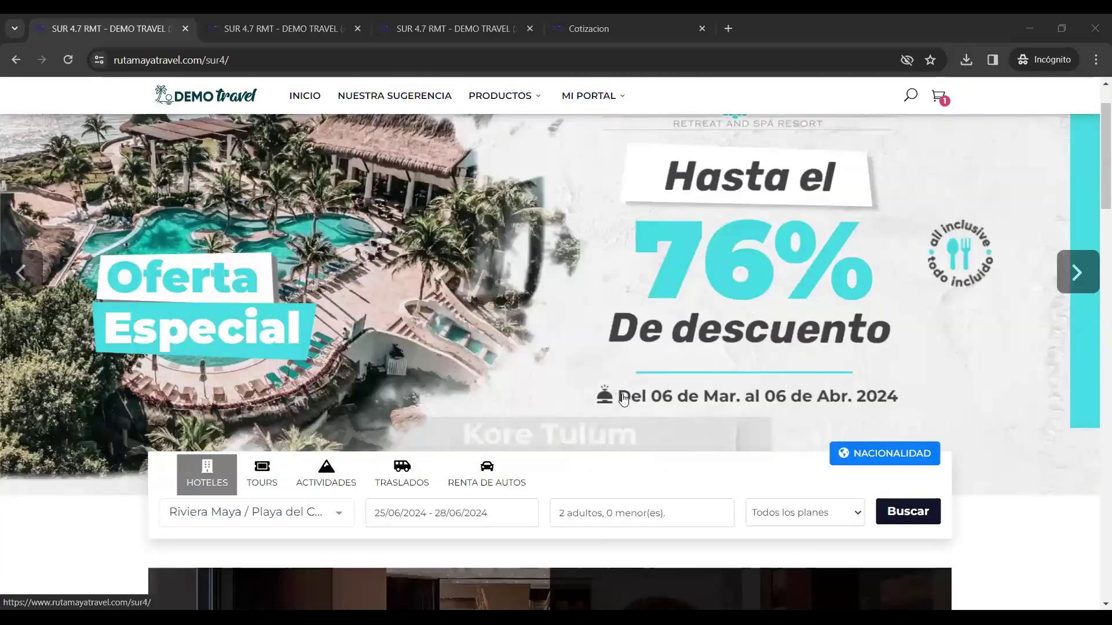